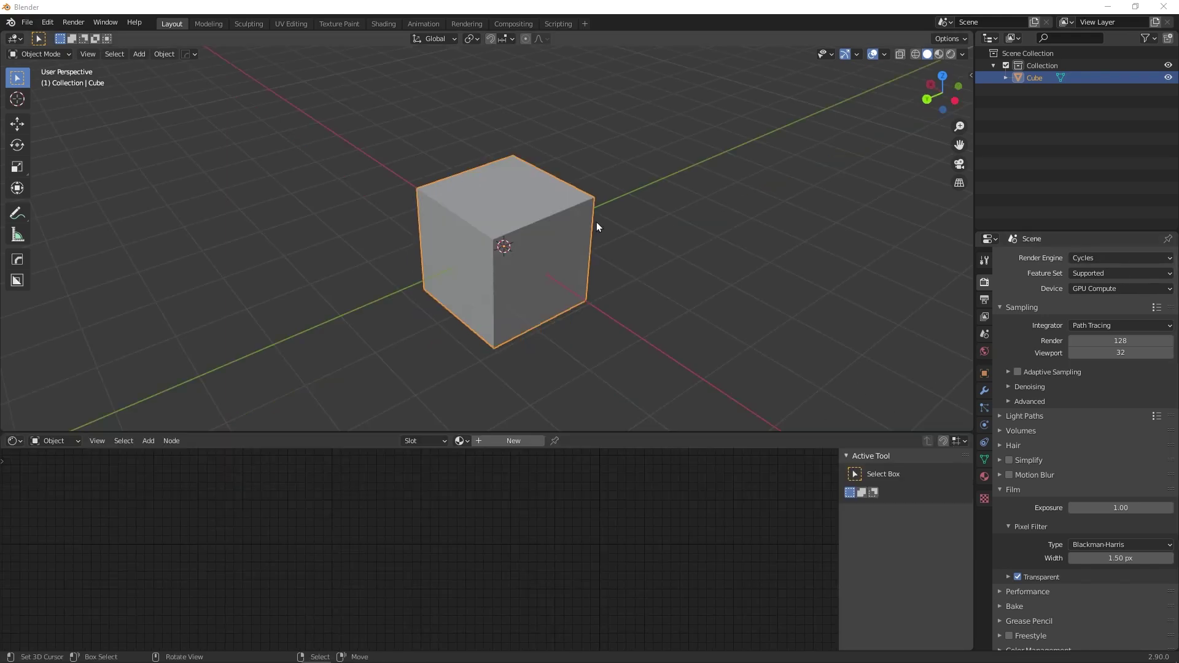
Replace the default cube with a cylinder mesh and expand the new cylinder's creation settings
{"action": "middle_click_drag", "start_coordinate": [596, 253], "coordinate": [605, 246]}
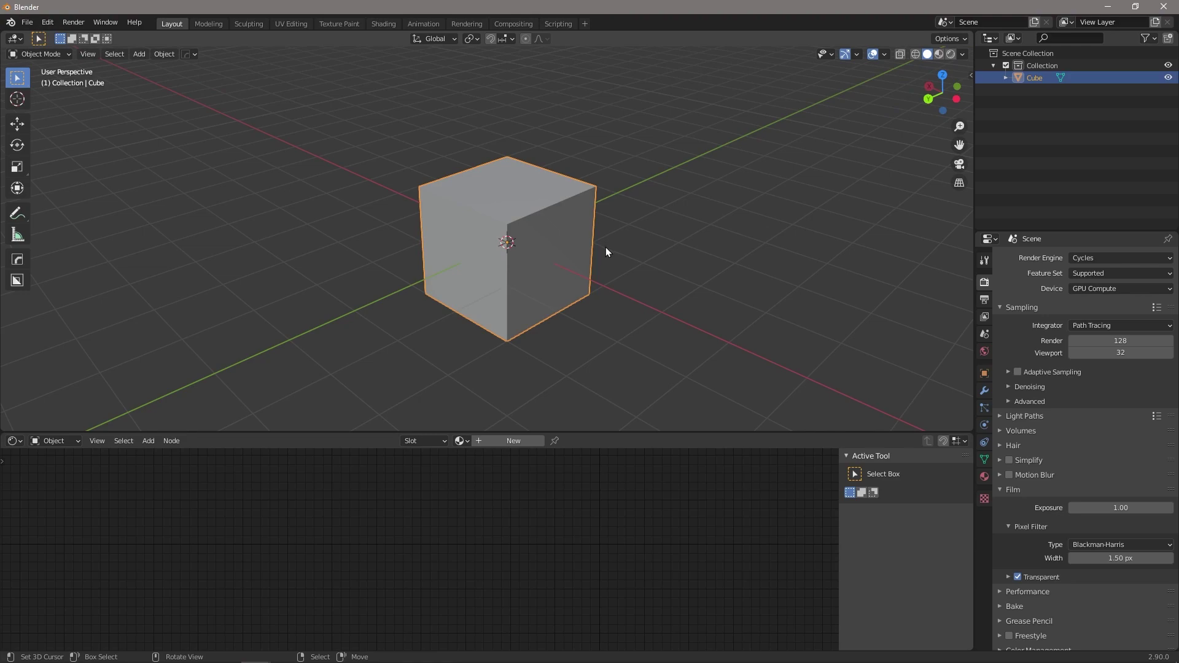
{"action": "key", "text": "Delete"}
{"action": "key", "text": "shift+a"}
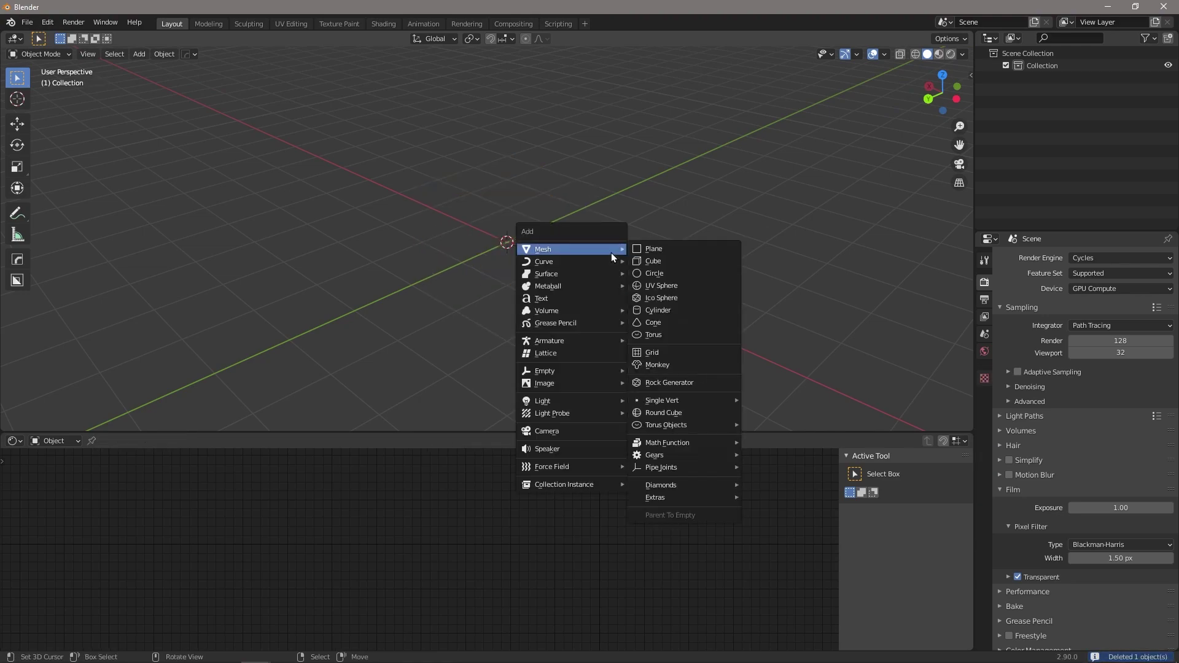
{"action": "left_click", "coordinate": [673, 309]}
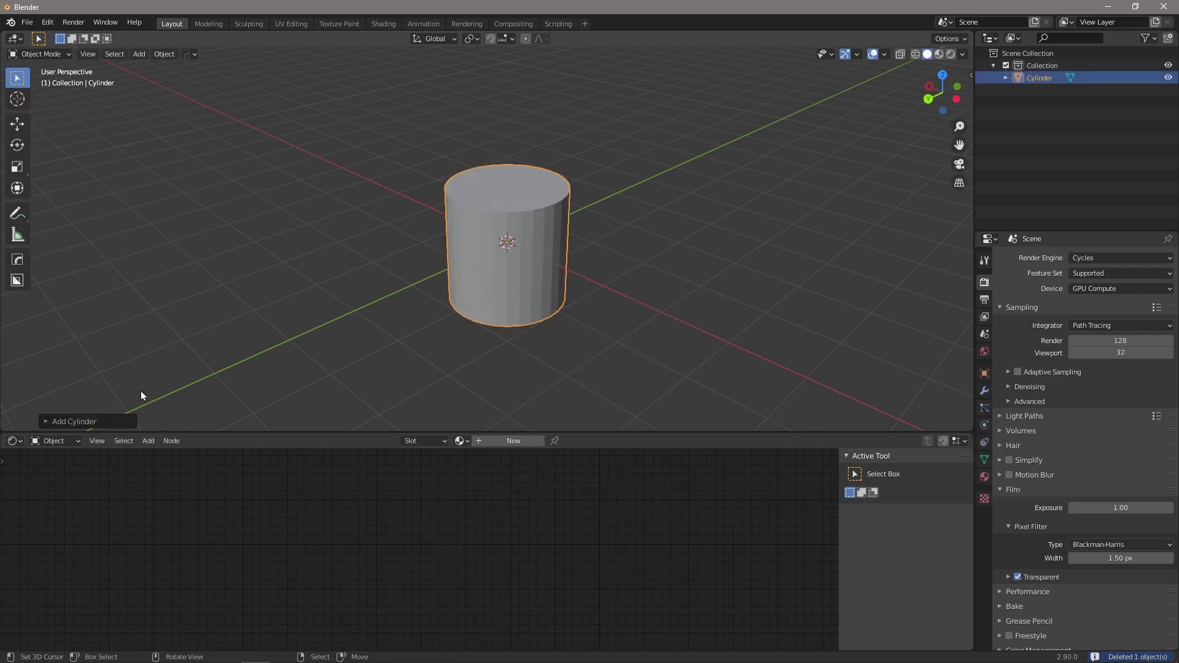
{"action": "left_click", "coordinate": [43, 421]}
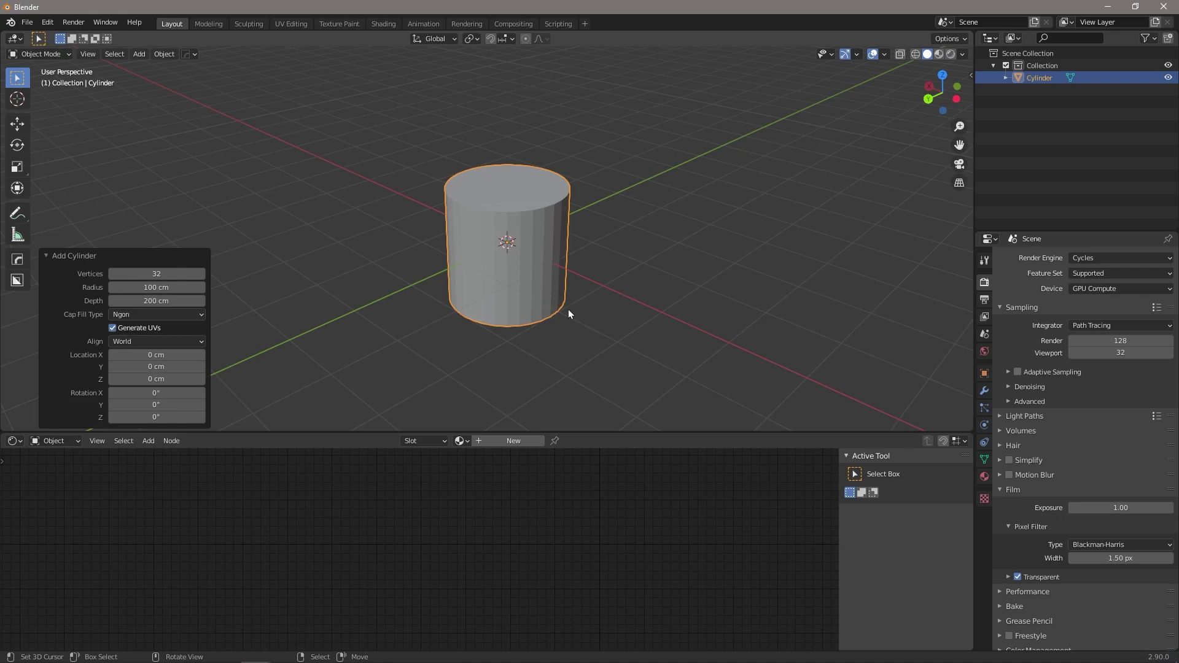
Switch to the UV Editing workspace and select only the cylinder's top face in face select mode
{"action": "left_click", "coordinate": [290, 24]}
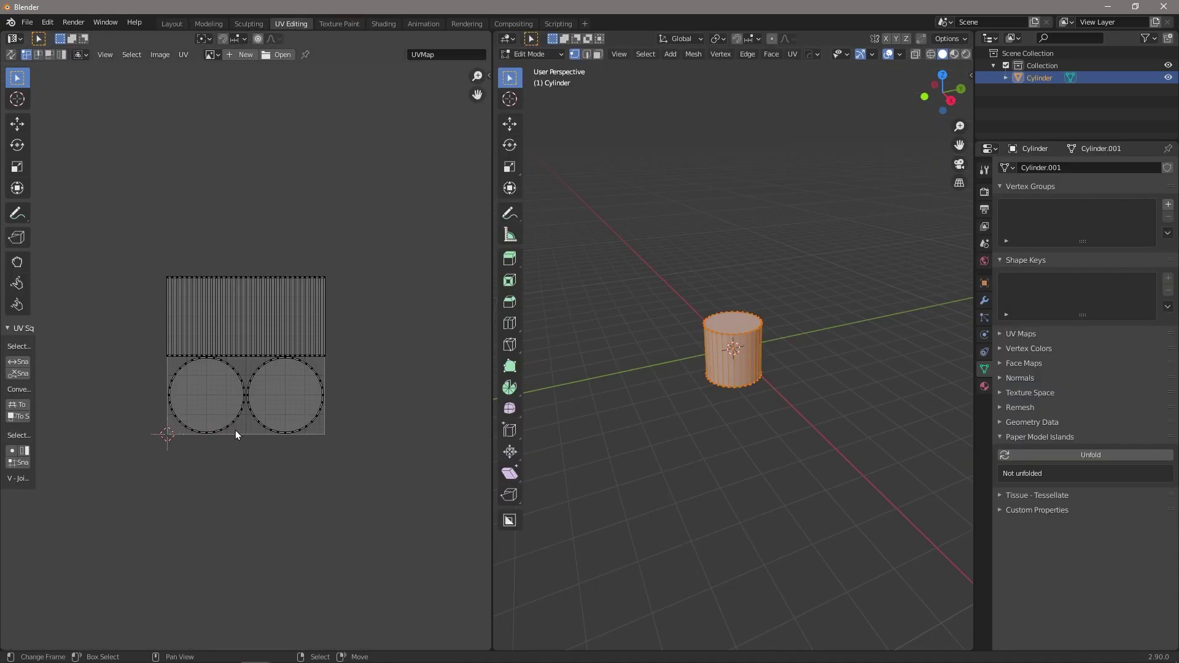
{"action": "scroll", "coordinate": [171, 326], "scroll_direction": "up", "scroll_amount": 3}
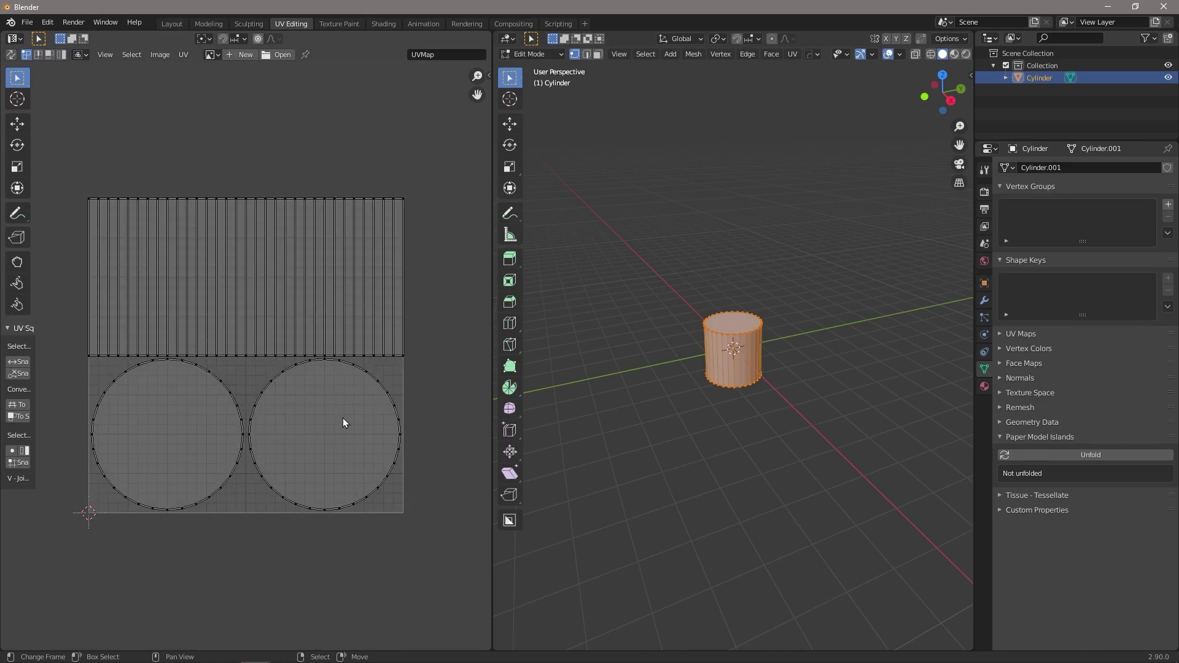
{"action": "key", "text": "3"}
{"action": "right_click", "coordinate": [741, 321]}
{"action": "mouse_move", "coordinate": [797, 376]}
{"action": "middle_mouse_down", "text": "shift"}
{"action": "mouse_move", "coordinate": [729, 393]}
{"action": "mouse_move", "coordinate": [797, 381]}
{"action": "middle_mouse_up", "text": "shift"}
{"action": "scroll", "coordinate": [706, 386], "scroll_direction": "up", "scroll_amount": 3}
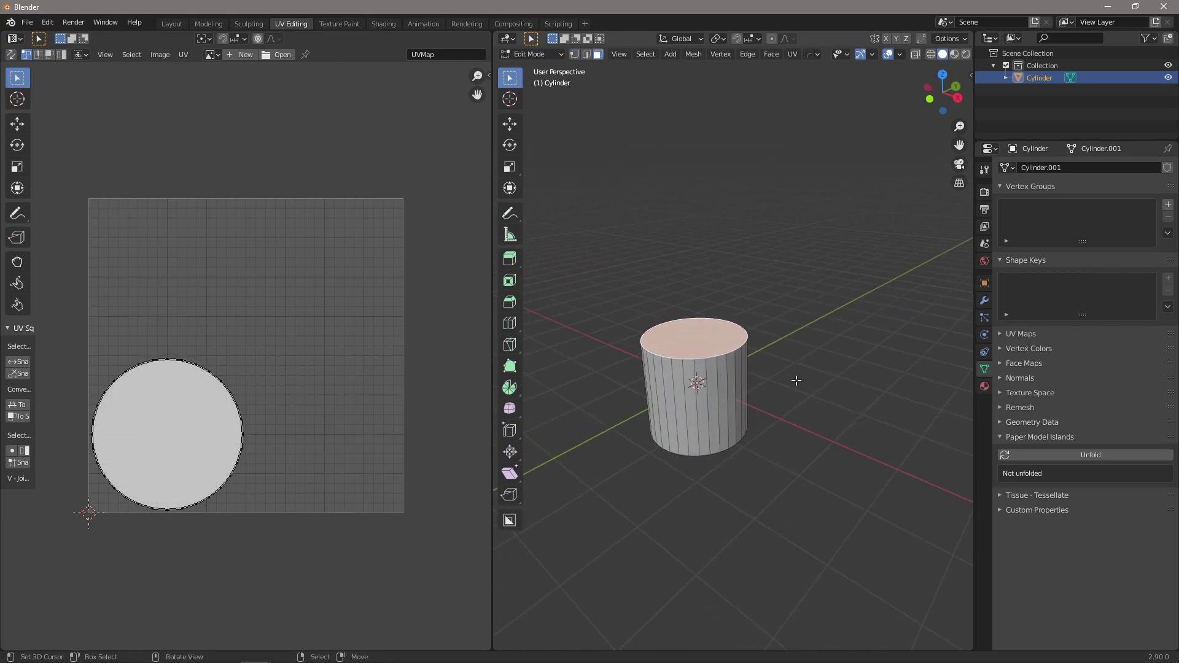
Inset the cylinder's top face and extrude it upward into a short, narrow neck
{"action": "key", "text": "i"}
{"action": "left_click", "coordinate": [776, 376]}
{"action": "key", "text": "e"}
{"action": "left_click", "coordinate": [785, 331]}
Extrude the neck's top face in place, scale it out to about the base's width and extrude it upward into a second wide section
{"action": "key", "text": "e"}
{"action": "right_click", "coordinate": [792, 335]}
{"action": "key", "text": "s"}
{"action": "left_click", "coordinate": [823, 360]}
{"action": "key", "text": "e"}
{"action": "left_click", "coordinate": [810, 282]}
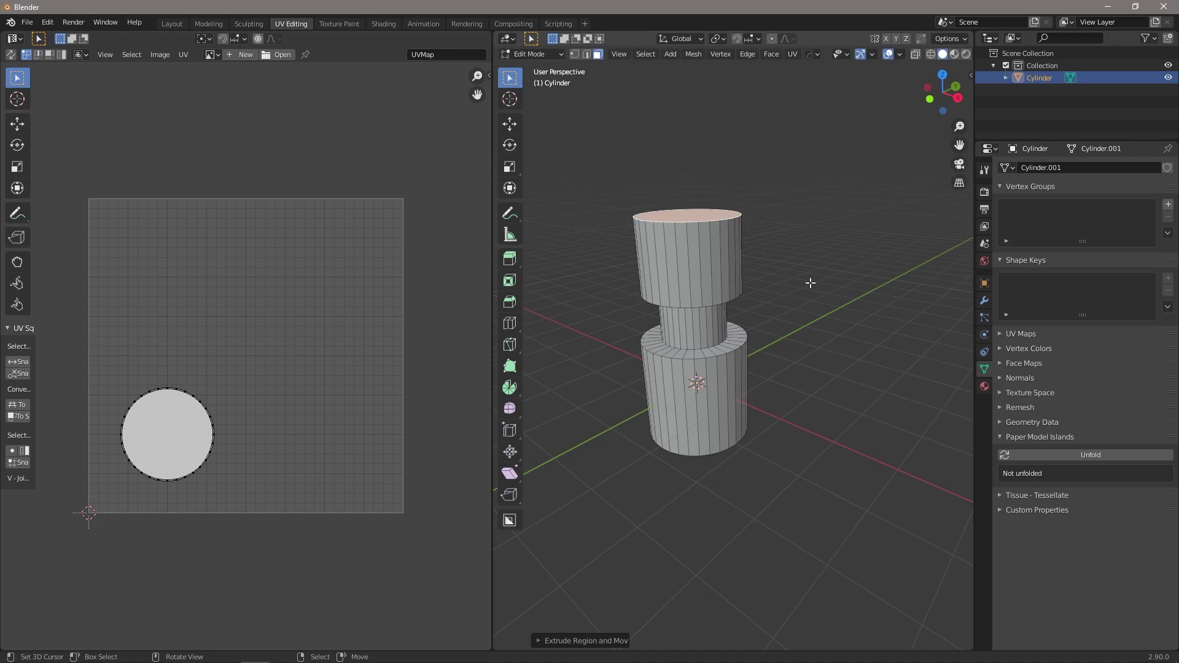
Inset the upper section's top face and raise it about 75 cm along Z into a tapered tip
{"action": "key", "text": "i"}
{"action": "left_click", "coordinate": [784, 273]}
{"action": "key", "text": "e"}
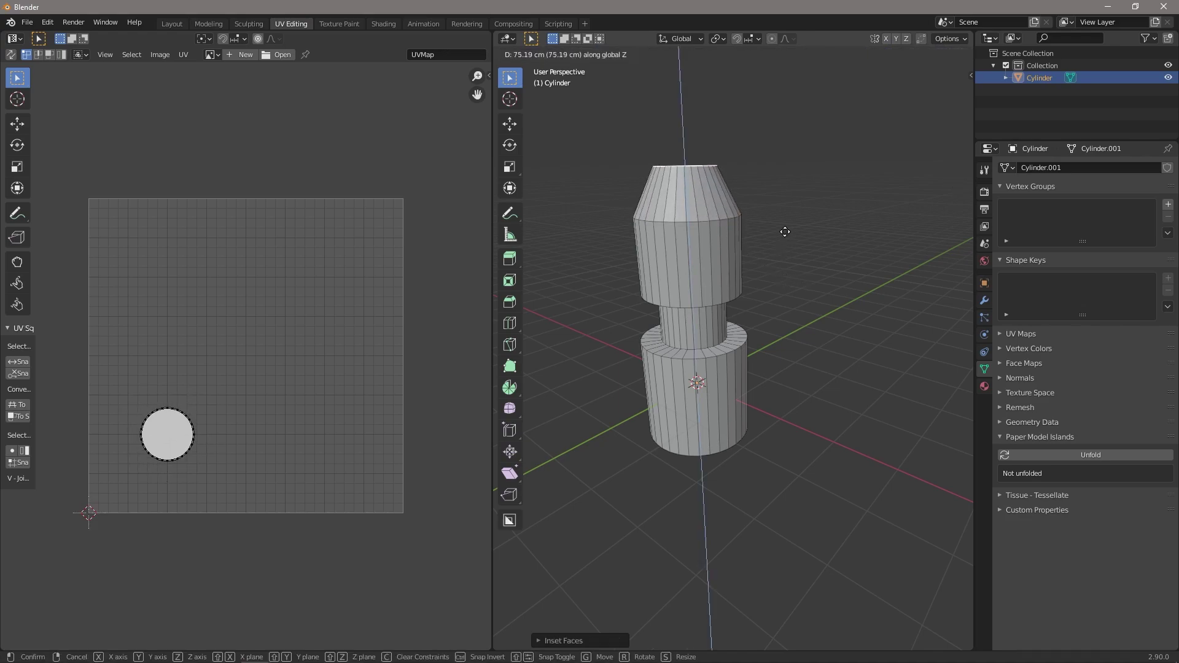
{"action": "left_click", "coordinate": [785, 232]}
Select the whole mesh and examine how its faces are laid out in the UV editor
{"action": "key", "text": "Tab"}
{"action": "key", "text": "Tab"}
{"action": "key", "text": "a"}
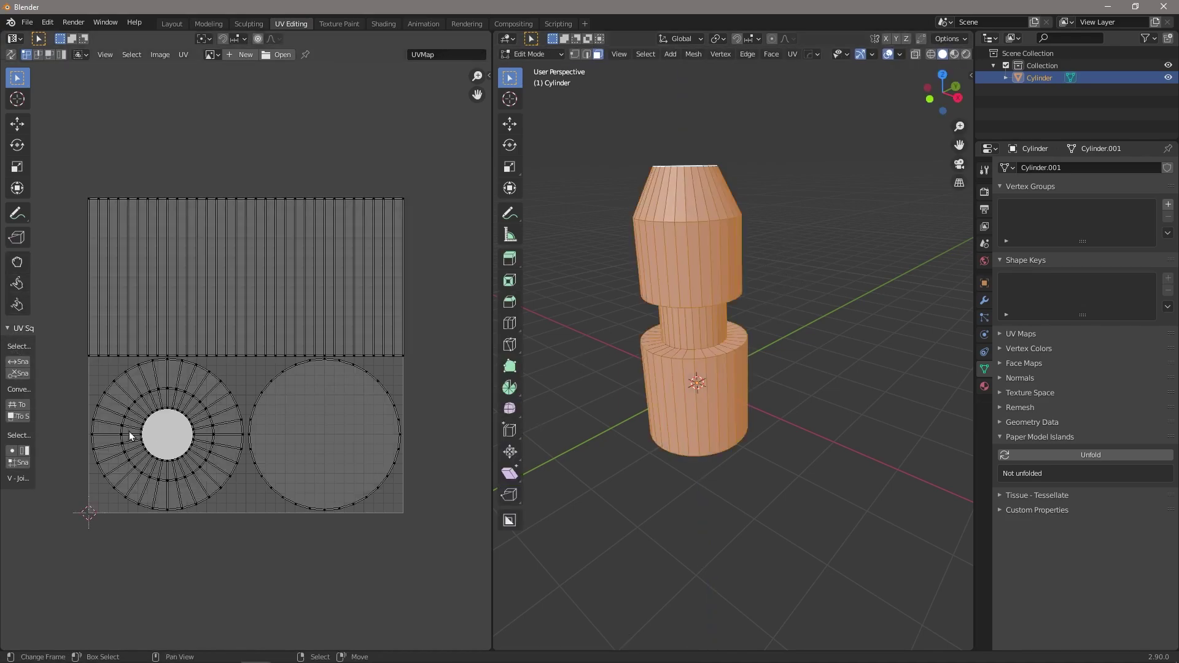
{"action": "middle_click_drag", "start_coordinate": [614, 471], "coordinate": [622, 435]}
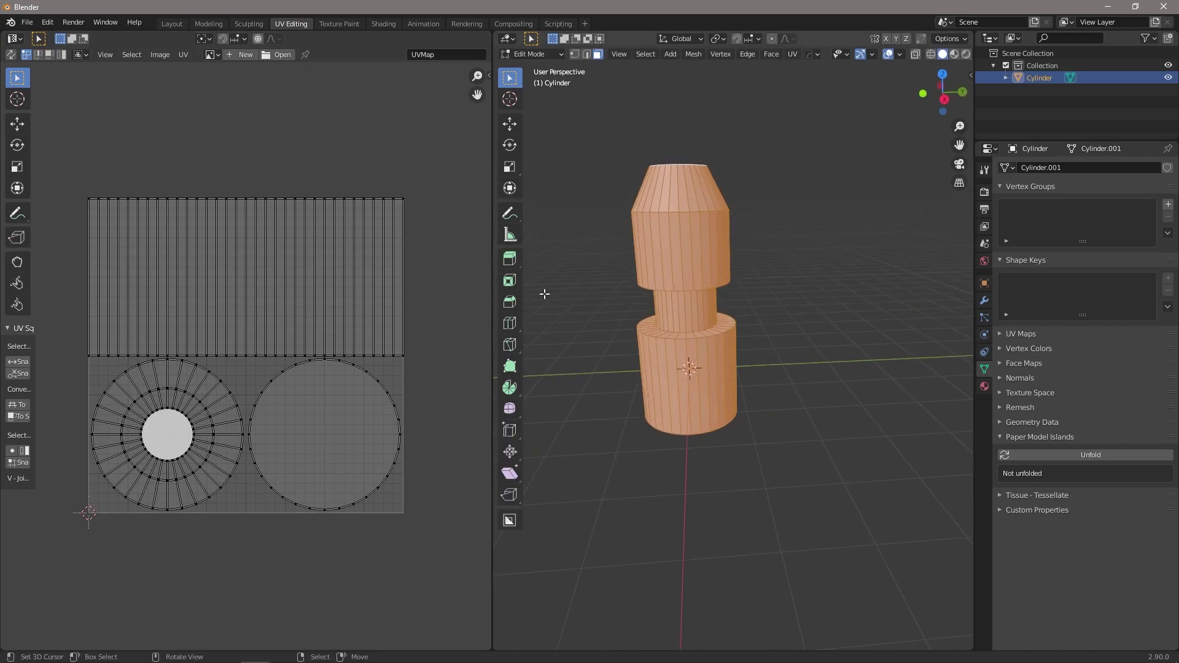
{"action": "middle_click_drag", "start_coordinate": [695, 332], "coordinate": [749, 354], "text": "shift"}
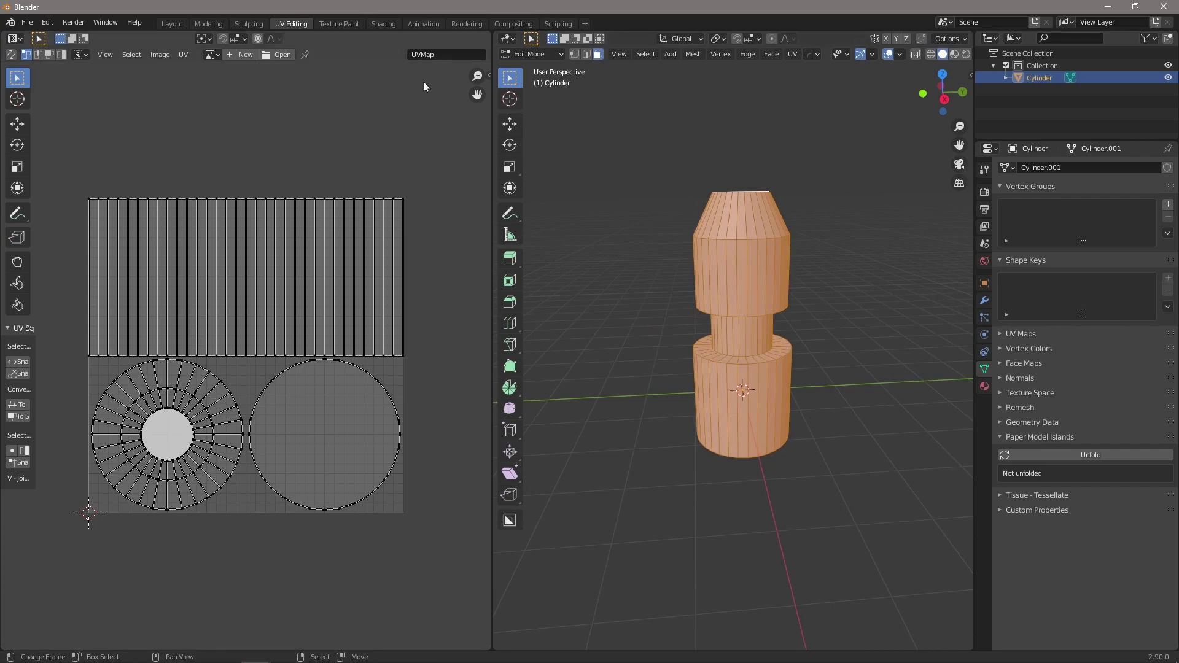
Switch to the Shading workspace and create a new material for the cylinder
{"action": "left_click", "coordinate": [383, 23]}
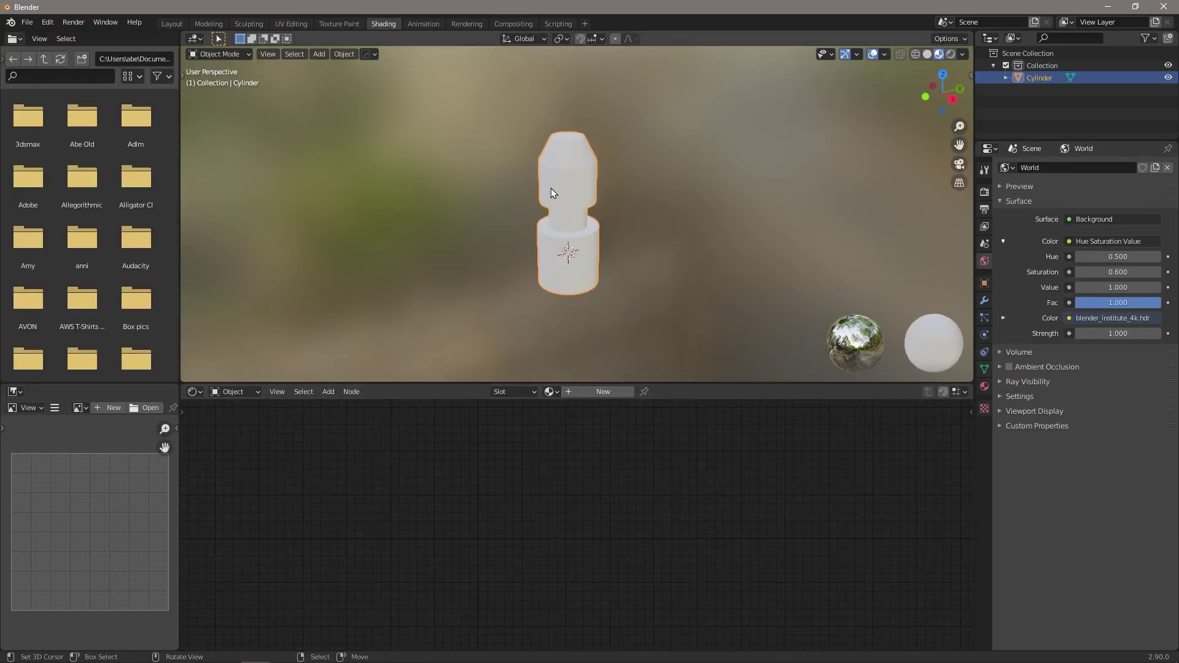
{"action": "scroll", "coordinate": [635, 305], "scroll_direction": "up", "scroll_amount": 3}
{"action": "left_click", "coordinate": [603, 392]}
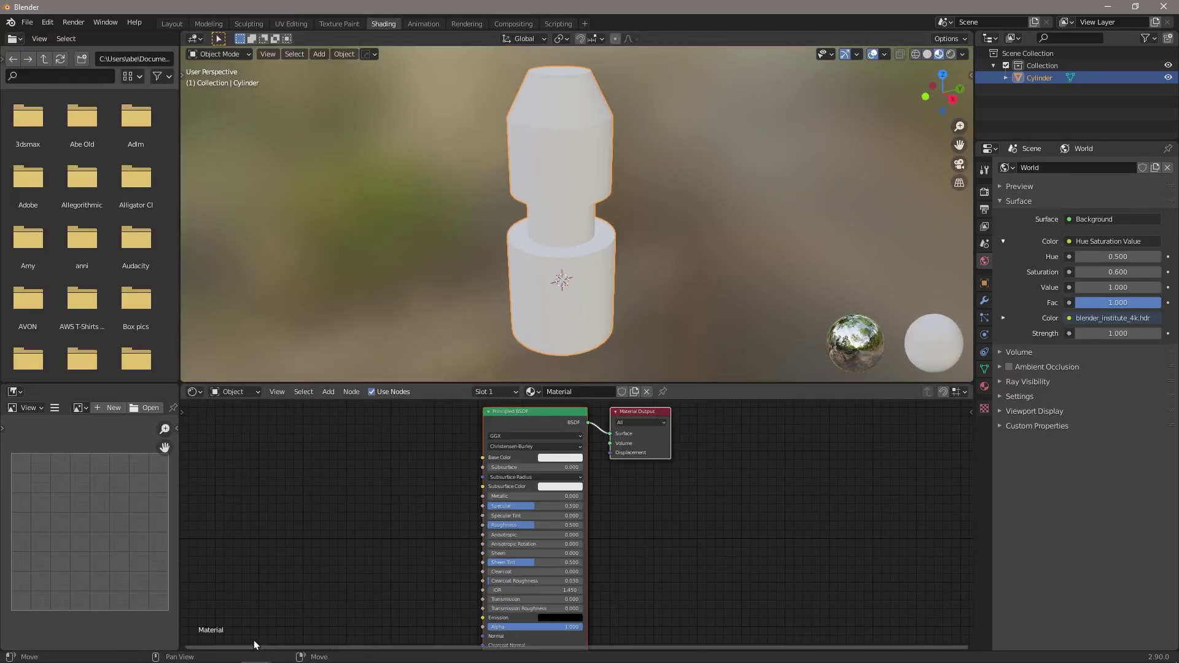
Bring the TexturesCom_MetalVarious0076_1_M.jpg image from the Metals folder into the material and connect its Color to the Base Color
{"action": "left_click", "coordinate": [135, 650]}
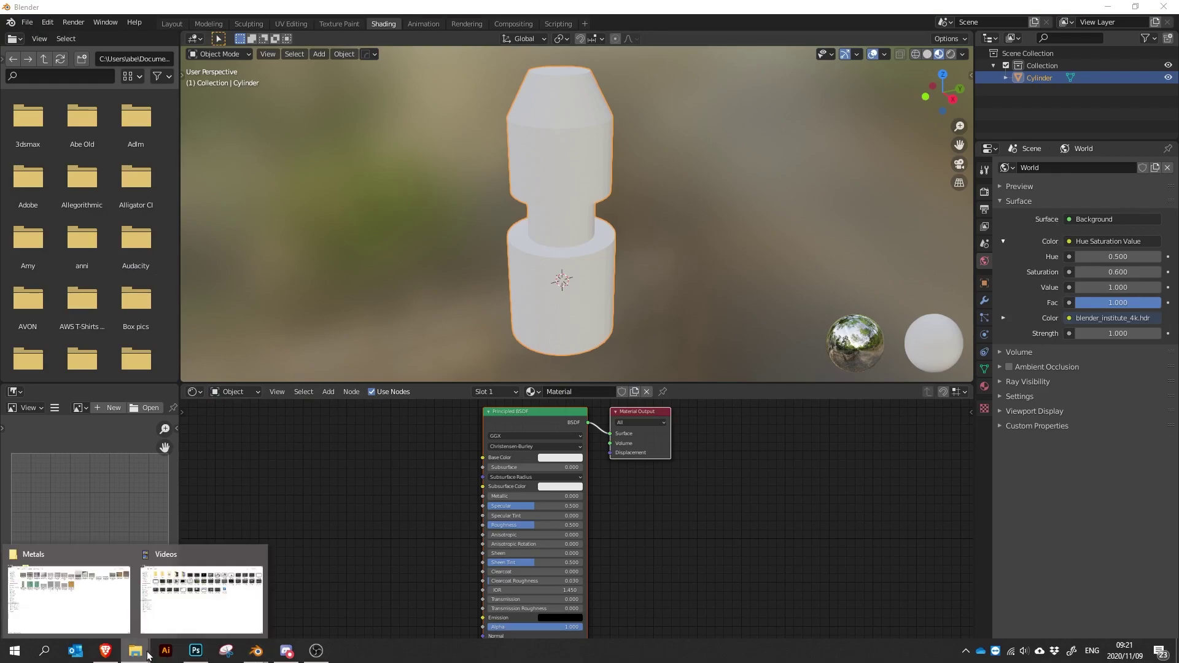
{"action": "left_click", "coordinate": [120, 621]}
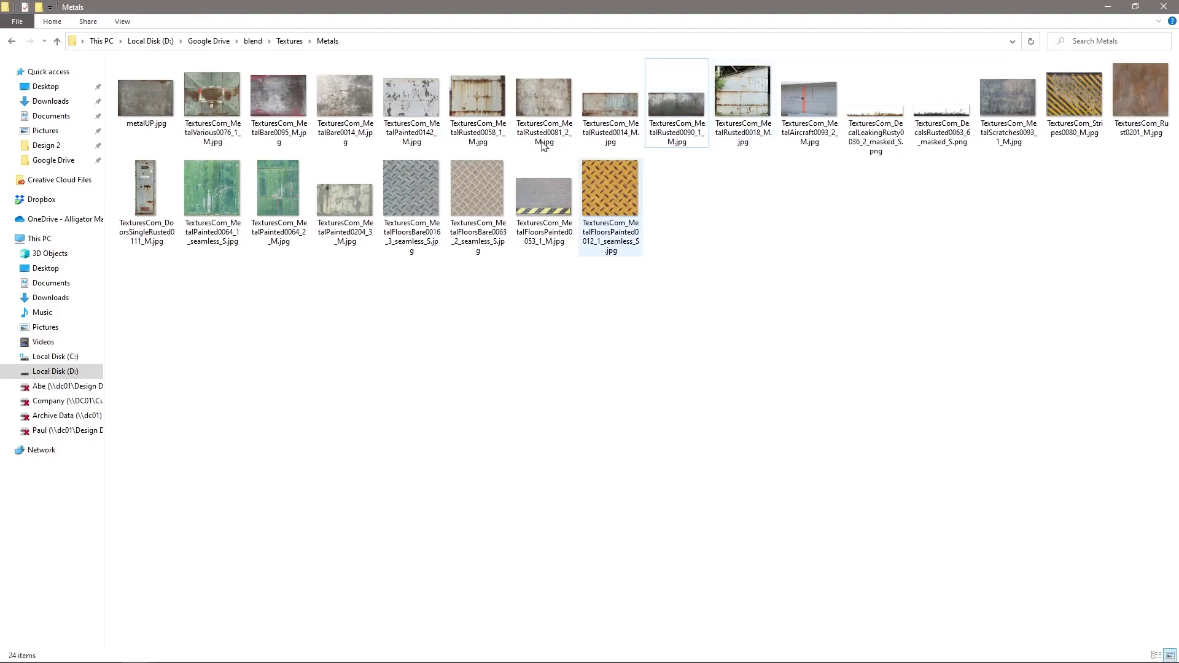
{"action": "left_click_drag", "start_coordinate": [227, 98], "coordinate": [399, 541]}
{"action": "left_click_drag", "start_coordinate": [433, 504], "coordinate": [484, 458]}
{"action": "left_click_drag", "start_coordinate": [407, 490], "coordinate": [404, 448]}
{"action": "middle_click_drag", "start_coordinate": [653, 273], "coordinate": [597, 256]}
{"action": "scroll", "coordinate": [679, 234], "scroll_direction": "up", "scroll_amount": 4}
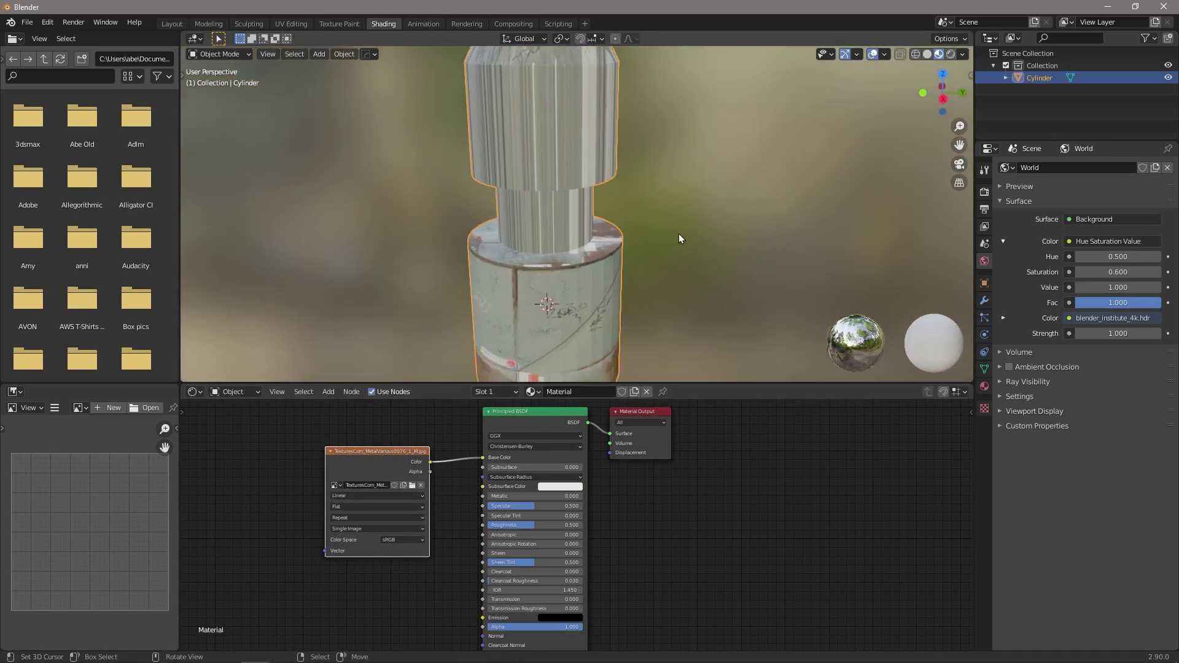
{"action": "middle_click_drag", "start_coordinate": [568, 156], "coordinate": [580, 198]}
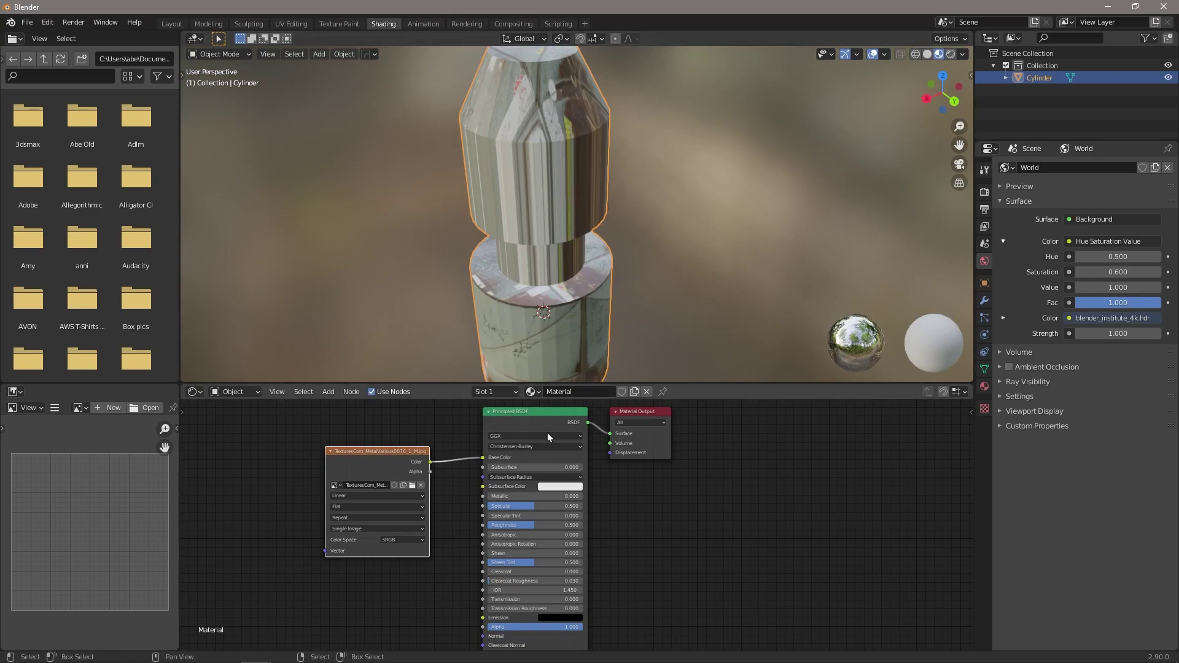
Add Texture Coordinate and Mapping nodes in front of the metal image texture node
{"action": "middle_click_drag", "start_coordinate": [374, 463], "coordinate": [448, 492]}
{"action": "key", "text": "ctrl+t"}
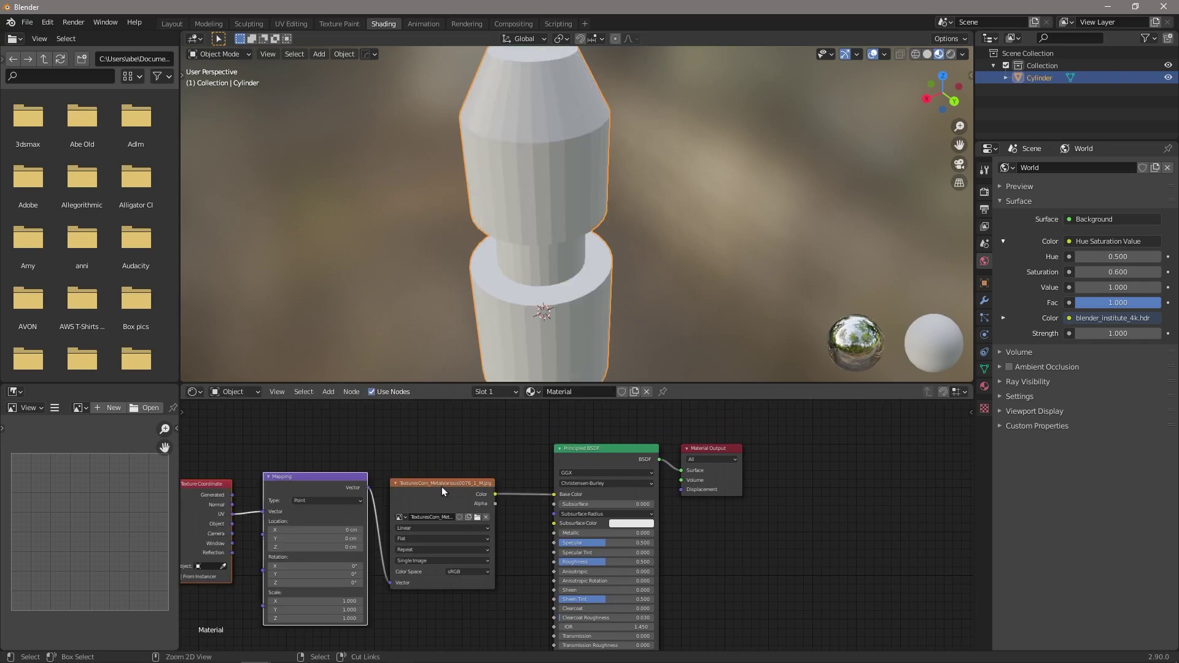
{"action": "middle_click_drag", "start_coordinate": [291, 547], "coordinate": [433, 504]}
{"action": "scroll", "coordinate": [406, 518], "scroll_direction": "up", "scroll_amount": 2}
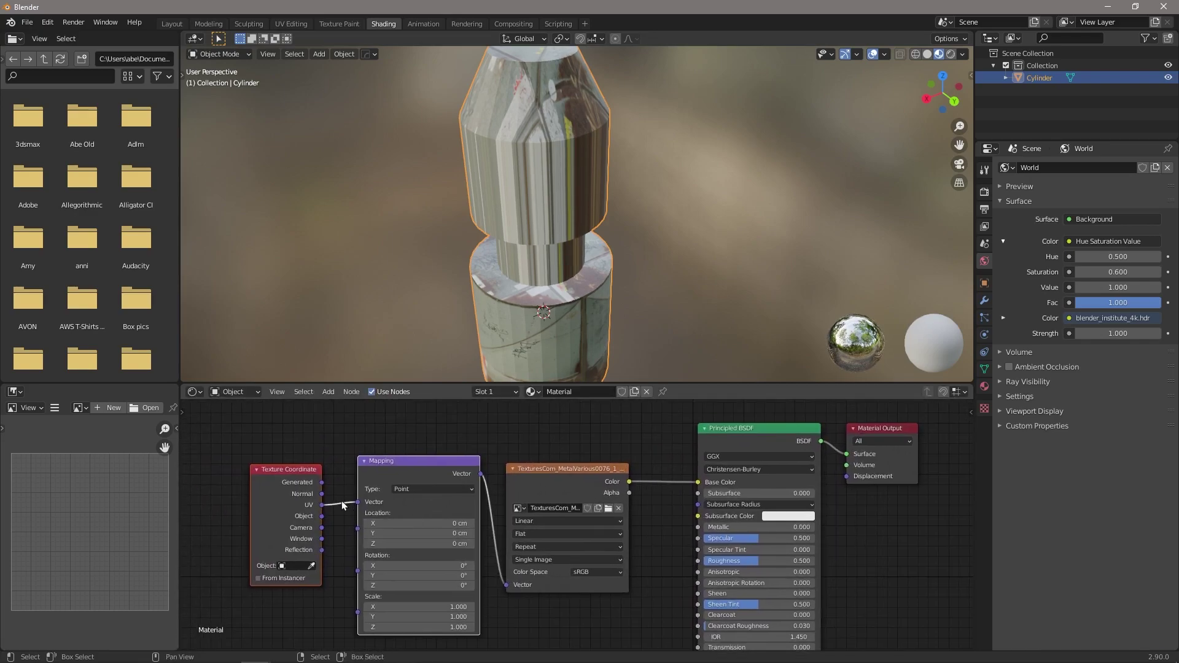
Feed the Mapping node's vector from the Generated texture coordinates and check the texture around the model
{"action": "left_click_drag", "start_coordinate": [322, 482], "coordinate": [358, 502]}
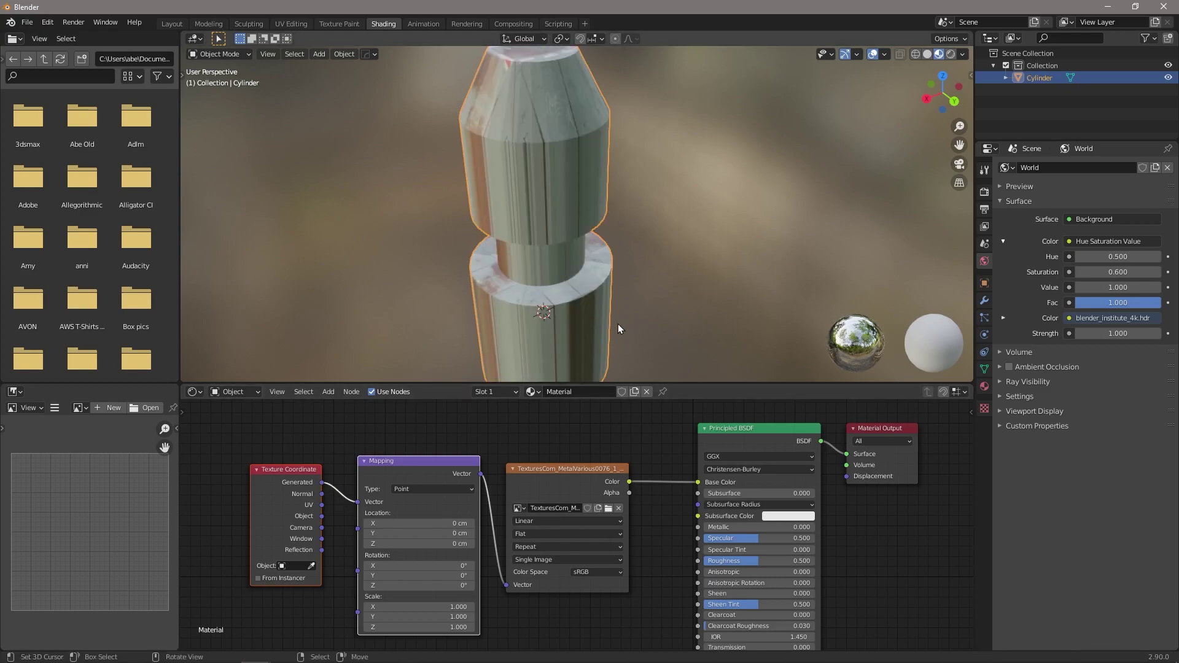
{"action": "scroll", "coordinate": [628, 300], "scroll_direction": "down", "scroll_amount": 3}
{"action": "middle_click_drag", "start_coordinate": [629, 301], "coordinate": [547, 256]}
{"action": "middle_click_drag", "start_coordinate": [599, 197], "coordinate": [531, 194]}
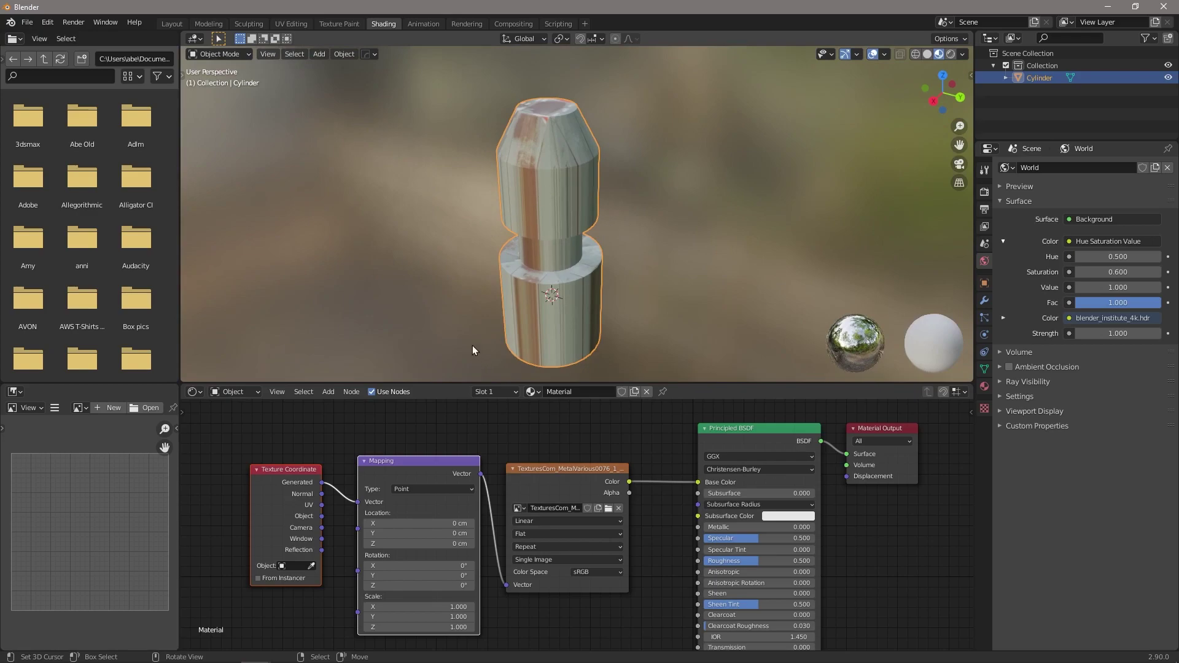
Set the image texture's projection to Box and inspect the texture on the cylinder's sides
{"action": "left_click", "coordinate": [527, 536]}
{"action": "left_click", "coordinate": [525, 557]}
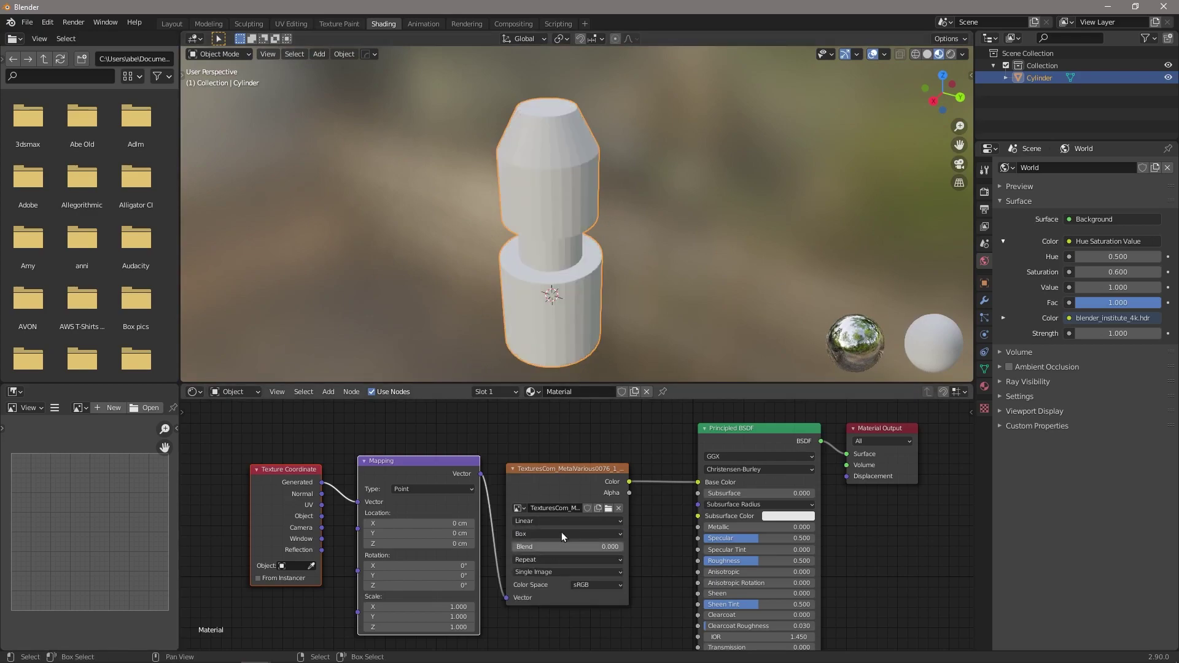
{"action": "middle_click_drag", "start_coordinate": [618, 295], "coordinate": [699, 297]}
{"action": "scroll", "coordinate": [556, 252], "scroll_direction": "up", "scroll_amount": 2}
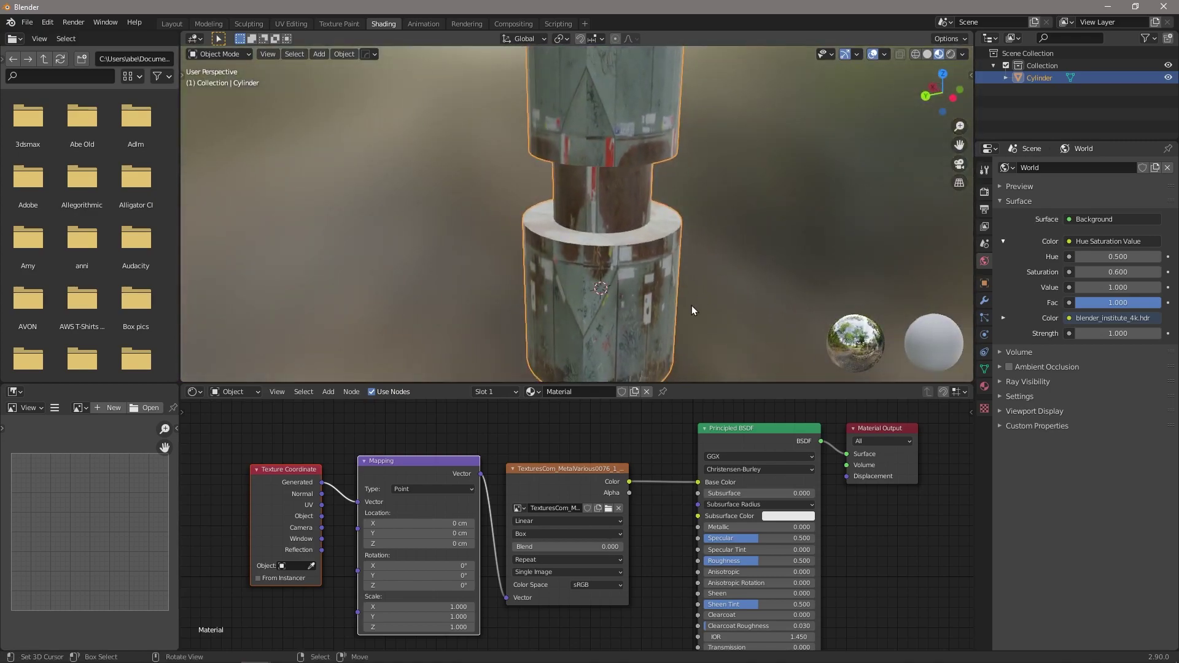
{"action": "middle_click_drag", "start_coordinate": [625, 277], "coordinate": [682, 220]}
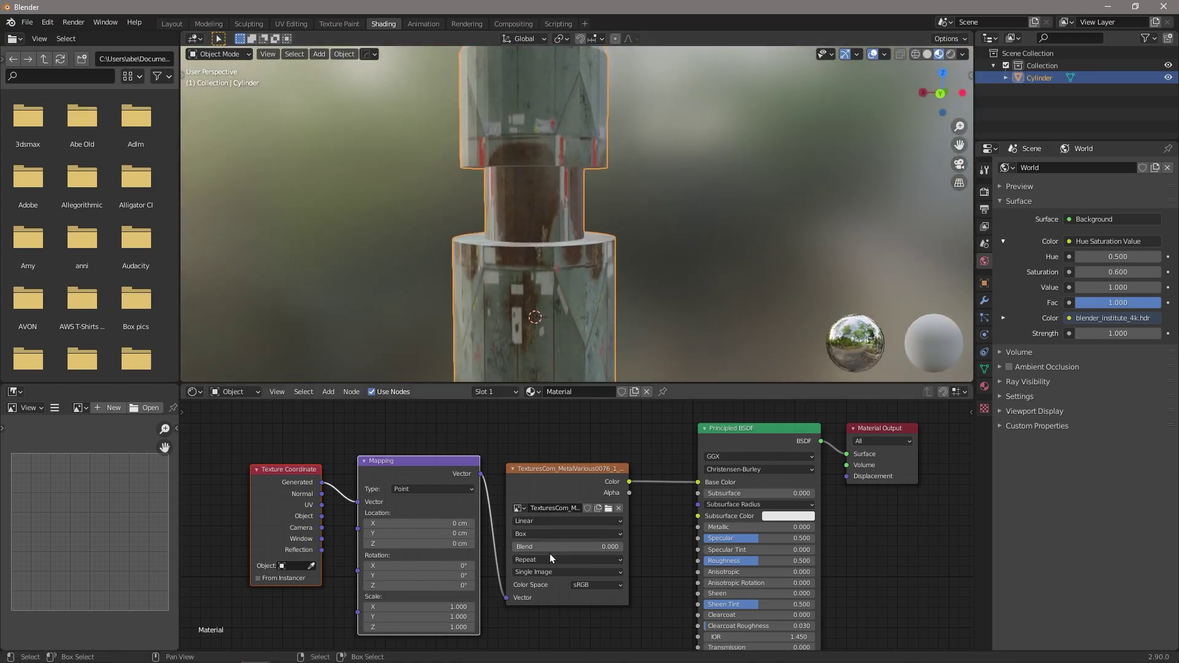
Set the box projection's Blend to 1.000 and inspect the seams around the model
{"action": "mouse_move", "coordinate": [536, 550]}
{"action": "left_mouse_down"}
{"action": "mouse_move", "coordinate": [615, 550]}
{"action": "mouse_move", "coordinate": [535, 550]}
{"action": "left_mouse_up"}
{"action": "middle_click_drag", "start_coordinate": [681, 161], "coordinate": [614, 189]}
{"action": "scroll", "coordinate": [599, 135], "scroll_direction": "up", "scroll_amount": 2}
{"action": "middle_click_drag", "start_coordinate": [593, 110], "coordinate": [576, 183], "text": "shift"}
{"action": "scroll", "coordinate": [576, 183], "scroll_direction": "up", "scroll_amount": 2}
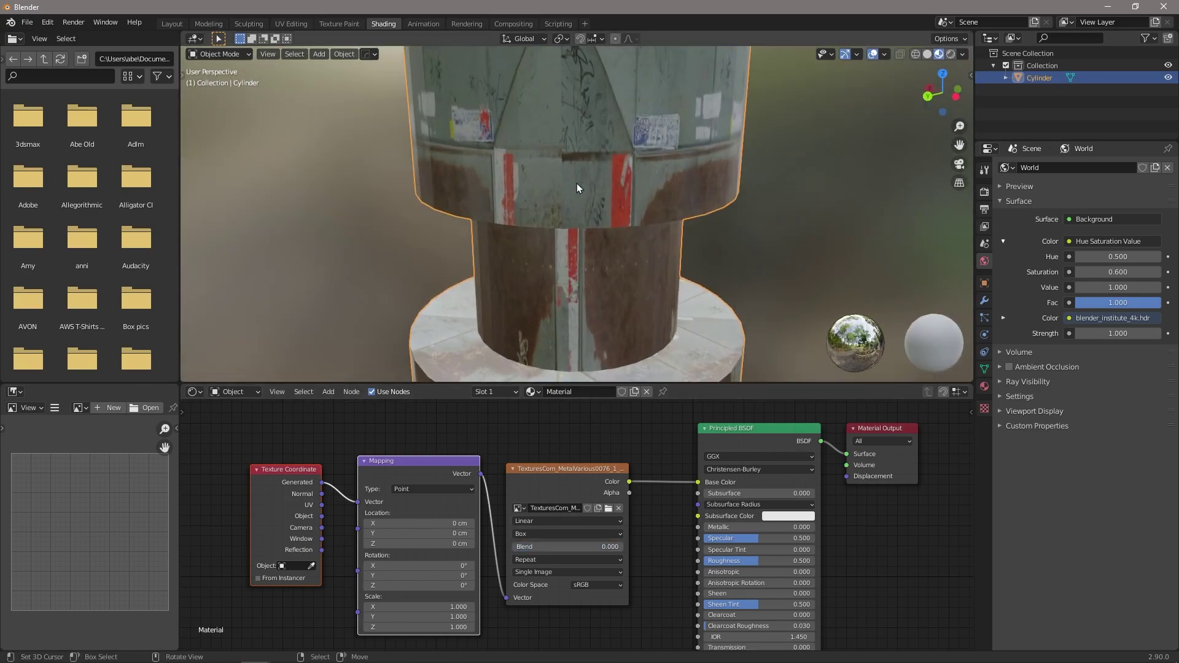
{"action": "mouse_move", "coordinate": [529, 547]}
{"action": "left_mouse_down"}
{"action": "mouse_move", "coordinate": [625, 547]}
{"action": "mouse_move", "coordinate": [516, 547]}
{"action": "mouse_move", "coordinate": [624, 547]}
{"action": "left_mouse_up"}
{"action": "scroll", "coordinate": [662, 249], "scroll_direction": "down", "scroll_amount": 8}
{"action": "middle_click_drag", "start_coordinate": [652, 253], "coordinate": [576, 305]}
{"action": "scroll", "coordinate": [576, 300], "scroll_direction": "up", "scroll_amount": 4}
{"action": "scroll", "coordinate": [541, 348], "scroll_direction": "down", "scroll_amount": 5}
{"action": "middle_click_drag", "start_coordinate": [541, 348], "coordinate": [679, 303]}
{"action": "scroll", "coordinate": [710, 322], "scroll_direction": "up", "scroll_amount": 3}
{"action": "scroll", "coordinate": [723, 337], "scroll_direction": "down", "scroll_amount": 2}
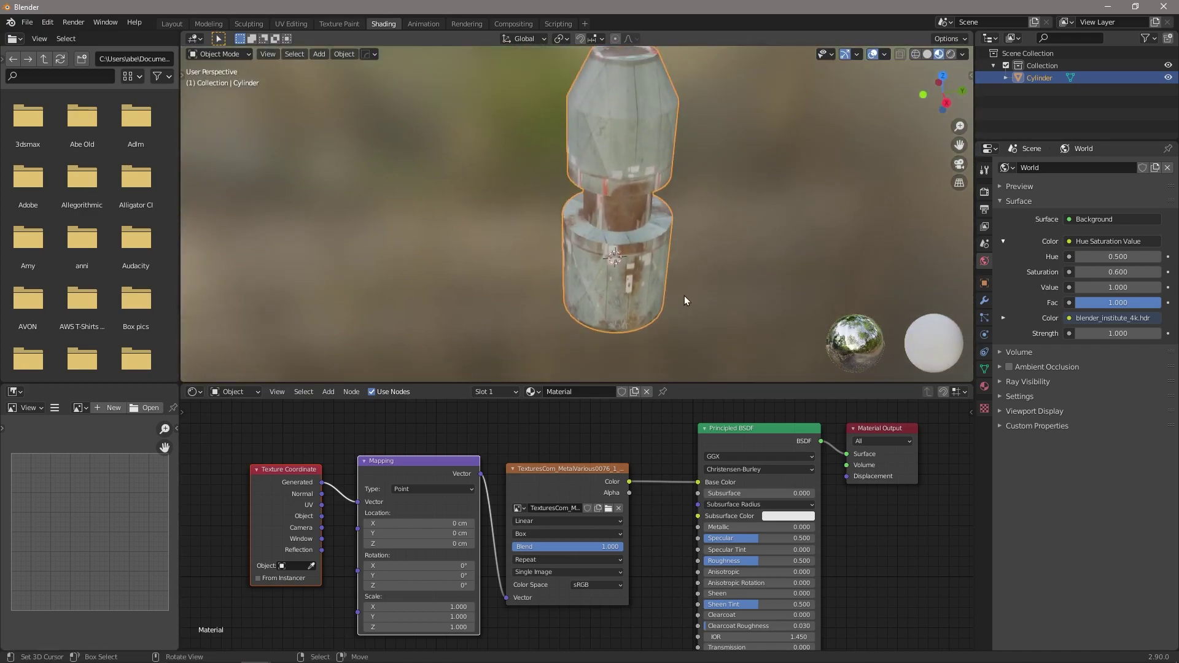
Apply the Hard Ops Csharp operation to the cylinder and adjust its bevel modifier
{"action": "key", "text": "q"}
{"action": "left_click", "coordinate": [674, 261]}
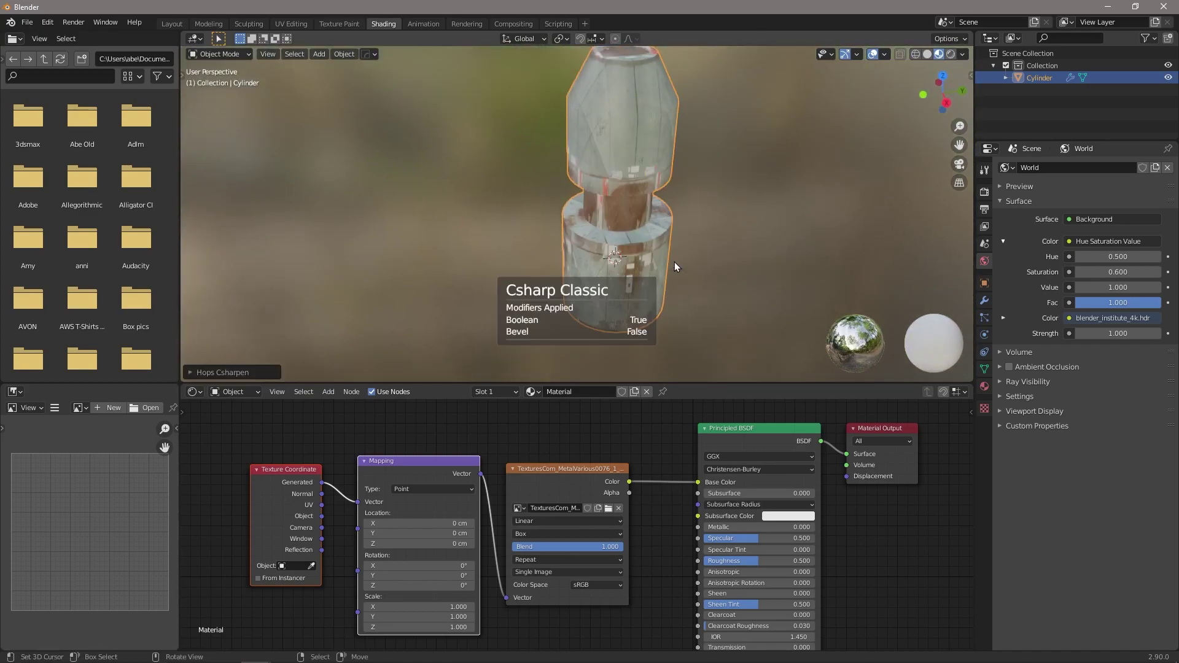
{"action": "key", "text": "ctrl+b"}
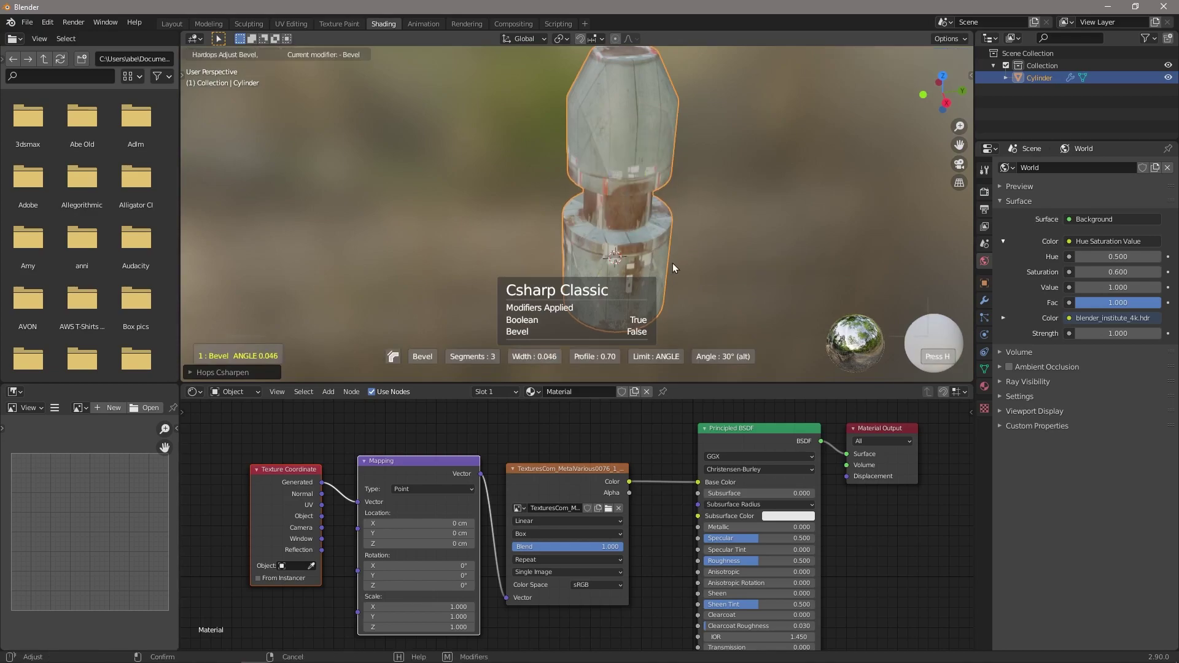
{"action": "left_click", "coordinate": [638, 257]}
{"action": "middle_click_drag", "start_coordinate": [646, 276], "coordinate": [676, 278]}
{"action": "scroll", "coordinate": [677, 278], "scroll_direction": "up", "scroll_amount": 2}
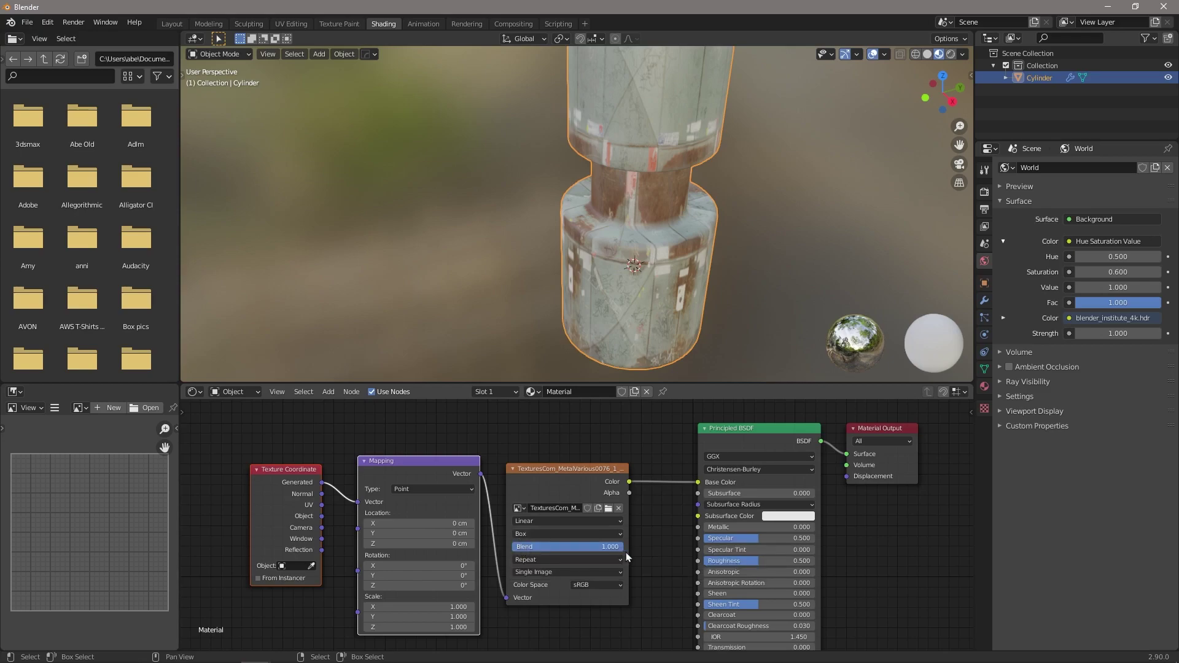
{"action": "scroll", "coordinate": [898, 229], "scroll_direction": "down", "scroll_amount": 3}
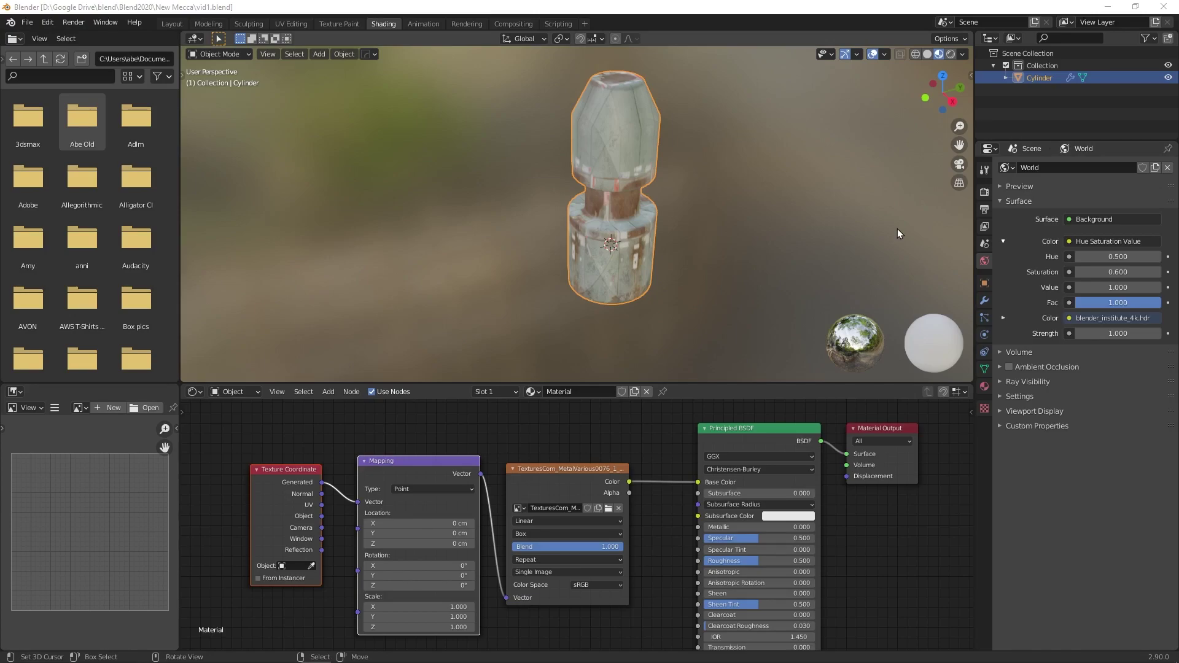
Return to the UV Editing workspace and unwrap the whole mesh with Cylinder Projection
{"action": "left_click", "coordinate": [301, 23]}
{"action": "scroll", "coordinate": [268, 407], "scroll_direction": "down", "scroll_amount": 3}
{"action": "middle_click_drag", "start_coordinate": [304, 403], "coordinate": [344, 427], "text": "shift"}
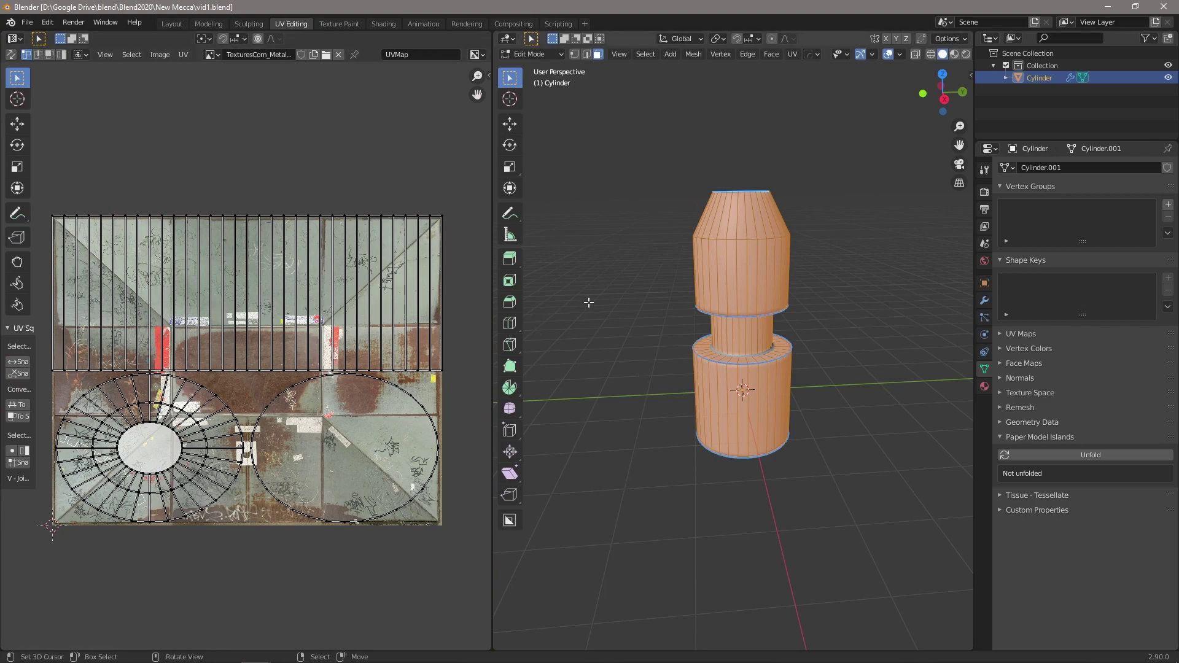
{"action": "middle_click_drag", "start_coordinate": [739, 341], "coordinate": [766, 371]}
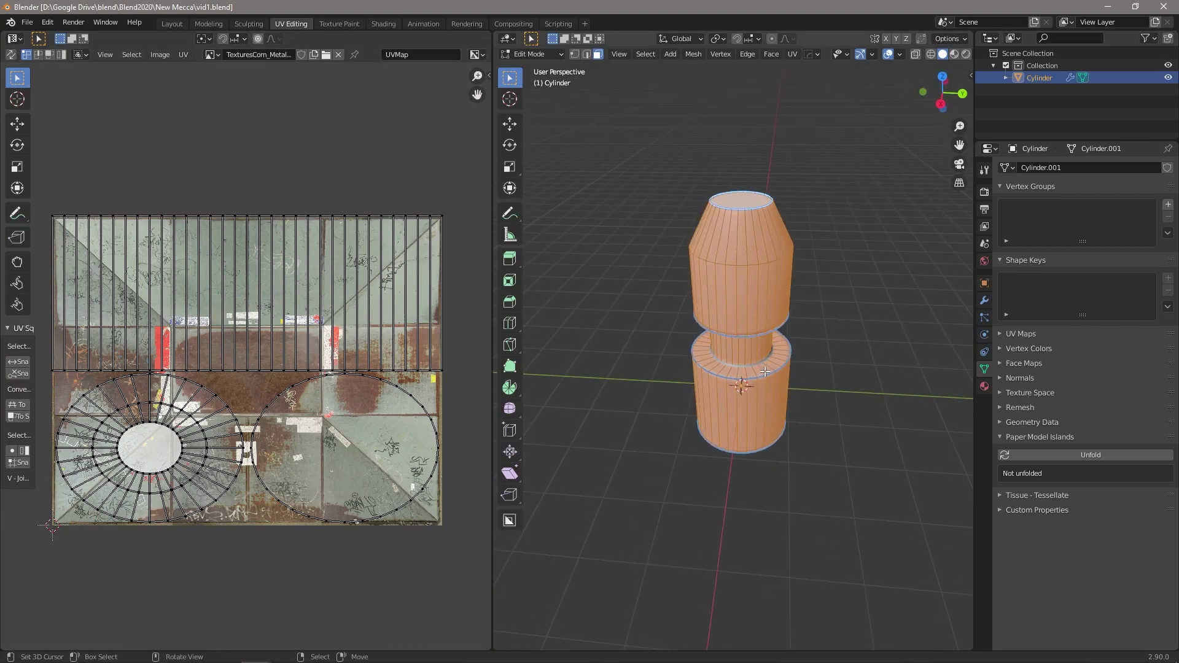
{"action": "key", "text": "u"}
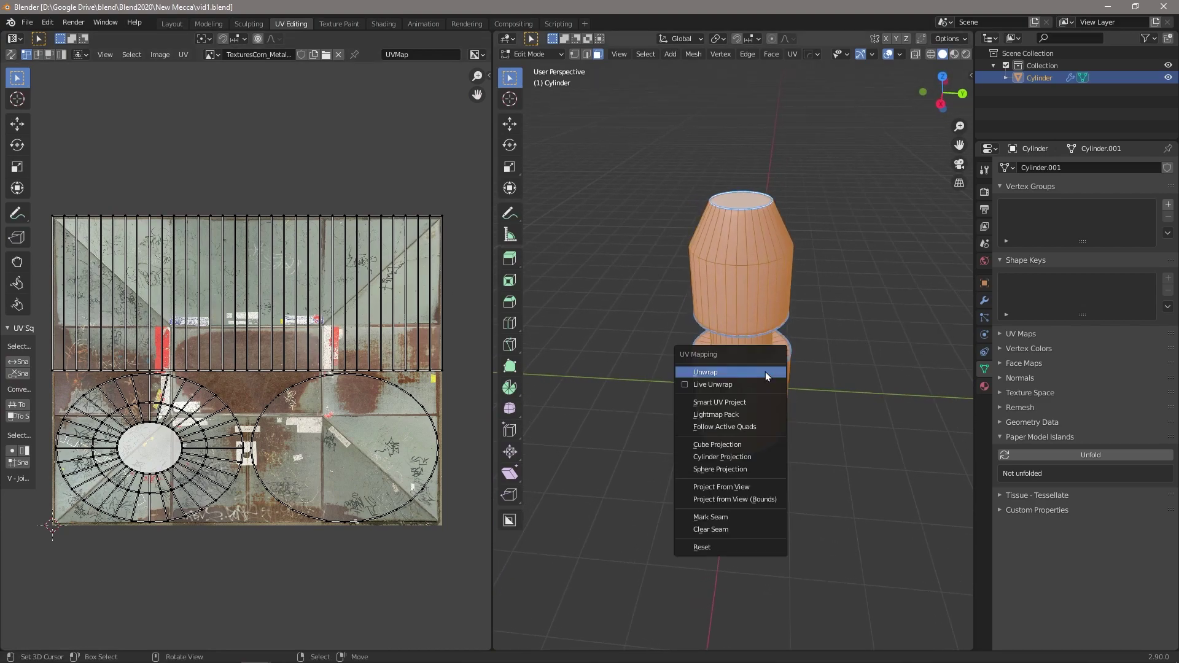
{"action": "left_click", "coordinate": [727, 458]}
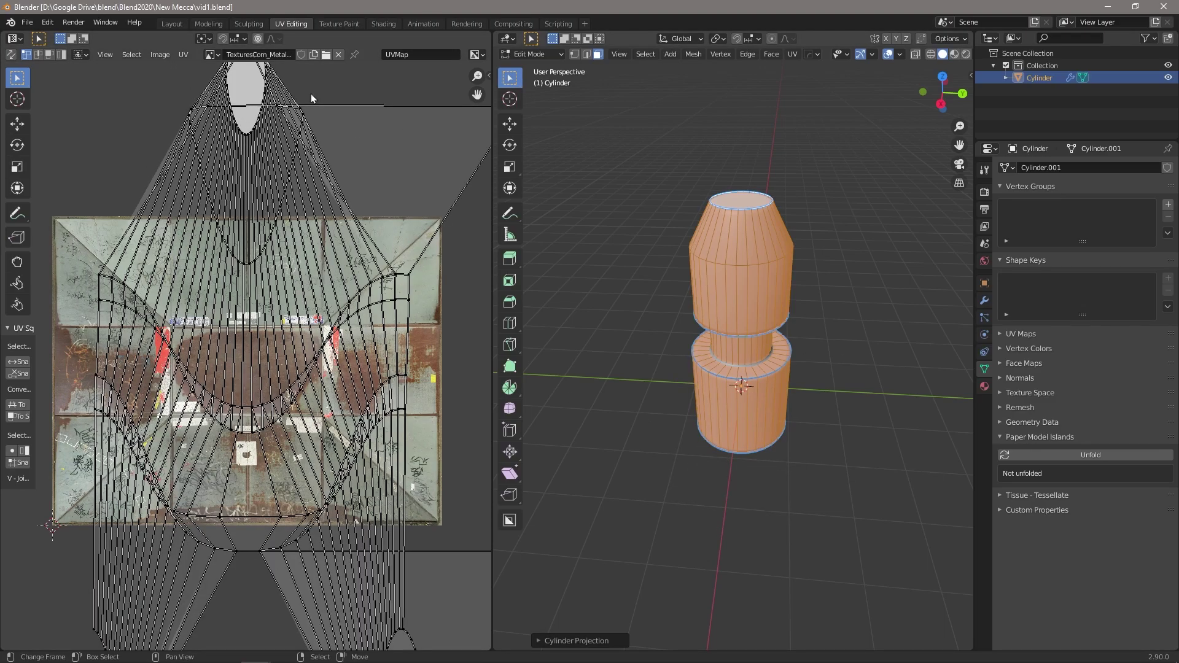
Set the Cylinder Projection's direction to Align to Object
{"action": "left_click", "coordinate": [541, 642]}
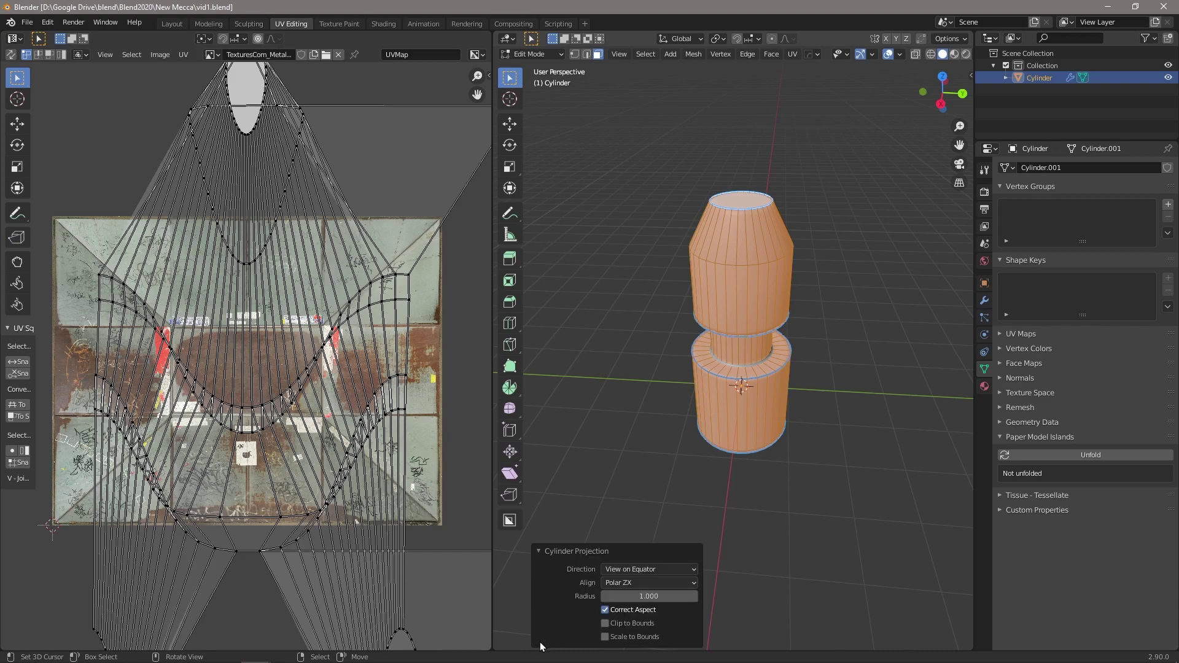
{"action": "left_click", "coordinate": [654, 566]}
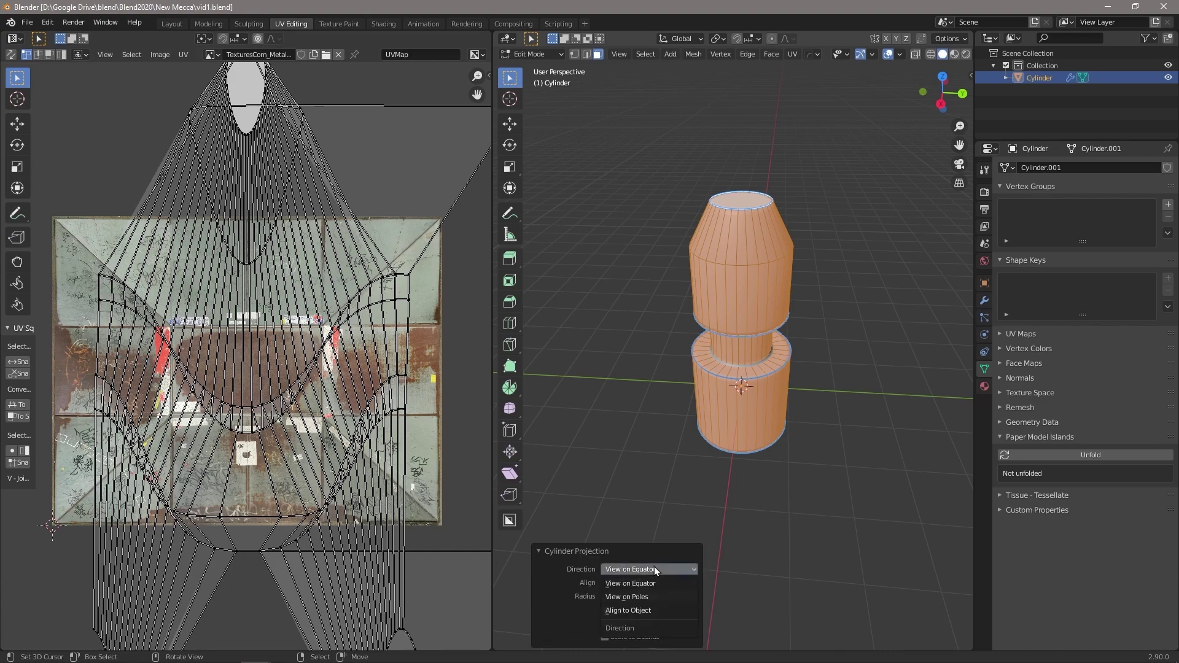
{"action": "left_click", "coordinate": [648, 611]}
{"action": "scroll", "coordinate": [228, 355], "scroll_direction": "down", "scroll_amount": 5}
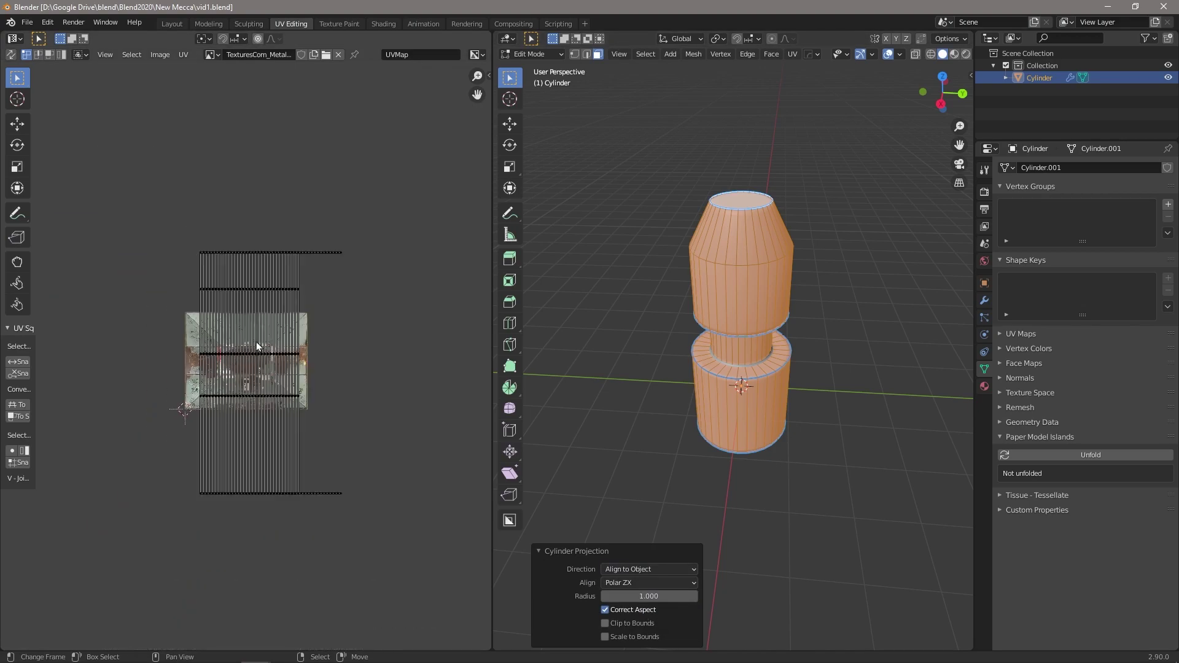
{"action": "scroll", "coordinate": [270, 340], "scroll_direction": "up", "scroll_amount": 1}
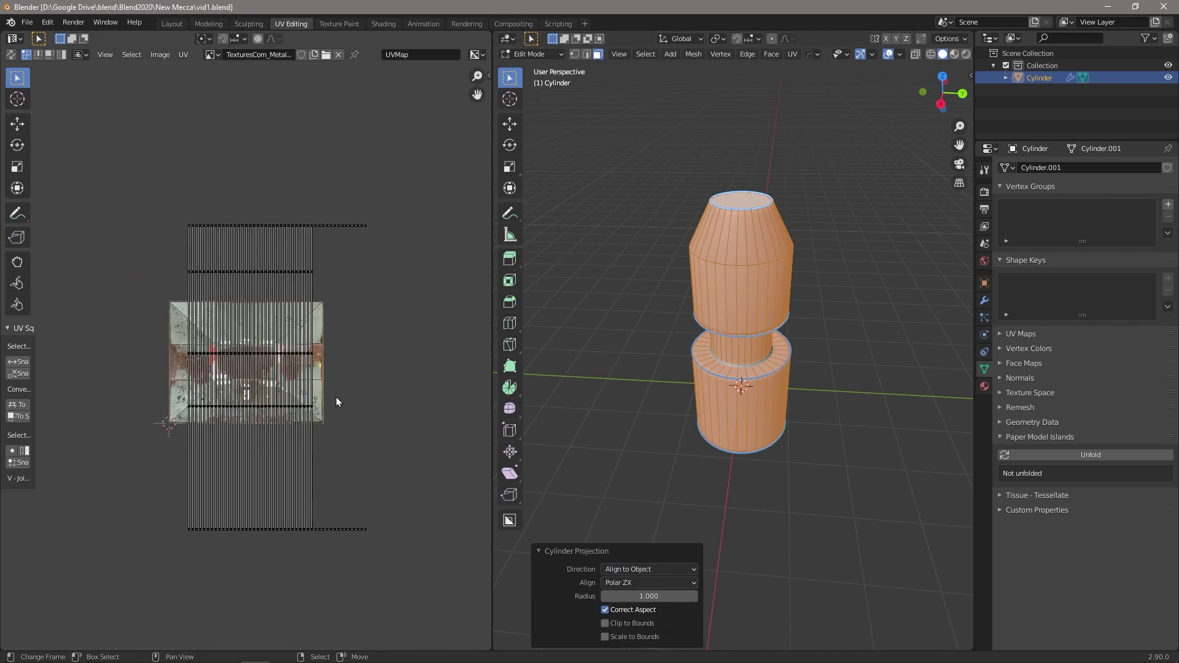
Select all UVs, then scale and move them to fit within the metal image
{"action": "key", "text": "a"}
{"action": "key", "text": "s"}
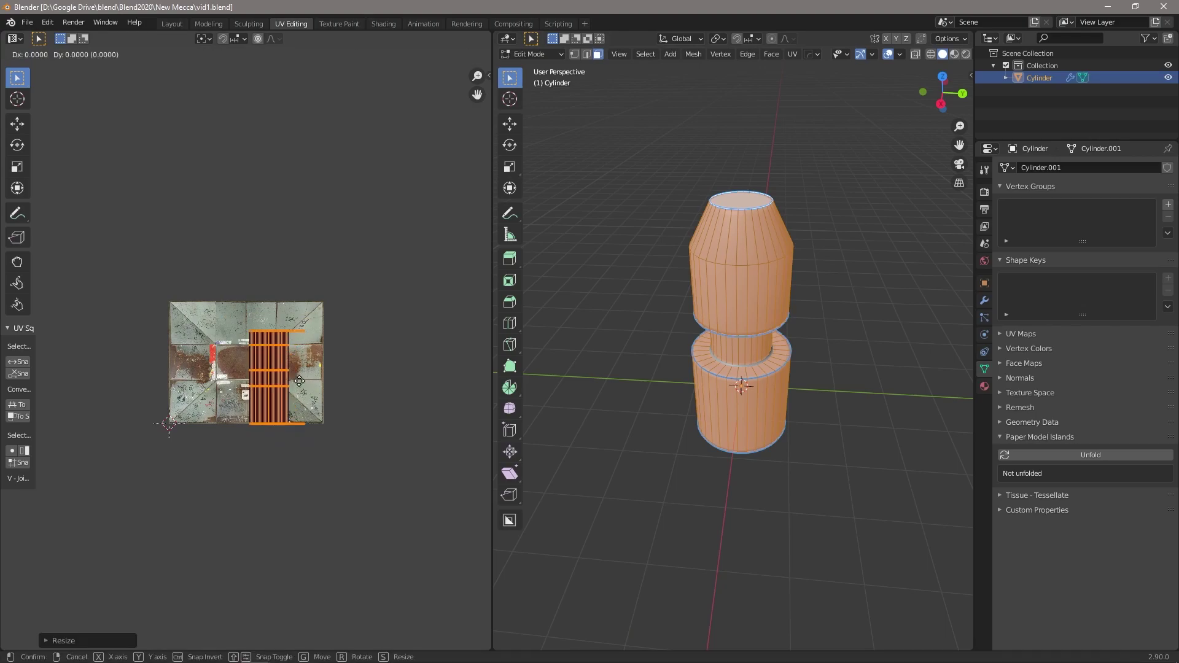
{"action": "left_click", "coordinate": [276, 369]}
{"action": "key", "text": "s"}
Return to Object Mode and inspect the textured cylinder in rendered shading
{"action": "key", "text": "Tab"}
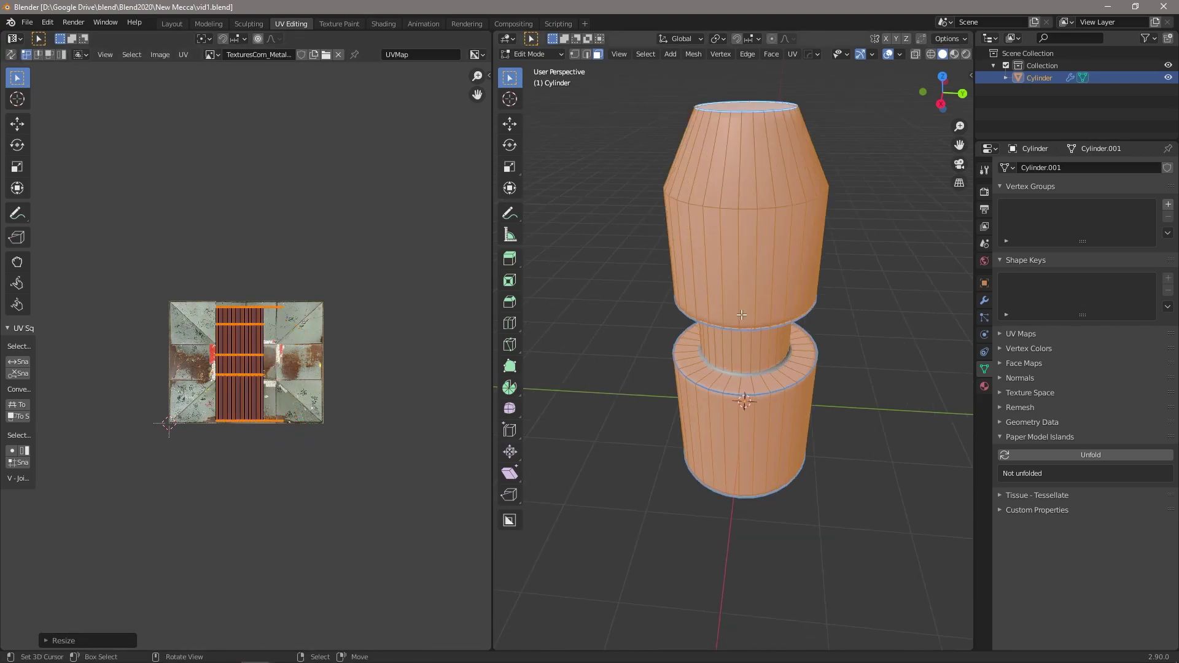
{"action": "left_click", "coordinate": [951, 55]}
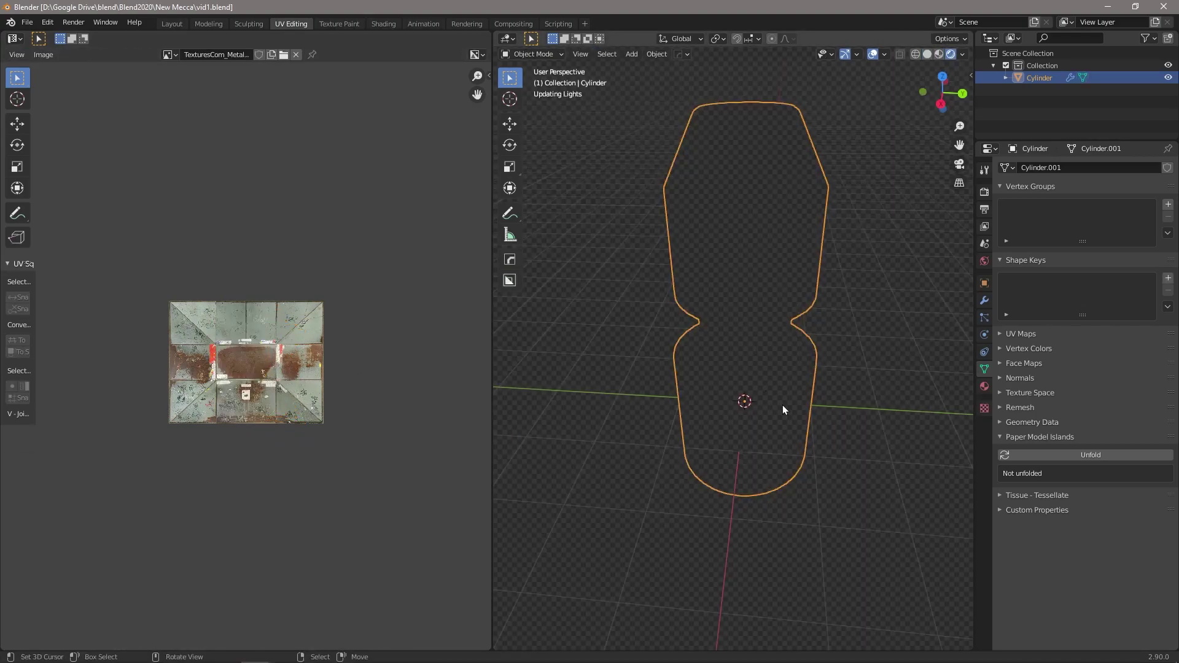
{"action": "middle_click_drag", "start_coordinate": [787, 402], "coordinate": [760, 348]}
{"action": "mouse_move", "coordinate": [771, 291]}
{"action": "middle_mouse_down"}
{"action": "mouse_move", "coordinate": [758, 345]}
{"action": "mouse_move", "coordinate": [797, 286]}
{"action": "mouse_move", "coordinate": [764, 423]}
{"action": "mouse_move", "coordinate": [771, 374]}
{"action": "mouse_move", "coordinate": [758, 403]}
{"action": "middle_mouse_up"}
Reproject the whole mesh's UVs in Edit Mode with Cylinder Projection
{"action": "key", "text": "Tab"}
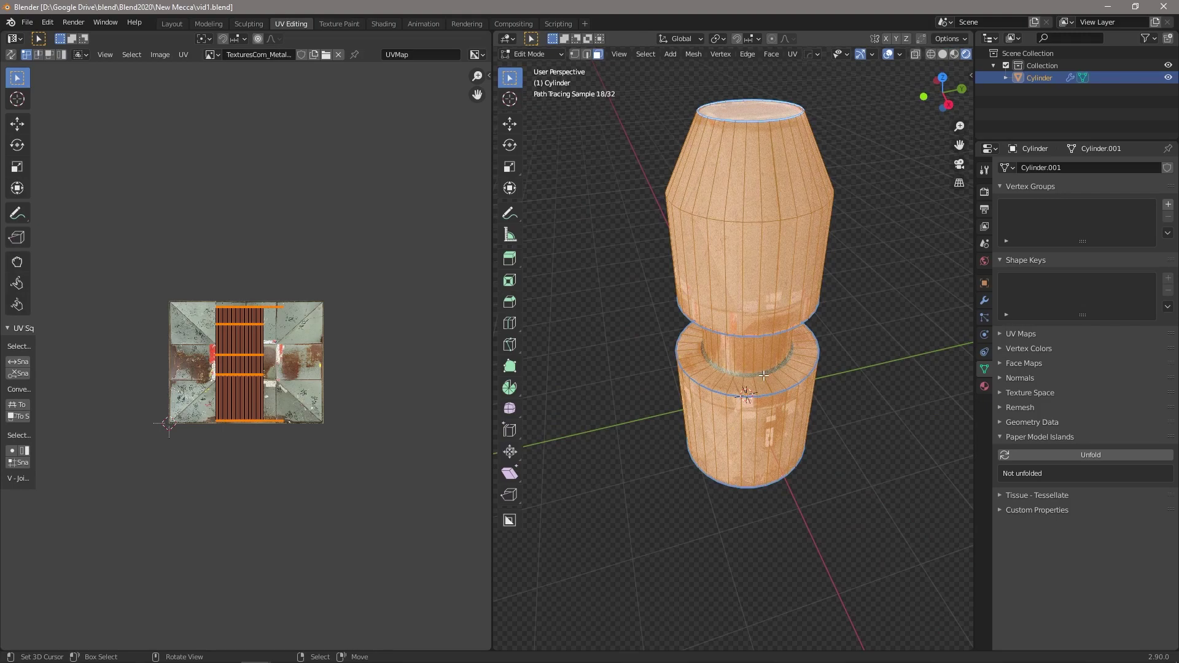
{"action": "key", "text": "u"}
{"action": "left_click", "coordinate": [808, 430]}
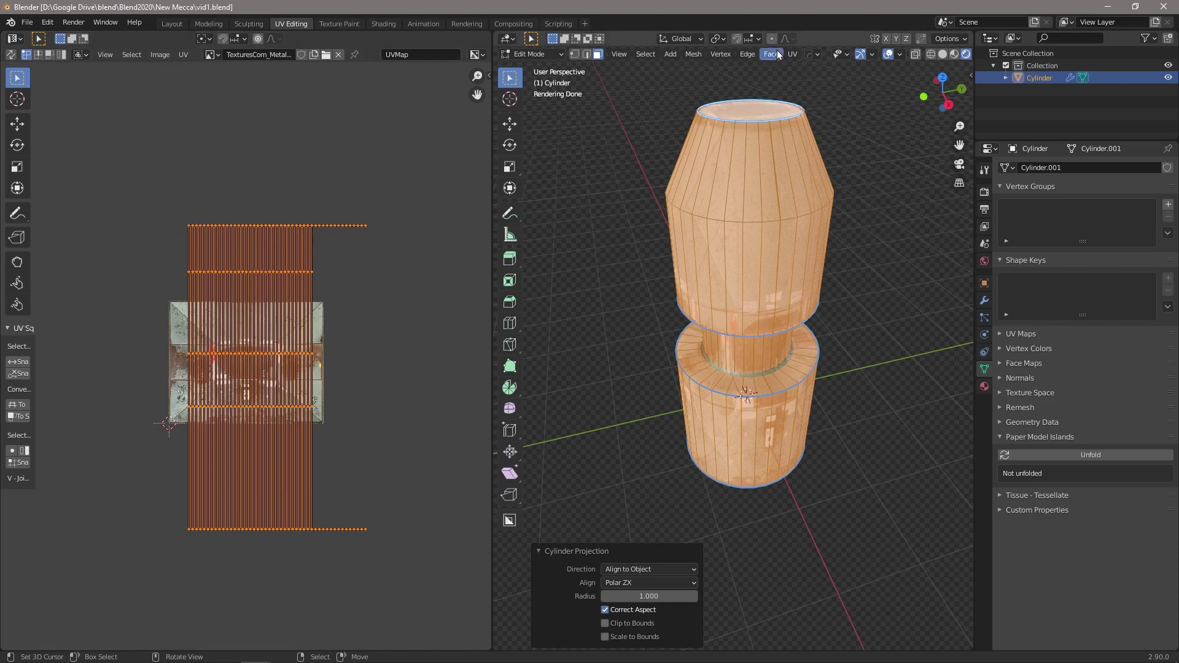
Select the cylinder's top and bottom cap faces and unwrap them from top view with Project From View
{"action": "middle_click_drag", "start_coordinate": [746, 112], "coordinate": [770, 383]}
{"action": "left_click", "coordinate": [755, 198]}
{"action": "key", "text": "KP_7"}
{"action": "key", "text": "u"}
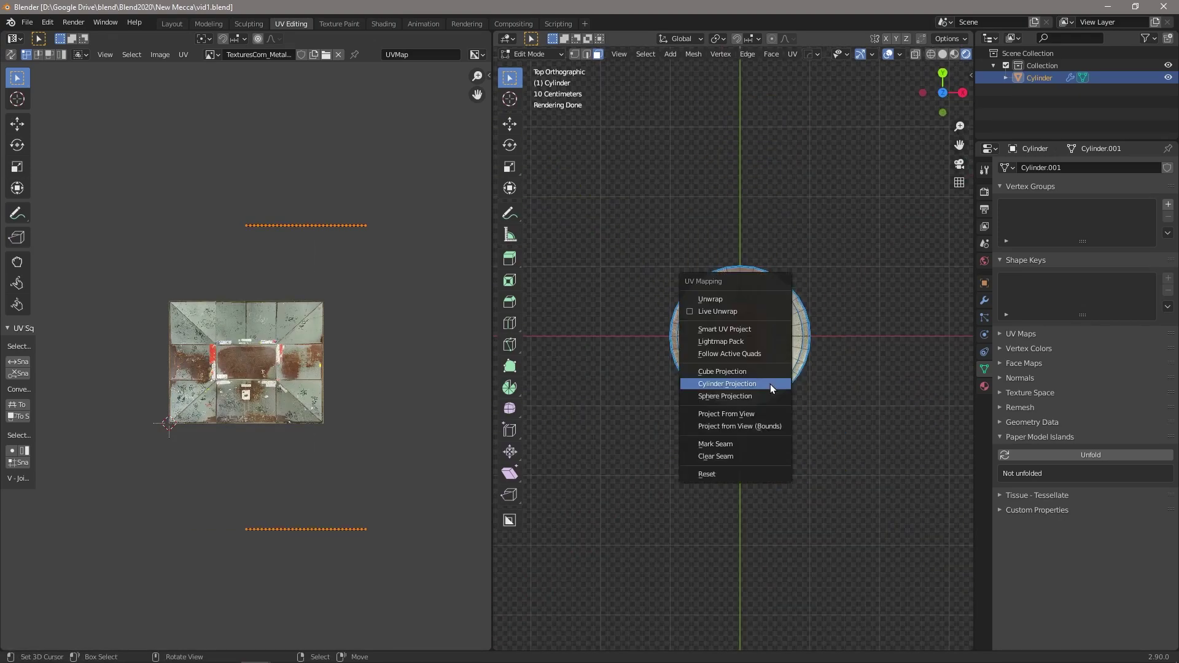
{"action": "left_click", "coordinate": [748, 412]}
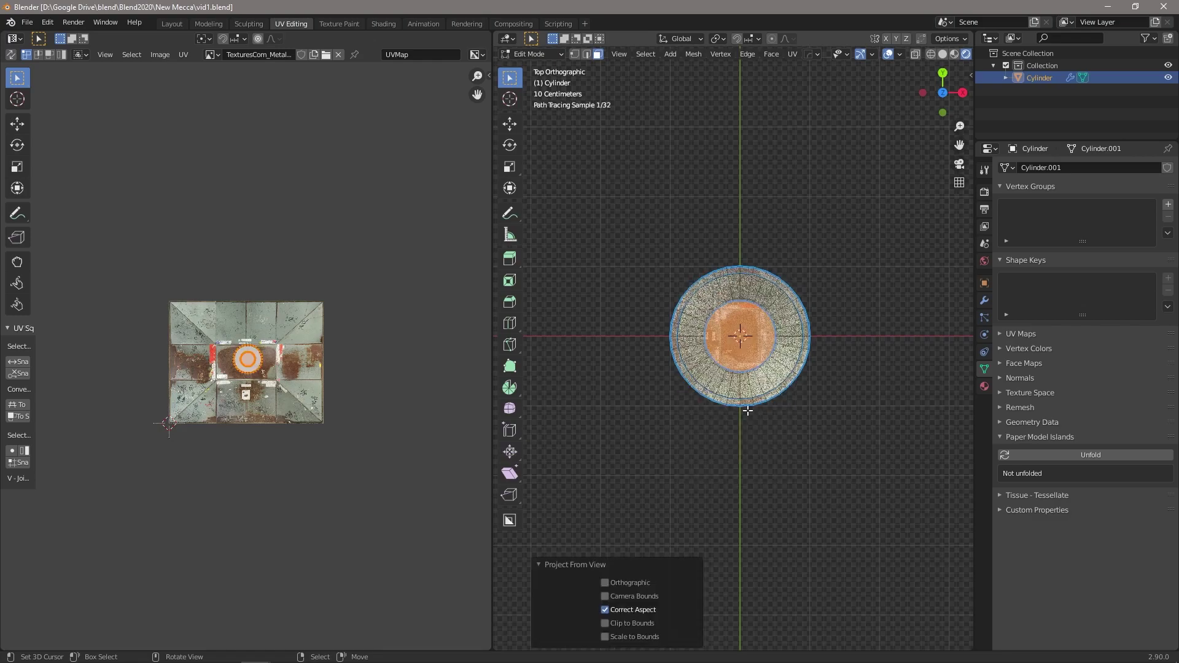
{"action": "scroll", "coordinate": [277, 365], "scroll_direction": "up", "scroll_amount": 4}
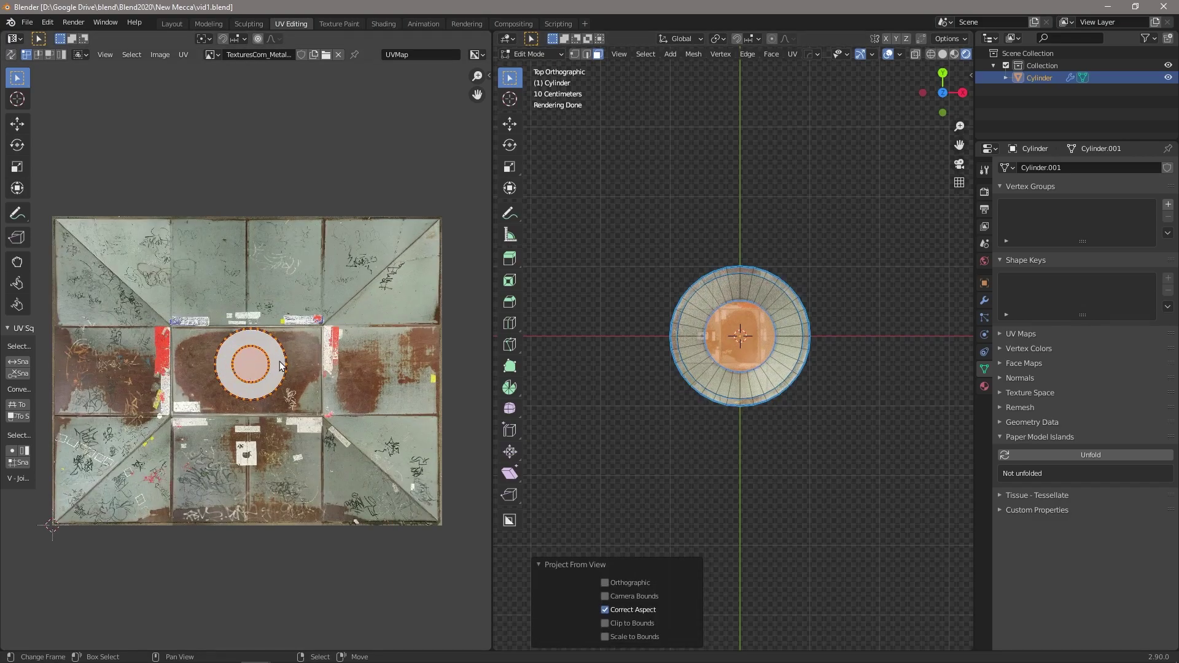
Enlarge the two circular cap UV islands and shift them slightly downward over the middle of the metal image
{"action": "key", "text": "s"}
{"action": "left_click", "coordinate": [324, 378]}
{"action": "key", "text": "g"}
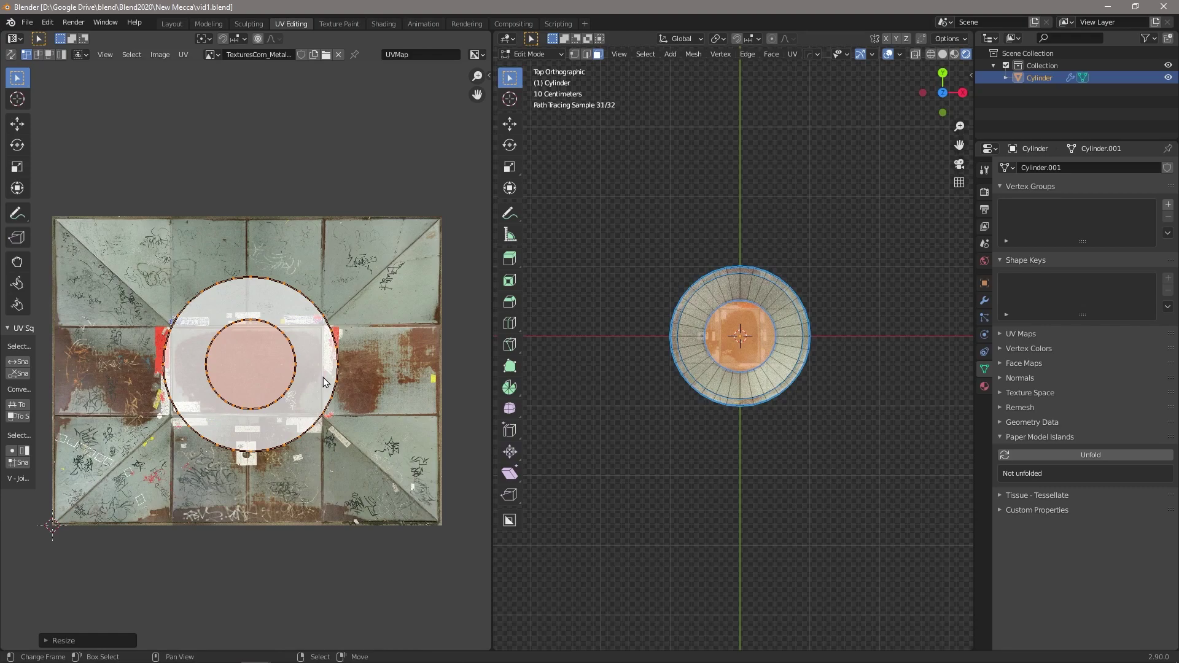
{"action": "left_click", "coordinate": [322, 391]}
Move the smaller cap island onto the metal image's upper-right green panel and check the part in Object Mode
{"action": "left_click", "coordinate": [284, 358]}
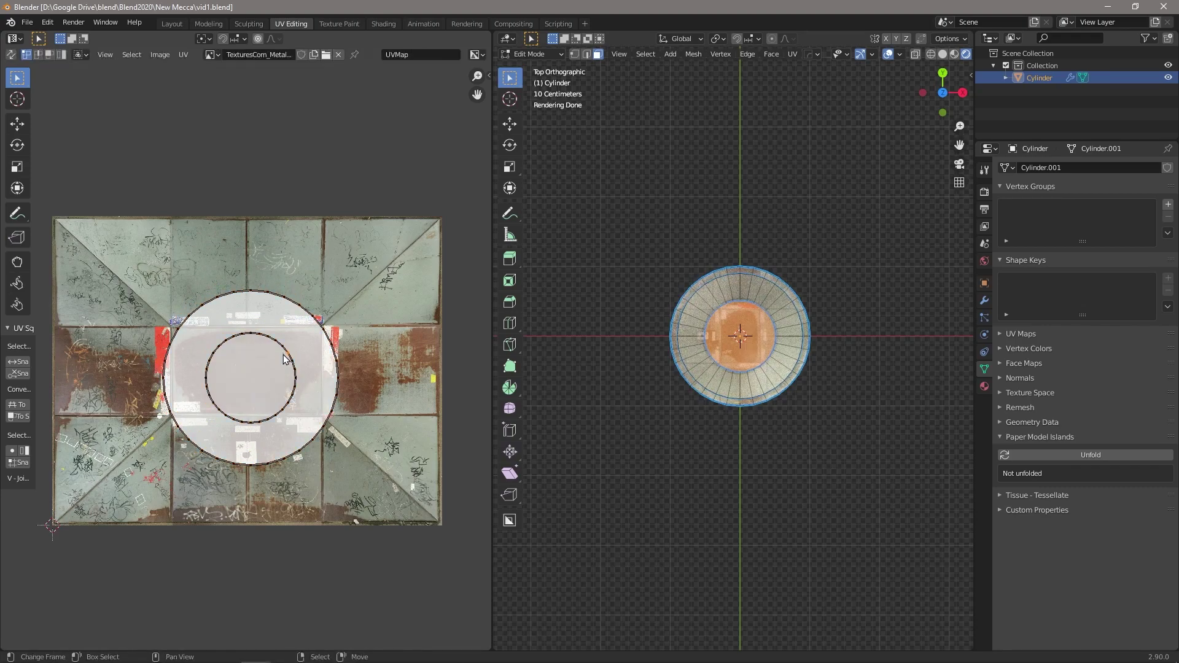
{"action": "key", "text": "g"}
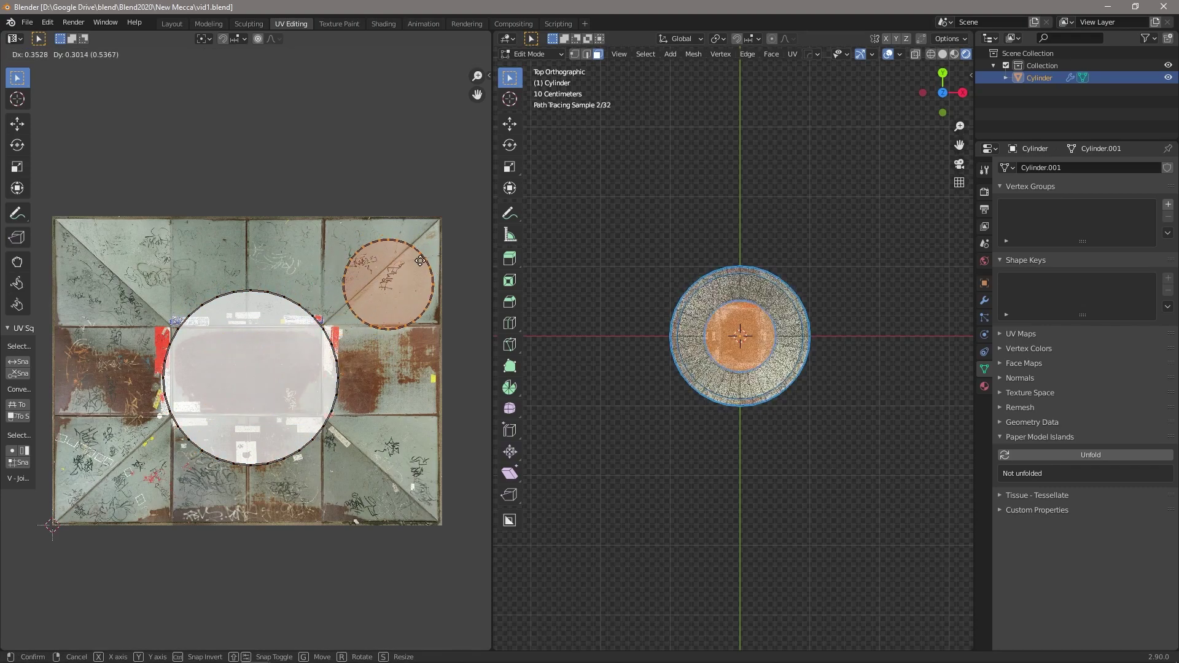
{"action": "left_click", "coordinate": [420, 264]}
{"action": "key", "text": "Tab"}
{"action": "middle_click_drag", "start_coordinate": [794, 462], "coordinate": [812, 377]}
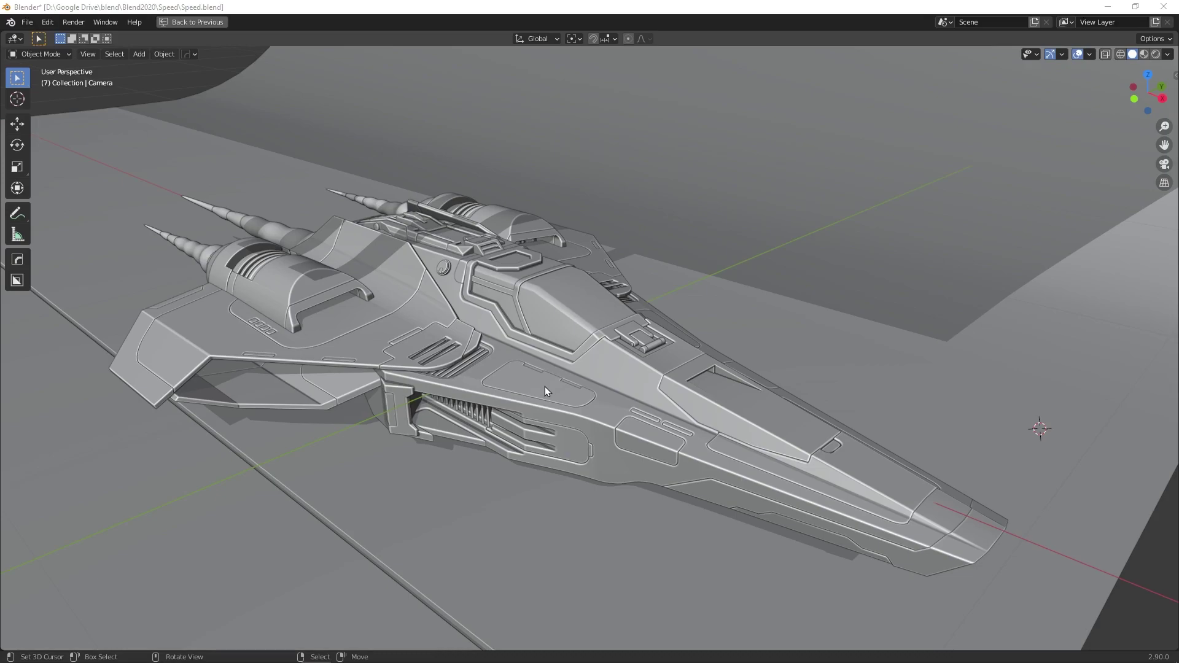
Switch to the spaceship file Speed.blend and isolate the ship's main hull in local view
{"action": "middle_click_drag", "start_coordinate": [544, 385], "coordinate": [510, 386]}
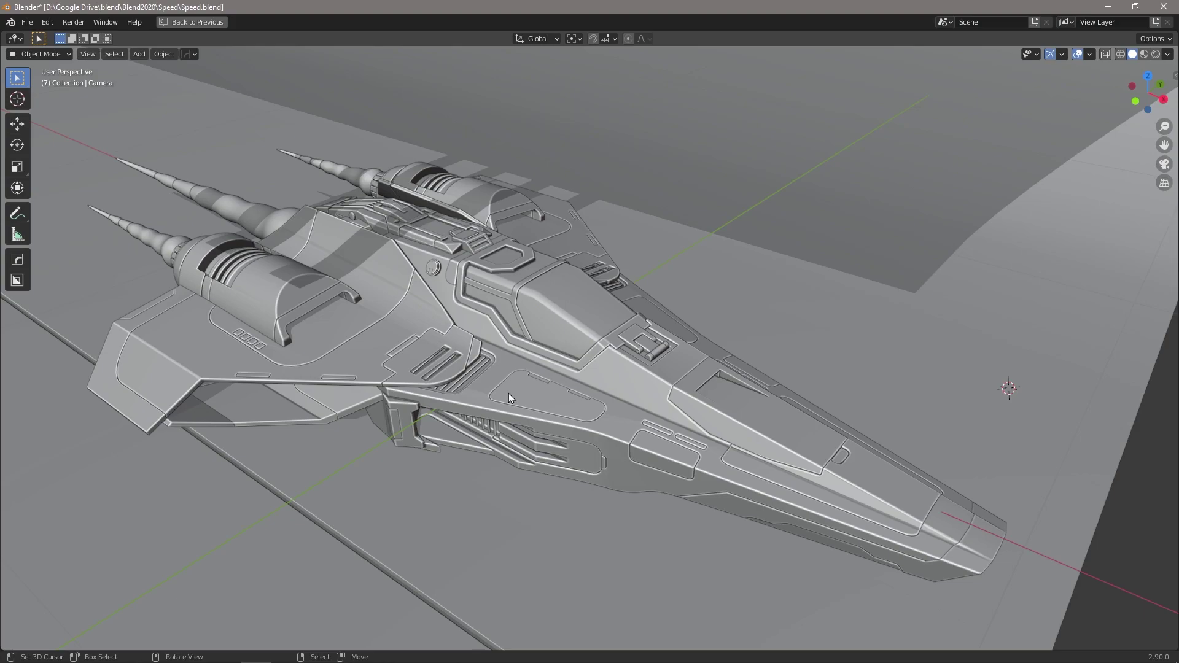
{"action": "middle_click_drag", "start_coordinate": [510, 418], "coordinate": [601, 407]}
{"action": "scroll", "coordinate": [540, 377], "scroll_direction": "up", "scroll_amount": 3}
{"action": "scroll", "coordinate": [510, 396], "scroll_direction": "down", "scroll_amount": 3}
{"action": "left_click", "coordinate": [630, 424]}
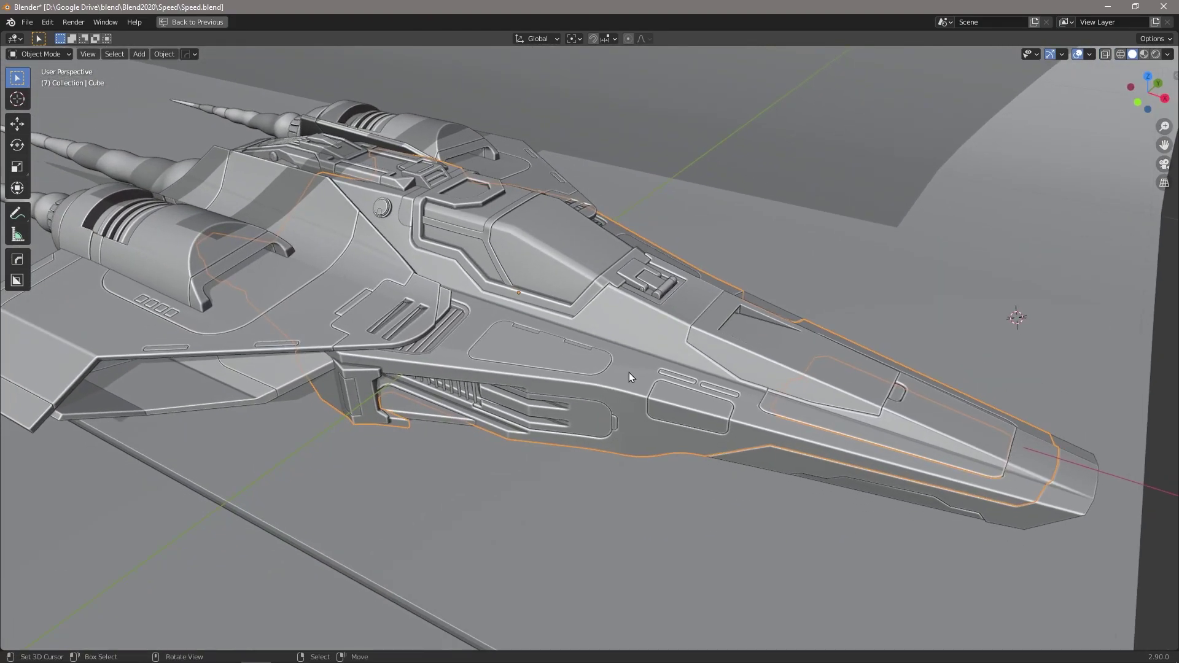
{"action": "key", "text": "KP_Divide"}
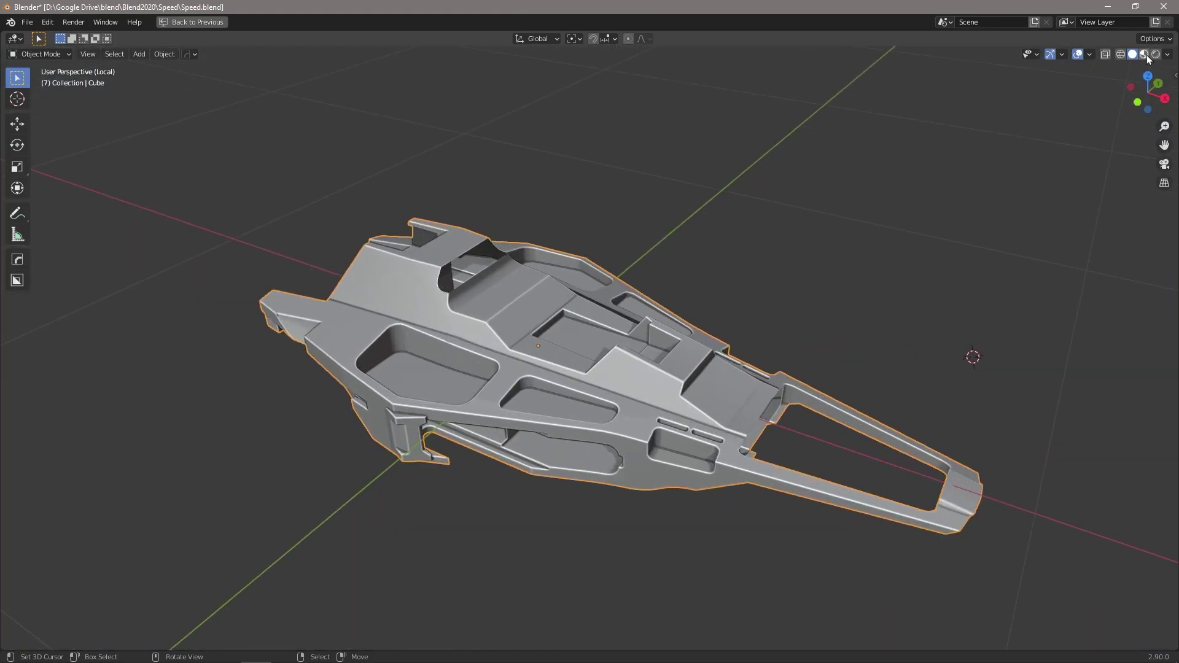
Display the isolated hull in material preview shading and examine the logo decal on its upper side
{"action": "left_click", "coordinate": [1144, 54]}
{"action": "middle_click_drag", "start_coordinate": [386, 414], "coordinate": [628, 452]}
{"action": "mouse_move", "coordinate": [695, 367]}
{"action": "middle_mouse_down"}
{"action": "mouse_move", "coordinate": [652, 374]}
{"action": "mouse_move", "coordinate": [705, 368]}
{"action": "middle_mouse_up"}
{"action": "scroll", "coordinate": [358, 410], "scroll_direction": "up", "scroll_amount": 3}
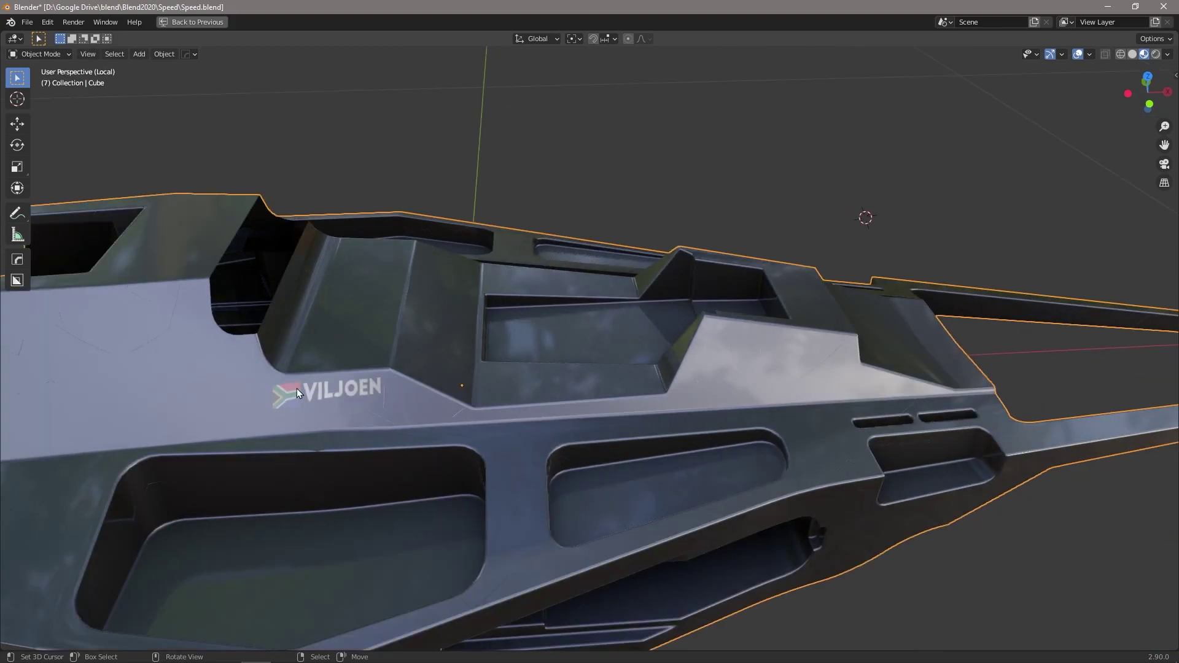
{"action": "middle_click_drag", "start_coordinate": [740, 296], "coordinate": [362, 349]}
{"action": "scroll", "coordinate": [362, 349], "scroll_direction": "down", "scroll_amount": 1}
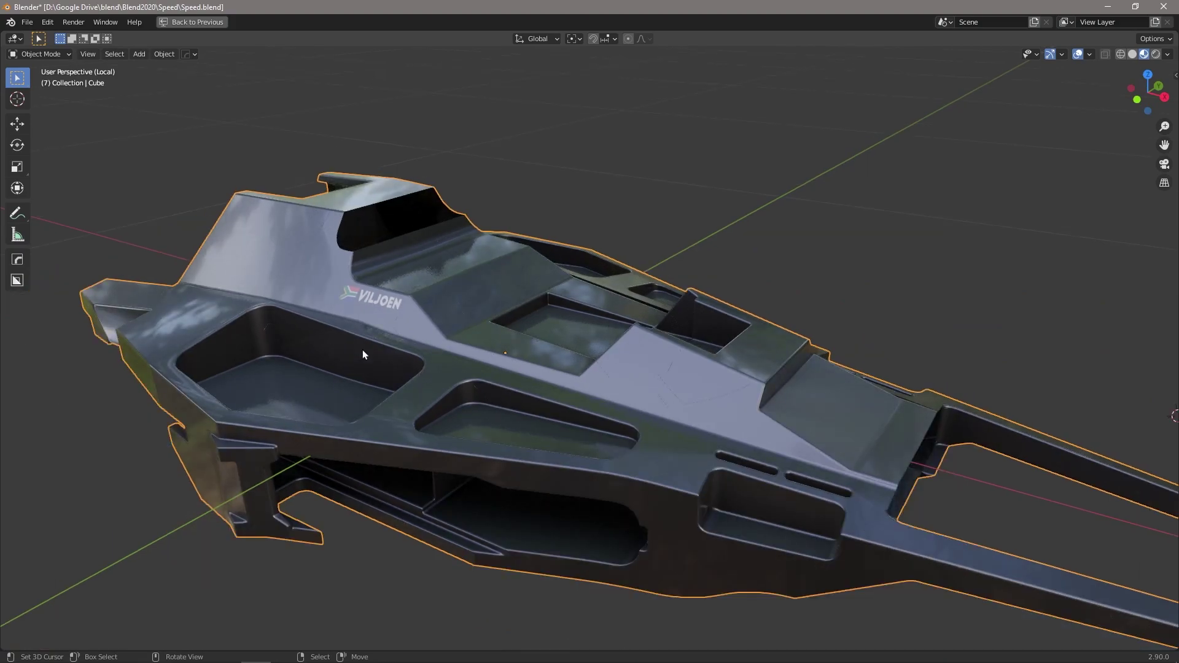
Leave local view, enter Edit Mode on the hull and restore the UV Editing layout
{"action": "key", "text": "KP_Divide"}
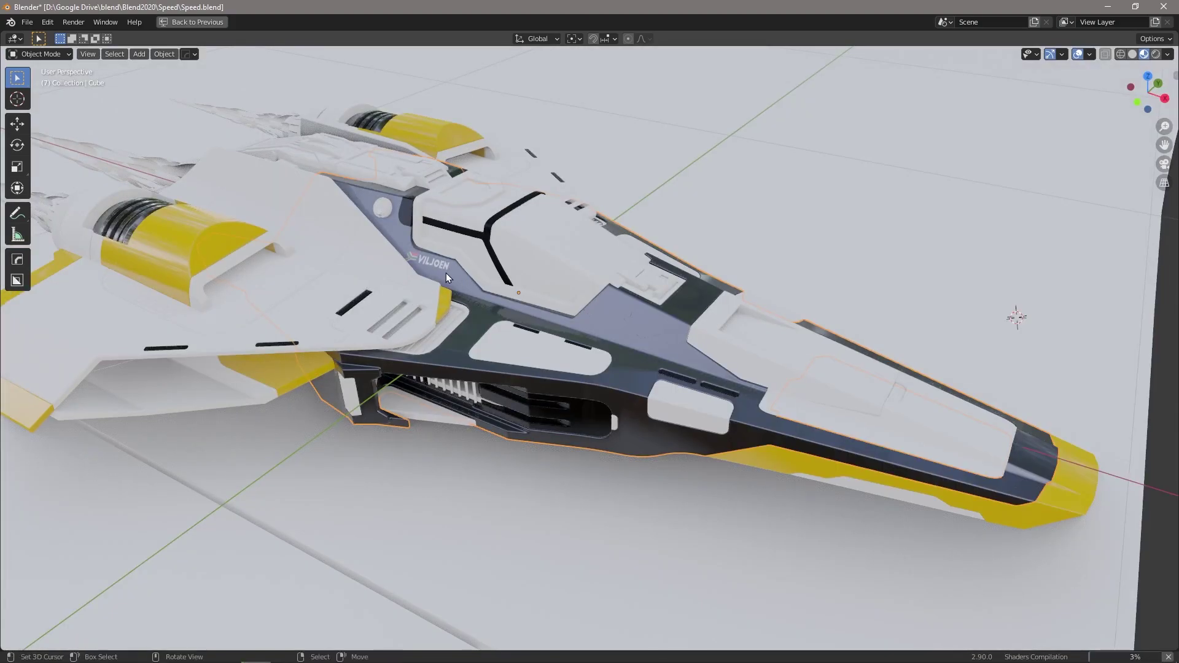
{"action": "key", "text": "Tab"}
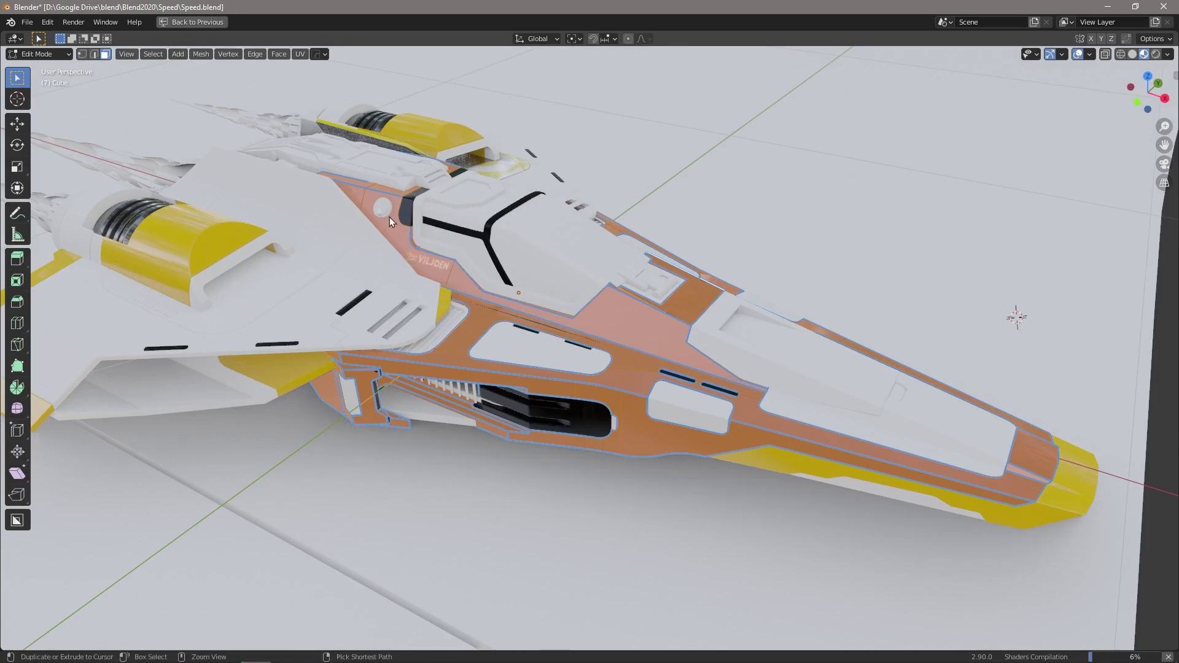
{"action": "key", "text": "ctrl+space"}
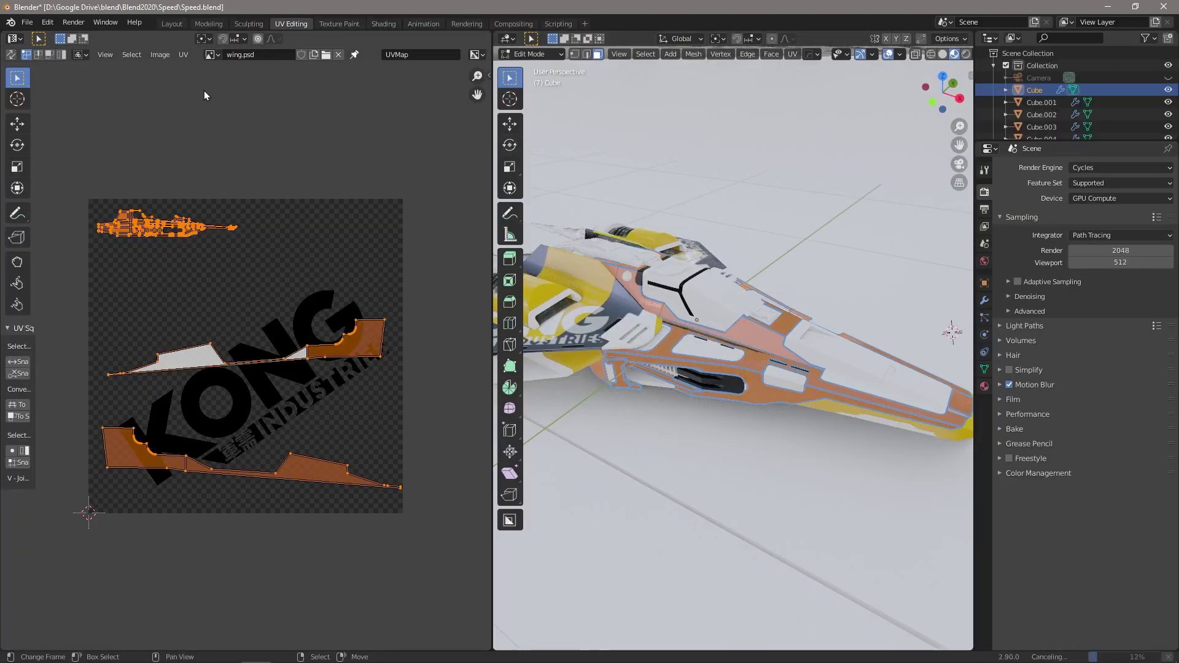
Show the BODY.psd image behind the hull's UVs in the UV editor
{"action": "left_click", "coordinate": [219, 54]}
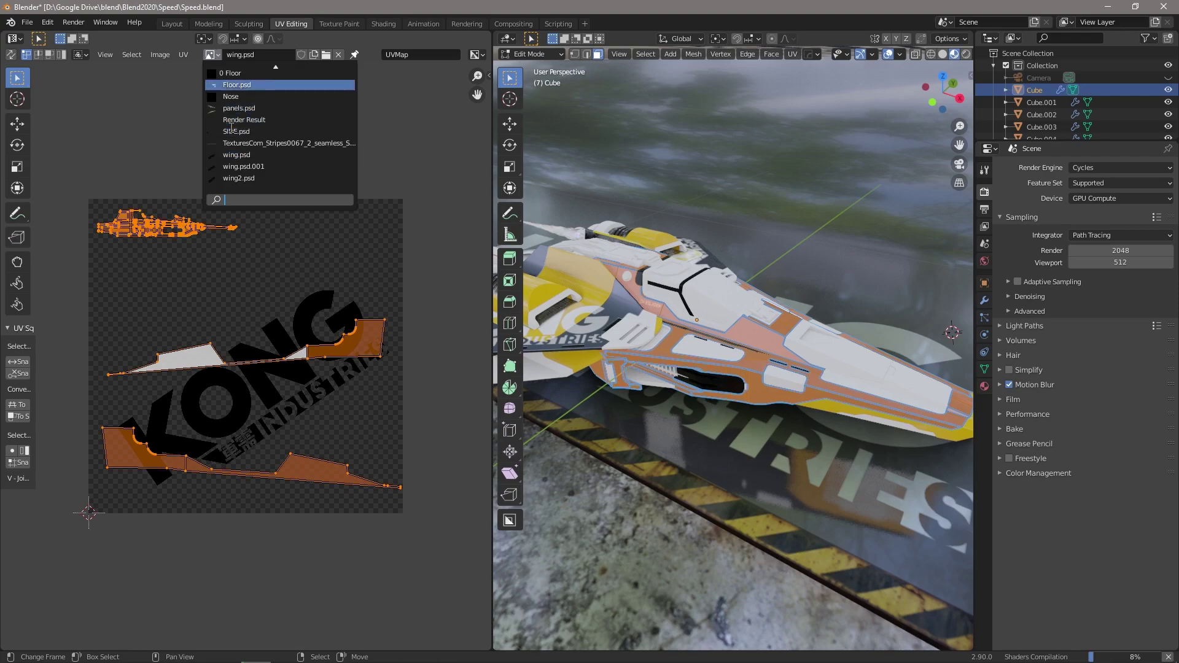
{"action": "scroll", "coordinate": [240, 130], "scroll_direction": "up", "scroll_amount": 4}
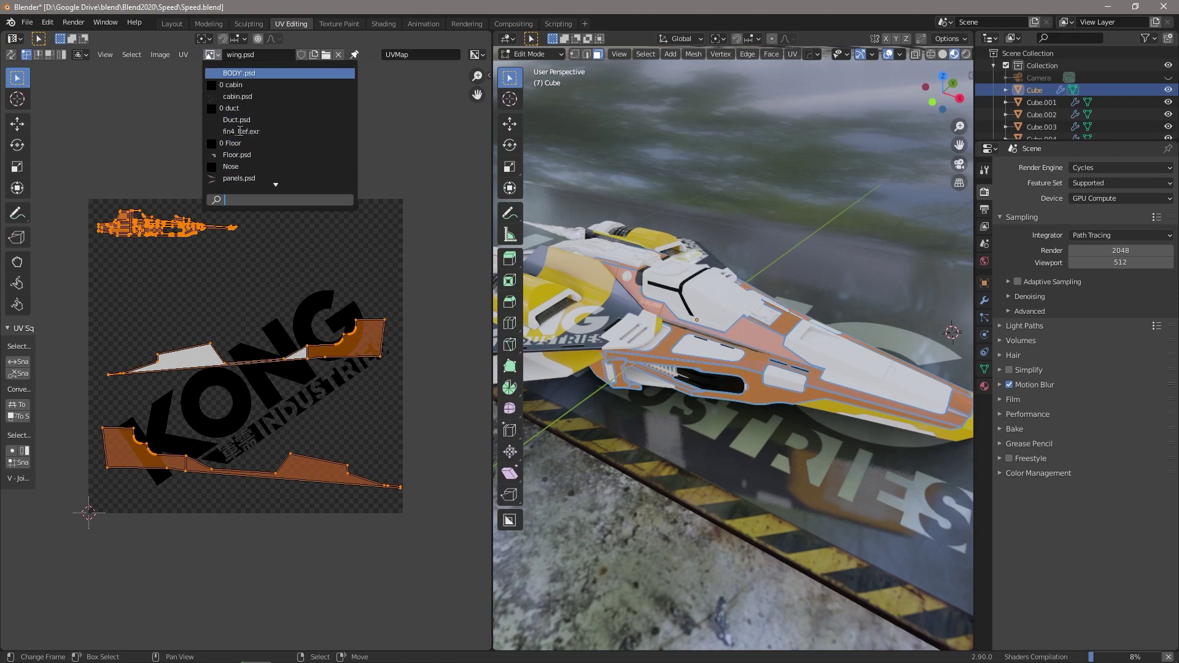
{"action": "left_click", "coordinate": [241, 72]}
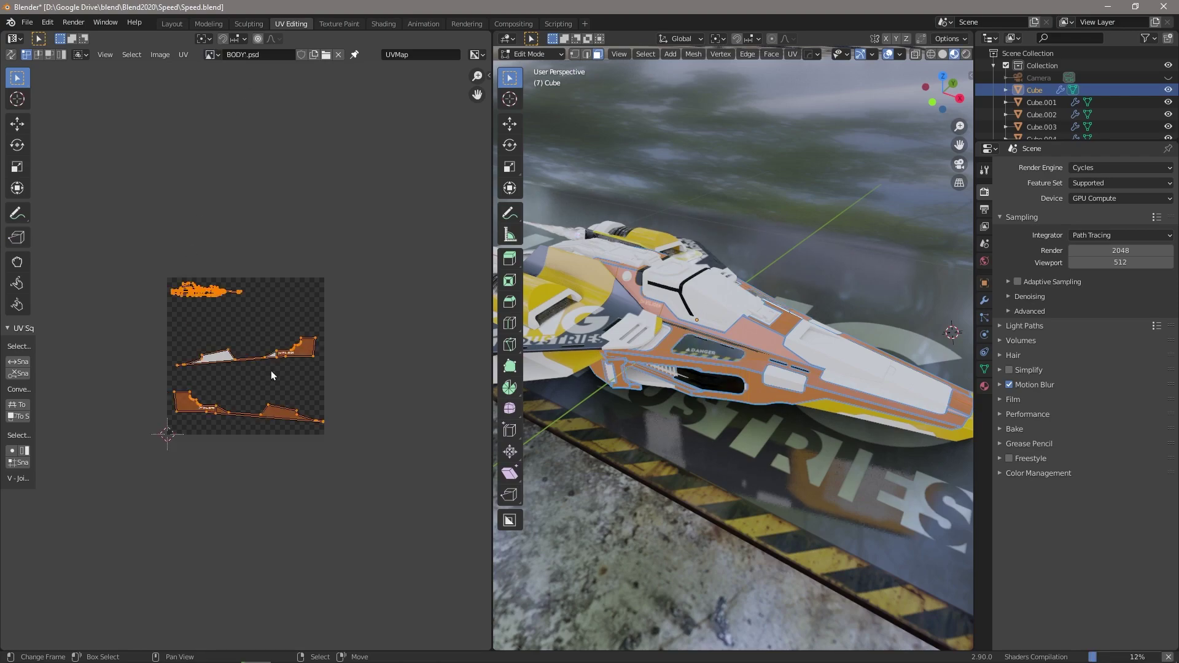
{"action": "scroll", "coordinate": [271, 370], "scroll_direction": "up", "scroll_amount": 4}
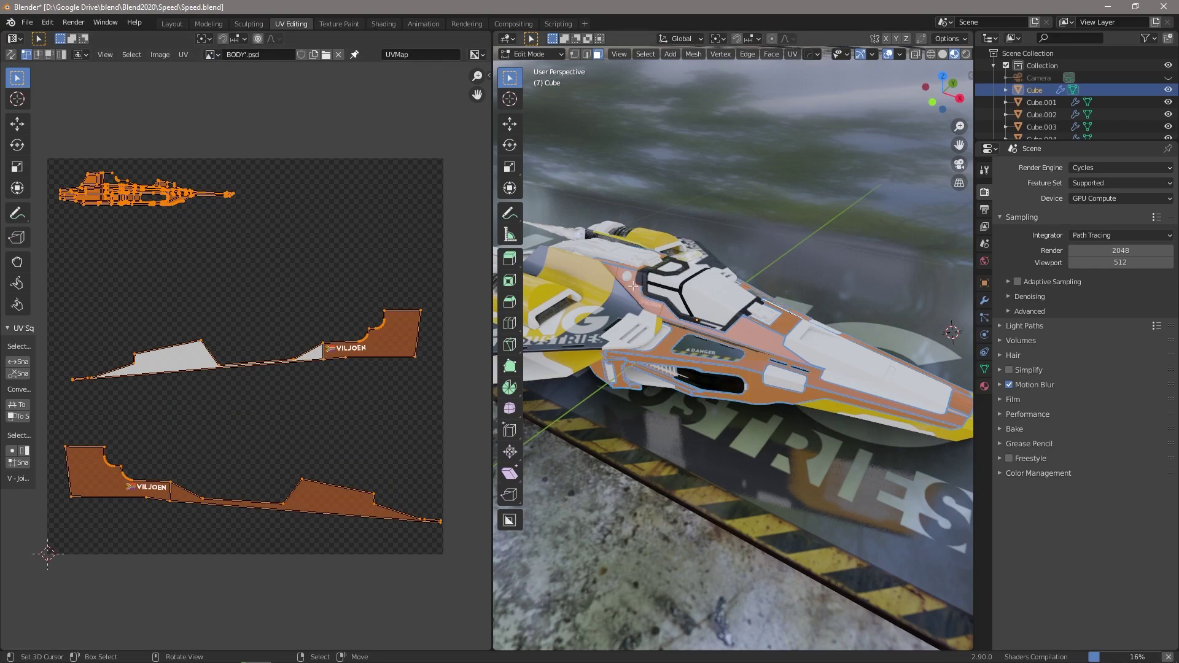
Select the hull's two upper side faces, beside and ahead of the cockpit, and unwrap them from front view with Project From View
{"action": "left_click", "coordinate": [643, 301]}
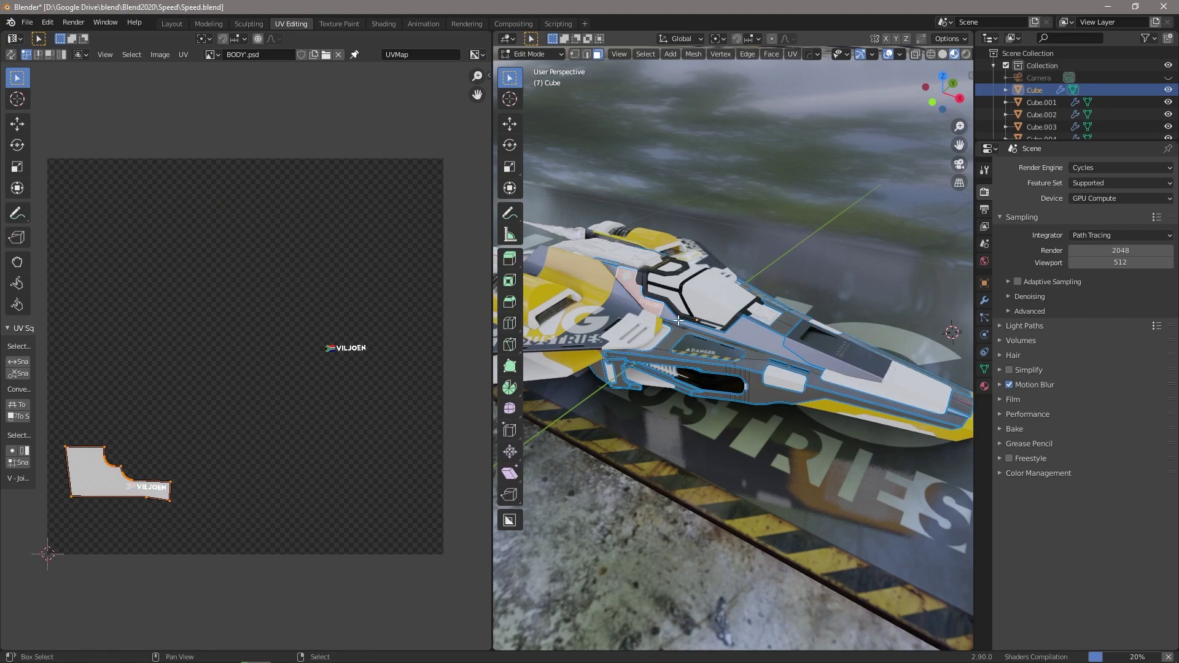
{"action": "left_click", "coordinate": [670, 315], "text": "shift"}
{"action": "middle_click_drag", "start_coordinate": [95, 529], "coordinate": [115, 526]}
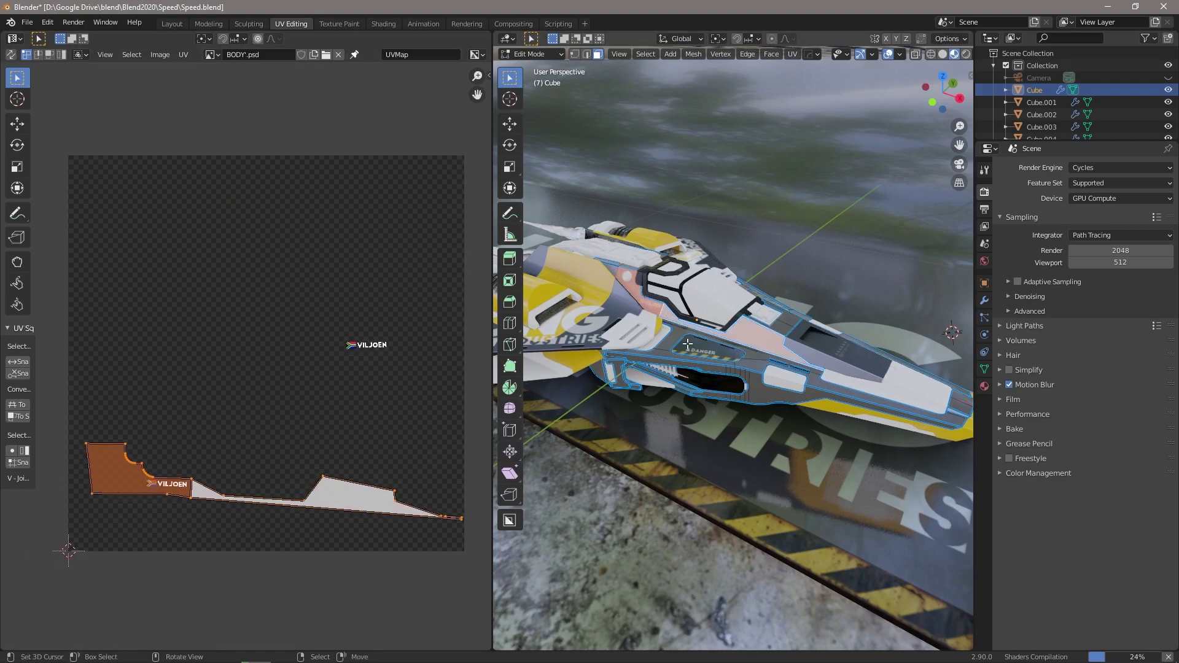
{"action": "key", "text": "KP_1"}
{"action": "scroll", "coordinate": [689, 338], "scroll_direction": "up", "scroll_amount": 3}
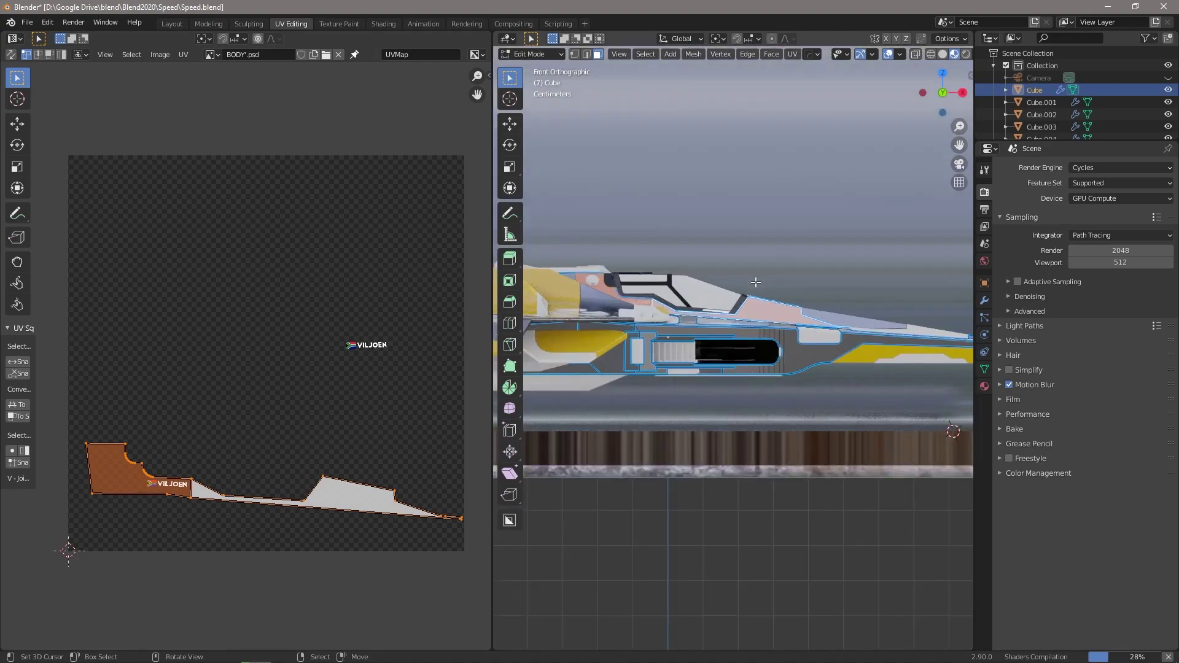
{"action": "key", "text": "u"}
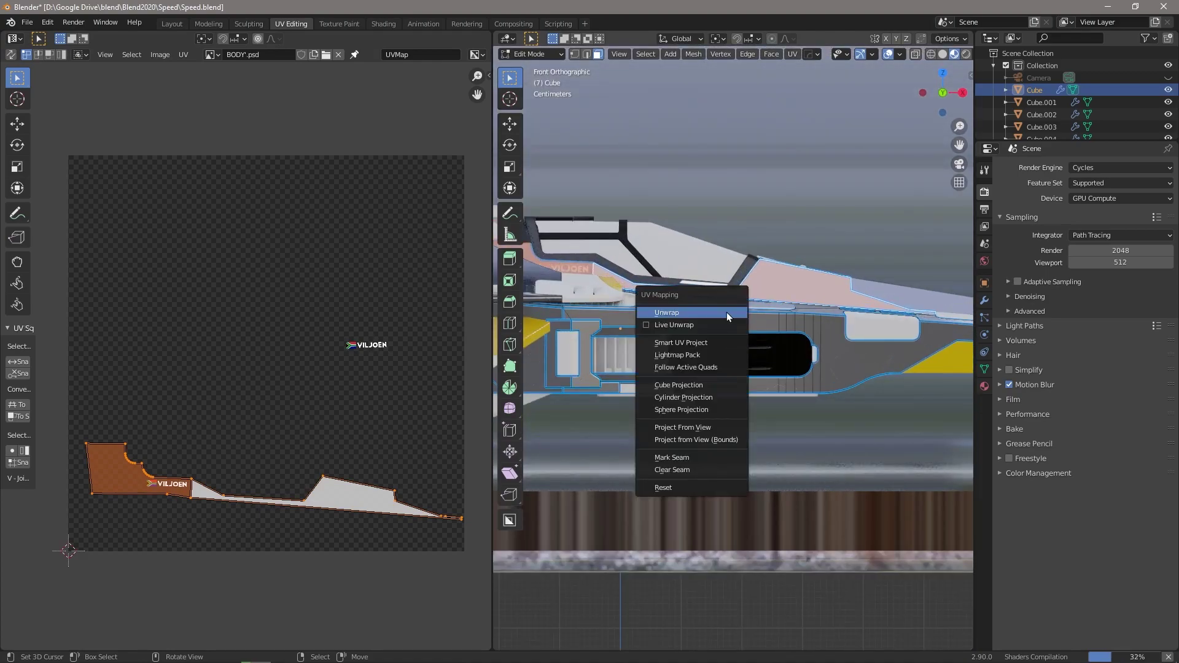
{"action": "left_click", "coordinate": [688, 427]}
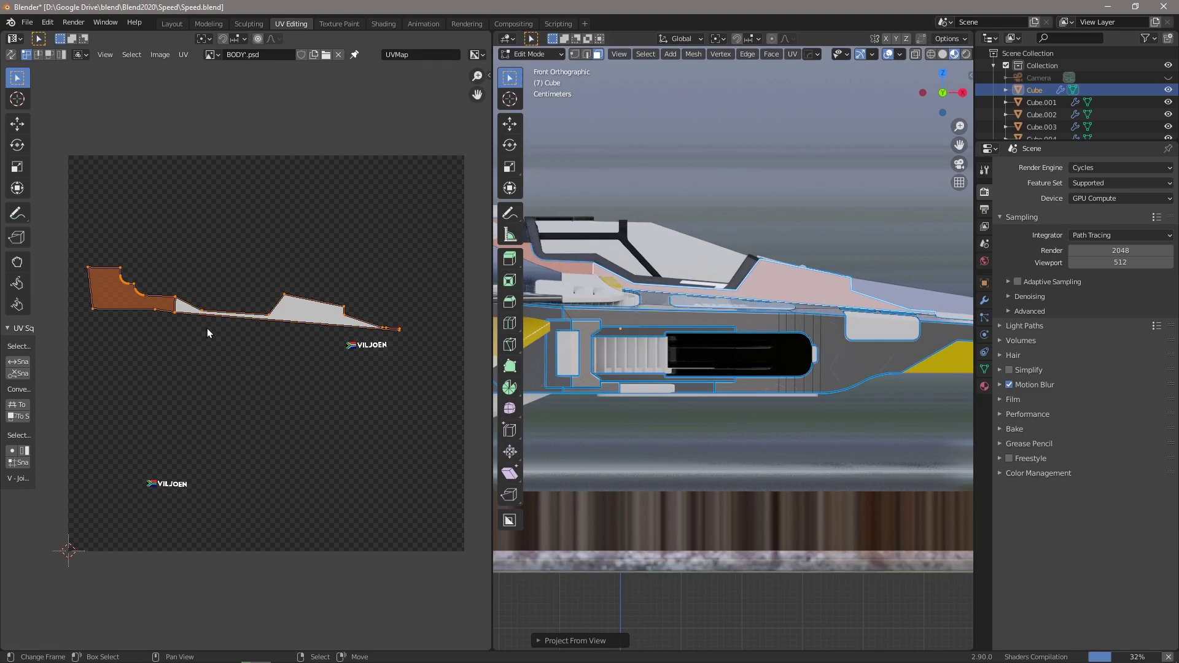
Move and enlarge the projected side faces' UVs so the rear part covers the lower flag logo in BODY.psd
{"action": "key", "text": "g"}
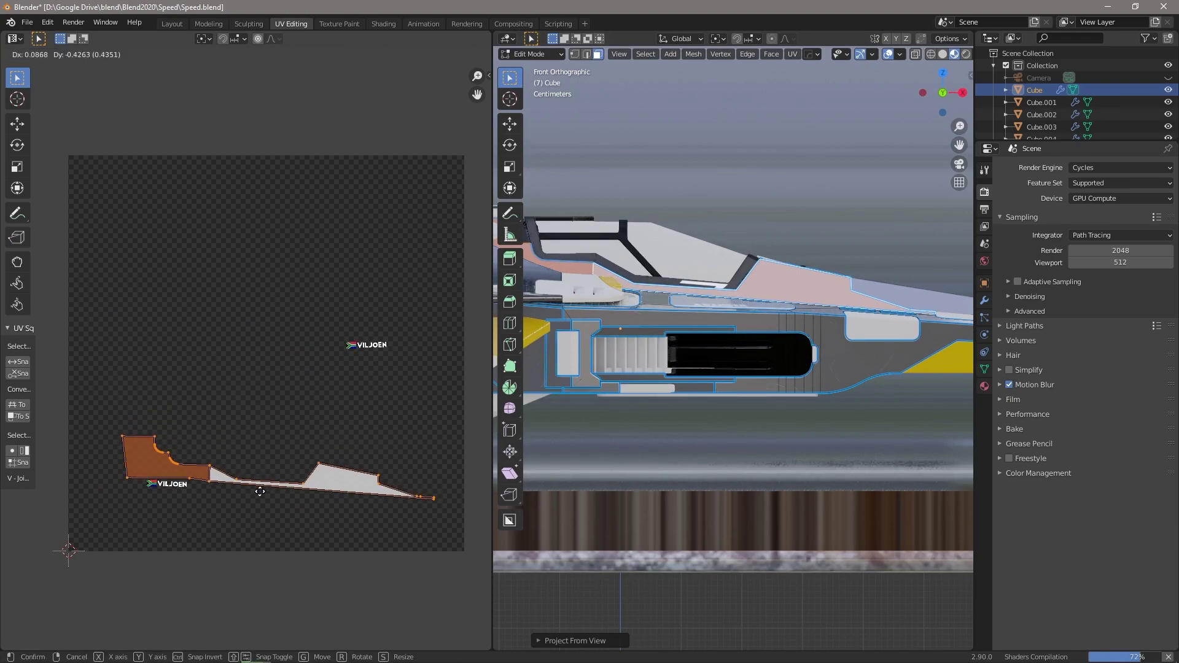
{"action": "left_click", "coordinate": [261, 501]}
{"action": "key", "text": "s"}
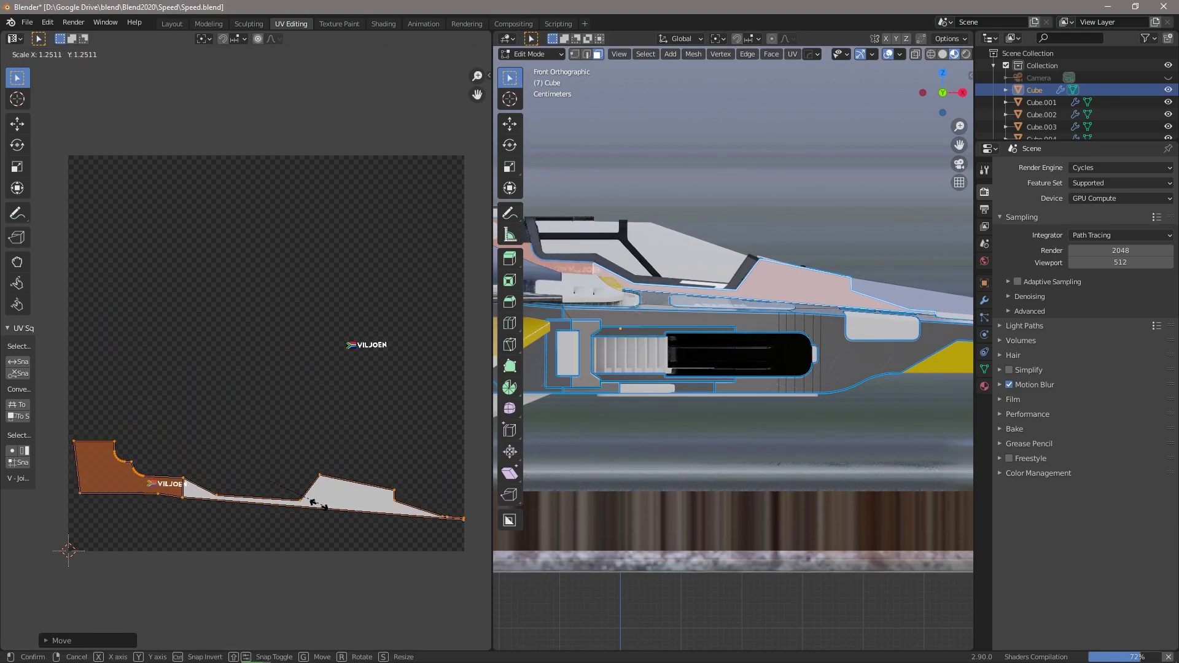
{"action": "left_click", "coordinate": [318, 503]}
{"action": "key", "text": "g"}
{"action": "left_click", "coordinate": [330, 502]}
Shift the UVs slightly along X to place the logo beside the cockpit, and check the decal in Object Mode
{"action": "middle_click_drag", "start_coordinate": [620, 261], "coordinate": [712, 332]}
{"action": "scroll", "coordinate": [734, 307], "scroll_direction": "up", "scroll_amount": 3}
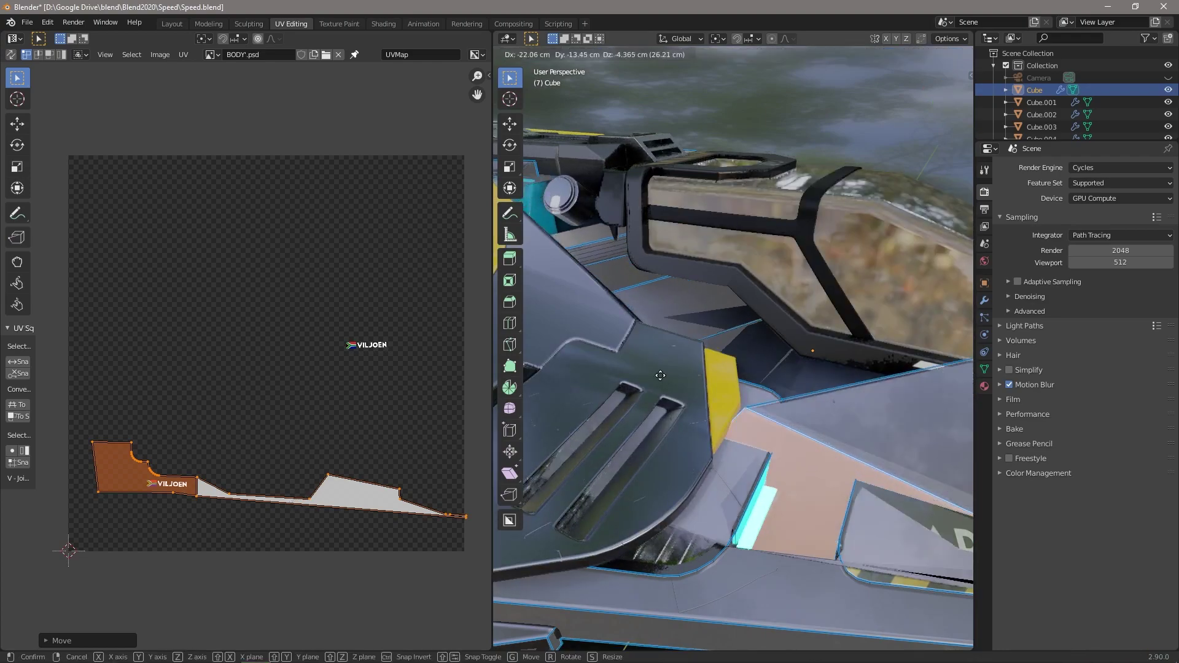
{"action": "key", "text": "g"}
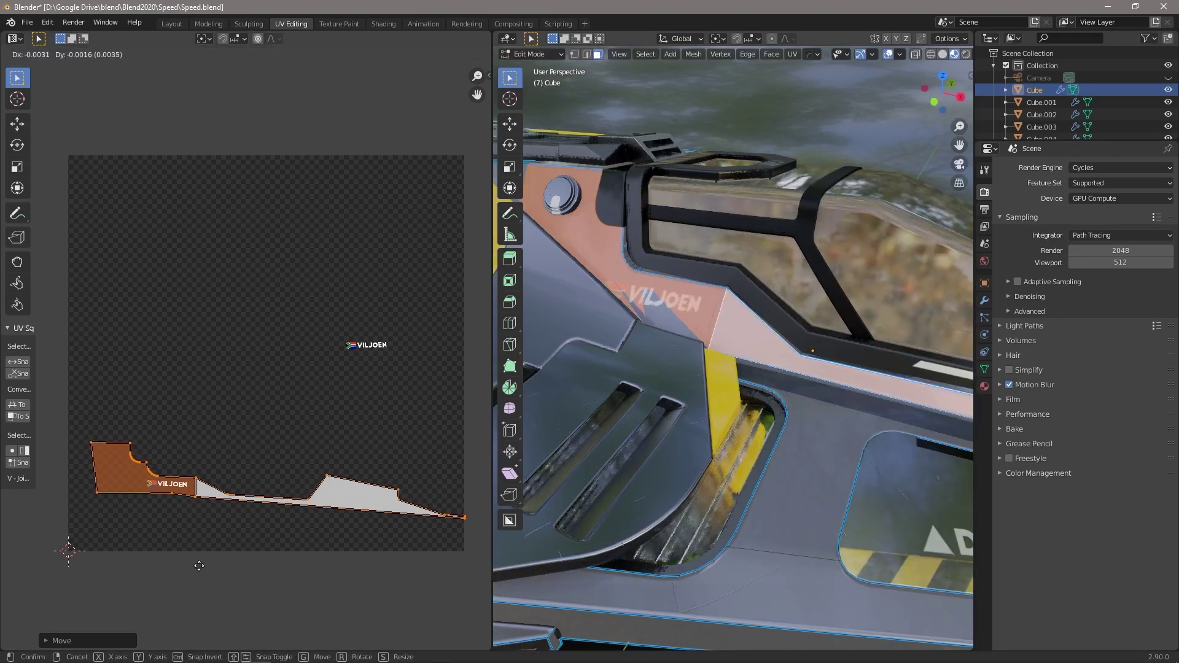
{"action": "left_click", "coordinate": [152, 542]}
{"action": "key", "text": "Tab"}
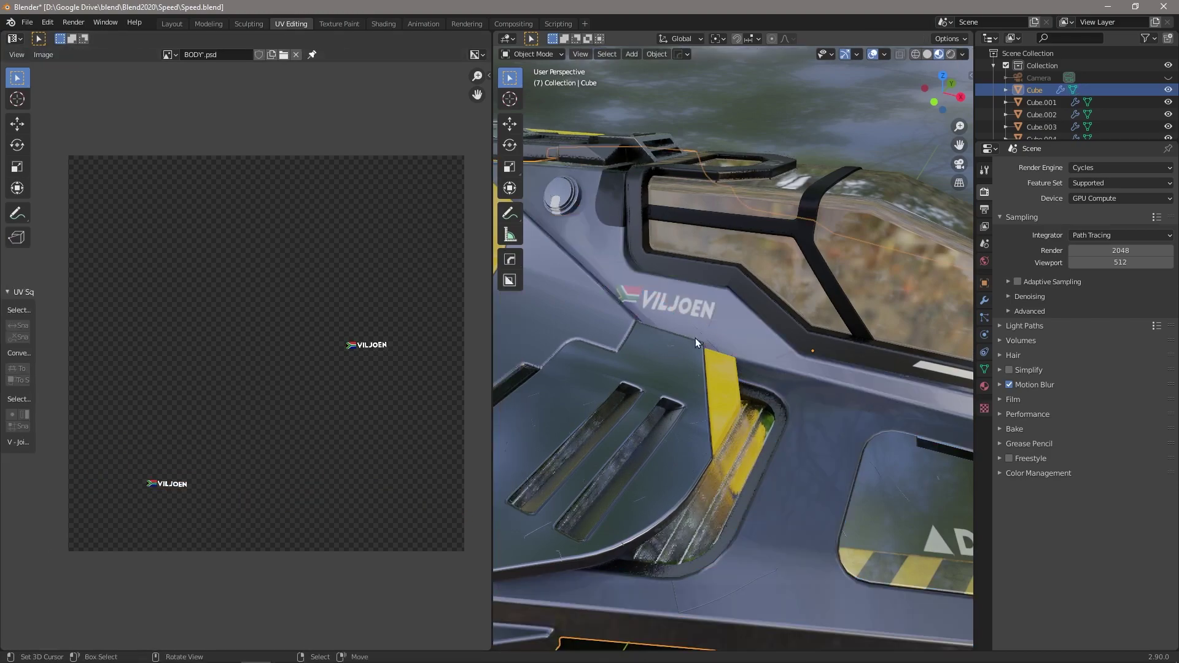
{"action": "scroll", "coordinate": [691, 341], "scroll_direction": "down", "scroll_amount": 3}
{"action": "middle_click_drag", "start_coordinate": [690, 341], "coordinate": [712, 424]}
In Edit Mode, select the logo-bearing upper side faces and the adjoining front faces on both sides of the hull
{"action": "key", "text": "Tab"}
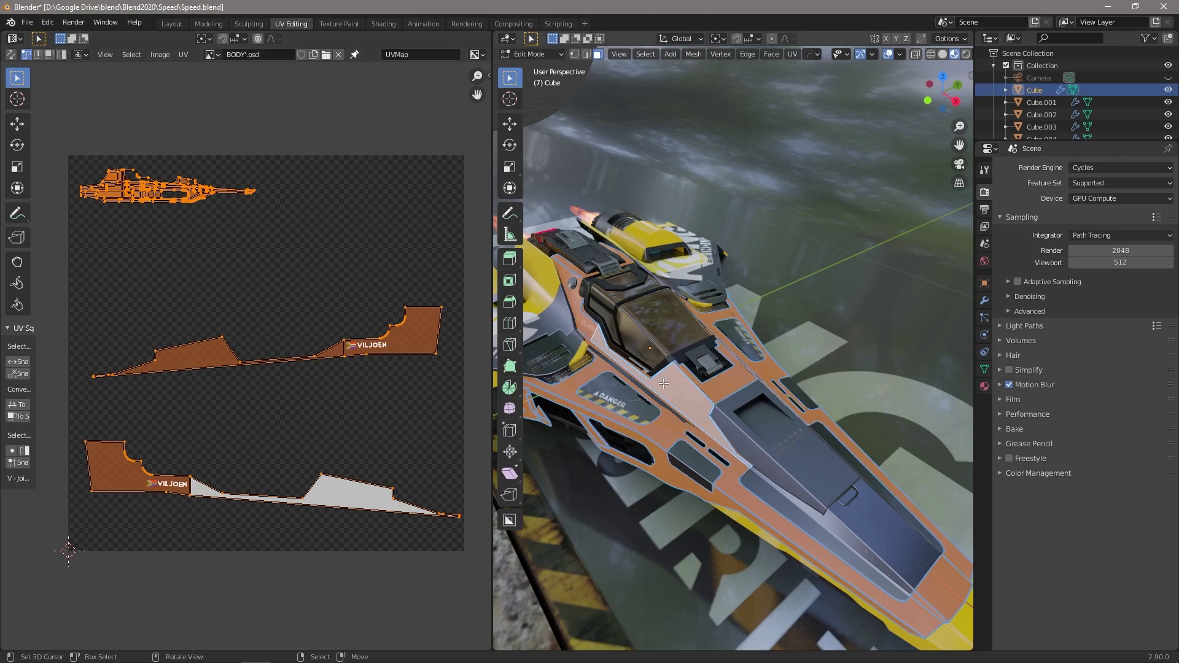
{"action": "right_click", "coordinate": [579, 320], "text": "shift"}
{"action": "right_click", "coordinate": [579, 311]}
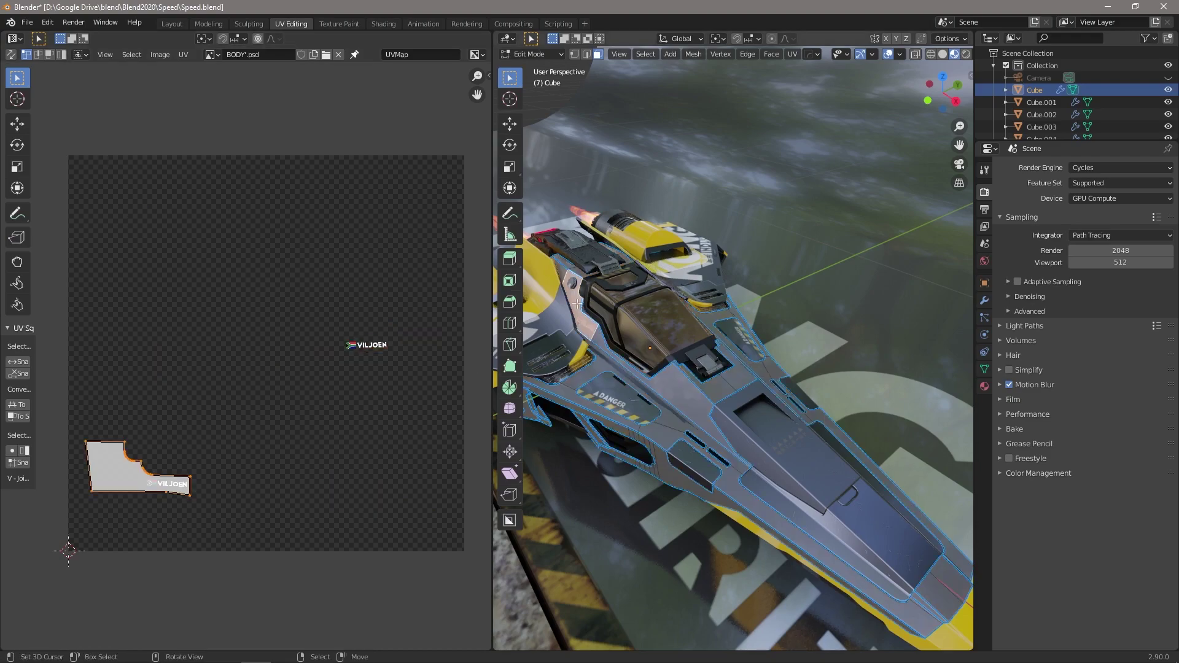
{"action": "right_click", "coordinate": [663, 390], "text": "shift"}
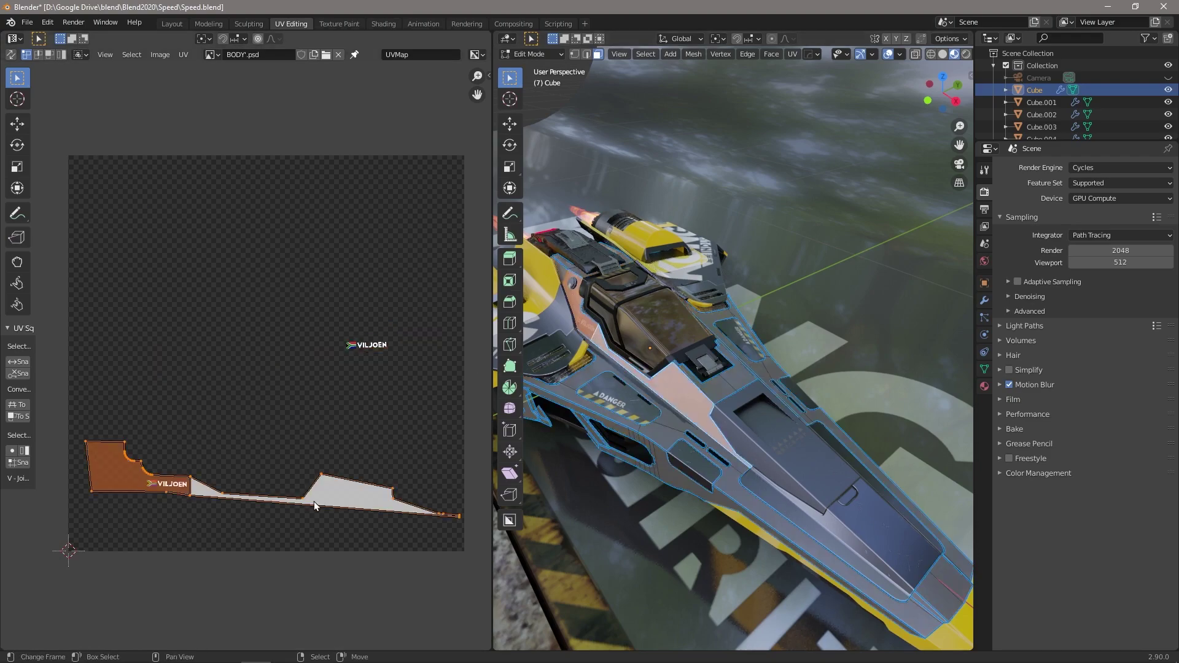
{"action": "middle_click_drag", "start_coordinate": [529, 305], "coordinate": [809, 306]}
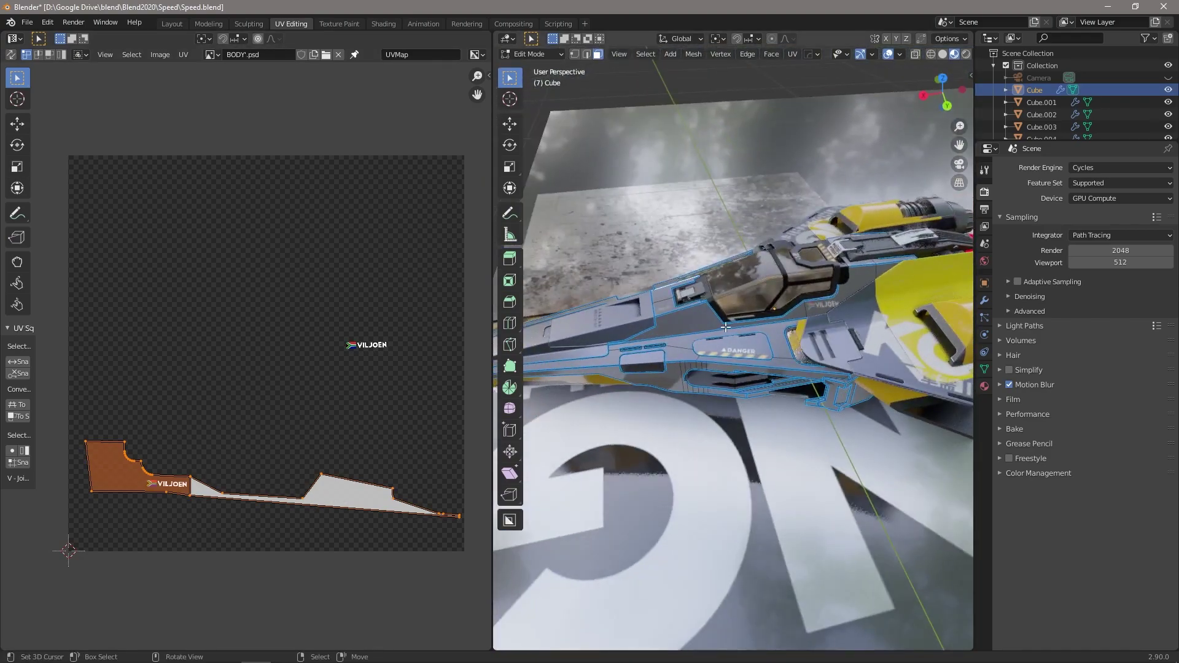
{"action": "right_click", "coordinate": [819, 305], "text": "shift"}
{"action": "left_click", "coordinate": [704, 310], "text": "ctrl"}
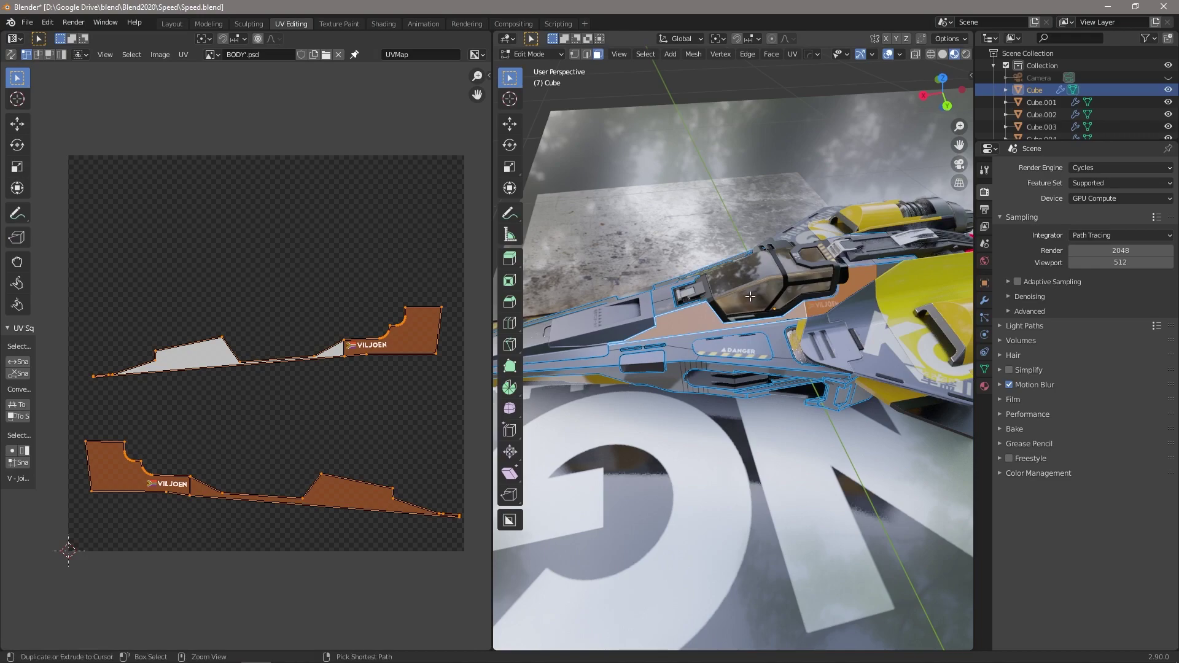
Invert the face selection and apply Unwrap to the rest of the hull
{"action": "key", "text": "ctrl+i"}
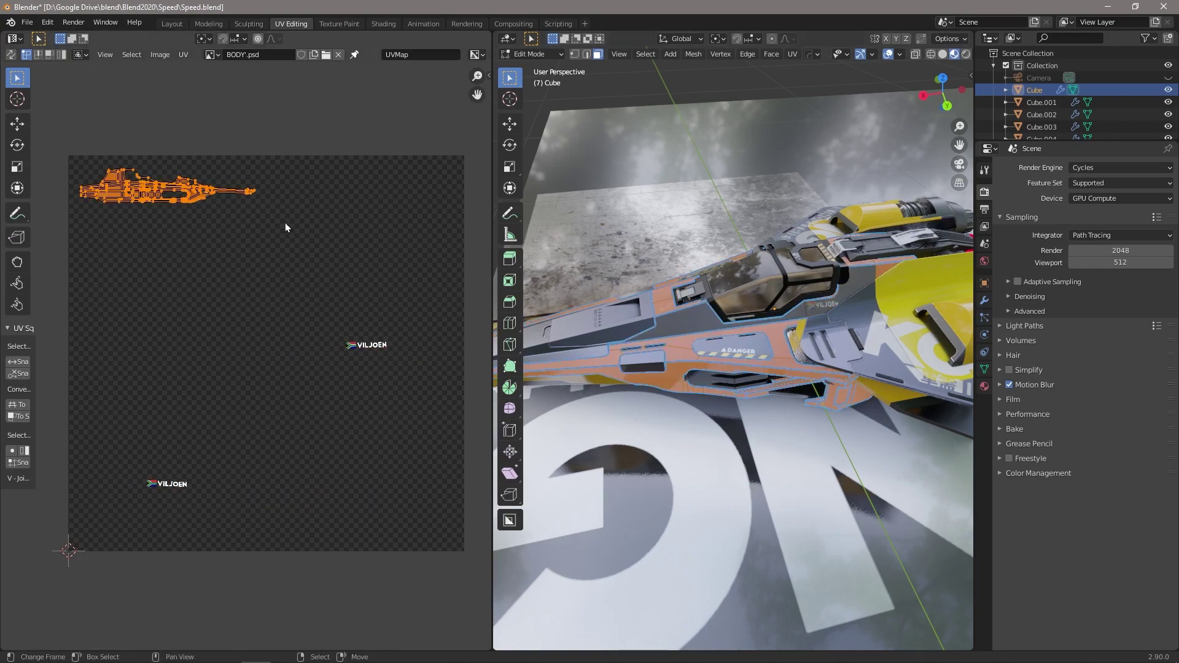
{"action": "key", "text": "u"}
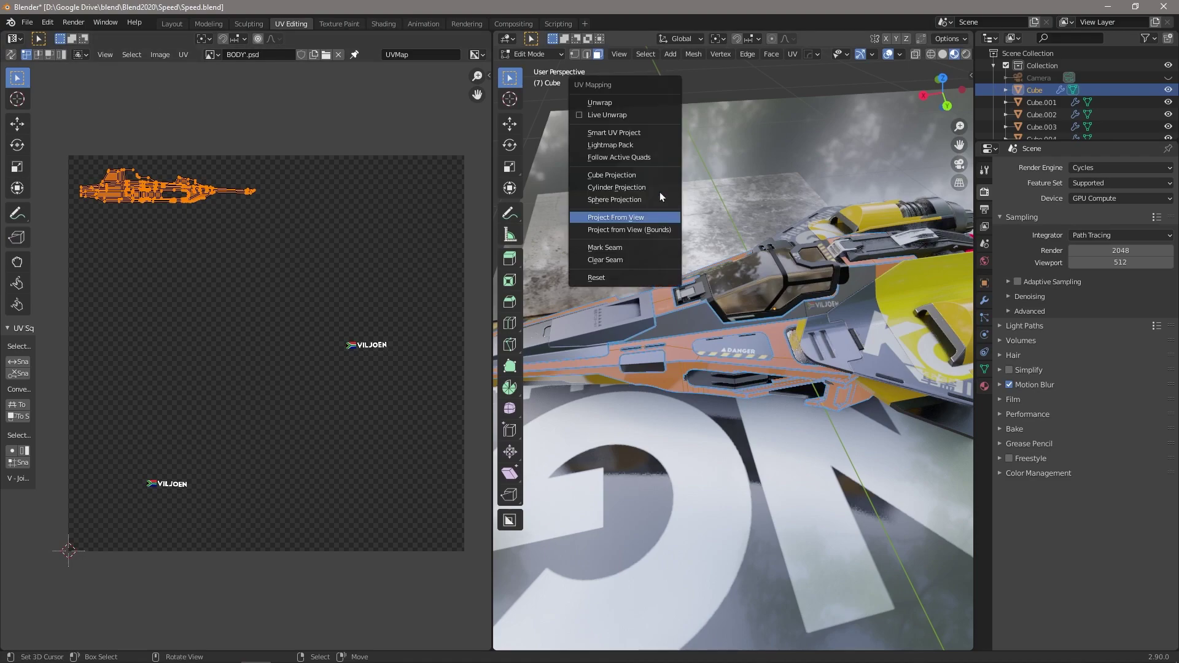
{"action": "left_click", "coordinate": [616, 103]}
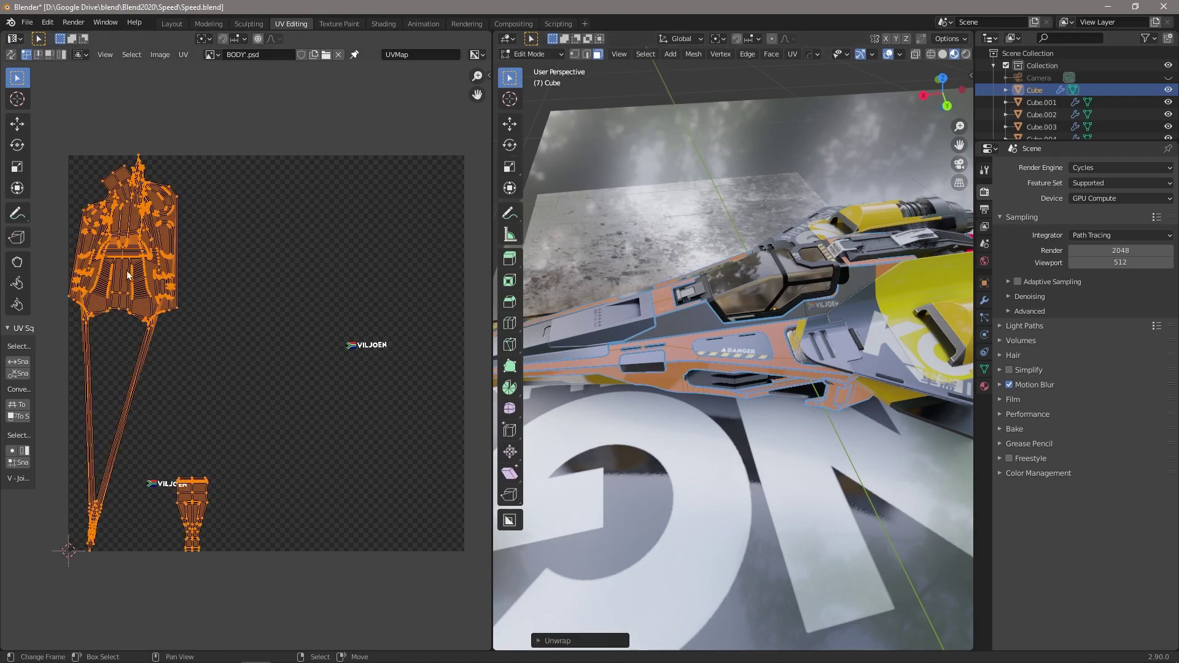
Shrink the unwrapped hull UVs and park them in the image's upper-left corner, clear of both logos
{"action": "key", "text": "s"}
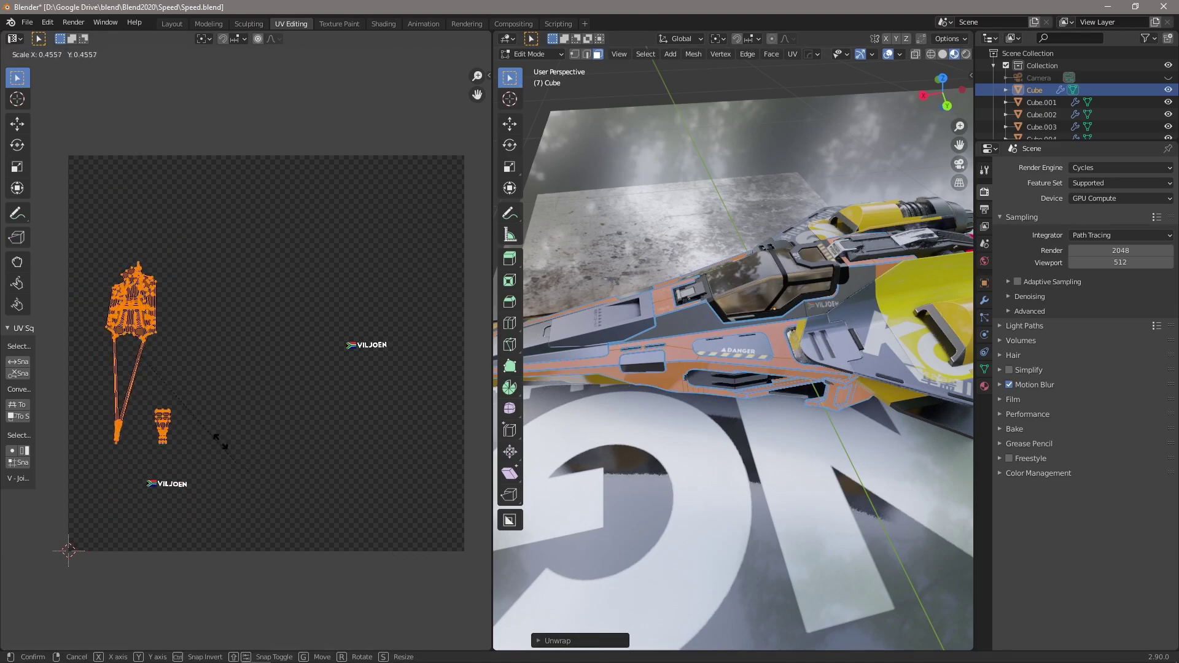
{"action": "left_click", "coordinate": [161, 387]}
{"action": "key", "text": "g"}
{"action": "left_click", "coordinate": [89, 196]}
{"action": "key", "text": "s"}
{"action": "left_click", "coordinate": [111, 202]}
{"action": "key", "text": "g"}
{"action": "left_click", "coordinate": [105, 202]}
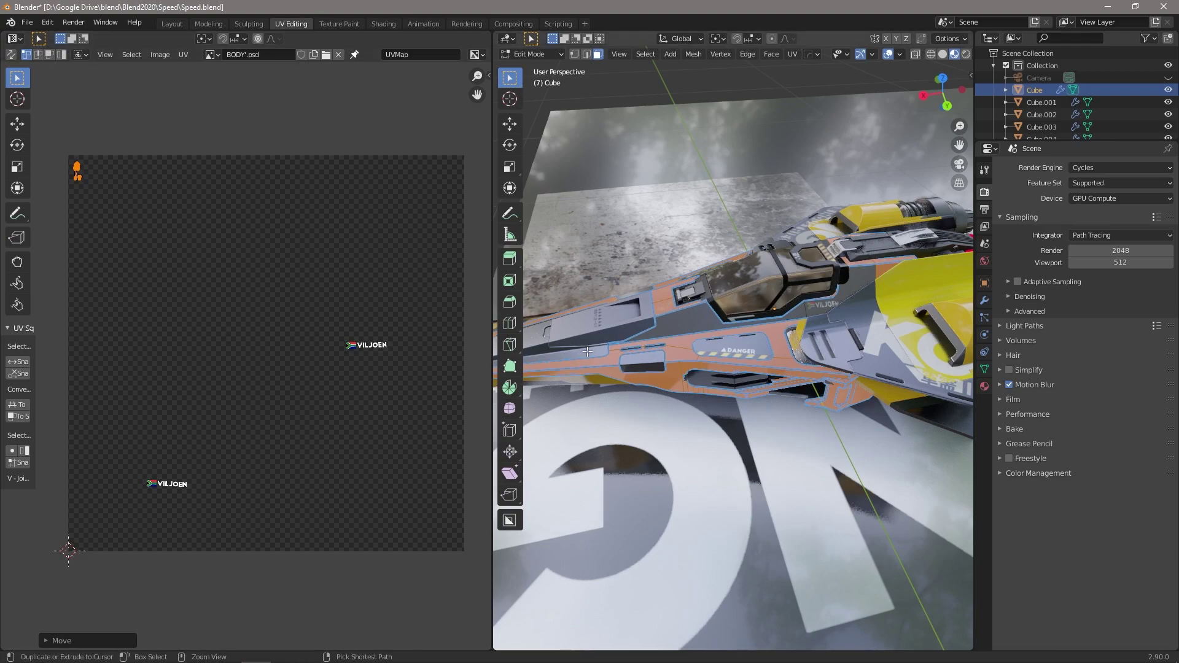
Invert the selection back to the logo faces and bring up the Project From View option in front view
{"action": "key", "text": "ctrl+i"}
{"action": "middle_click_drag", "start_coordinate": [655, 354], "coordinate": [855, 346]}
{"action": "middle_click_drag", "start_coordinate": [603, 363], "coordinate": [669, 366]}
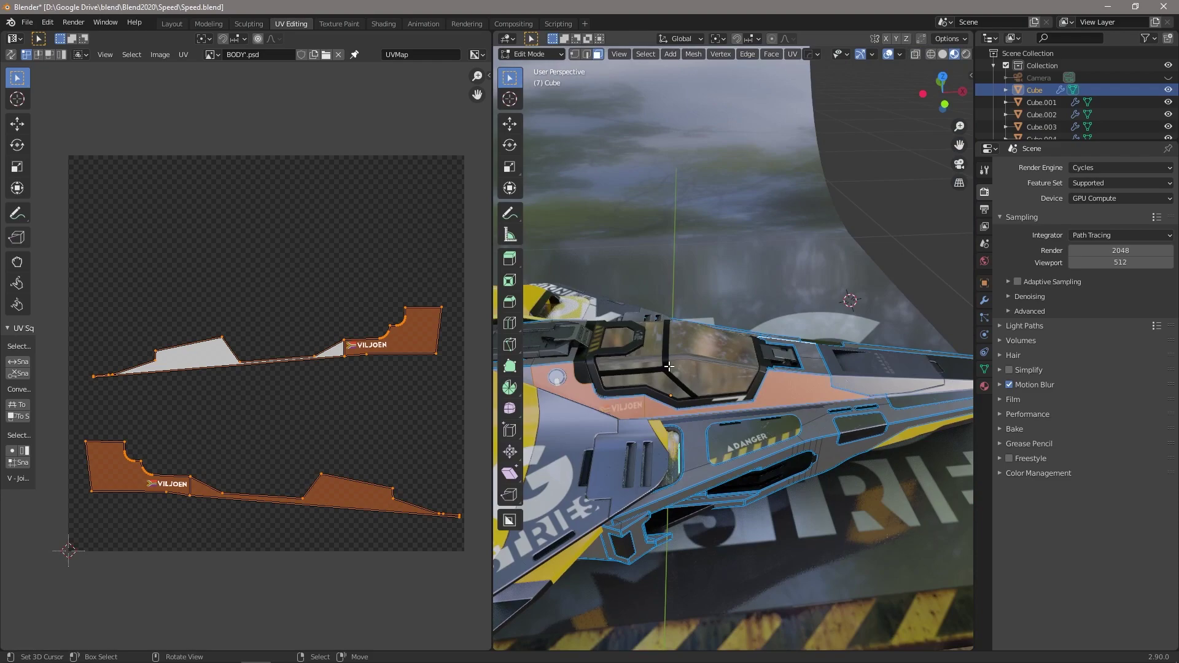
{"action": "key", "text": "KP_1"}
{"action": "scroll", "coordinate": [737, 416], "scroll_direction": "up", "scroll_amount": 4}
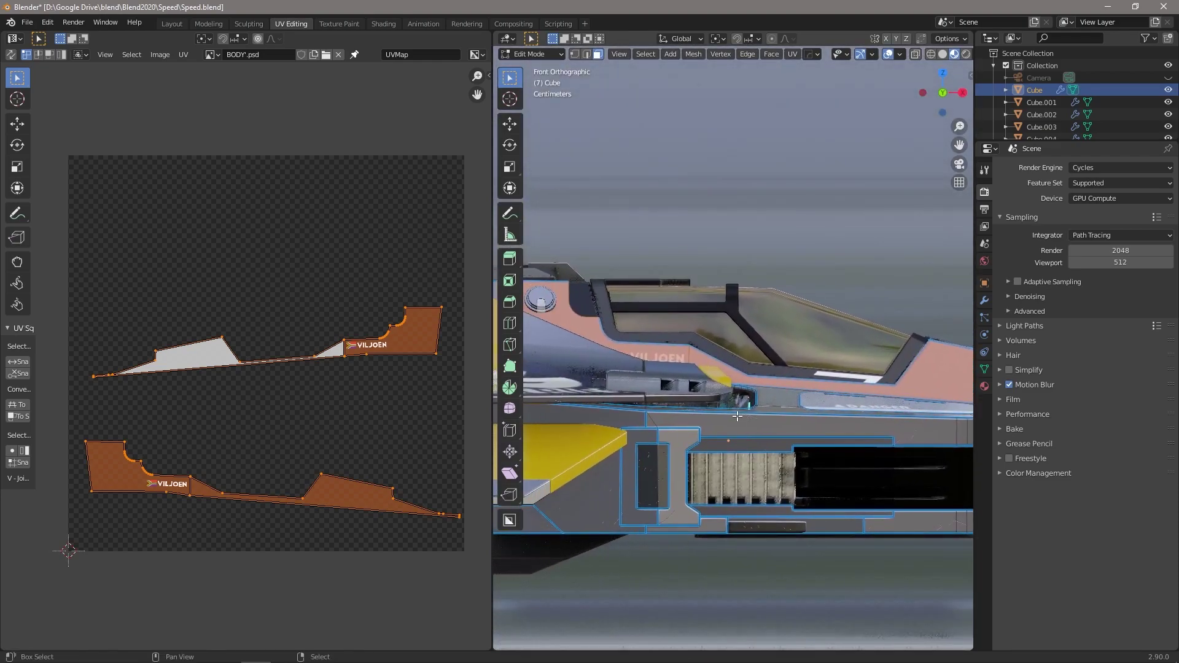
{"action": "key", "text": "u"}
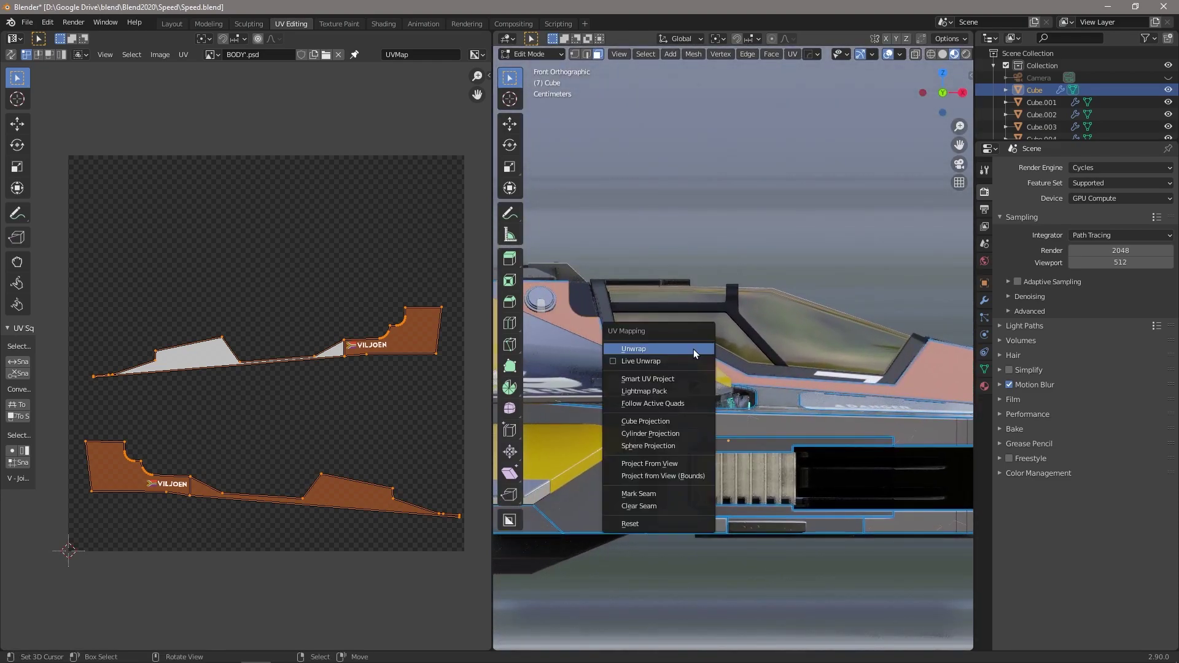
{"action": "left_click", "coordinate": [639, 464]}
Put the DANGER panels in Edit Mode and isolate them in top view with the UV mapping options open
{"action": "key", "text": "Tab"}
{"action": "middle_click_drag", "start_coordinate": [650, 381], "coordinate": [743, 469]}
{"action": "left_click", "coordinate": [737, 406]}
{"action": "key", "text": "Tab"}
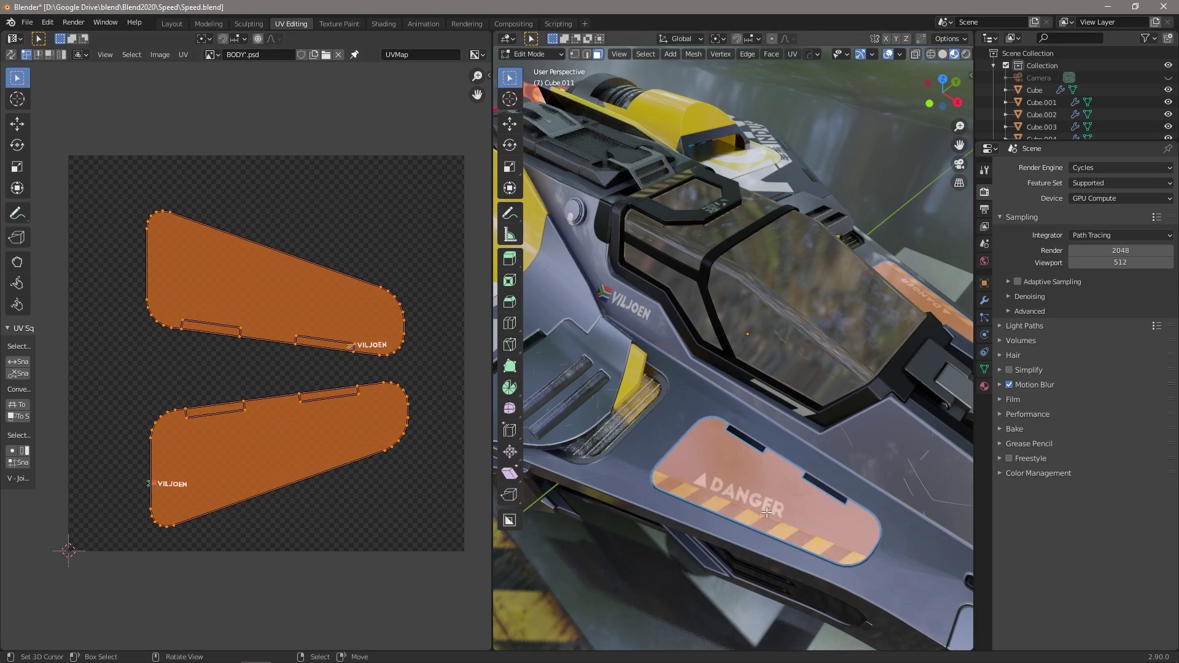
{"action": "key", "text": "KP_7"}
{"action": "key", "text": "KP_Divide"}
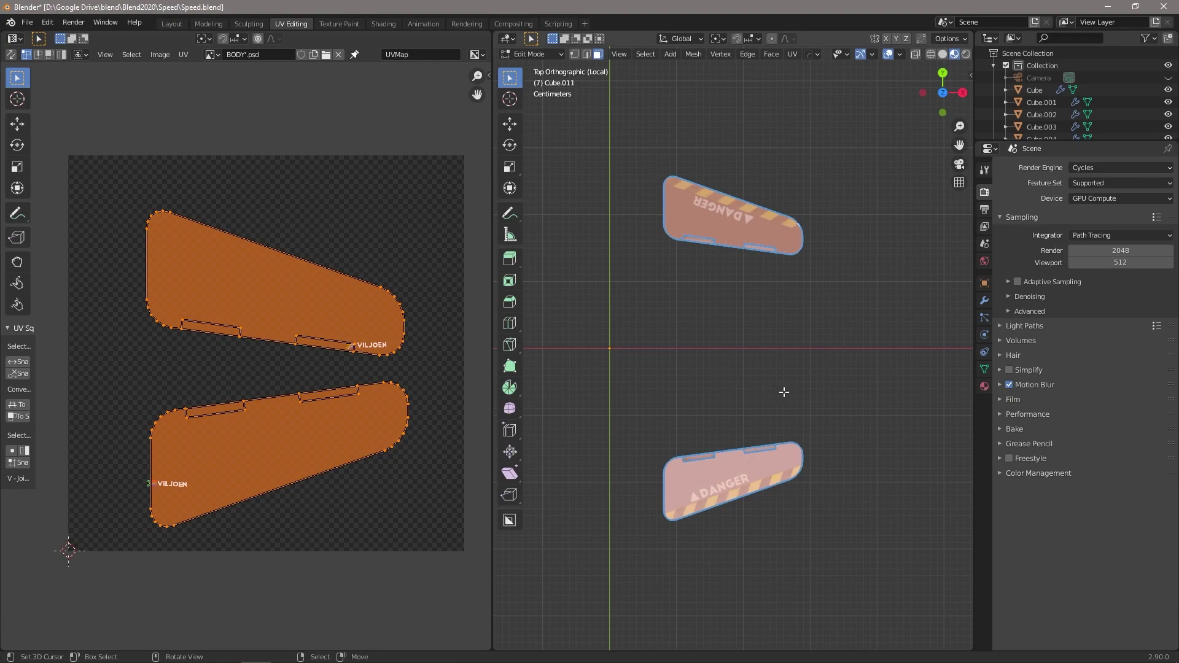
{"action": "key", "text": "u"}
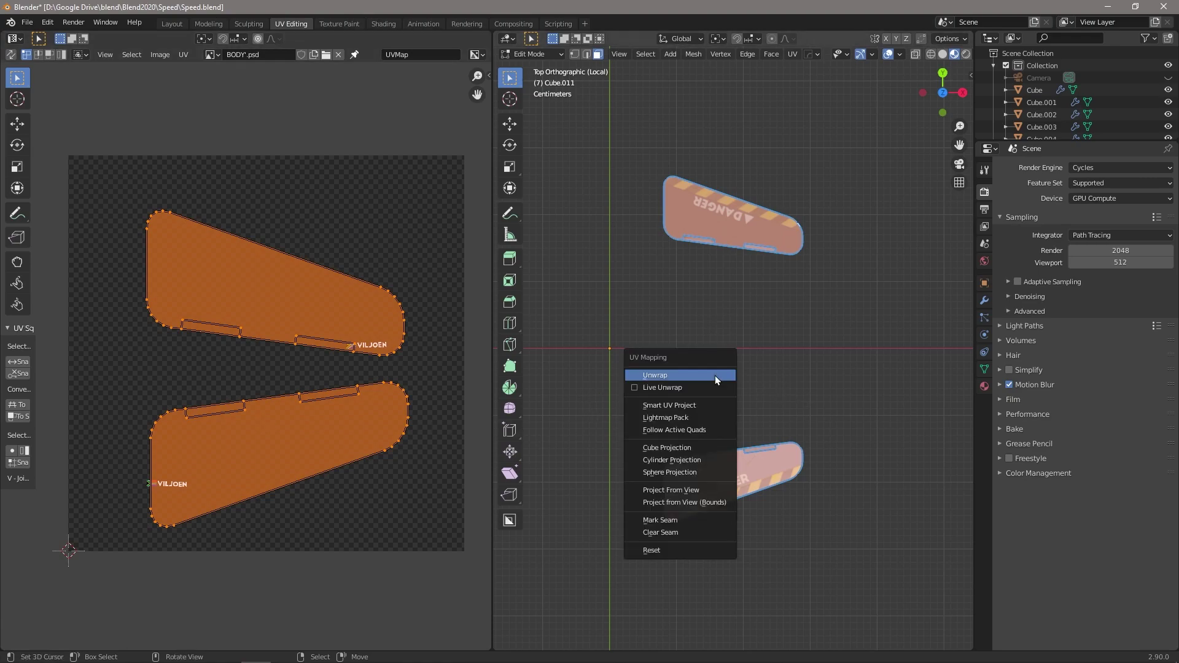
Examine the projected DANGER texture on the panels' undersides and edges, and leave local view
{"action": "middle_click_drag", "start_coordinate": [755, 493], "coordinate": [769, 317]}
{"action": "scroll", "coordinate": [697, 262], "scroll_direction": "up", "scroll_amount": 2}
{"action": "middle_click_drag", "start_coordinate": [669, 240], "coordinate": [716, 310], "text": "shift"}
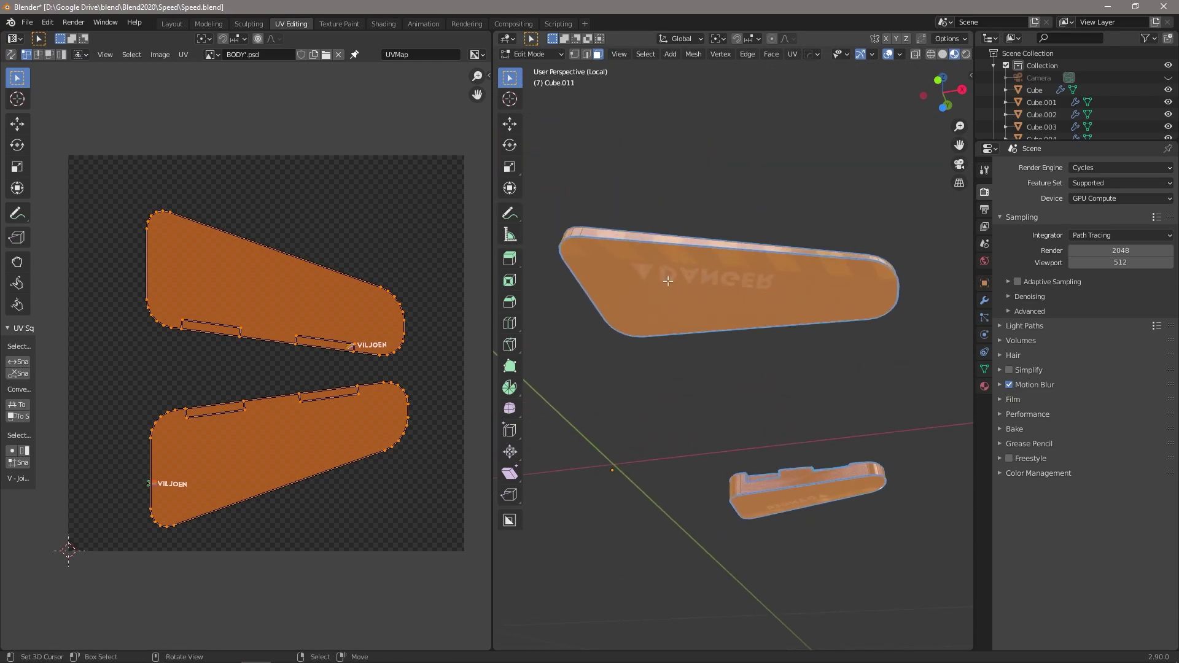
{"action": "middle_click_drag", "start_coordinate": [729, 286], "coordinate": [733, 471]}
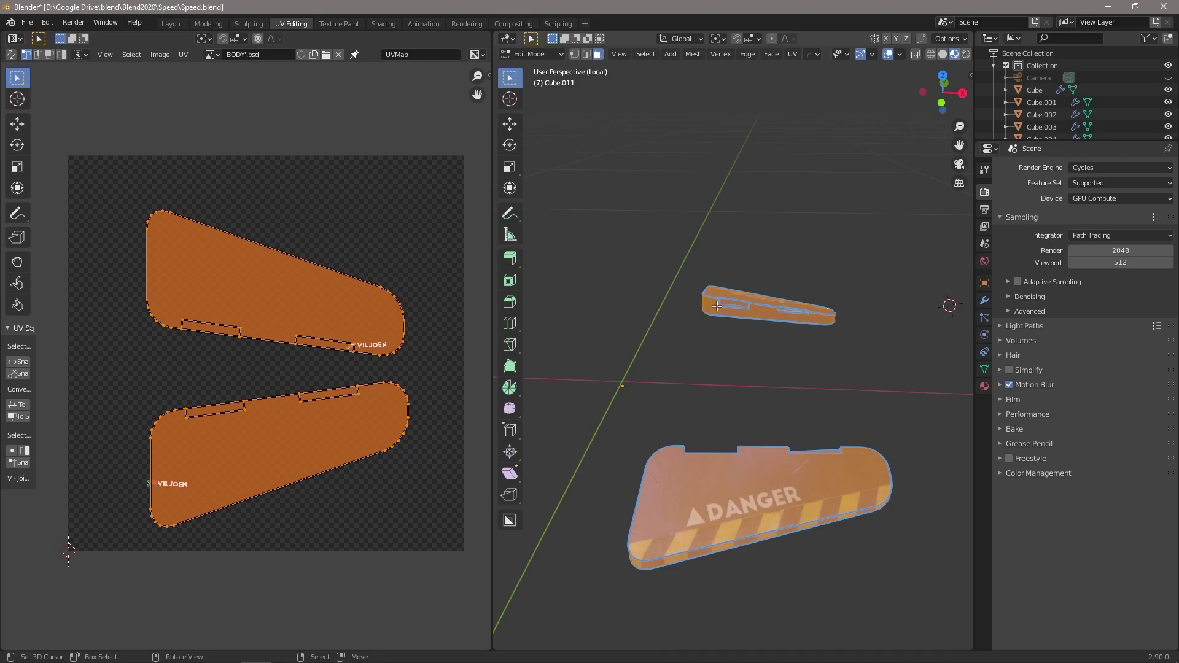
{"action": "key", "text": "KP_Divide"}
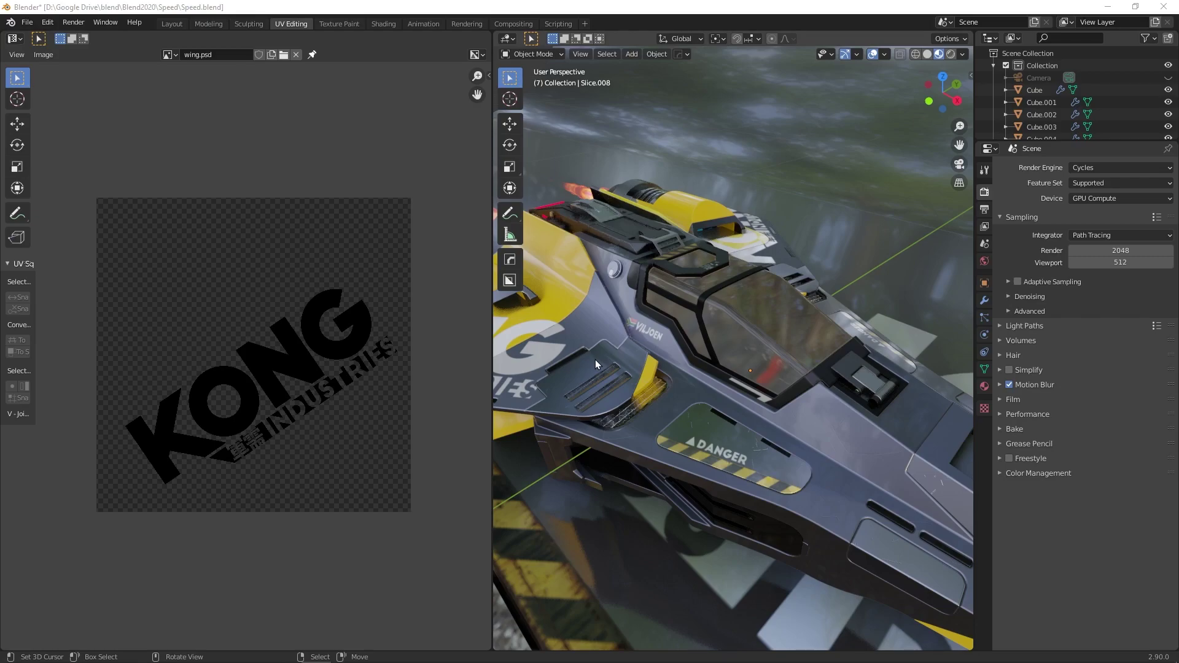
Try lifting the KONG wing panel along the Z axis
{"action": "middle_click_drag", "start_coordinate": [561, 370], "coordinate": [753, 334]}
{"action": "right_click", "coordinate": [753, 334]}
{"action": "middle_click_drag", "start_coordinate": [580, 452], "coordinate": [671, 359]}
{"action": "key", "text": "g"}
{"action": "key", "text": "z"}
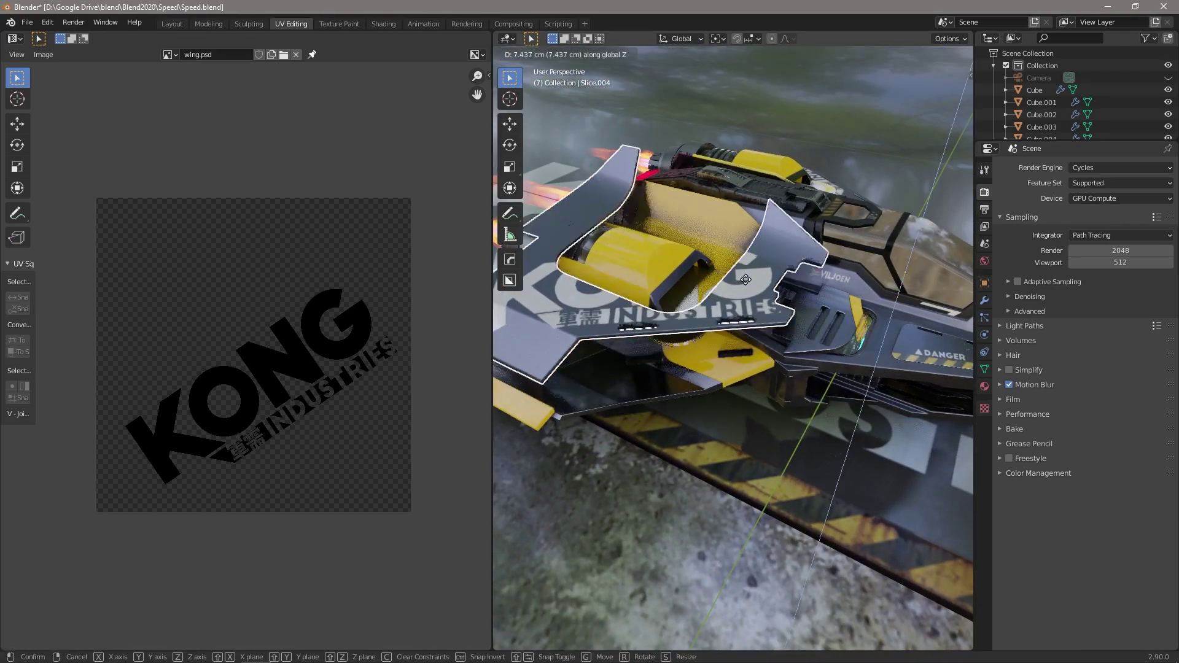
{"action": "right_click", "coordinate": [730, 305]}
Try shifting the yellow engine cover, and put it in Edit Mode together with the KONG wing panel
{"action": "right_click", "coordinate": [723, 299]}
{"action": "key", "text": "g"}
{"action": "key", "text": "y"}
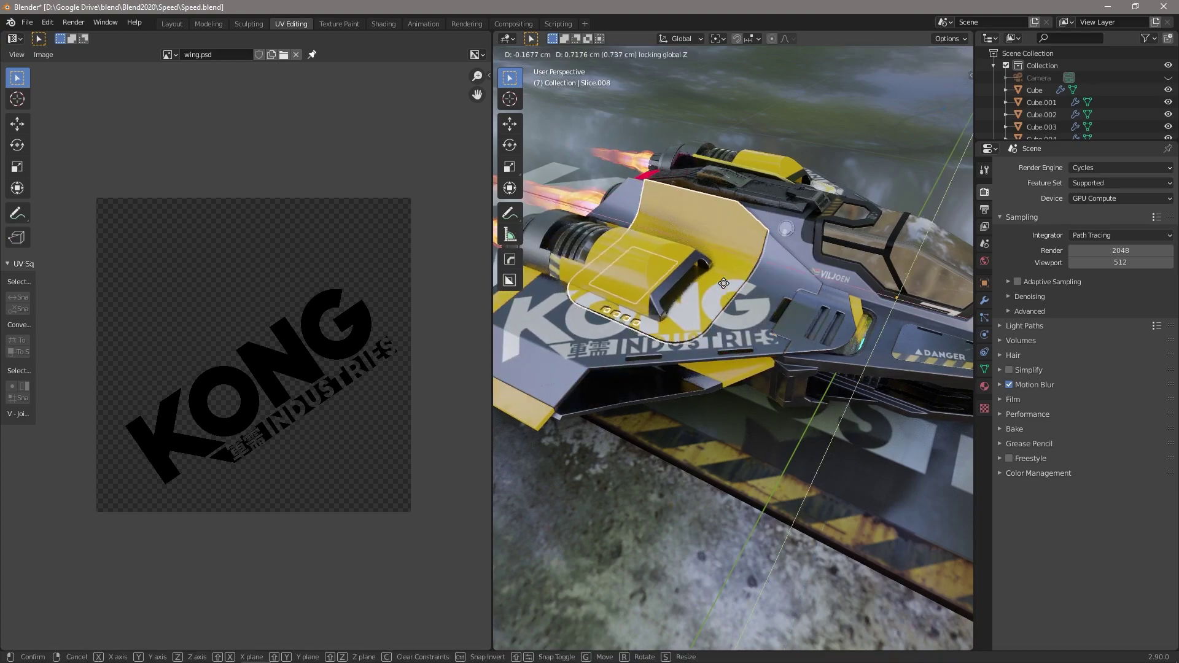
{"action": "right_click", "coordinate": [739, 322]}
{"action": "left_click", "coordinate": [750, 319]}
{"action": "middle_click_drag", "start_coordinate": [750, 319], "coordinate": [727, 355]}
{"action": "key", "text": "Tab"}
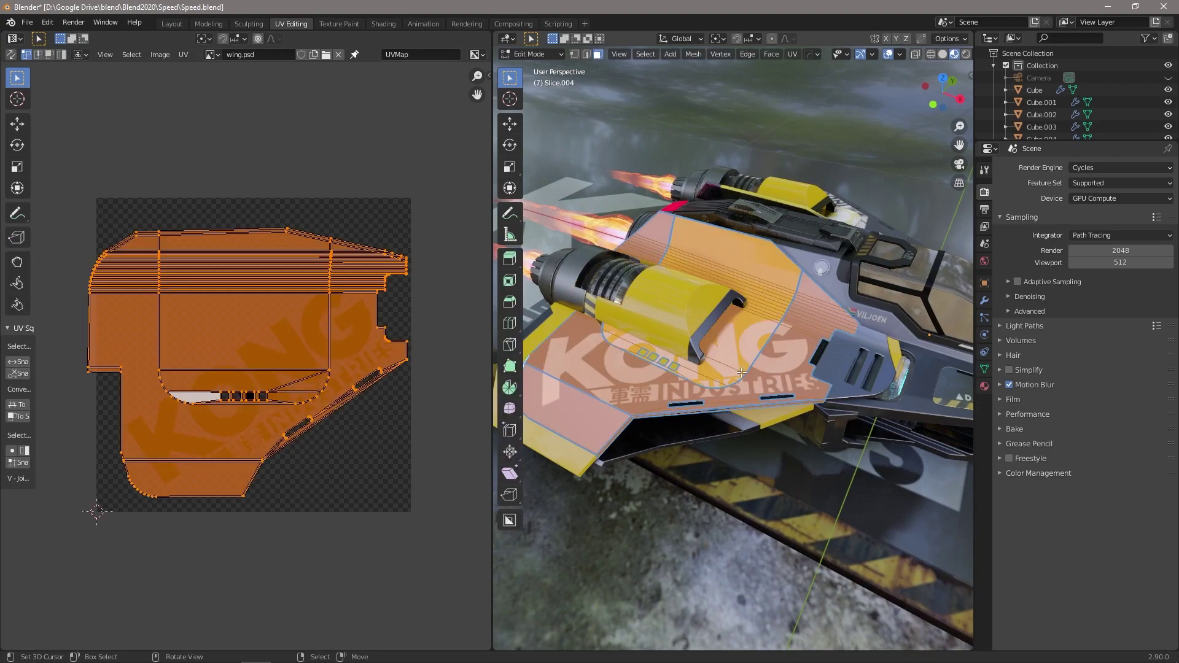
Unwrap the wing panel and engine cover from top view with Project From View
{"action": "scroll", "coordinate": [314, 461], "scroll_direction": "up", "scroll_amount": 3}
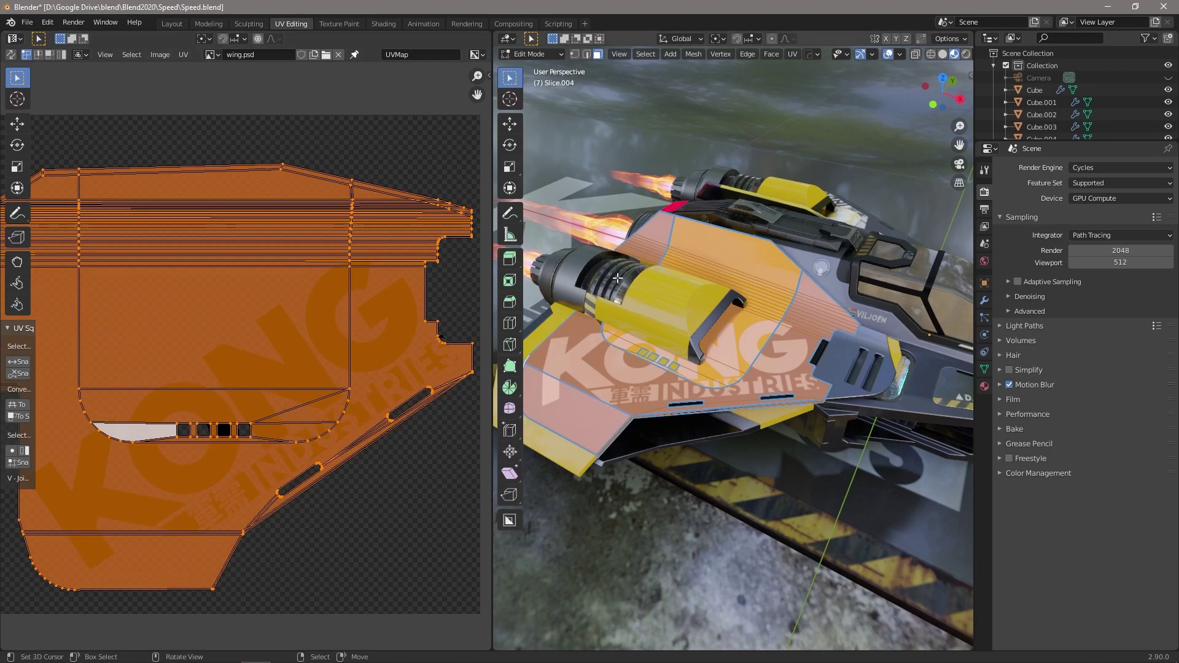
{"action": "key", "text": "KP_7"}
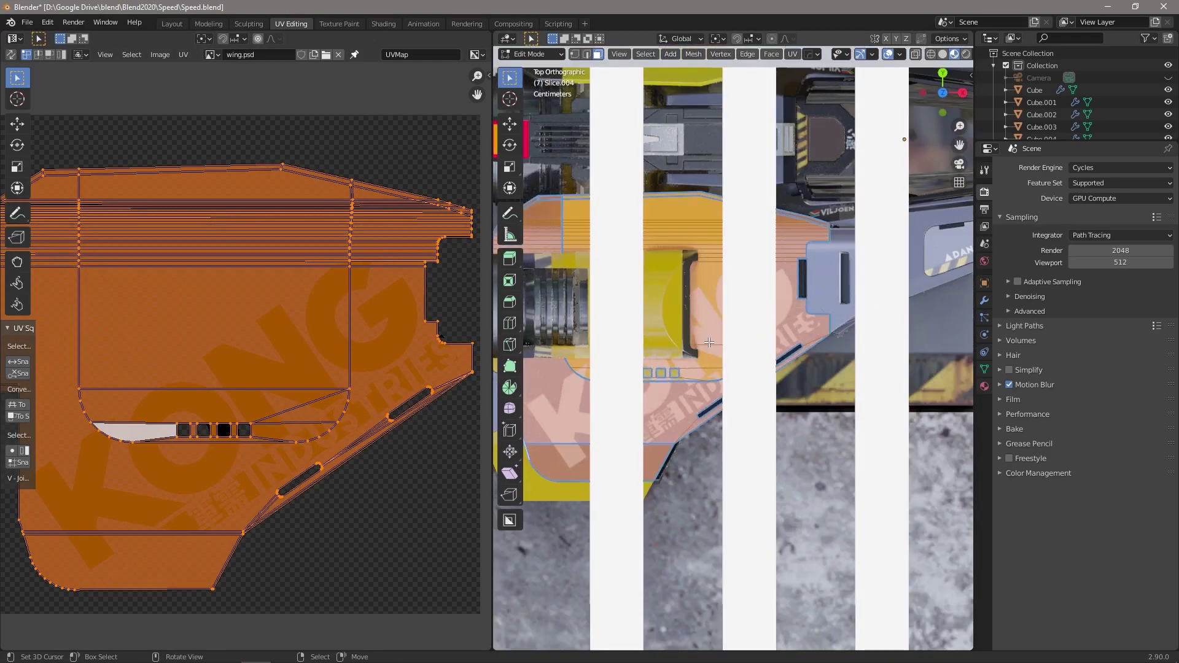
{"action": "key", "text": "u"}
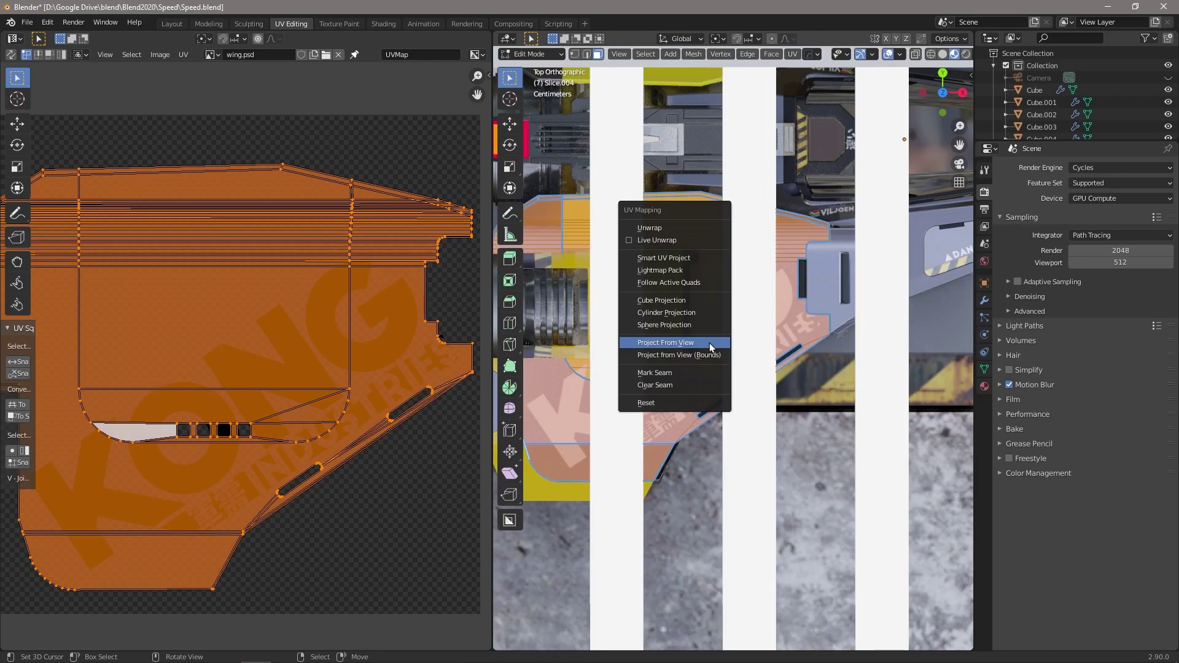
{"action": "left_click", "coordinate": [709, 342]}
Scale and move the projected wing UVs to fit over the KONG INDUSTRIES logo in wing.psd
{"action": "scroll", "coordinate": [296, 387], "scroll_direction": "down", "scroll_amount": 2}
{"action": "key", "text": "s"}
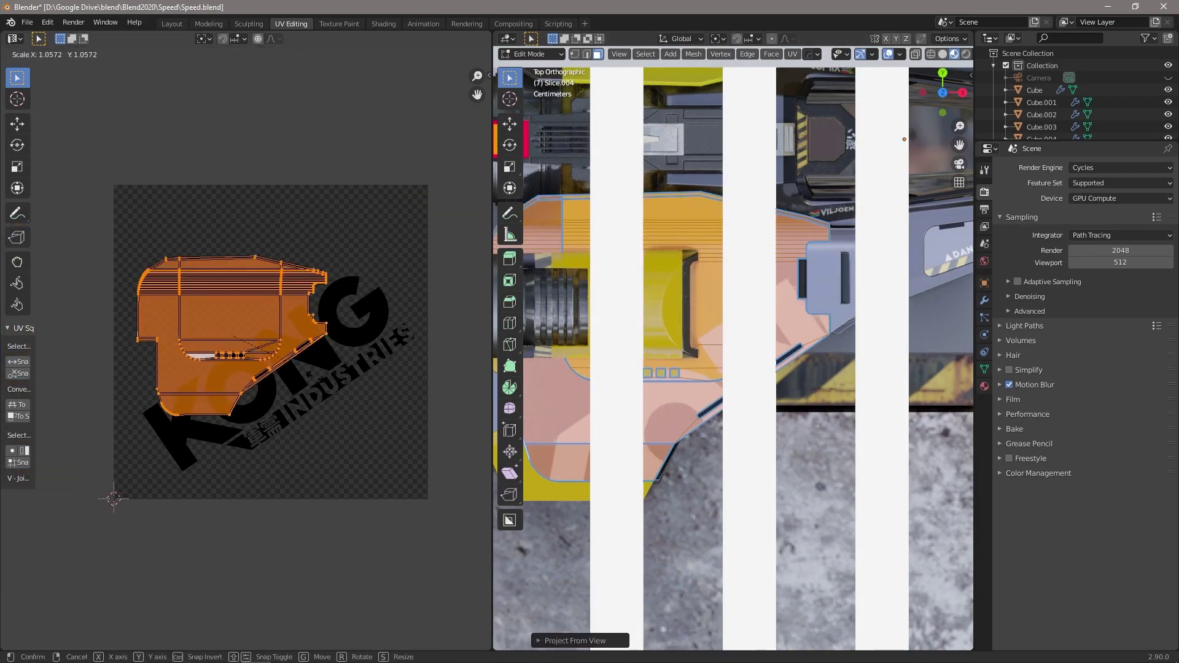
{"action": "left_click", "coordinate": [342, 388]}
{"action": "key", "text": "g"}
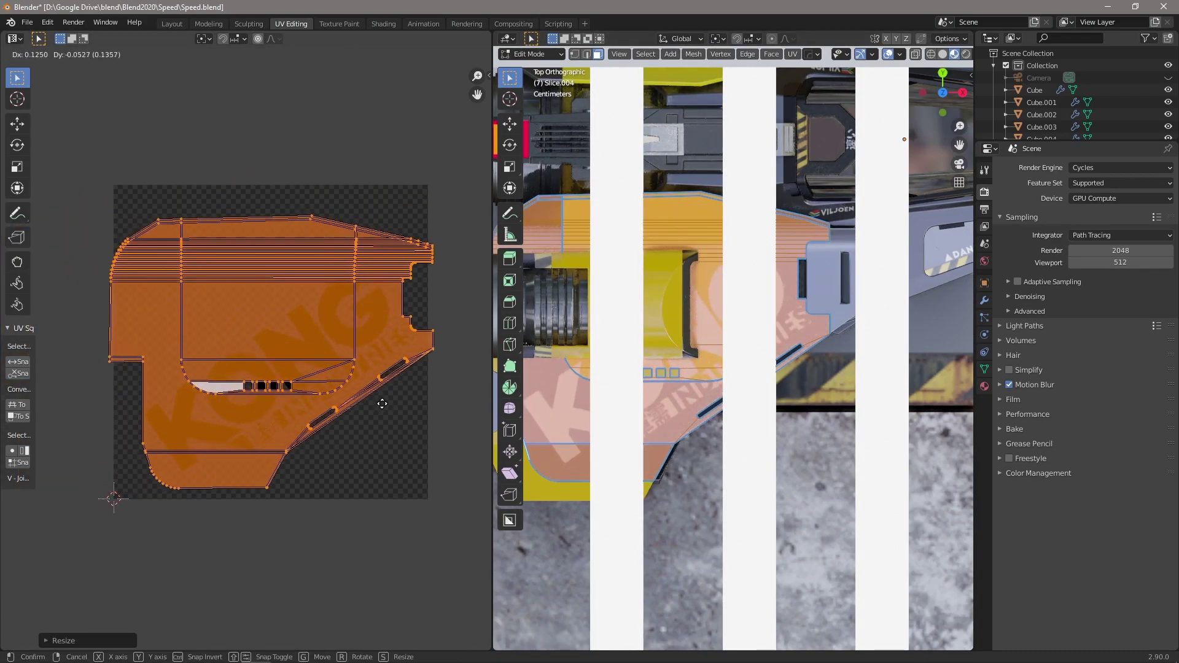
{"action": "left_click", "coordinate": [388, 403]}
{"action": "key", "text": "s"}
{"action": "left_click", "coordinate": [403, 389]}
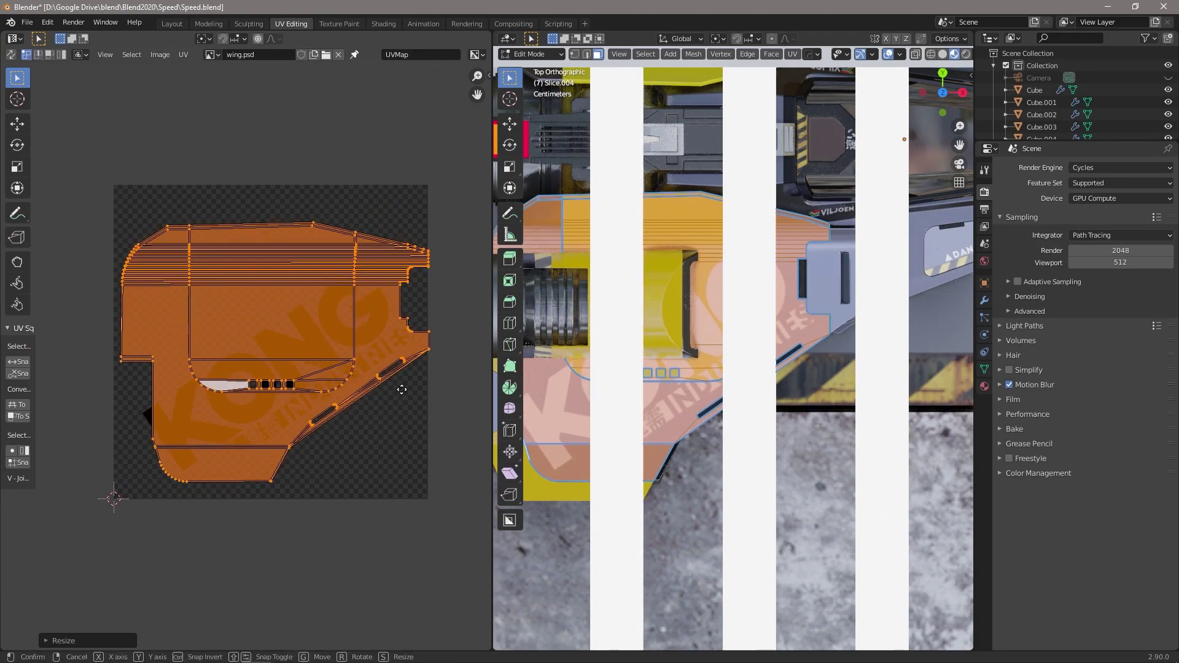
{"action": "key", "text": "g"}
{"action": "left_click", "coordinate": [399, 395]}
Leave Edit Mode and examine the KONG INDUSTRIES decal across the wing and engine cover
{"action": "middle_click_drag", "start_coordinate": [782, 431], "coordinate": [740, 368]}
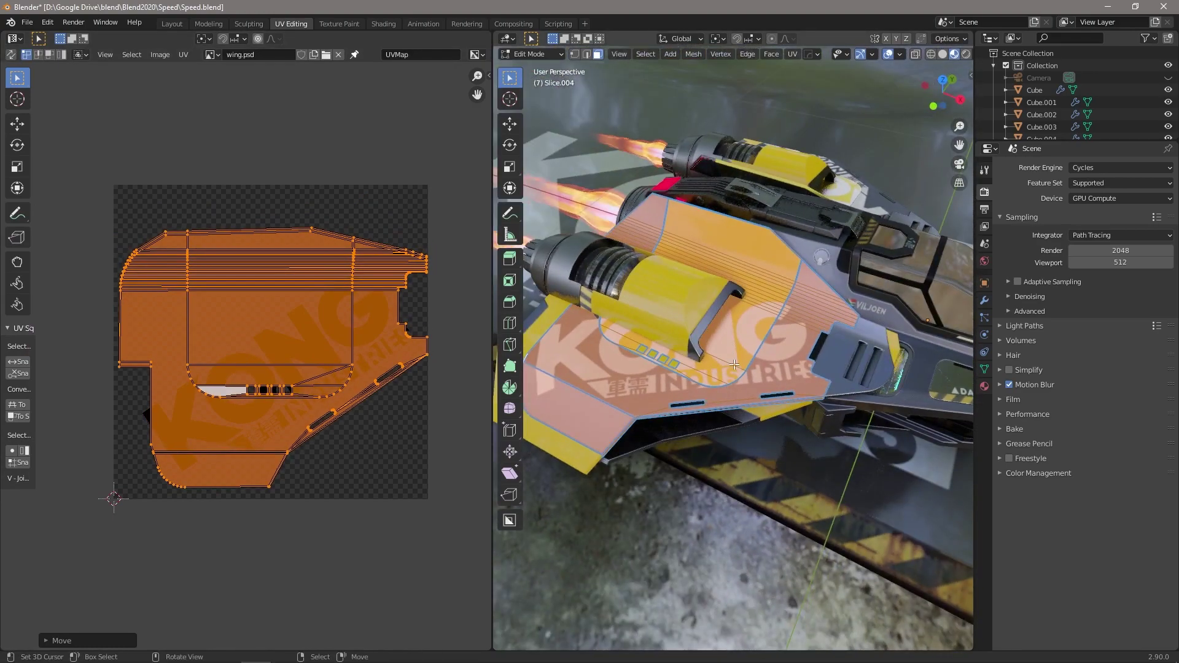
{"action": "key", "text": "Tab"}
{"action": "mouse_move", "coordinate": [766, 336]}
{"action": "middle_mouse_down"}
{"action": "mouse_move", "coordinate": [805, 379]}
{"action": "mouse_move", "coordinate": [760, 356]}
{"action": "middle_mouse_up"}
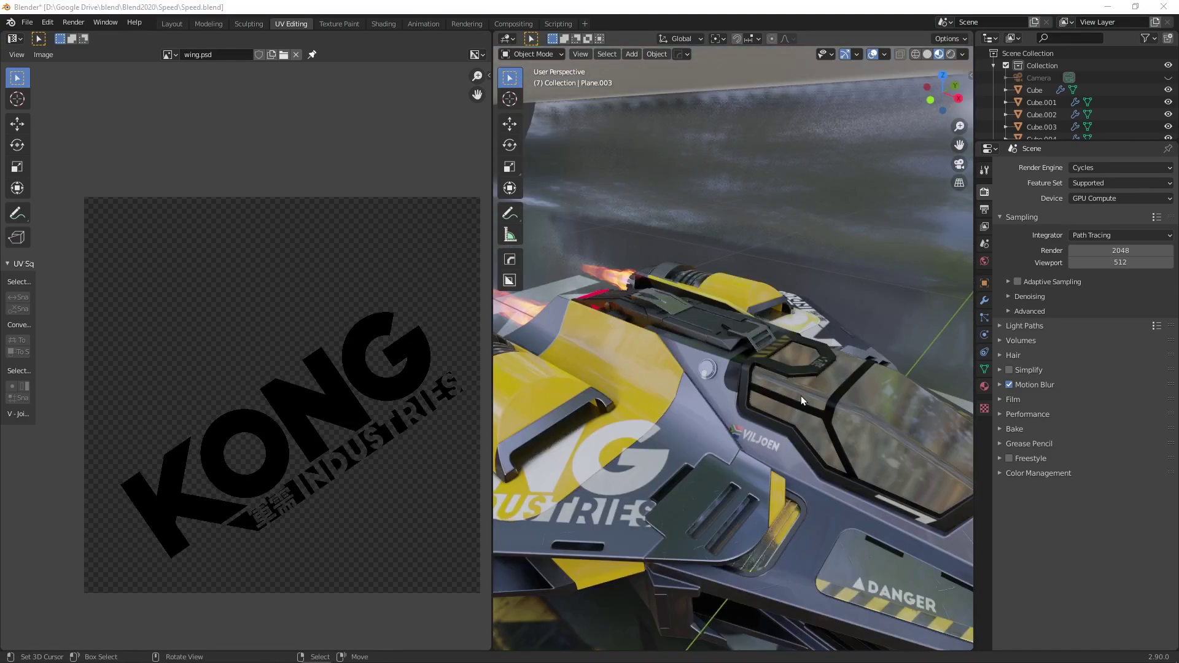
Select the cockpit cabin and show the cabin.psd image in the UV editor
{"action": "middle_click_drag", "start_coordinate": [813, 413], "coordinate": [709, 410]}
{"action": "right_click", "coordinate": [684, 355]}
{"action": "scroll", "coordinate": [716, 386], "scroll_direction": "up", "scroll_amount": 4}
{"action": "left_click", "coordinate": [170, 55]}
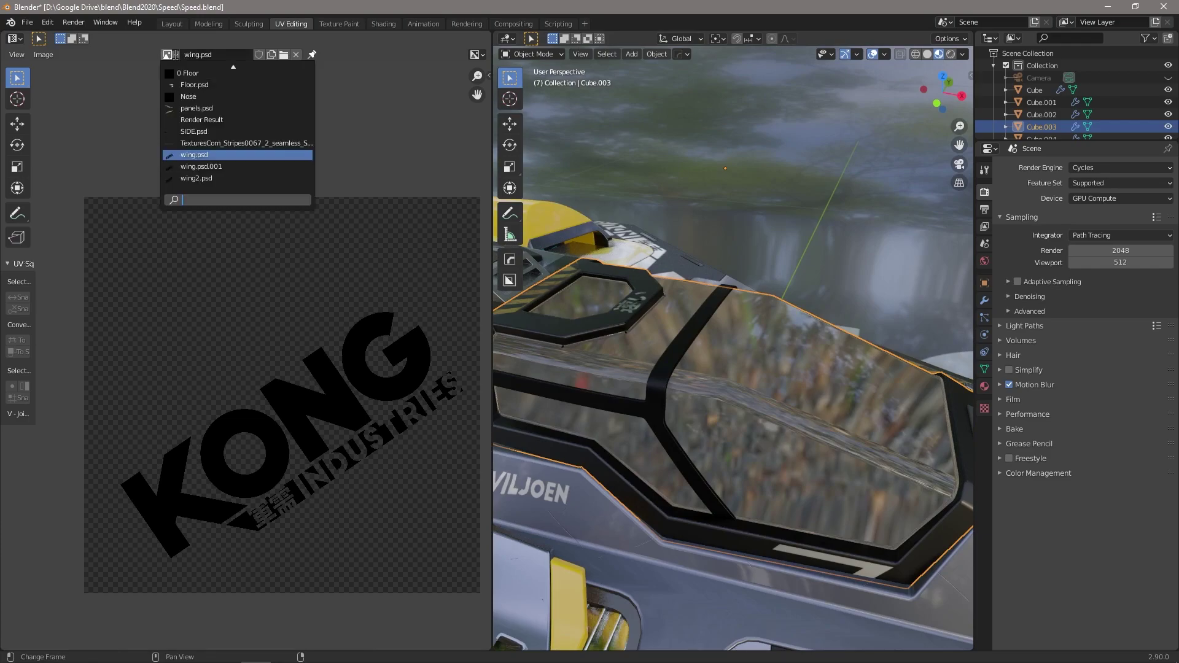
{"action": "scroll", "coordinate": [192, 130], "scroll_direction": "up", "scroll_amount": 3}
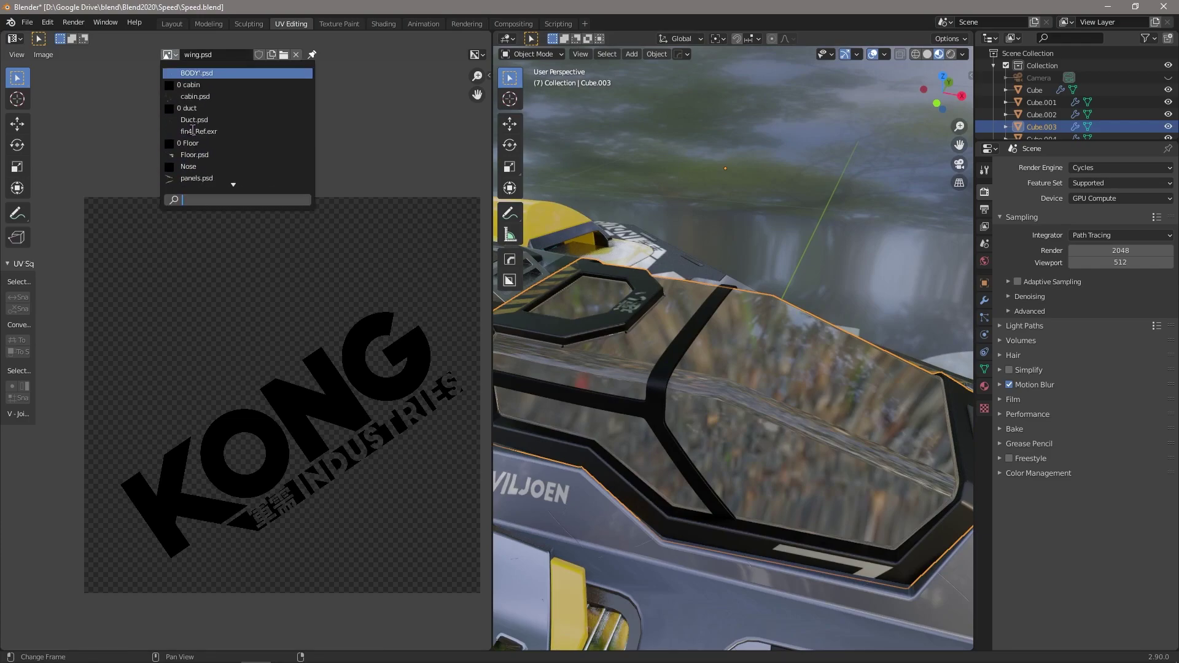
{"action": "left_click", "coordinate": [191, 98]}
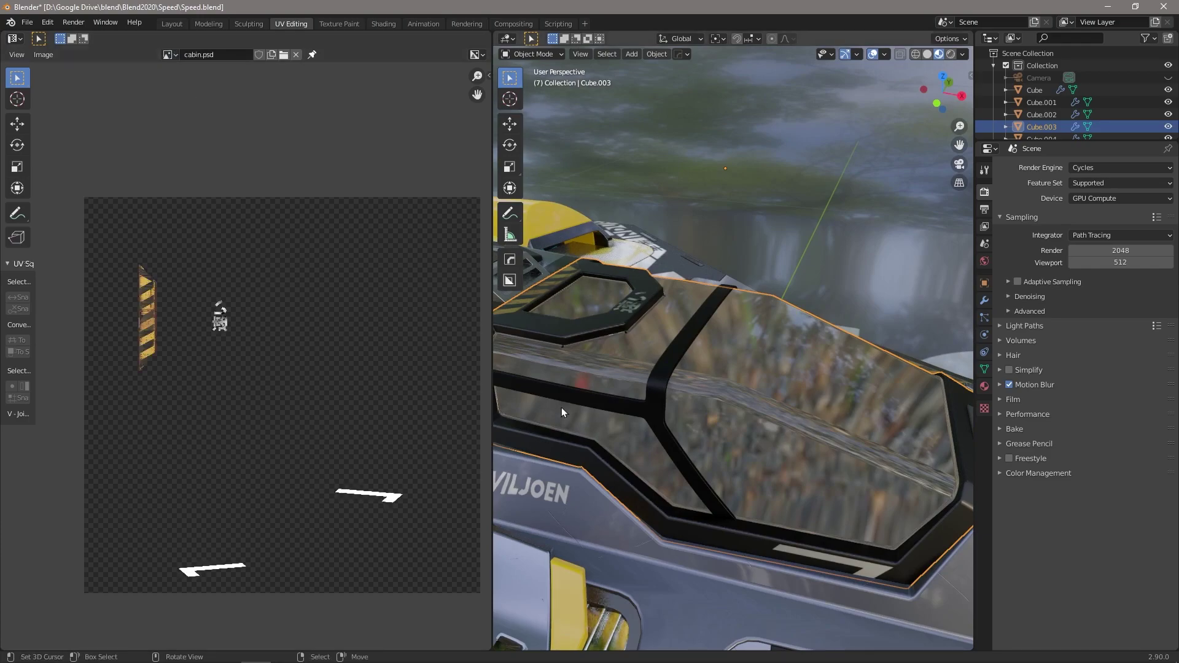
Examine the cabin's UV islands over cabin.psd, including the hatch frame with the hazard stripes and Japanese lettering
{"action": "key", "text": "Tab"}
{"action": "scroll", "coordinate": [689, 466], "scroll_direction": "down", "scroll_amount": 1}
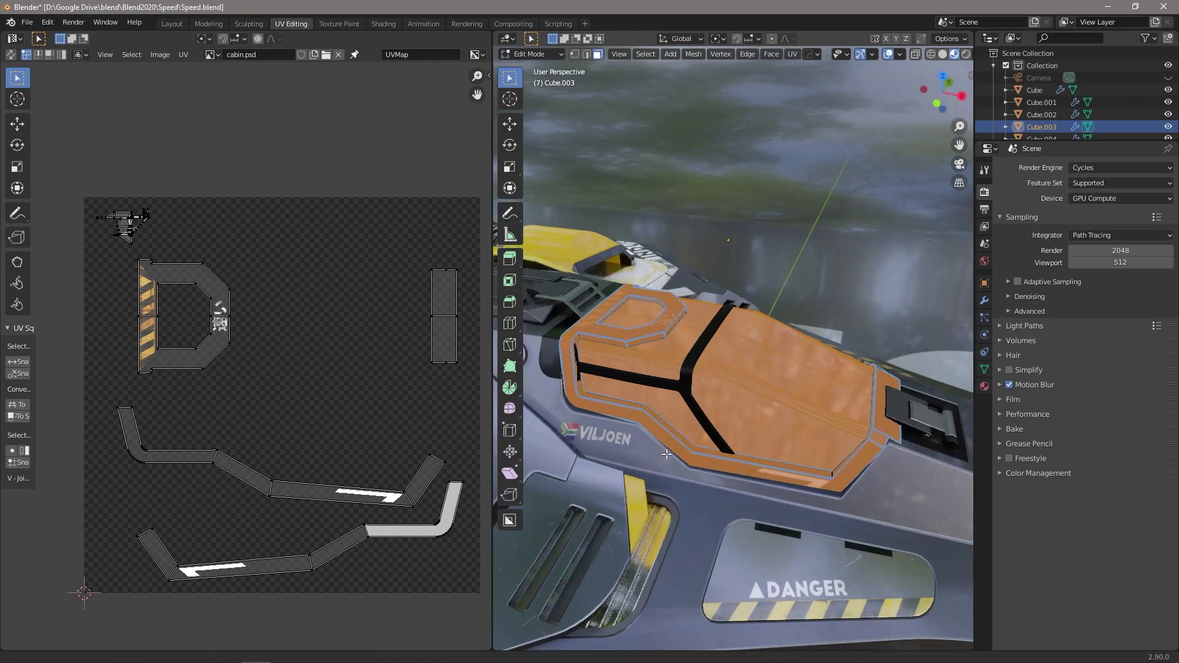
{"action": "middle_click_drag", "start_coordinate": [690, 465], "coordinate": [712, 460], "text": "shift"}
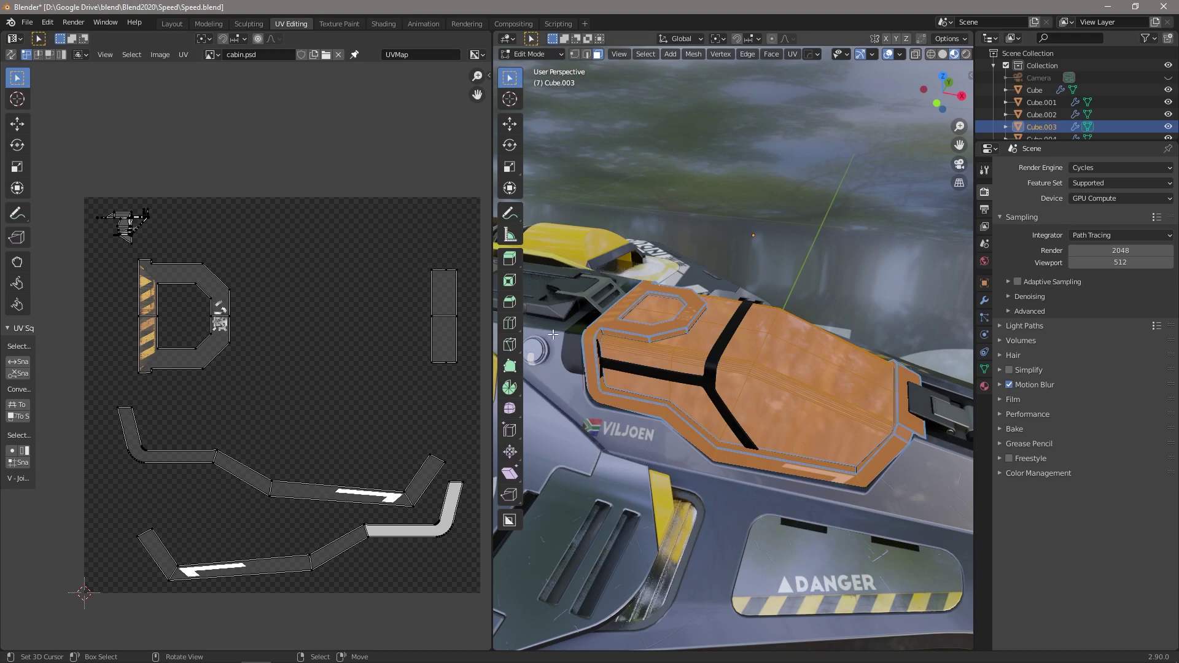
{"action": "middle_click_drag", "start_coordinate": [677, 344], "coordinate": [737, 393]}
{"action": "scroll", "coordinate": [781, 413], "scroll_direction": "up", "scroll_amount": 3}
{"action": "key", "text": "Tab"}
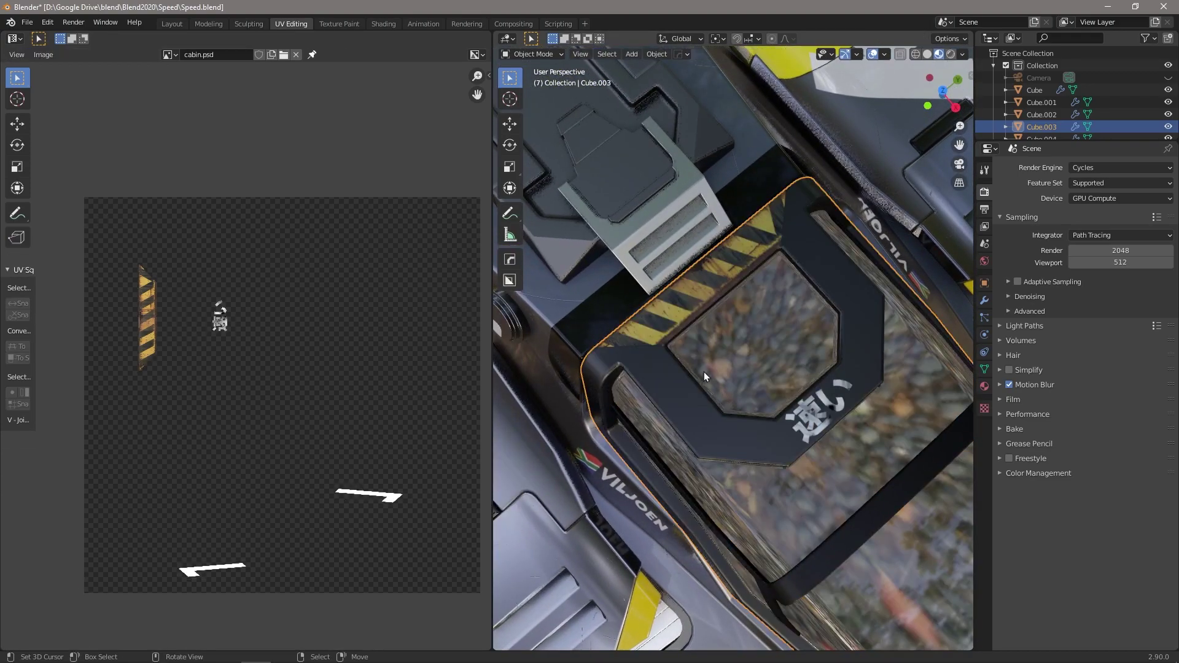
Isolate the cabin in Edit Mode, select both halves of the hatch frame, and unwrap them from top view with Project From View
{"action": "key", "text": "Tab"}
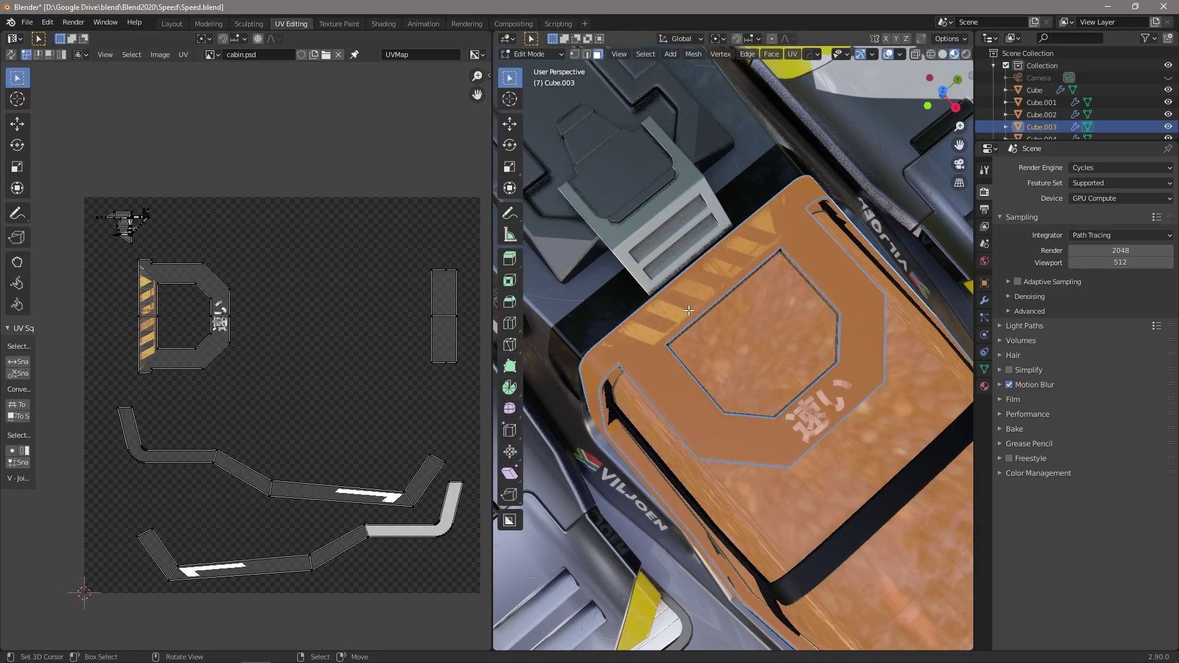
{"action": "key", "text": "KP_Divide"}
{"action": "key", "text": "KP_7"}
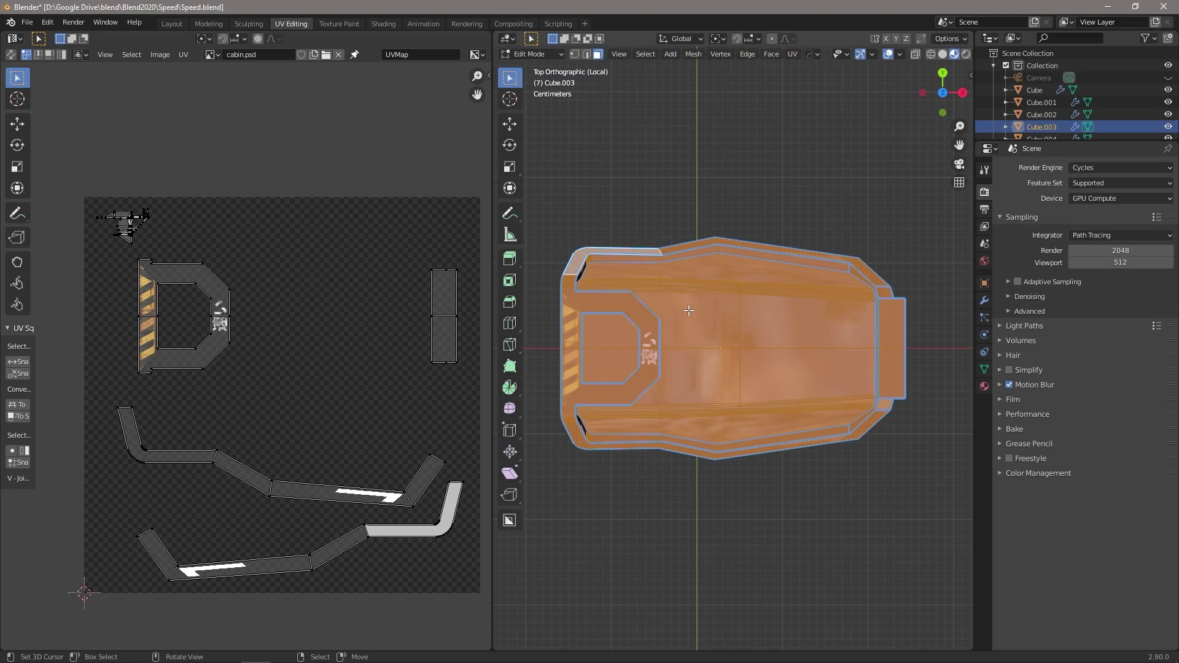
{"action": "right_click", "coordinate": [644, 319]}
{"action": "right_click", "coordinate": [645, 368], "text": "shift"}
{"action": "middle_click_drag", "start_coordinate": [182, 383], "coordinate": [229, 388]}
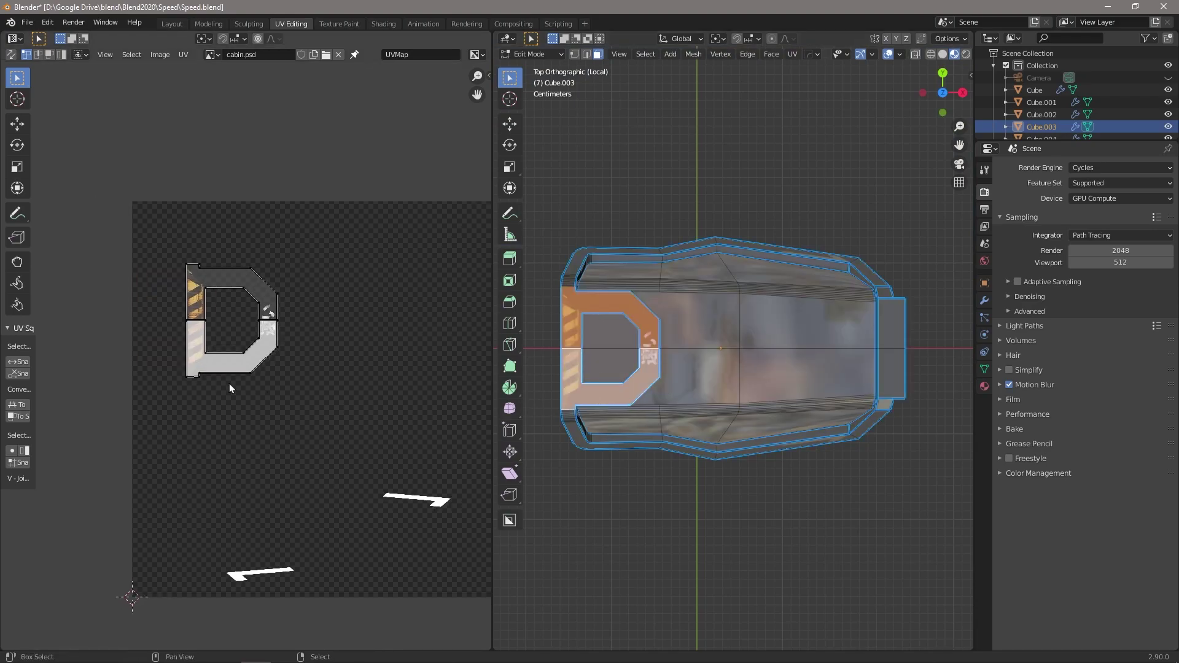
{"action": "scroll", "coordinate": [230, 384], "scroll_direction": "up", "scroll_amount": 3}
{"action": "key", "text": "u"}
{"action": "left_click", "coordinate": [691, 338]}
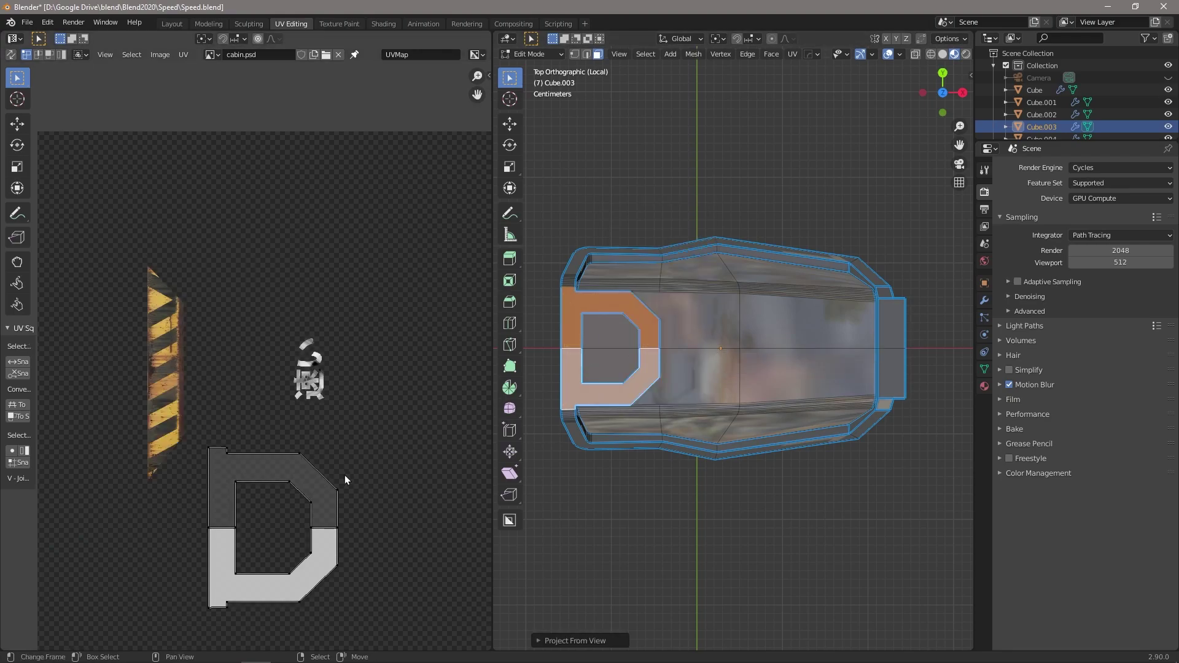
Scale and move the hatch frame's UVs to fit over the hazard stripes and Japanese lettering in cabin.psd
{"action": "key", "text": "a"}
{"action": "key", "text": "g"}
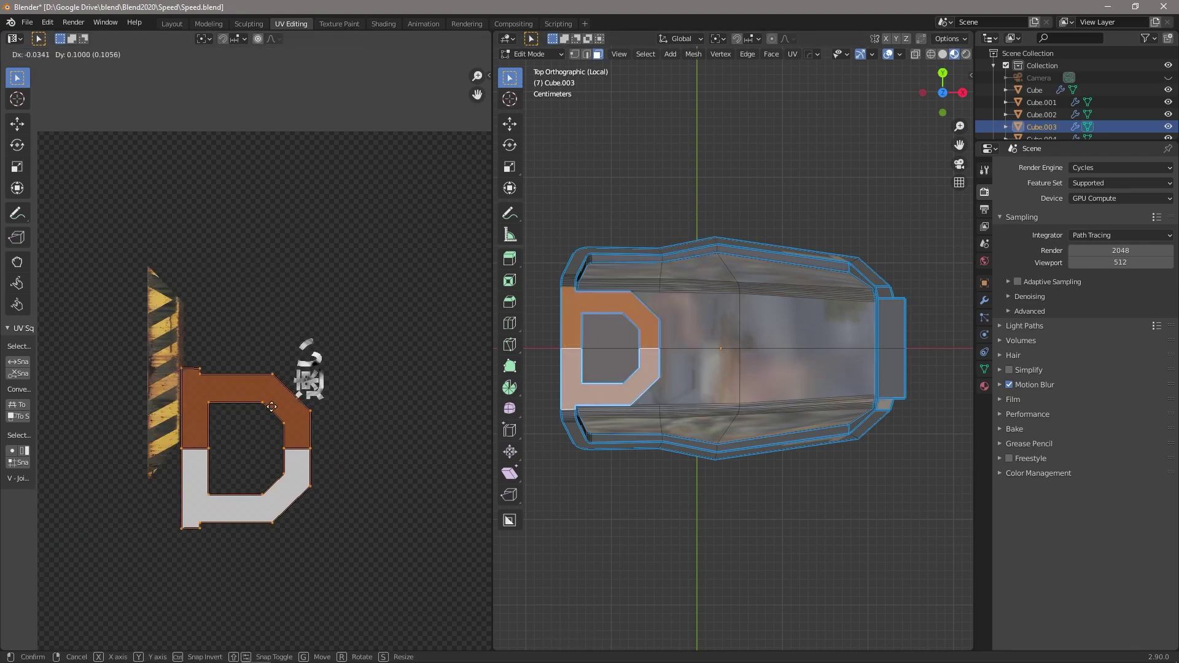
{"action": "left_click", "coordinate": [259, 341]}
{"action": "key", "text": "s"}
{"action": "key", "text": "g"}
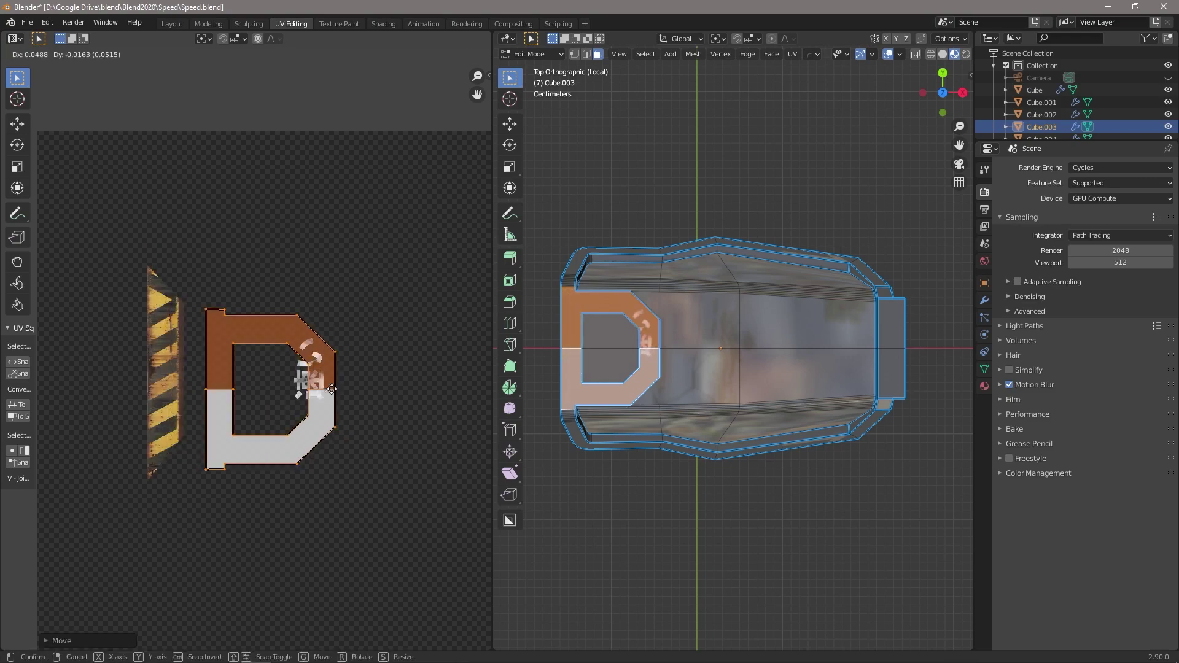
{"action": "key", "text": "s"}
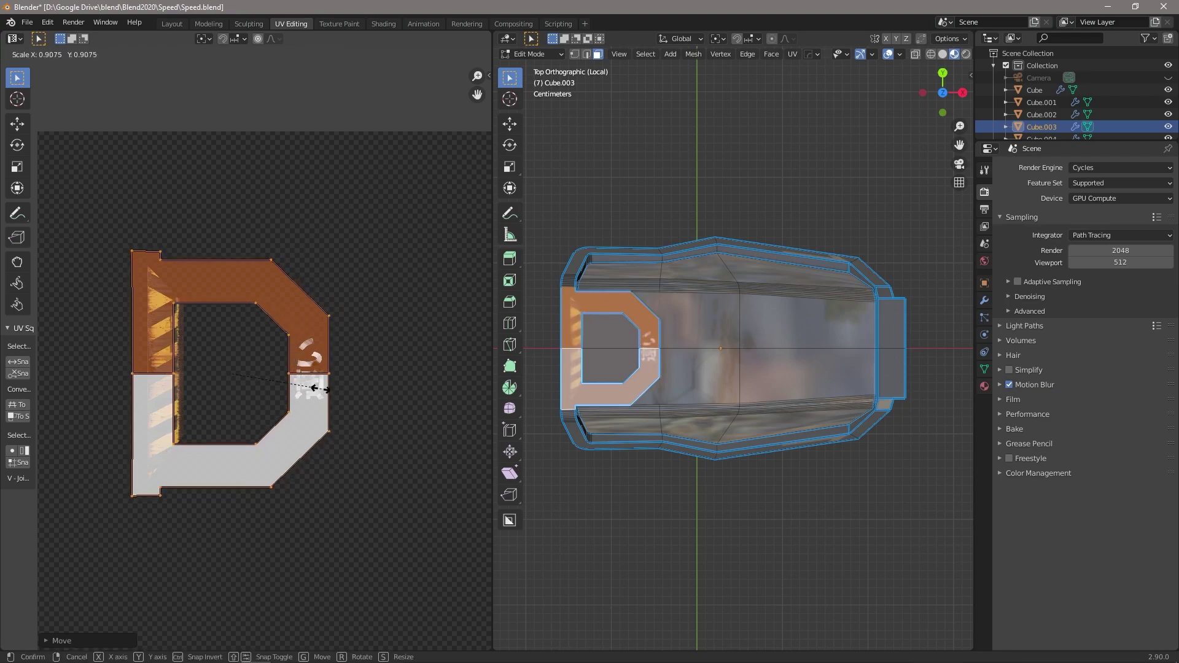
{"action": "left_click", "coordinate": [320, 390]}
{"action": "key", "text": "g"}
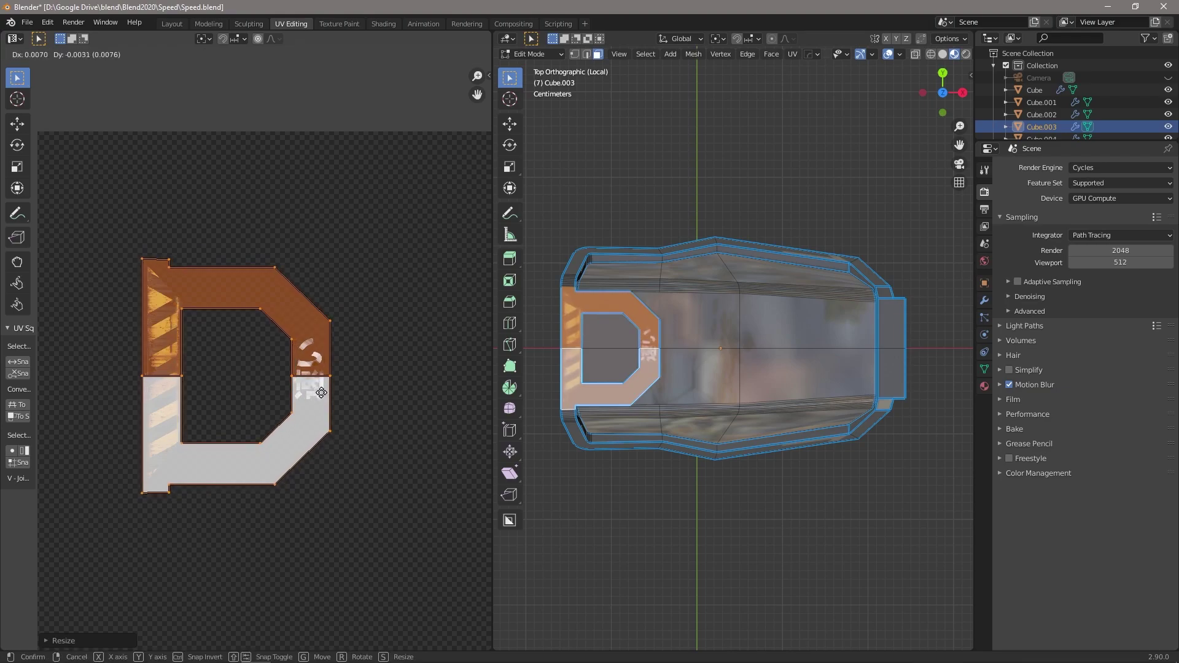
{"action": "left_click", "coordinate": [321, 392]}
Select the outer faces along one side of the cabin frame and unwrap them from front view with Project From View
{"action": "key", "text": "Tab"}
{"action": "middle_click_drag", "start_coordinate": [653, 381], "coordinate": [701, 433]}
{"action": "key", "text": "Tab"}
{"action": "left_click", "coordinate": [733, 466]}
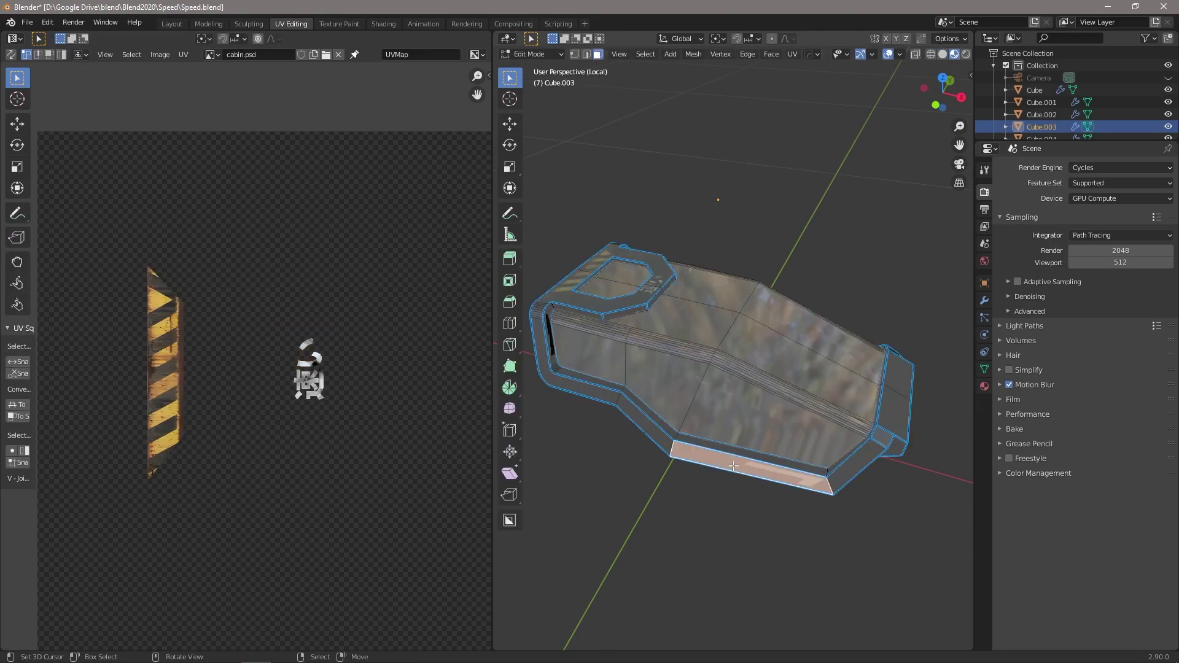
{"action": "left_click", "coordinate": [606, 397], "text": "shift"}
{"action": "left_click", "coordinate": [612, 393], "text": "shift"}
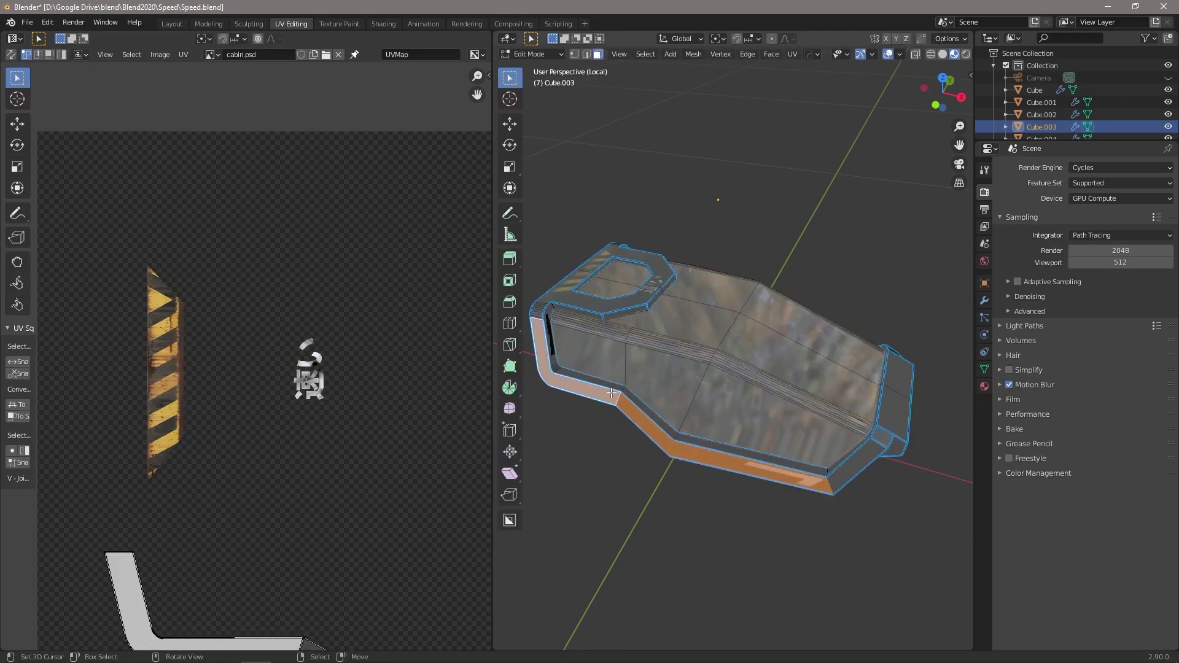
{"action": "key", "text": "KP_7"}
{"action": "key", "text": "KP_1"}
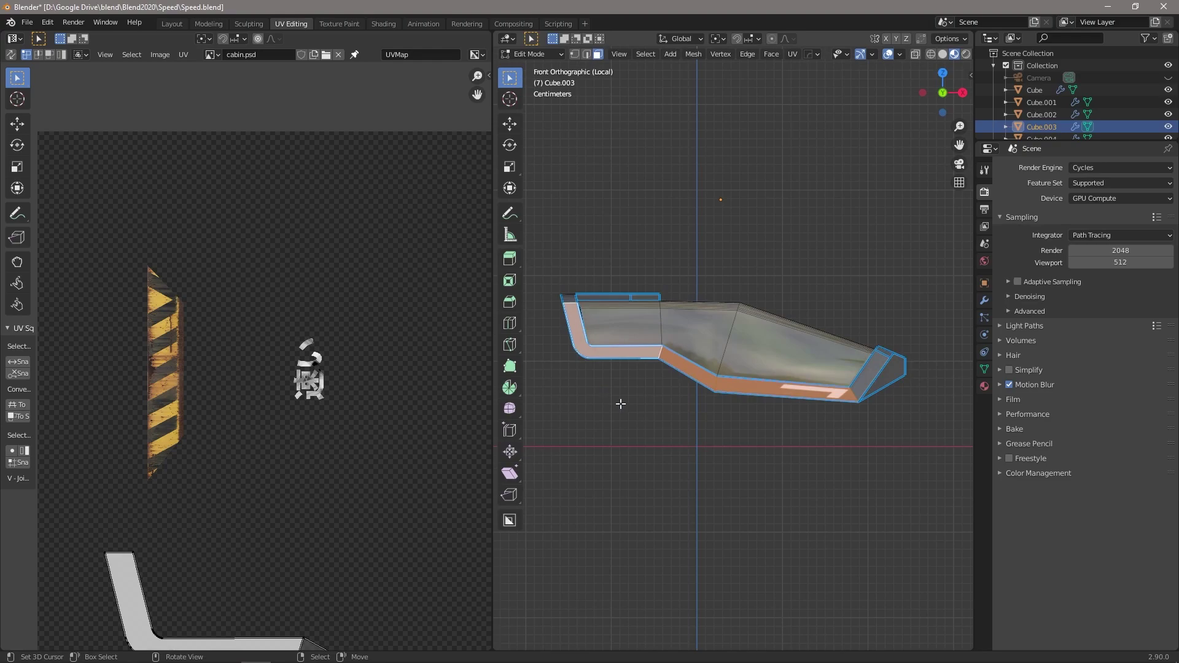
{"action": "key", "text": "u"}
{"action": "left_click", "coordinate": [714, 410]}
Move and scale the side frame's UVs so its long front segment covers the upper white marking in cabin.psd
{"action": "scroll", "coordinate": [351, 569], "scroll_direction": "down", "scroll_amount": 6}
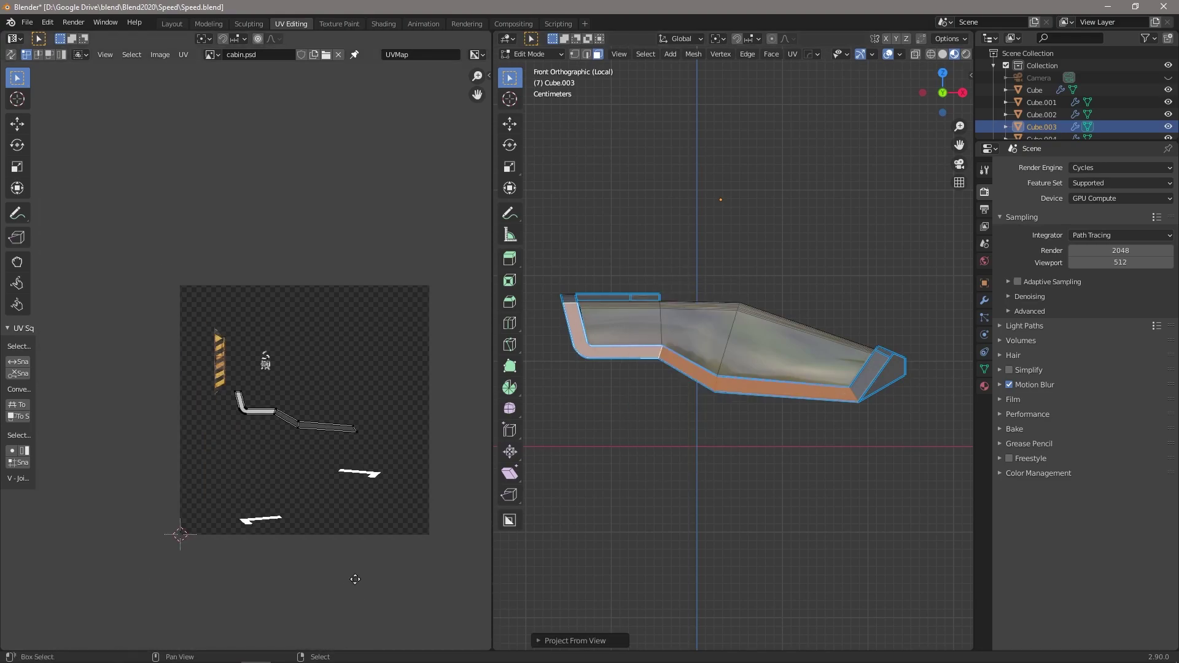
{"action": "scroll", "coordinate": [332, 444], "scroll_direction": "up", "scroll_amount": 4}
{"action": "key", "text": "a"}
{"action": "key", "text": "g"}
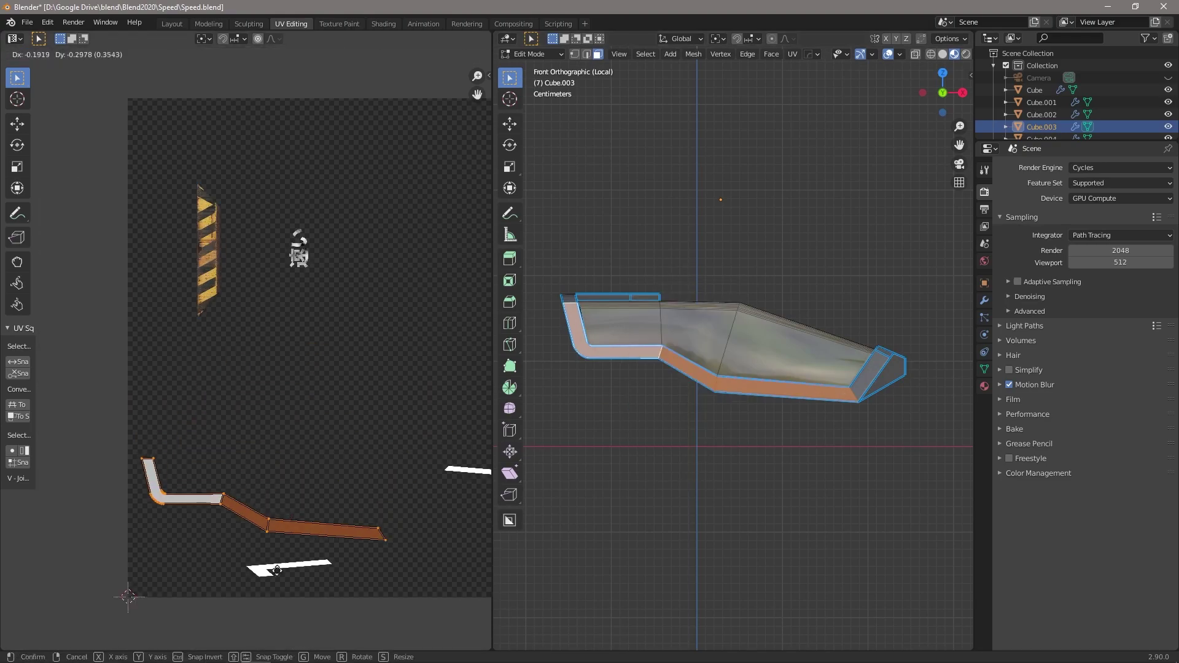
{"action": "left_click", "coordinate": [392, 494]}
{"action": "middle_click_drag", "start_coordinate": [368, 496], "coordinate": [279, 509]}
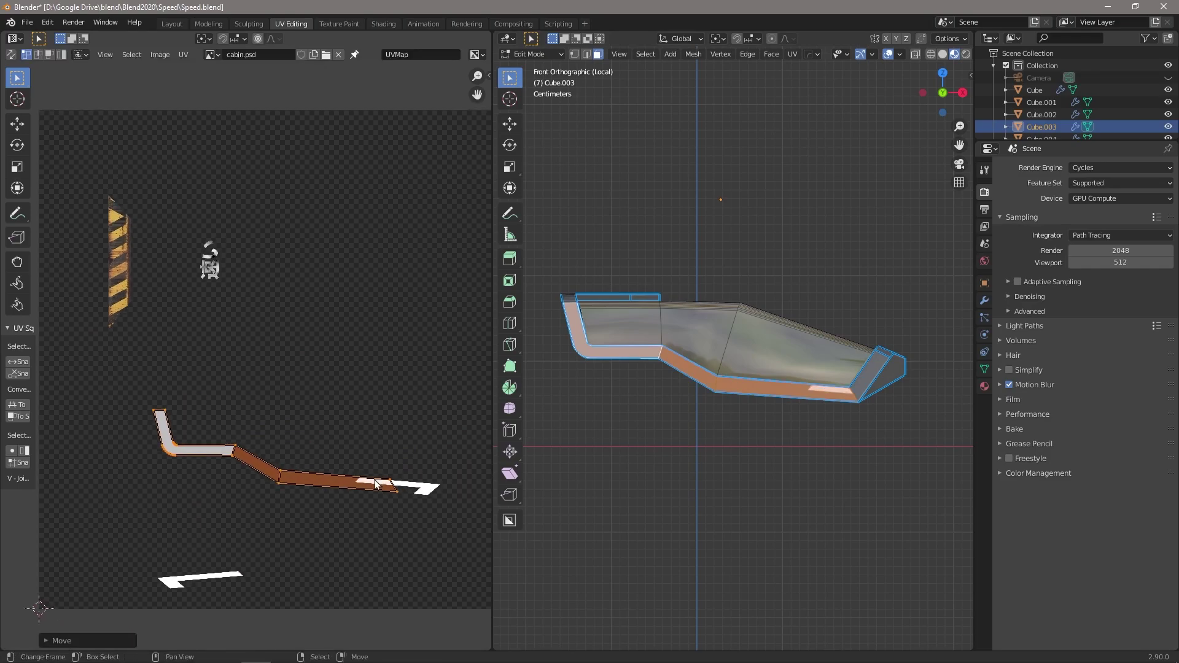
{"action": "key", "text": "s"}
{"action": "left_click", "coordinate": [437, 499]}
{"action": "key", "text": "s"}
{"action": "left_click", "coordinate": [448, 508]}
{"action": "key", "text": "g"}
{"action": "left_click", "coordinate": [430, 502]}
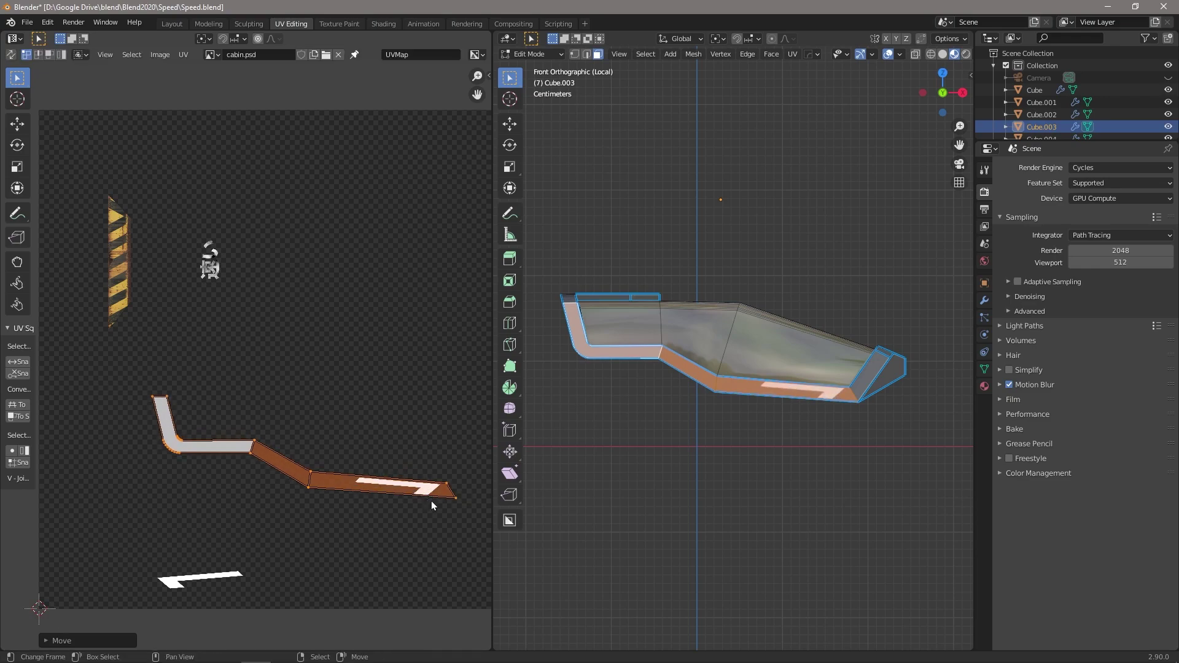
Select the cabin frame's faces on the opposite side and examine their UVs over the lower white marking
{"action": "middle_click_drag", "start_coordinate": [811, 394], "coordinate": [711, 474]}
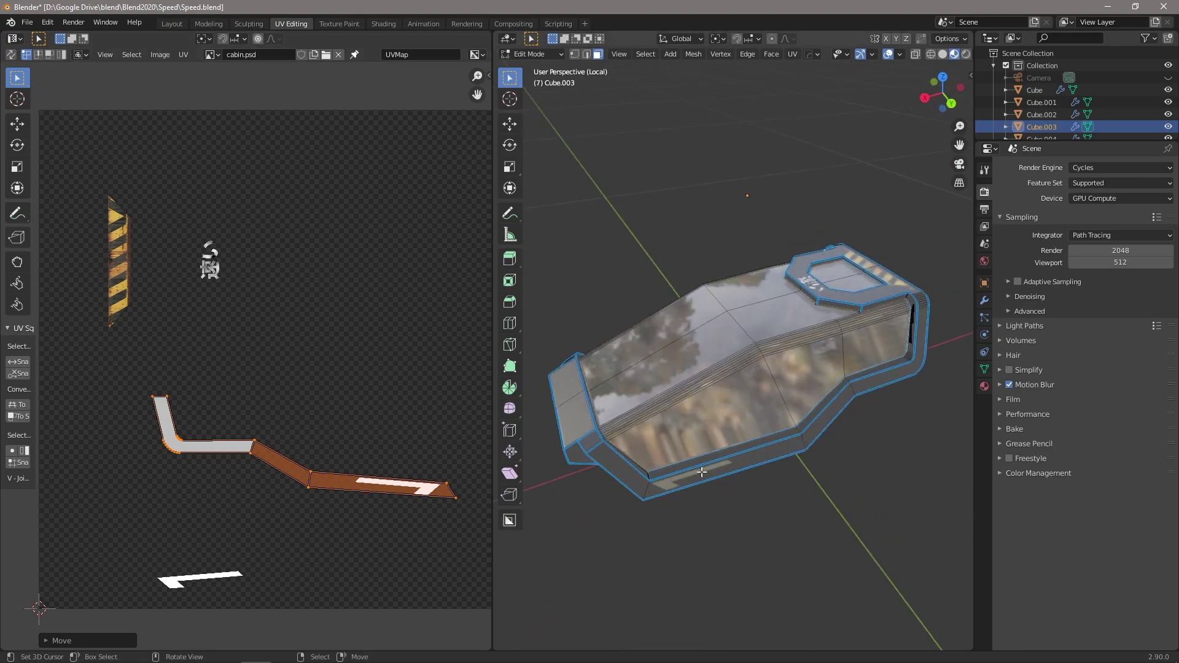
{"action": "left_click", "coordinate": [704, 475]}
{"action": "left_click", "coordinate": [814, 430], "text": "alt+shift"}
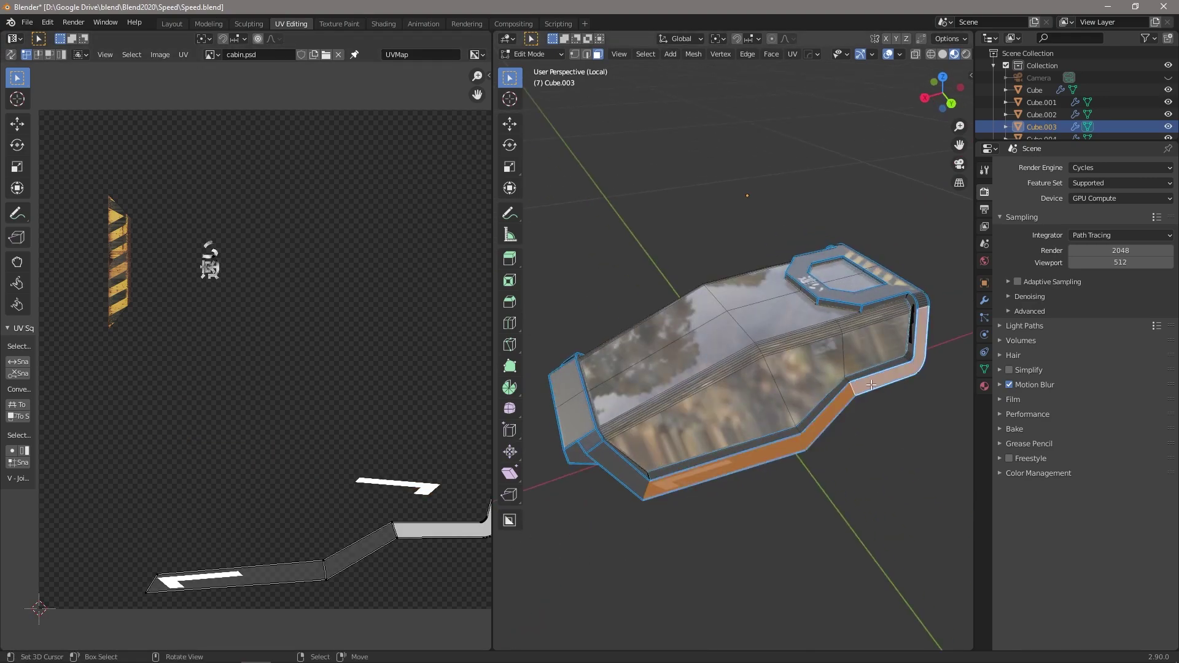
{"action": "middle_click_drag", "start_coordinate": [686, 453], "coordinate": [740, 434]}
{"action": "mouse_move", "coordinate": [867, 466]}
{"action": "middle_mouse_down"}
{"action": "mouse_move", "coordinate": [858, 453]}
{"action": "mouse_move", "coordinate": [855, 462]}
{"action": "middle_mouse_up"}
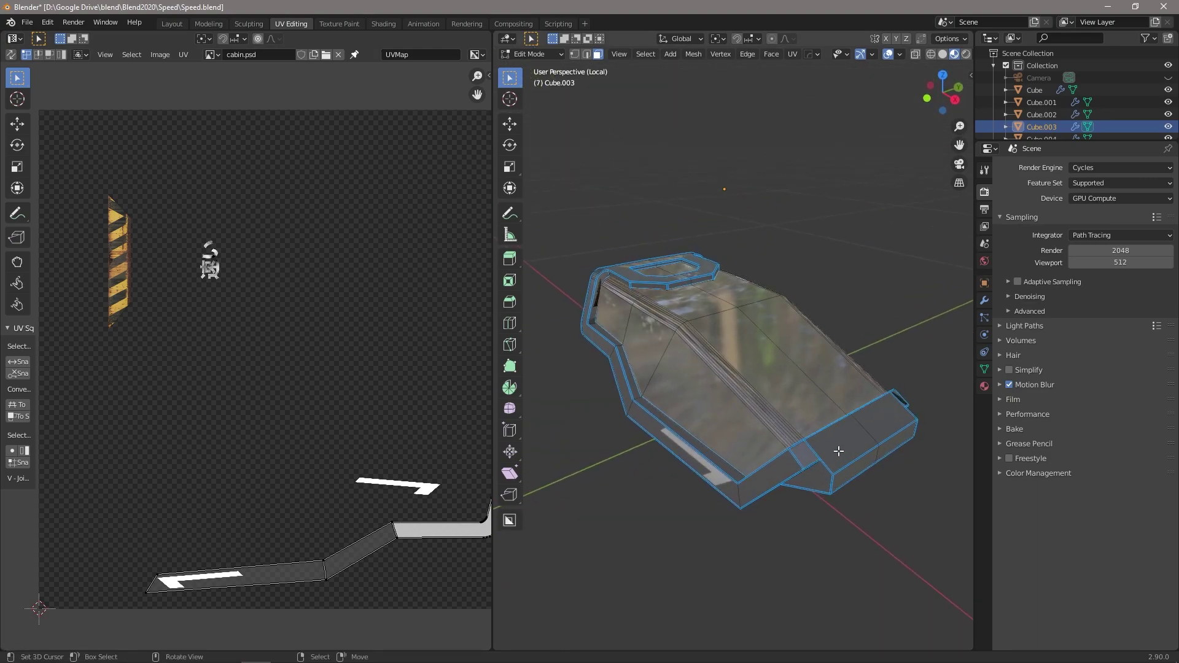
Select the two sloping top faces at the front end of the cabin frame
{"action": "right_click", "coordinate": [838, 444]}
{"action": "right_click", "coordinate": [875, 421]}
{"action": "middle_click_drag", "start_coordinate": [391, 382], "coordinate": [254, 397]}
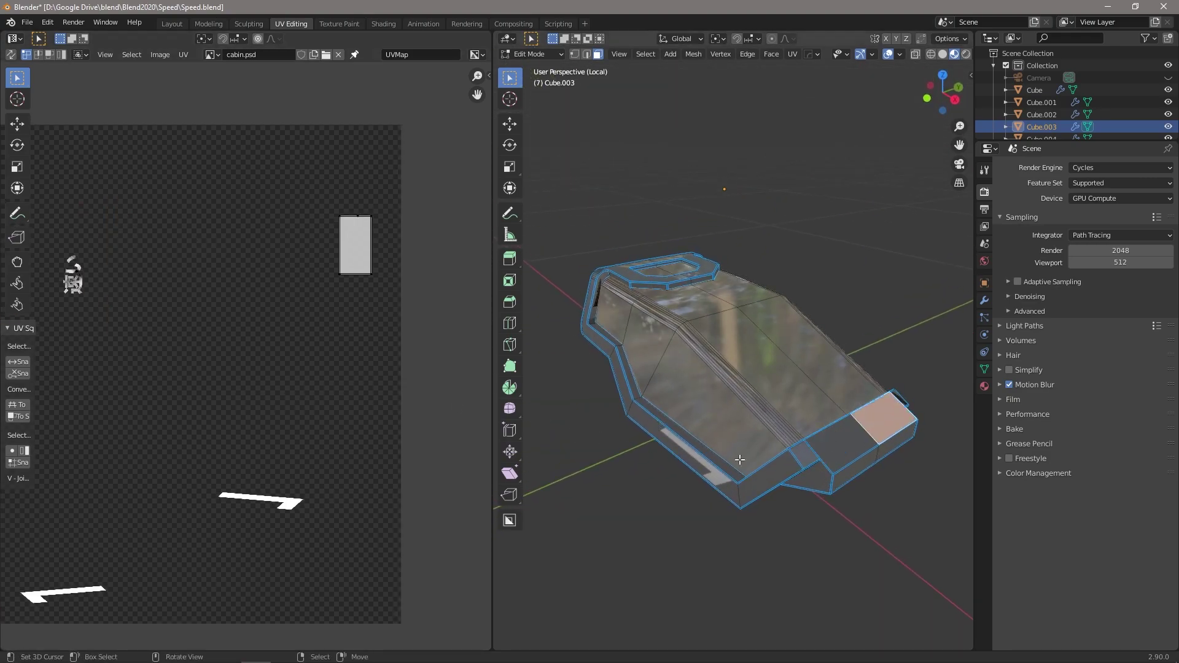
{"action": "left_click", "coordinate": [853, 437], "text": "shift"}
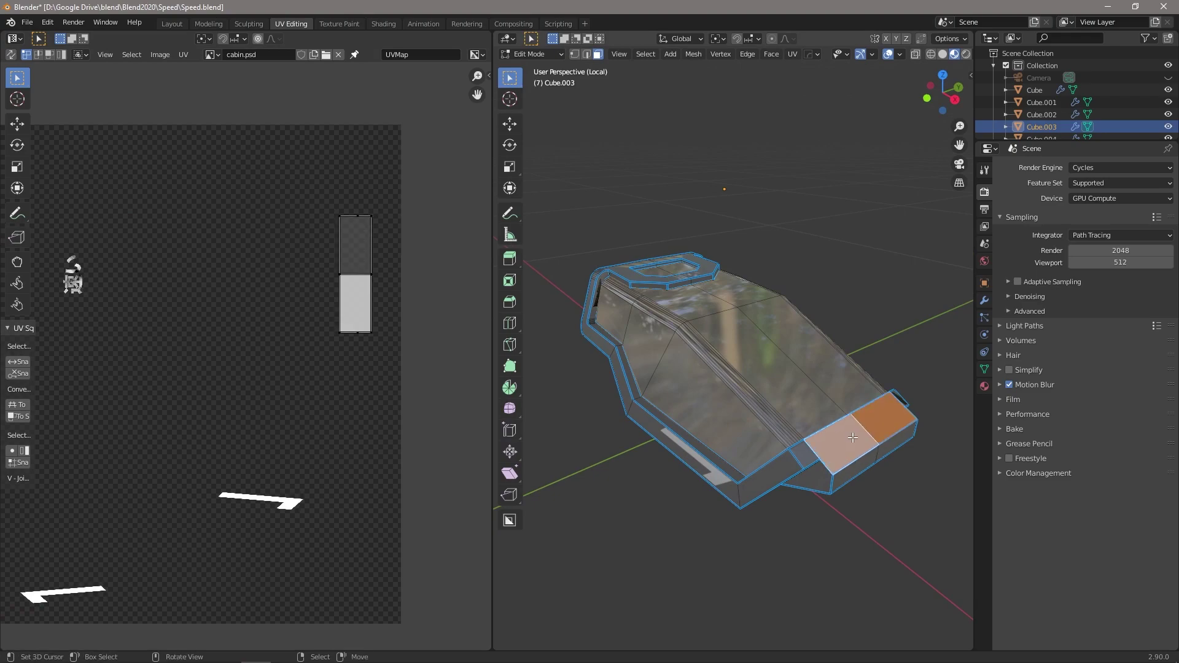
Try unwrapping the two sloping front faces from the right view with Project From View
{"action": "key", "text": "KP_1"}
{"action": "key", "text": "KP_3"}
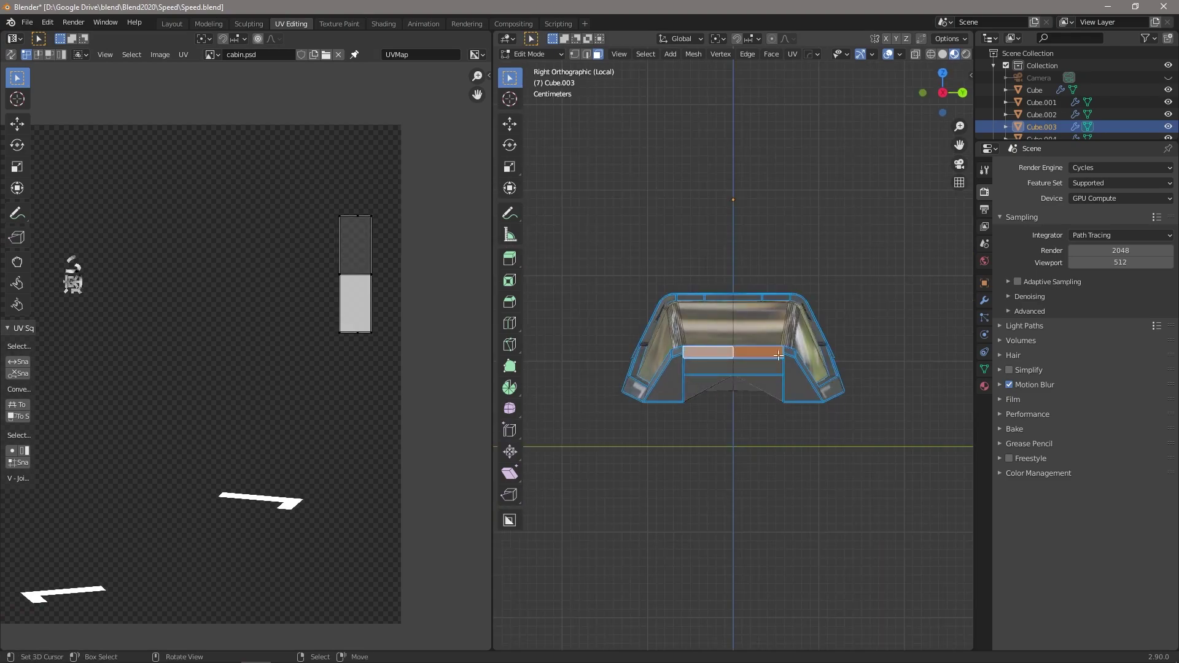
{"action": "key", "text": "u"}
{"action": "left_click", "coordinate": [720, 346]}
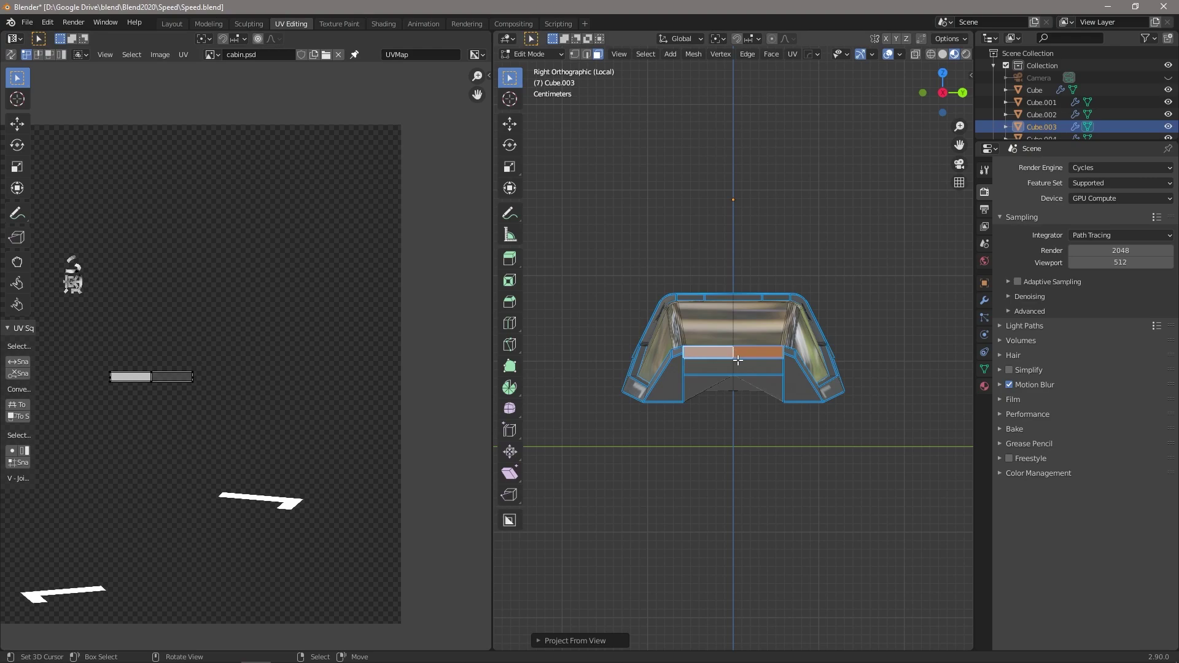
Align the view square to the two sloping front faces and unwrap them again with Project From View
{"action": "key", "text": "shift+KP_7"}
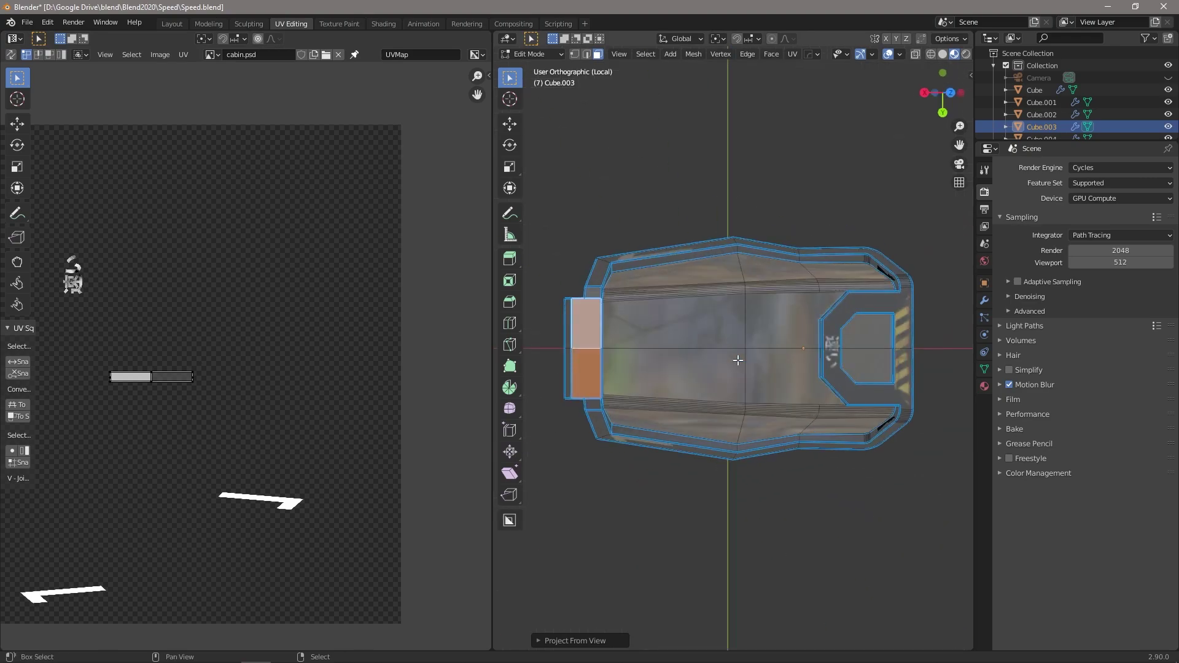
{"action": "scroll", "coordinate": [680, 372], "scroll_direction": "up", "scroll_amount": 1}
{"action": "key", "text": "KP_Decimal"}
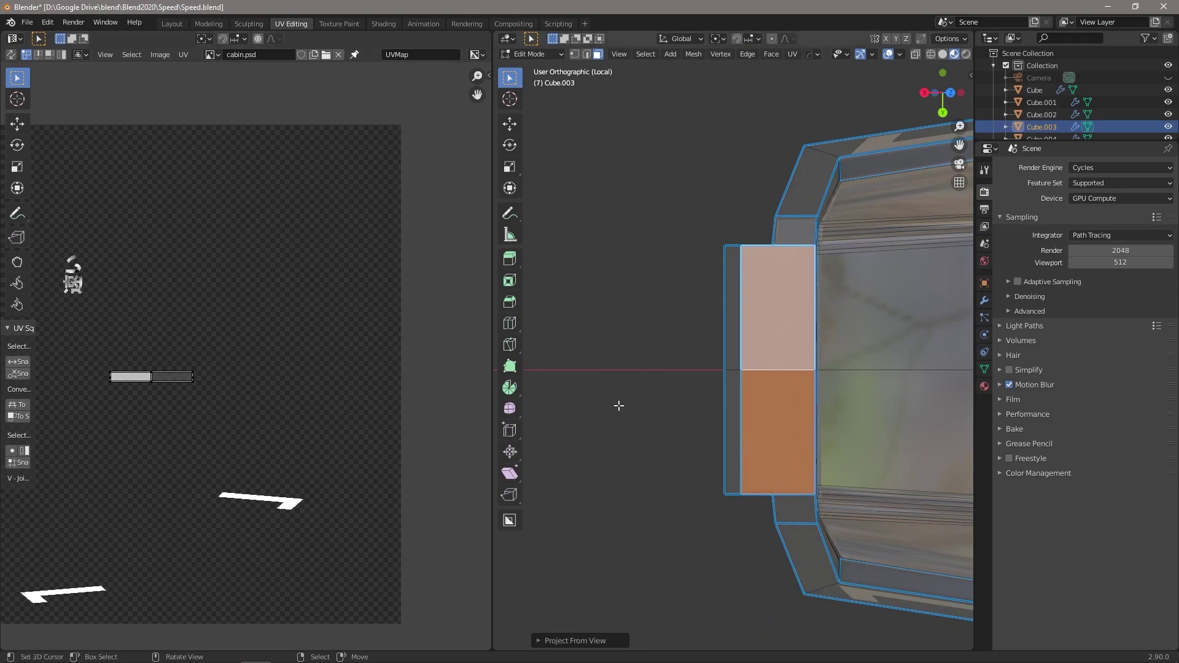
{"action": "scroll", "coordinate": [721, 258], "scroll_direction": "up", "scroll_amount": 1}
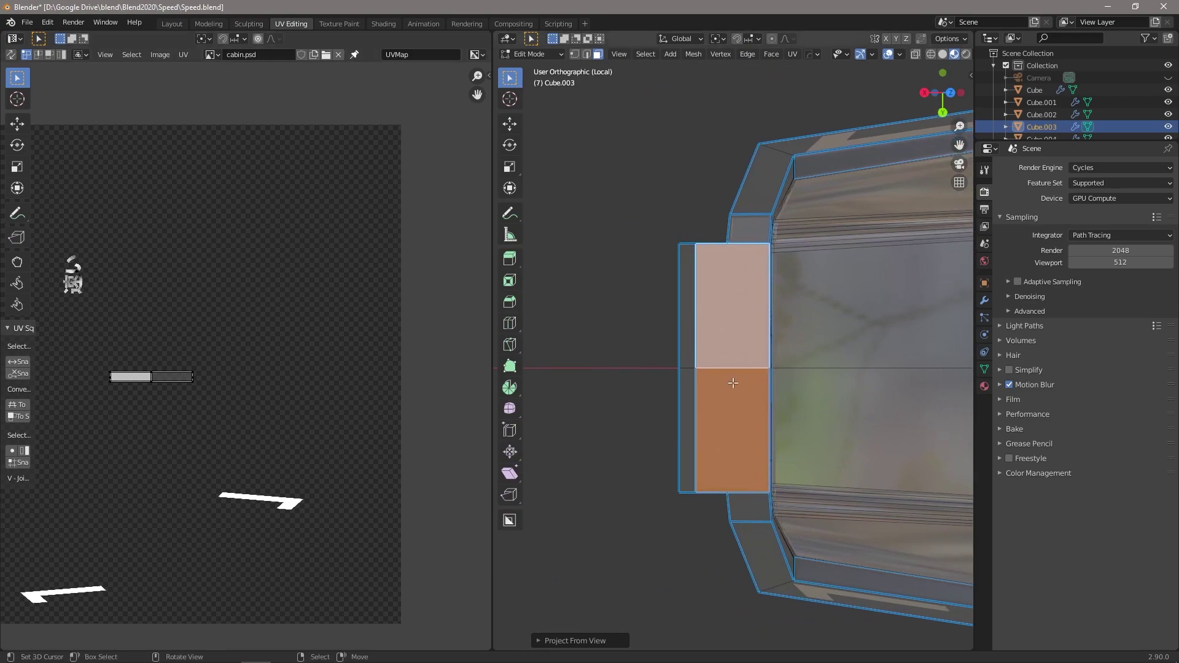
{"action": "key", "text": "u"}
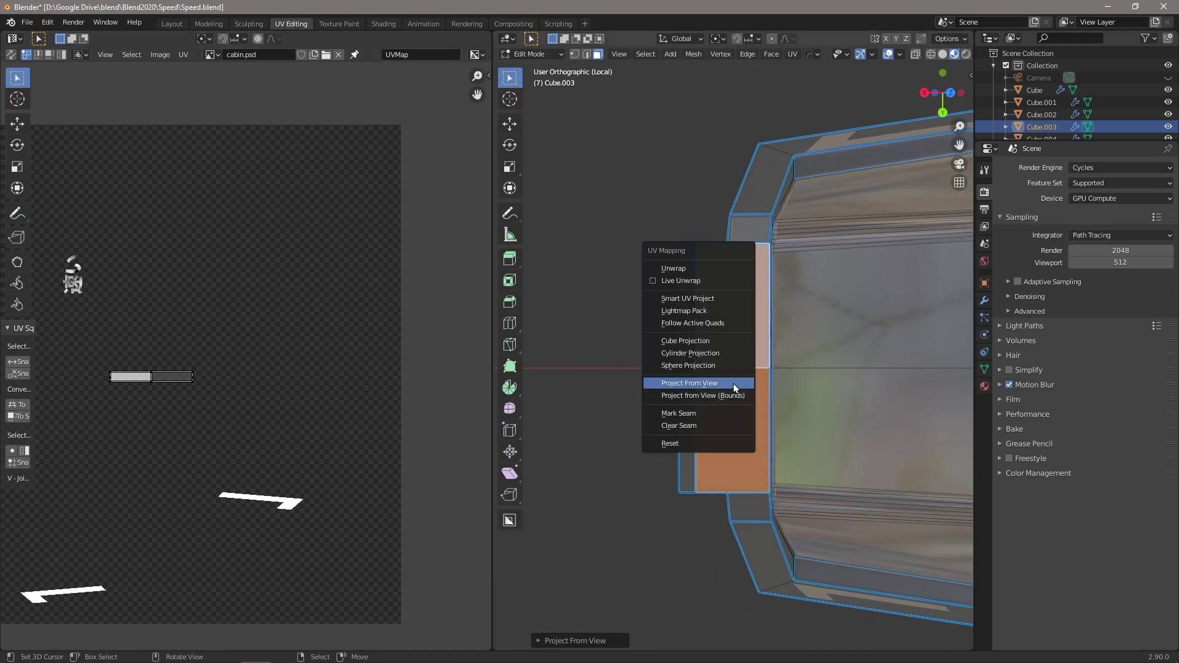
{"action": "left_click", "coordinate": [743, 385]}
{"action": "key", "text": "a"}
{"action": "left_click_drag", "start_coordinate": [172, 373], "coordinate": [376, 269]}
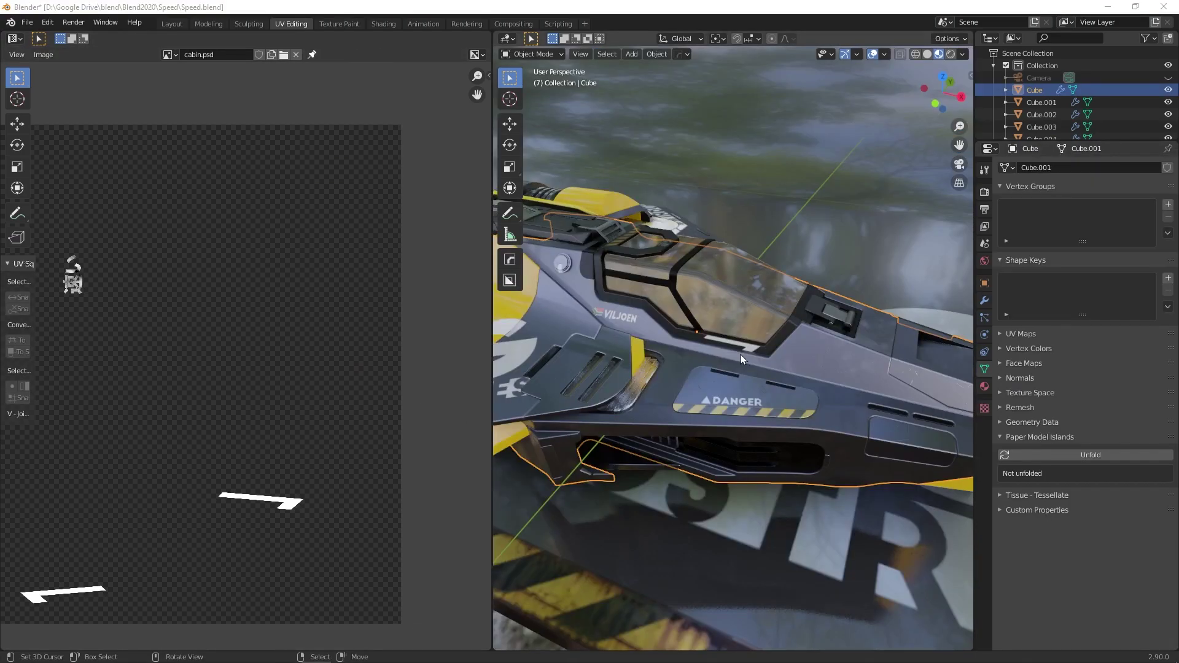
Select the spaceship's main hull body in Object Mode
{"action": "left_click", "coordinate": [821, 352]}
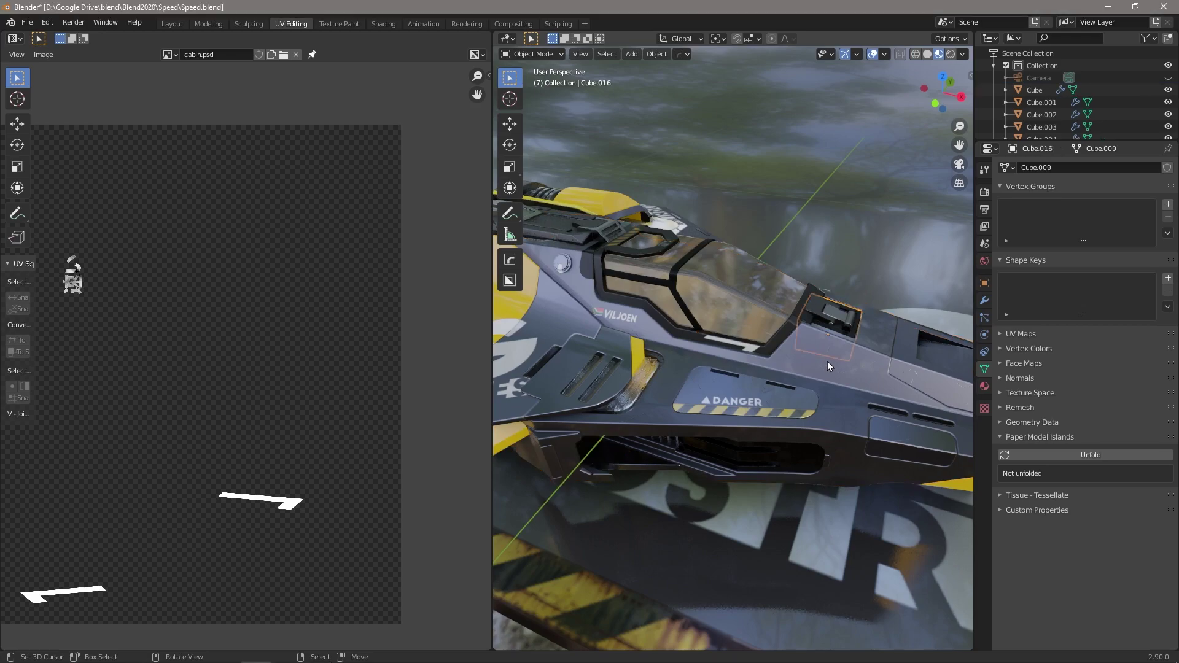
{"action": "left_click", "coordinate": [788, 373]}
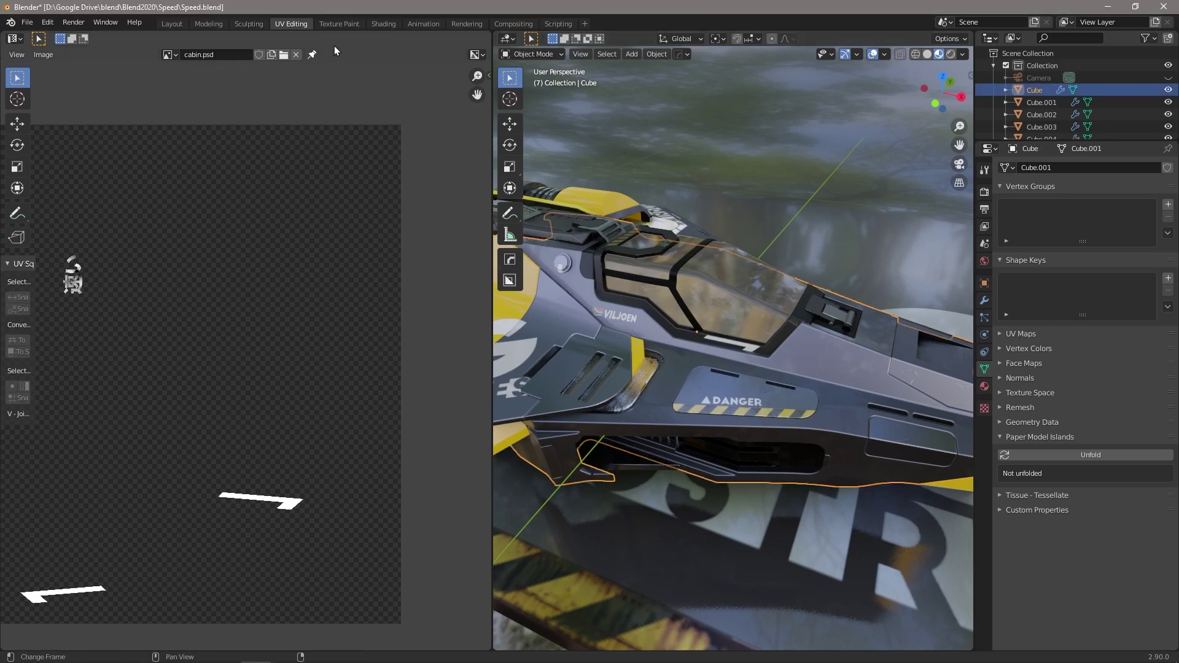
Show the hull's material nodes in the Shading workspace and inspect the isolated hull and its mesh
{"action": "left_click", "coordinate": [382, 24]}
{"action": "middle_click_drag", "start_coordinate": [506, 341], "coordinate": [515, 307]}
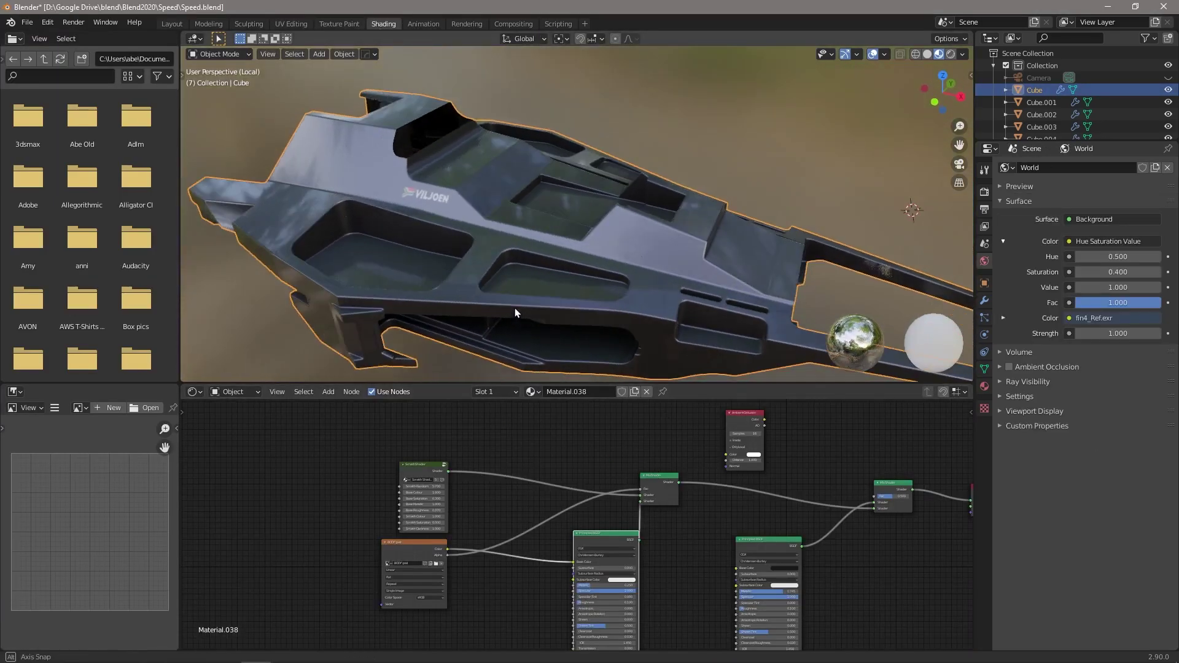
{"action": "middle_click_drag", "start_coordinate": [432, 581], "coordinate": [480, 565]}
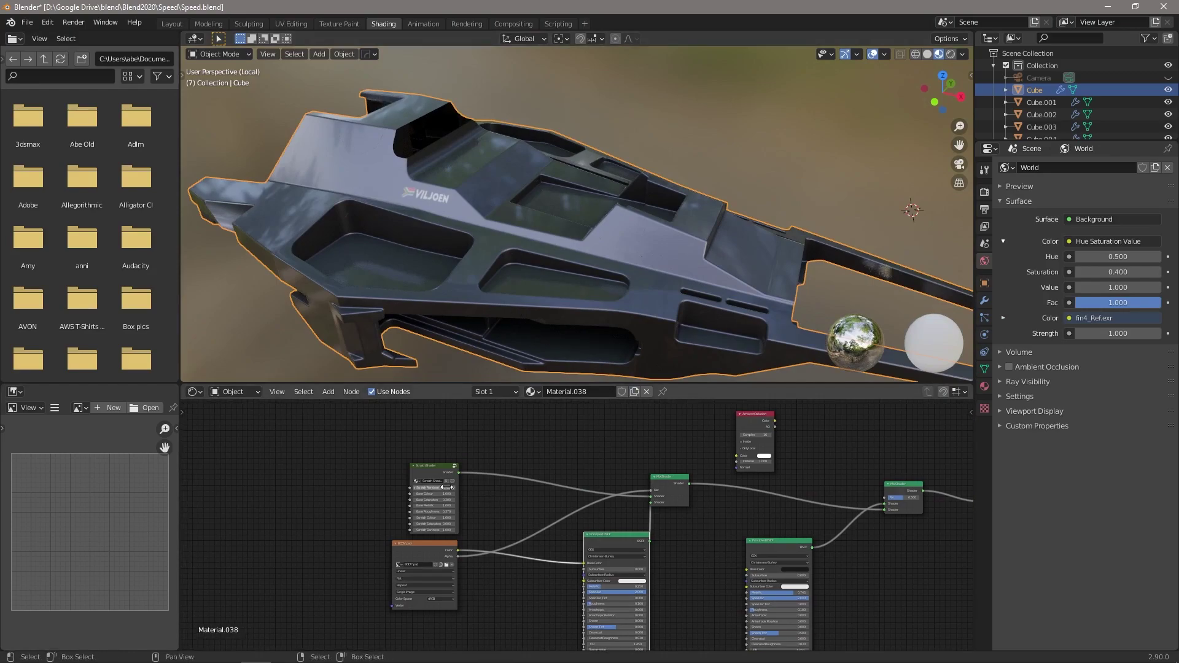
{"action": "middle_click_drag", "start_coordinate": [519, 305], "coordinate": [472, 238]}
{"action": "key", "text": "Tab"}
{"action": "middle_click_drag", "start_coordinate": [641, 248], "coordinate": [536, 270]}
{"action": "key", "text": "Tab"}
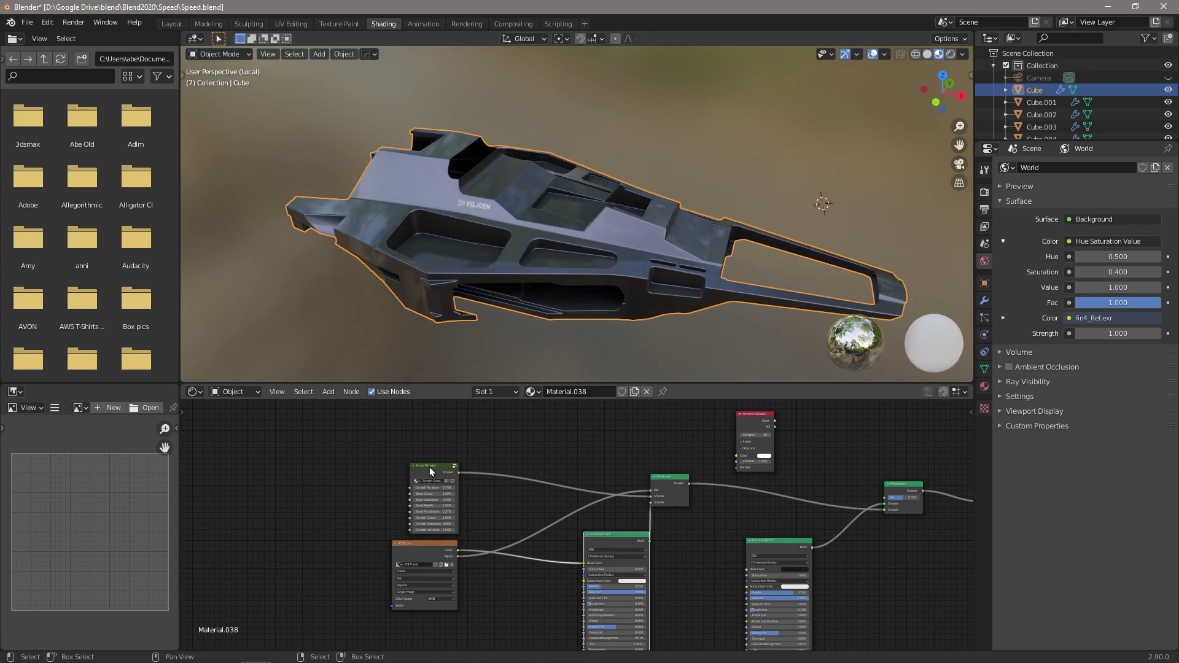
Add a second UV map to the hull and name it Metal
{"action": "left_click", "coordinate": [985, 370]}
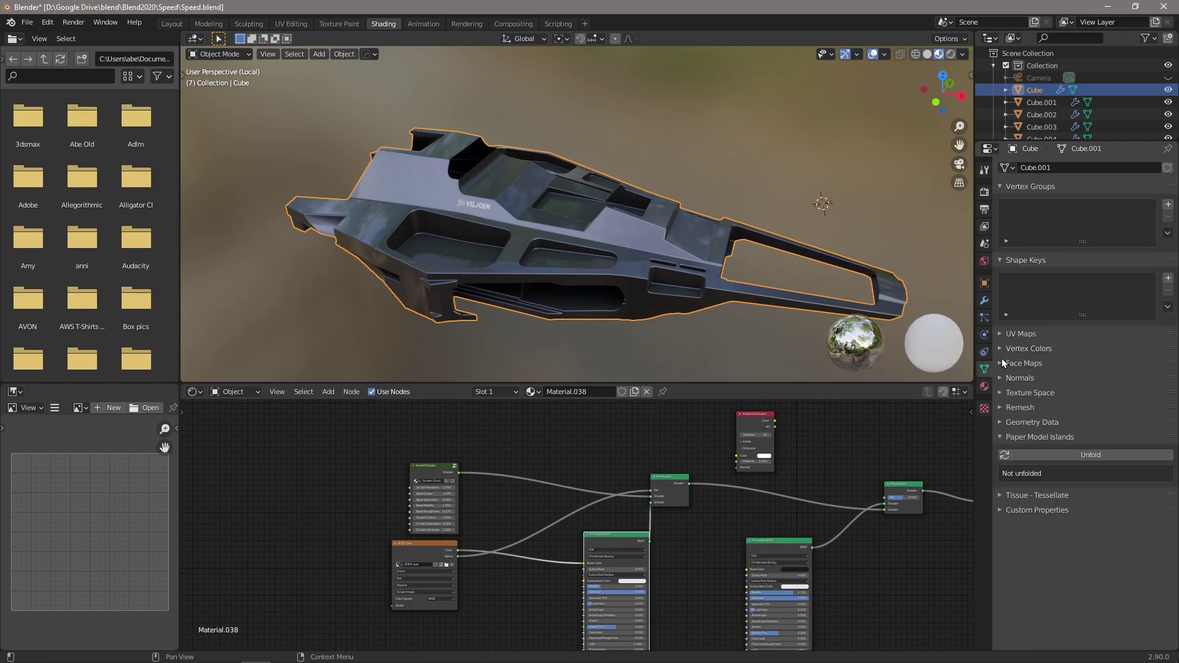
{"action": "left_click", "coordinate": [1002, 335]}
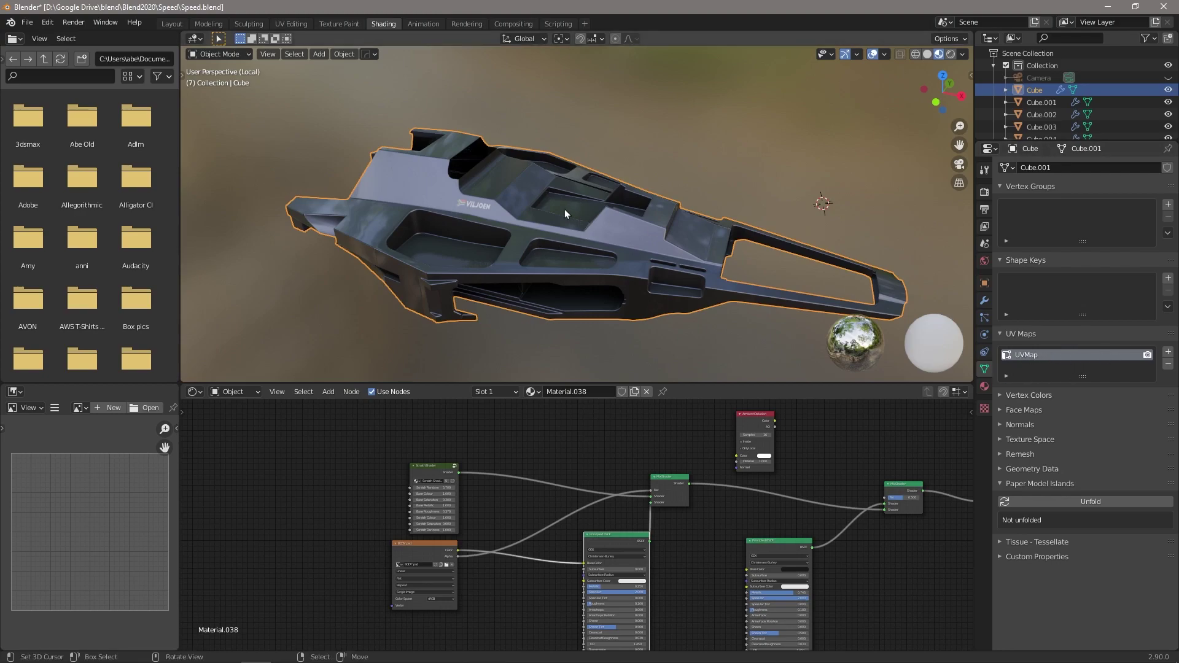
{"action": "left_click", "coordinate": [1168, 354]}
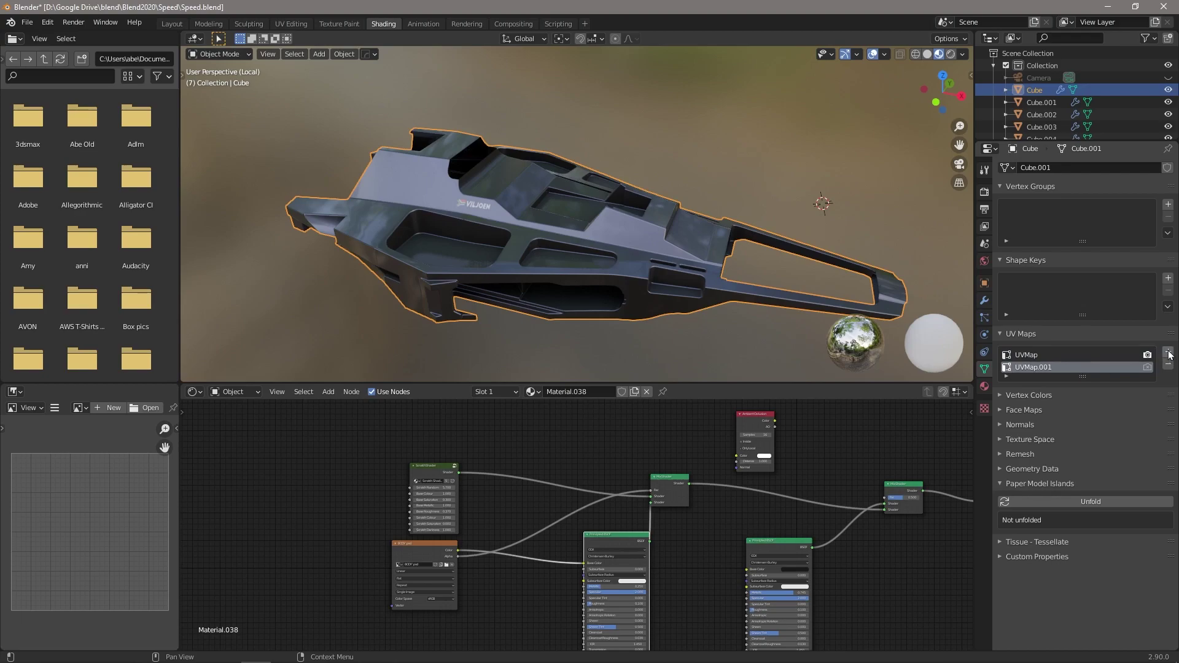
{"action": "double_click", "coordinate": [1042, 372]}
Replace the node group feeding the Mix Shader with a connected duplicate of the Principled BSDF node, placed above the BODY.psd texture
{"action": "left_click_drag", "start_coordinate": [429, 558], "coordinate": [449, 611]}
{"action": "left_click", "coordinate": [433, 466]}
{"action": "key", "text": "x"}
{"action": "left_click", "coordinate": [602, 537]}
{"action": "key", "text": "shift+d"}
{"action": "left_click", "coordinate": [413, 437]}
{"action": "left_click_drag", "start_coordinate": [408, 430], "coordinate": [651, 496]}
{"action": "left_click_drag", "start_coordinate": [356, 418], "coordinate": [412, 418]}
Bring the TexturesCom metal image into the node tree from the file explorer and connect it to the duplicated Principled BSDF's Base Color
{"action": "mouse_move", "coordinate": [136, 656]}
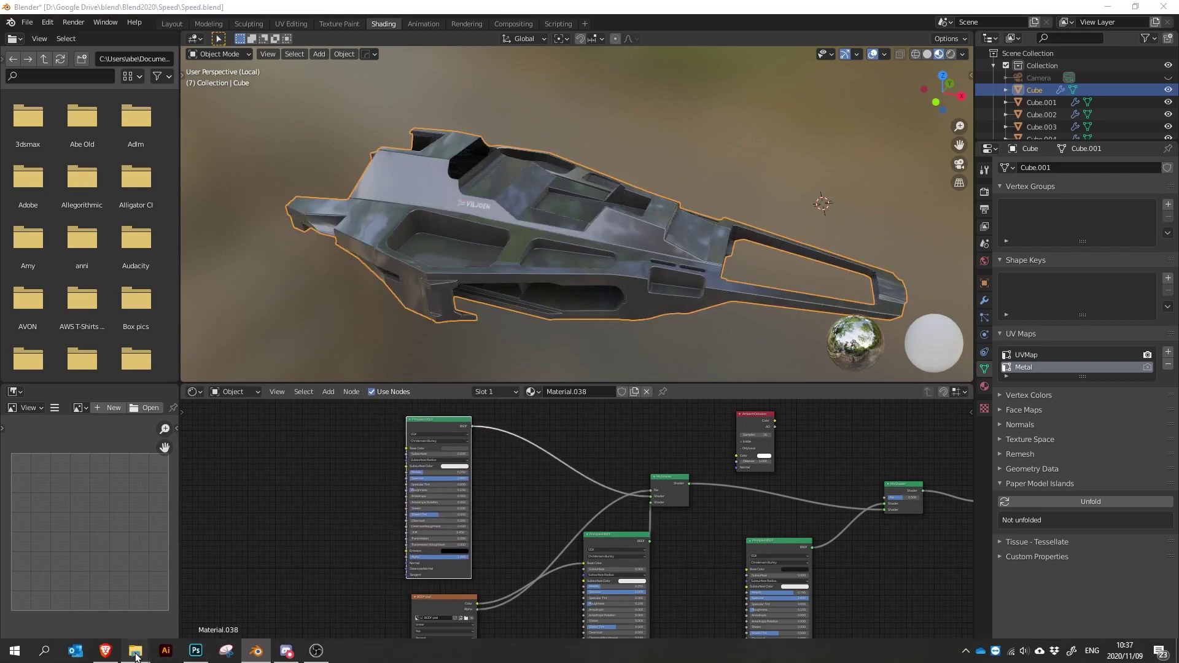
{"action": "left_click", "coordinate": [347, 605]}
{"action": "left_click_drag", "start_coordinate": [692, 113], "coordinate": [407, 448]}
{"action": "left_click_drag", "start_coordinate": [310, 458], "coordinate": [331, 440]}
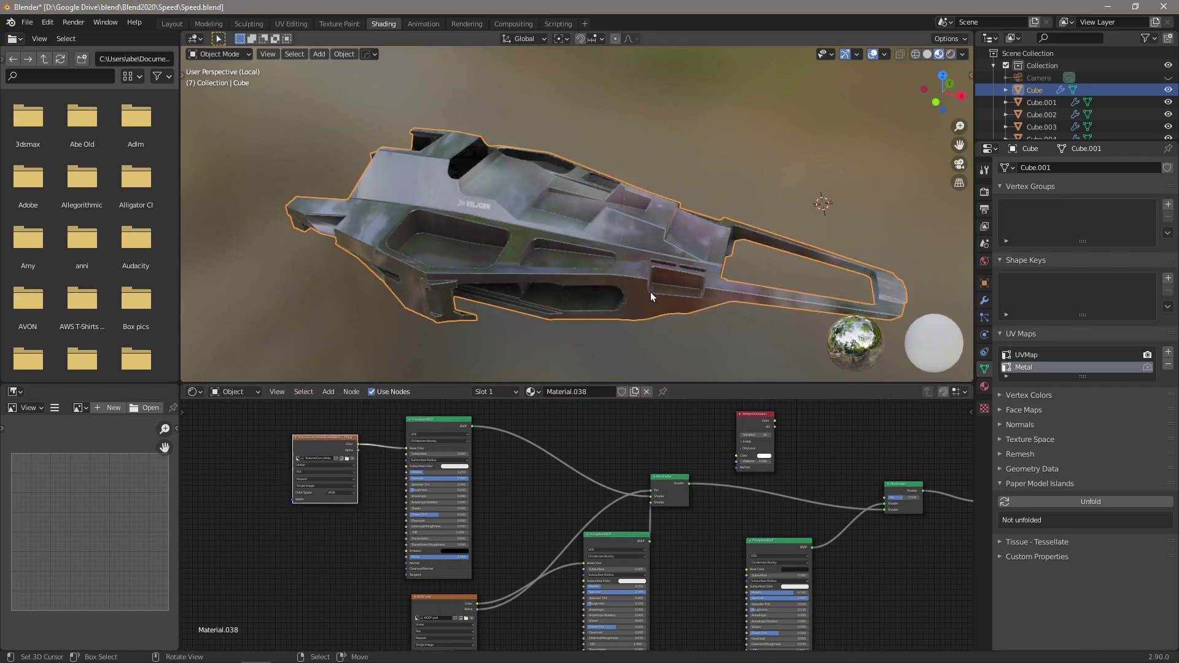
Select all faces of the hull in Edit Mode, unwrap them with Cube Projection and return to Object Mode
{"action": "middle_click_drag", "start_coordinate": [650, 293], "coordinate": [473, 326]}
{"action": "scroll", "coordinate": [562, 303], "scroll_direction": "up", "scroll_amount": 4}
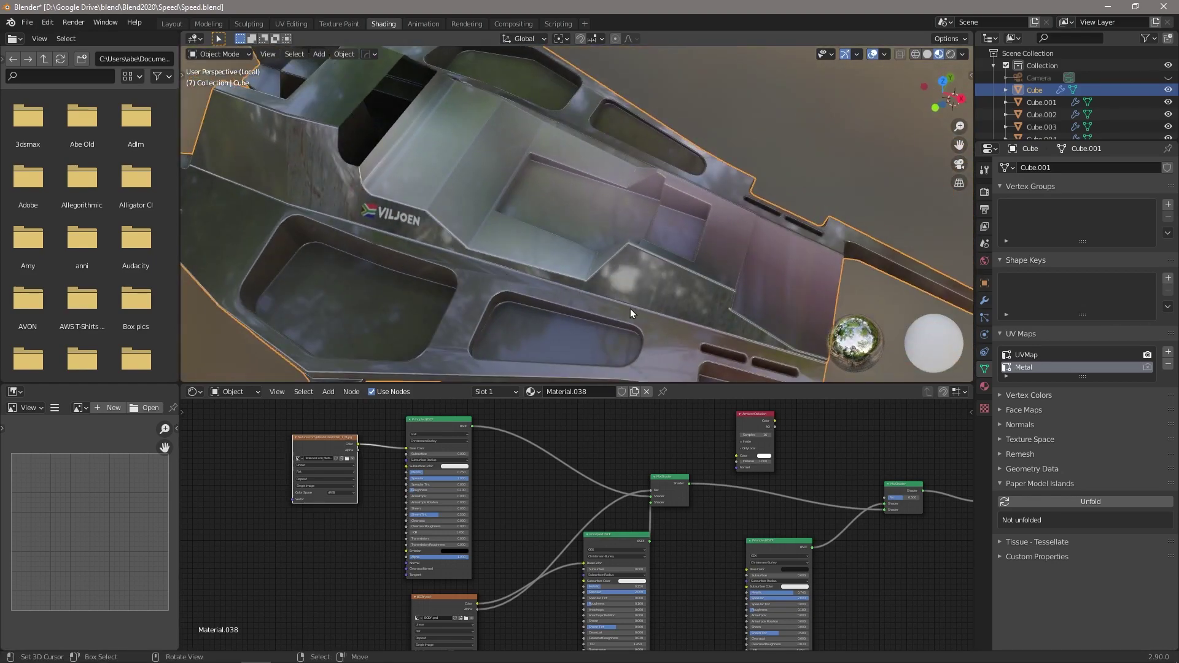
{"action": "middle_click_drag", "start_coordinate": [636, 314], "coordinate": [636, 293]}
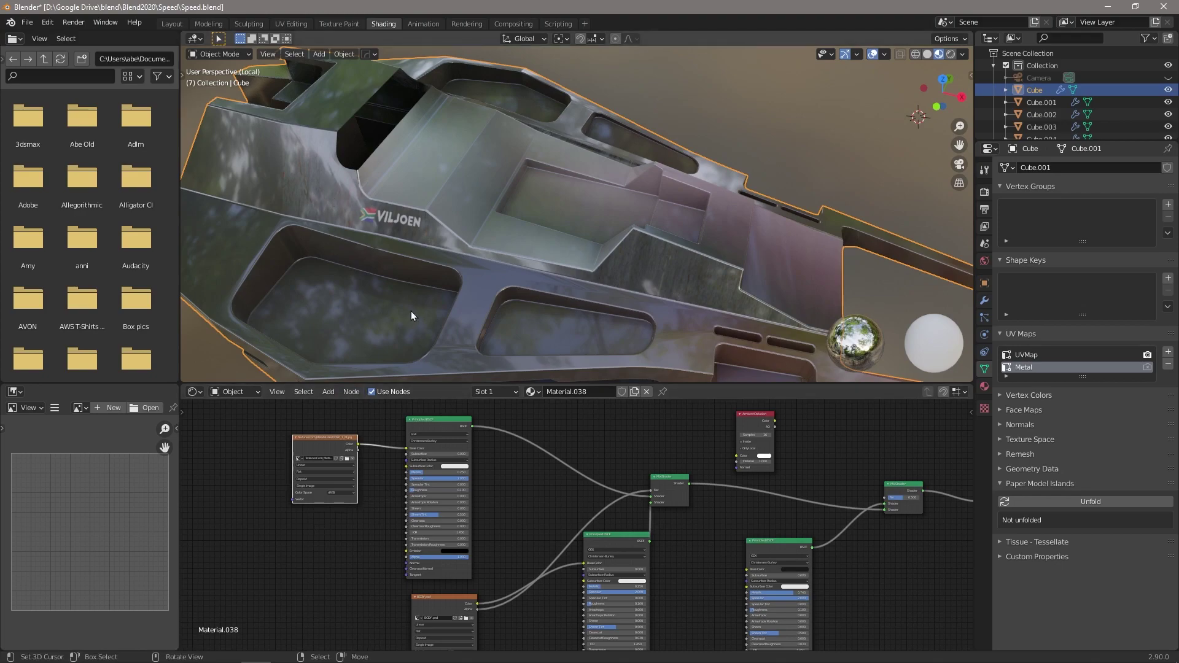
{"action": "key", "text": "Tab"}
{"action": "scroll", "coordinate": [478, 276], "scroll_direction": "down", "scroll_amount": 3}
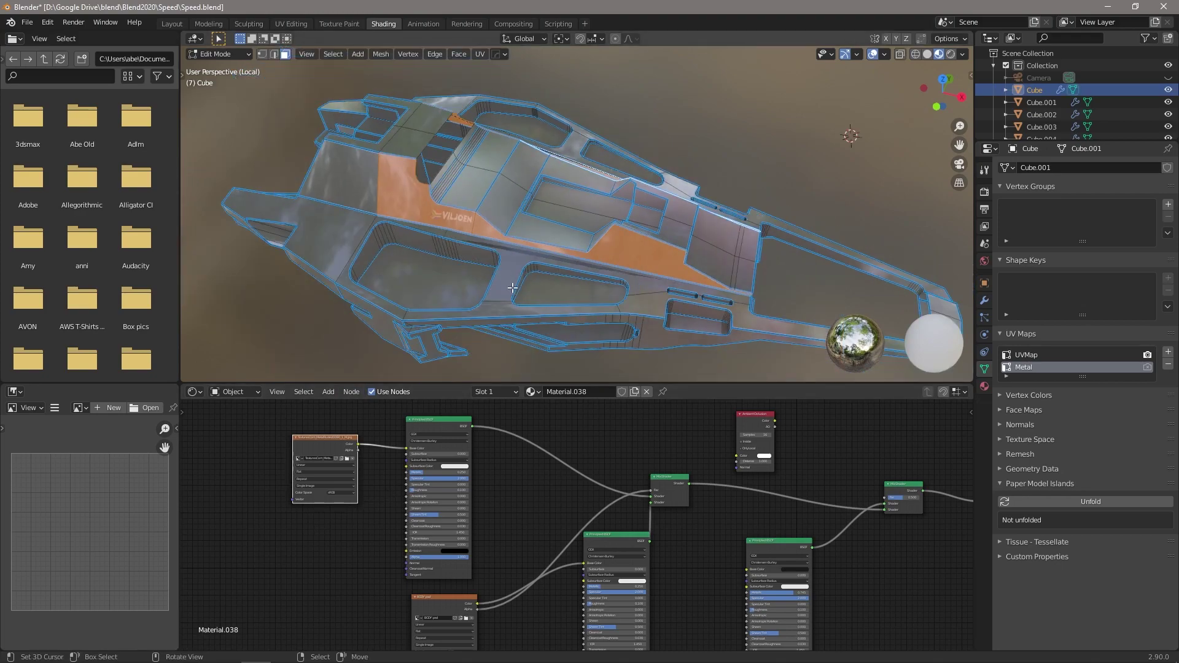
{"action": "key", "text": "a"}
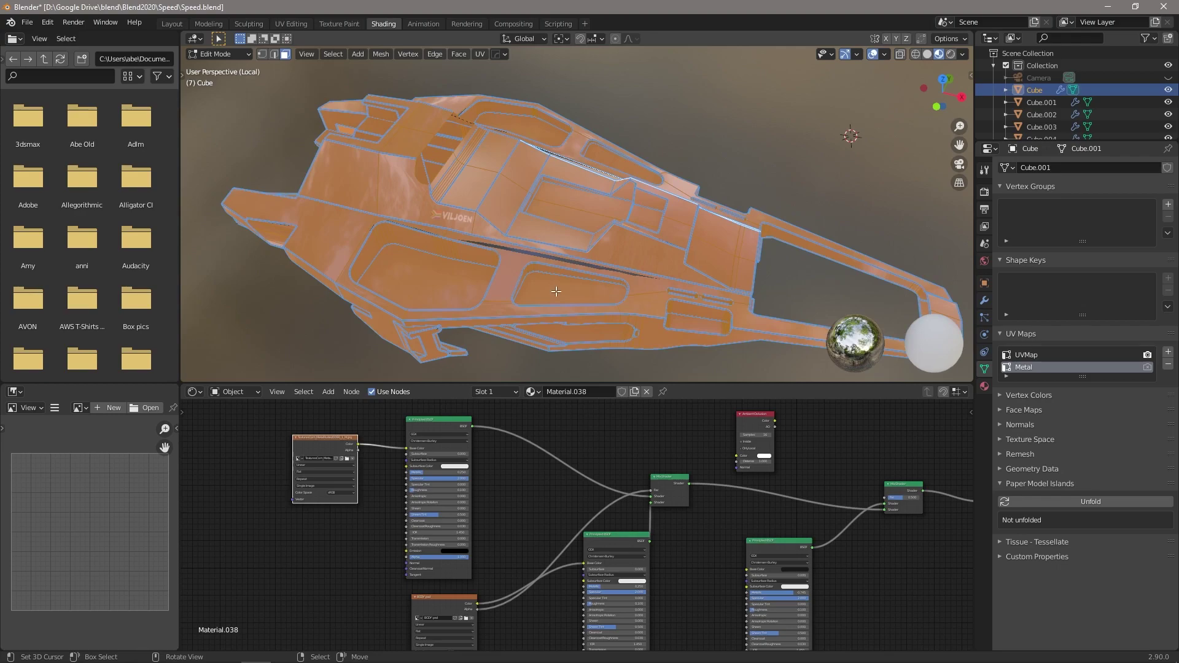
{"action": "middle_click_drag", "start_coordinate": [551, 291], "coordinate": [554, 267]}
{"action": "key", "text": "u"}
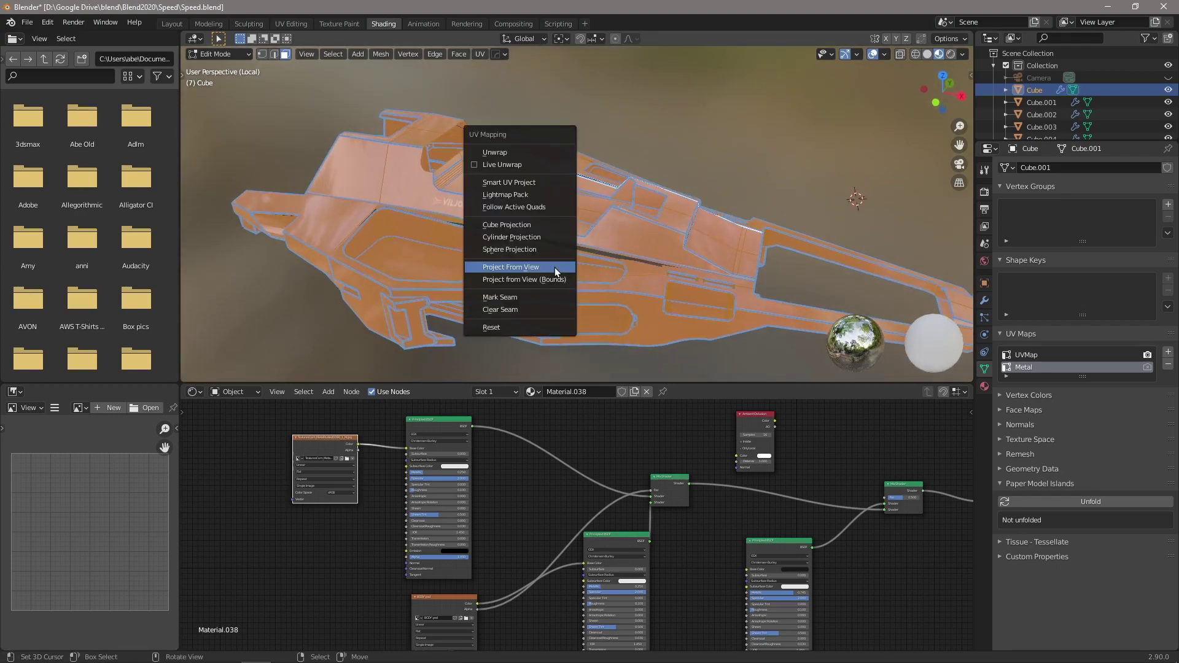
{"action": "left_click", "coordinate": [514, 225]}
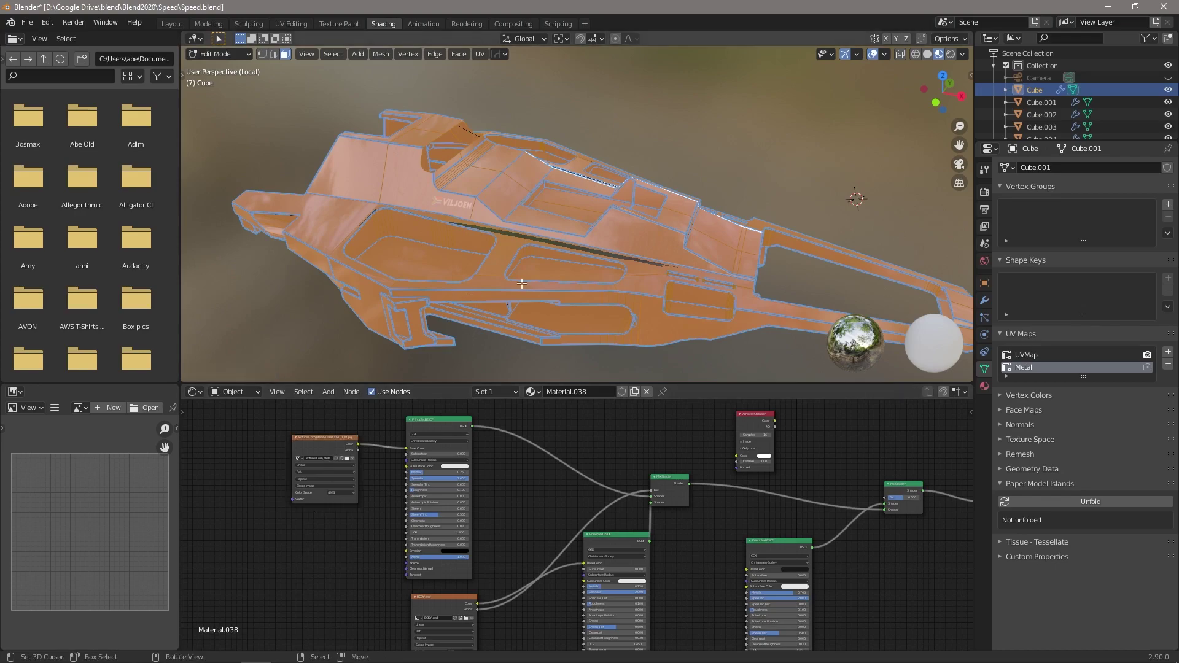
{"action": "key", "text": "Tab"}
Add a UV Map node set to Metal and connect it to the metal image texture's Vector input
{"action": "scroll", "coordinate": [329, 521], "scroll_direction": "up", "scroll_amount": 2}
{"action": "key", "text": "shift+a"}
{"action": "left_click", "coordinate": [270, 511]}
{"action": "type", "text": "uv"}
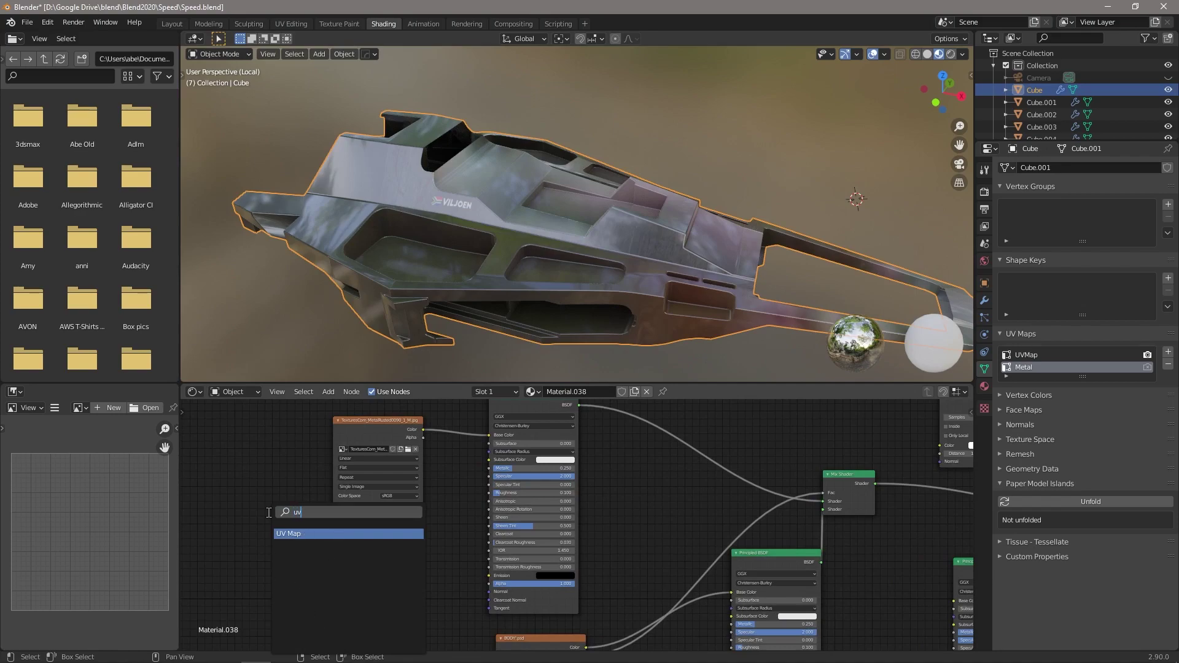
{"action": "left_click", "coordinate": [287, 534]}
{"action": "left_click", "coordinate": [221, 505]}
{"action": "left_click_drag", "start_coordinate": [245, 500], "coordinate": [333, 504]}
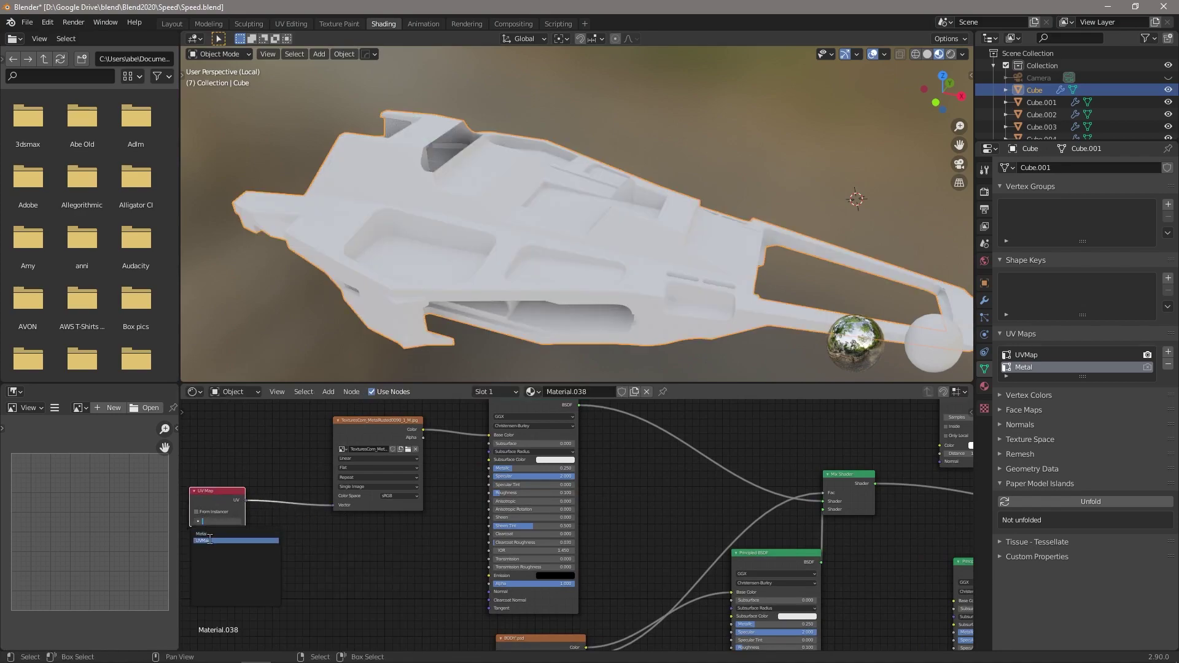
{"action": "left_click", "coordinate": [207, 534]}
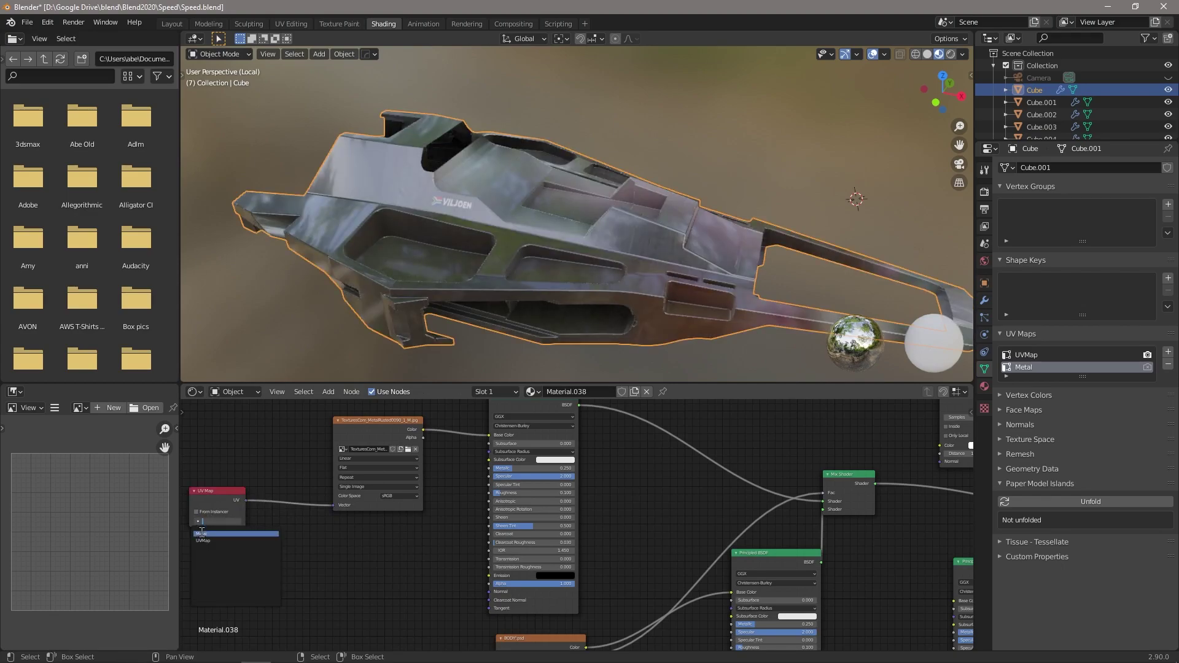
{"action": "left_click_drag", "start_coordinate": [209, 491], "coordinate": [261, 491]}
Add another UV Map node set to UVMap and connect it to the BODY.psd texture's Vector input
{"action": "middle_click_drag", "start_coordinate": [314, 595], "coordinate": [362, 509]}
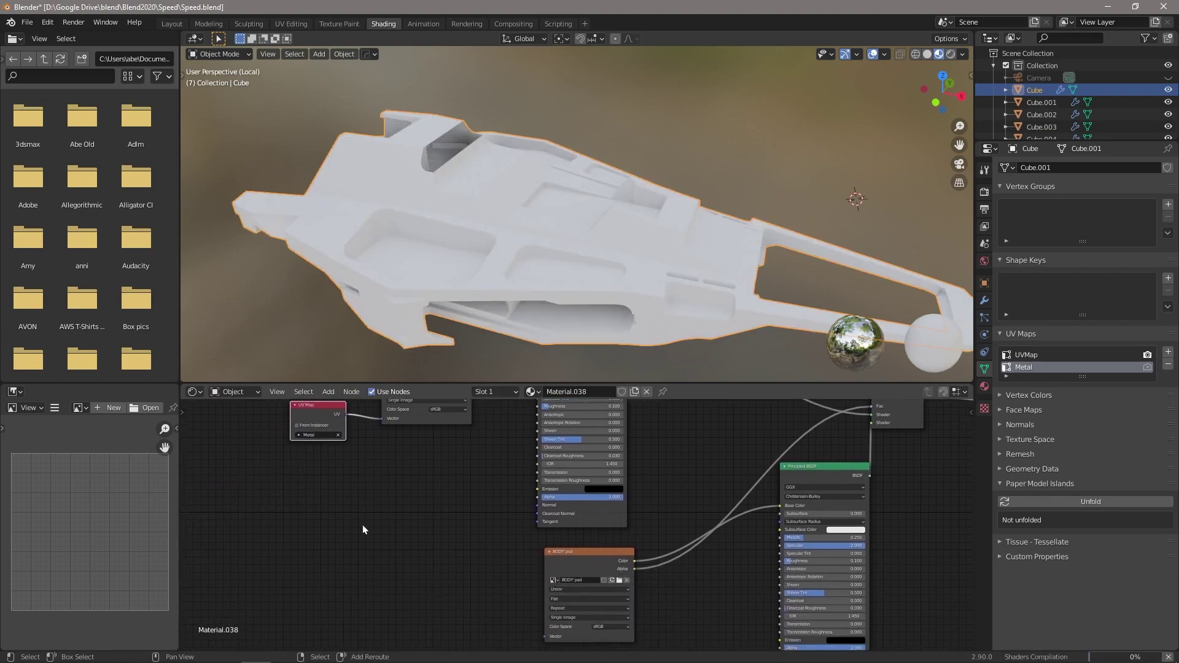
{"action": "middle_click_drag", "start_coordinate": [420, 562], "coordinate": [466, 544]}
{"action": "key", "text": "shift+a"}
{"action": "mouse_move", "coordinate": [453, 550]}
{"action": "left_click", "coordinate": [422, 521]}
{"action": "type", "text": "uv"}
{"action": "left_click", "coordinate": [437, 535]}
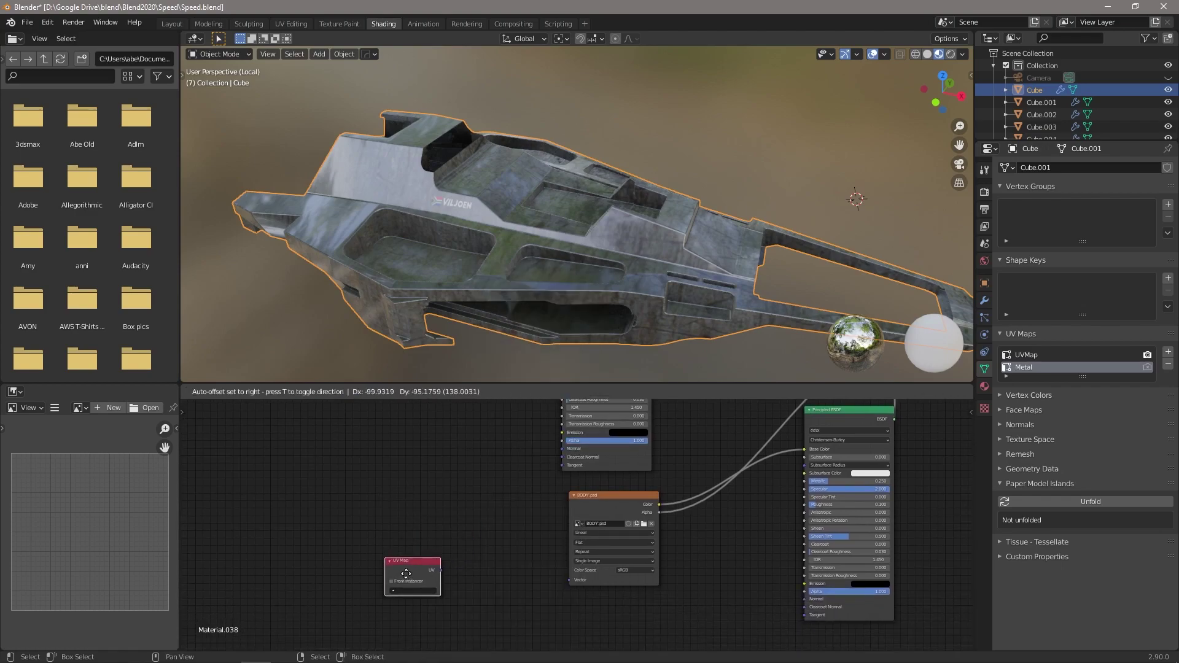
{"action": "left_click_drag", "start_coordinate": [441, 569], "coordinate": [574, 582]}
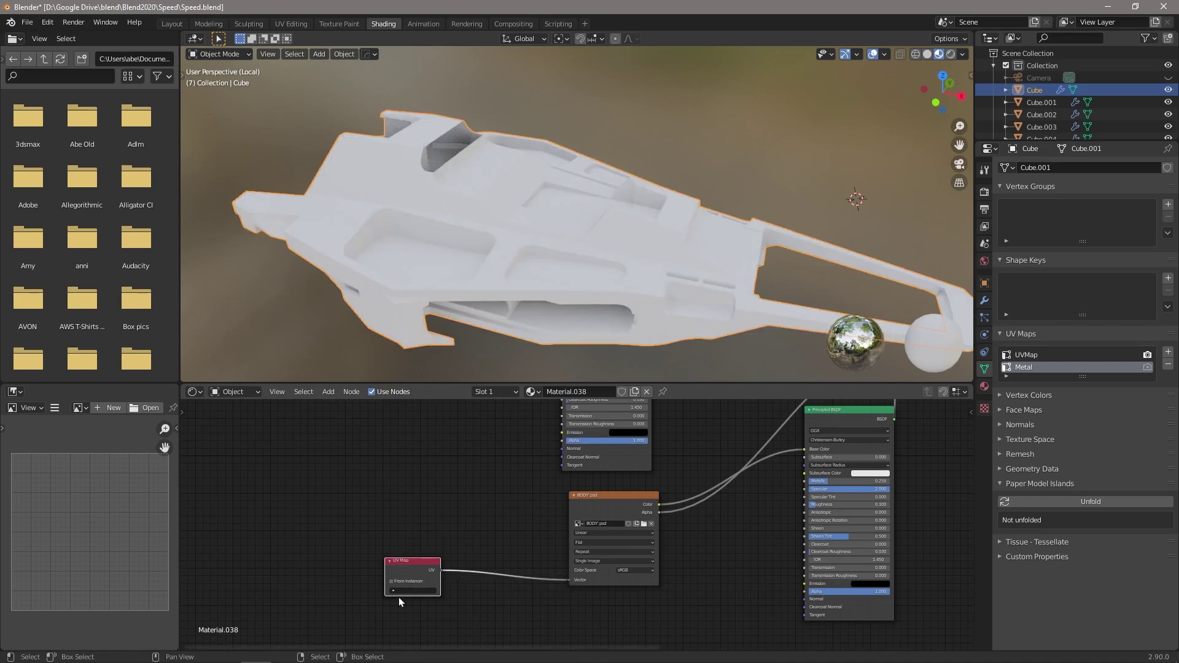
{"action": "left_click", "coordinate": [400, 591]}
{"action": "left_click", "coordinate": [403, 523]}
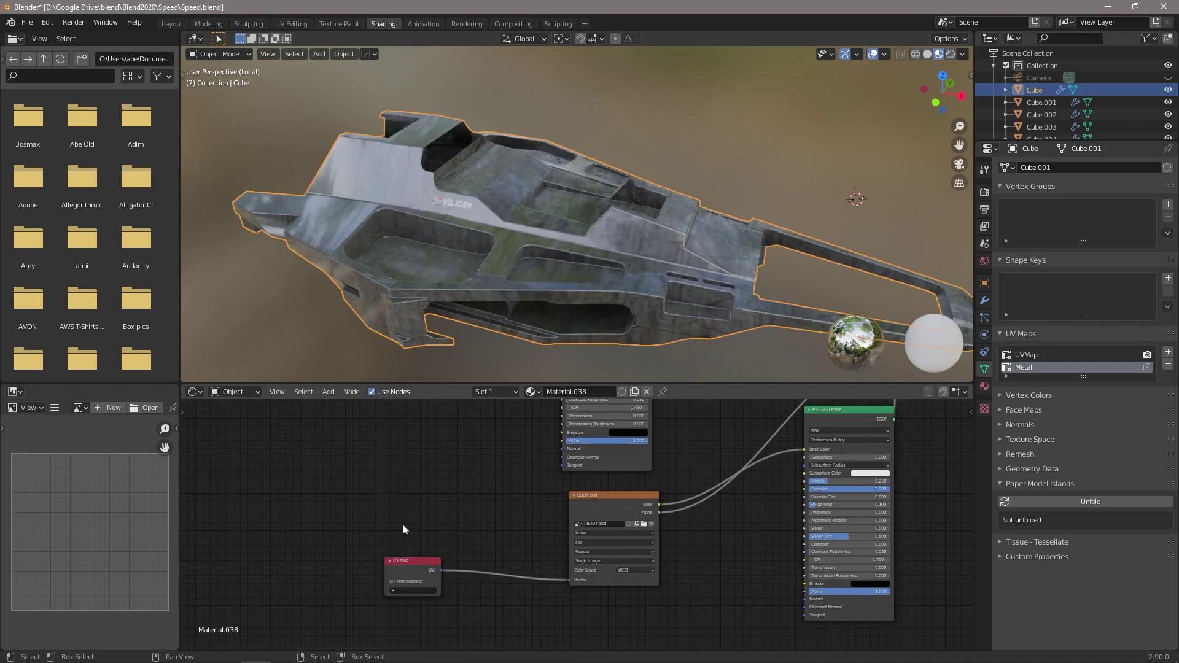
{"action": "left_click", "coordinate": [390, 592]}
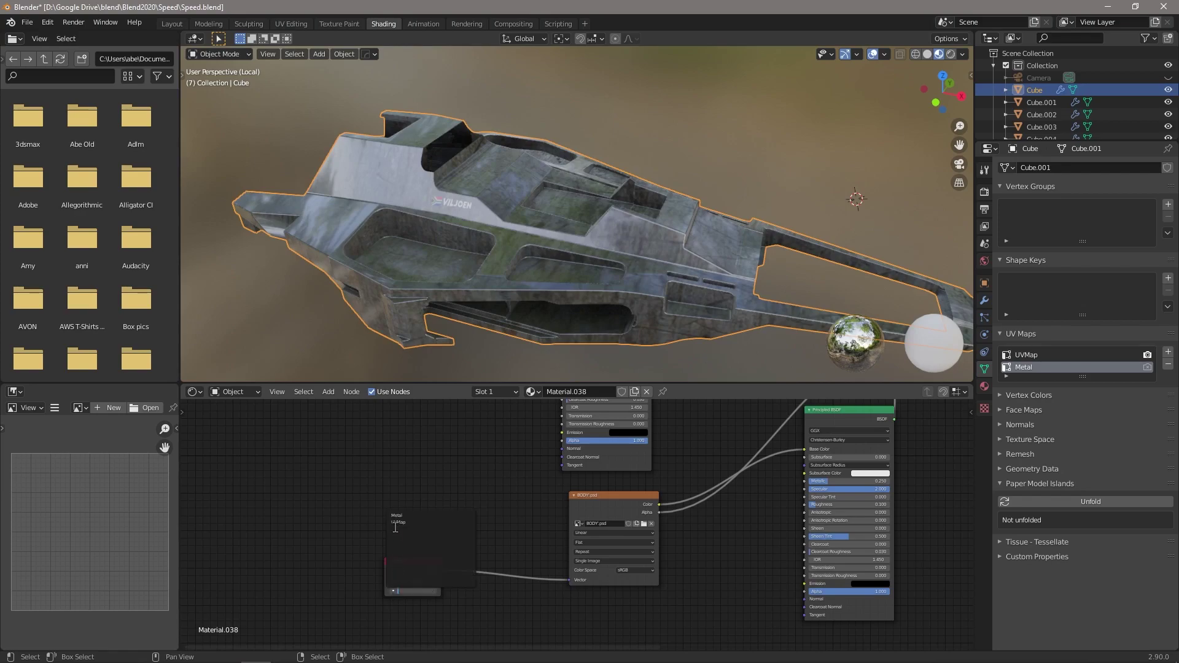
{"action": "left_click", "coordinate": [396, 523]}
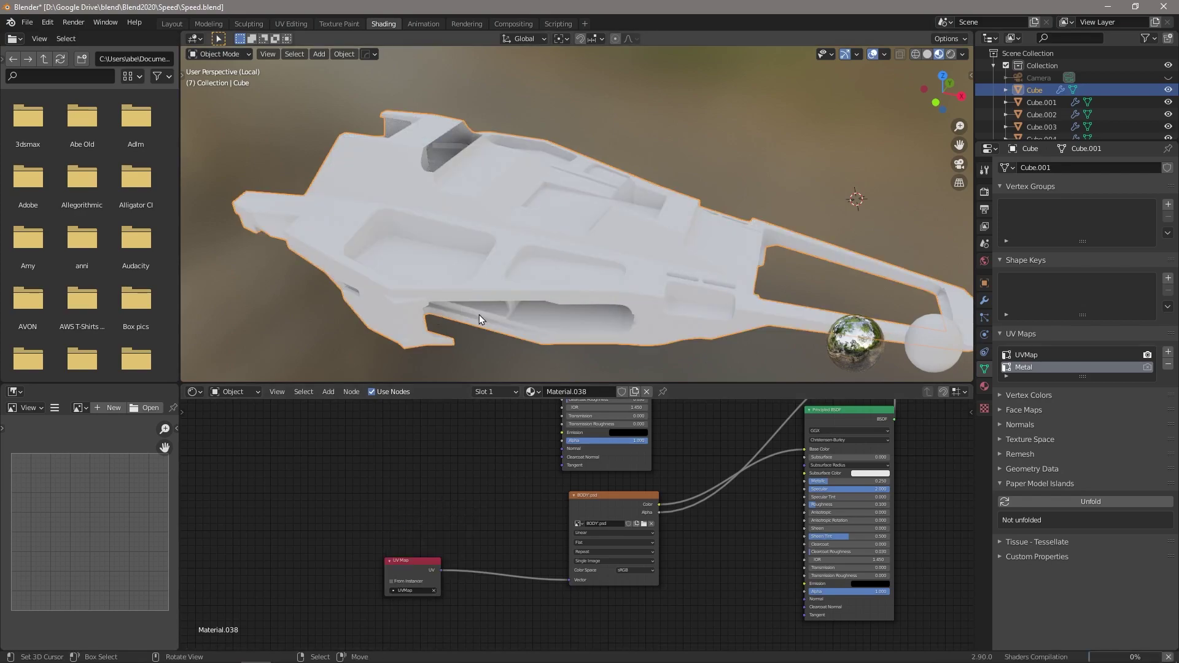
Leave local view and examine the metal-textured hull together with the rest of the spaceship
{"action": "middle_click_drag", "start_coordinate": [554, 309], "coordinate": [577, 275]}
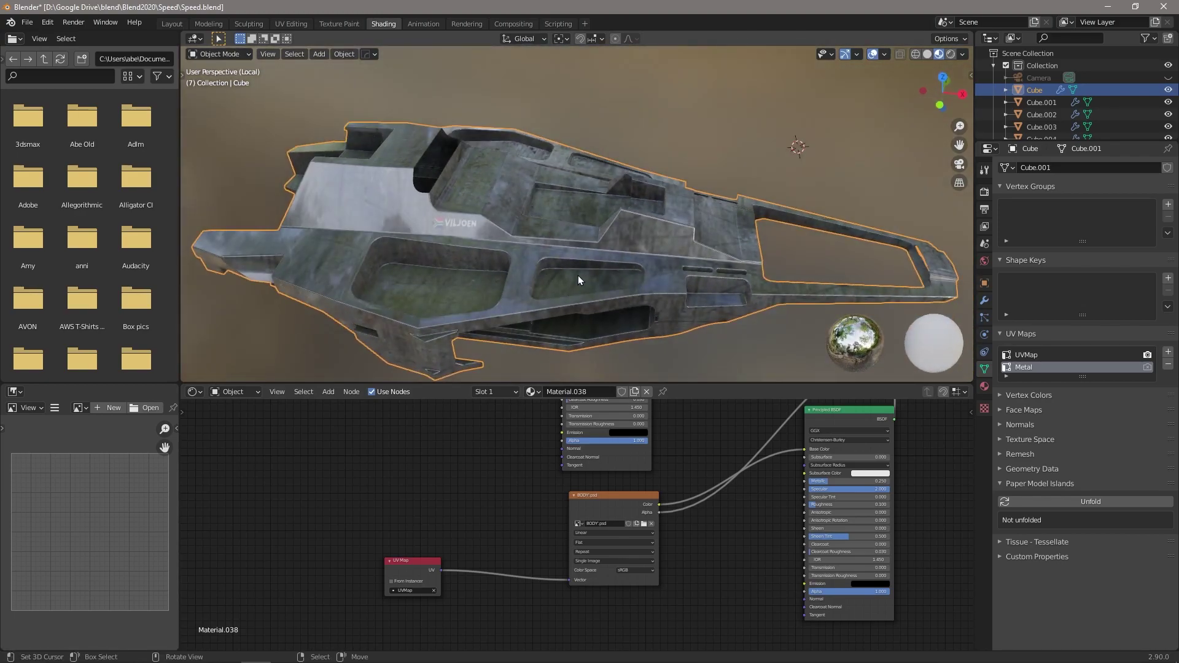
{"action": "key", "text": "KP_Divide"}
{"action": "scroll", "coordinate": [577, 275], "scroll_direction": "up", "scroll_amount": 3}
{"action": "scroll", "coordinate": [578, 274], "scroll_direction": "up", "scroll_amount": 8}
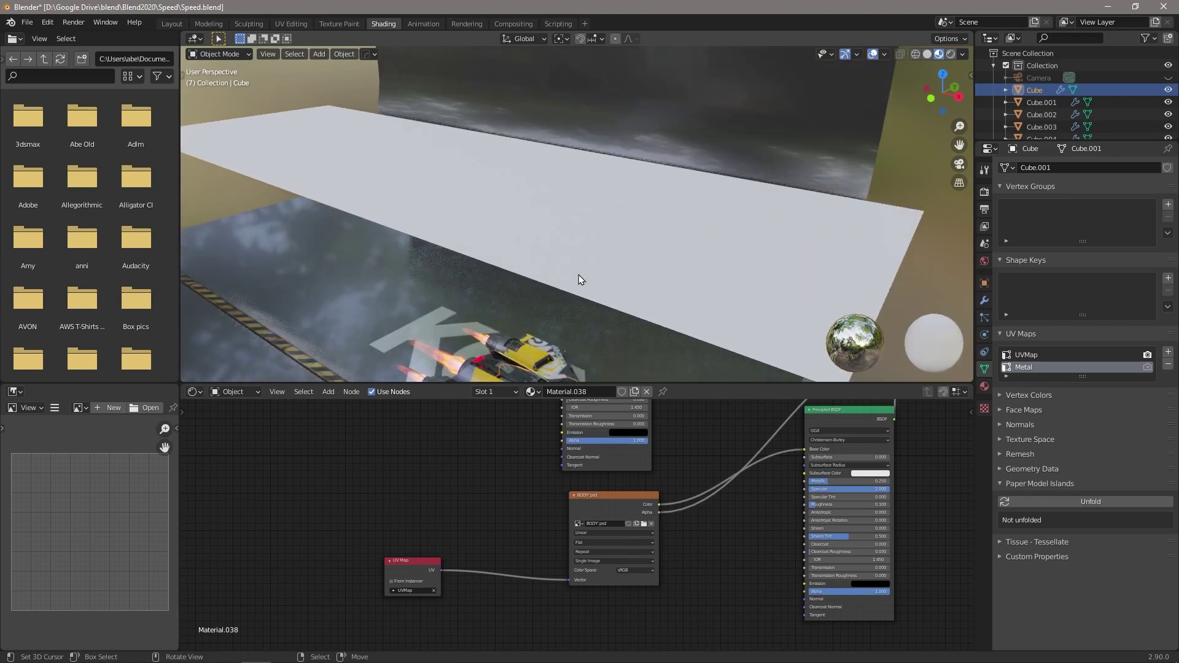
{"action": "scroll", "coordinate": [606, 280], "scroll_direction": "down", "scroll_amount": 2}
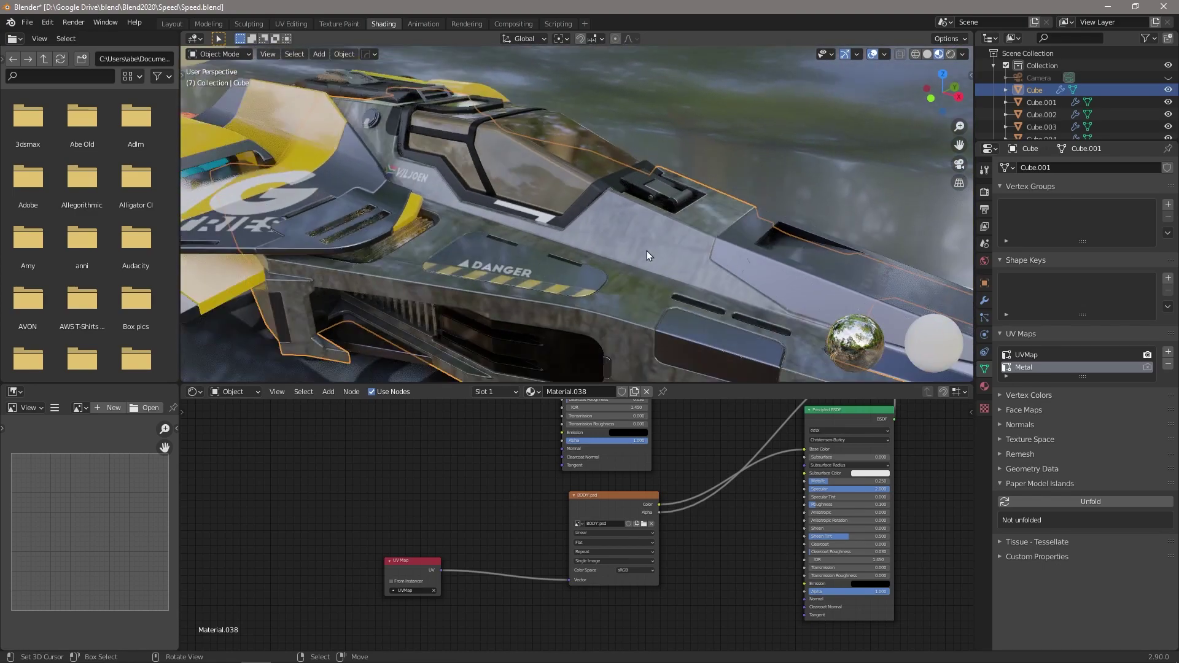
{"action": "left_click", "coordinate": [635, 247]}
{"action": "left_click", "coordinate": [649, 255]}
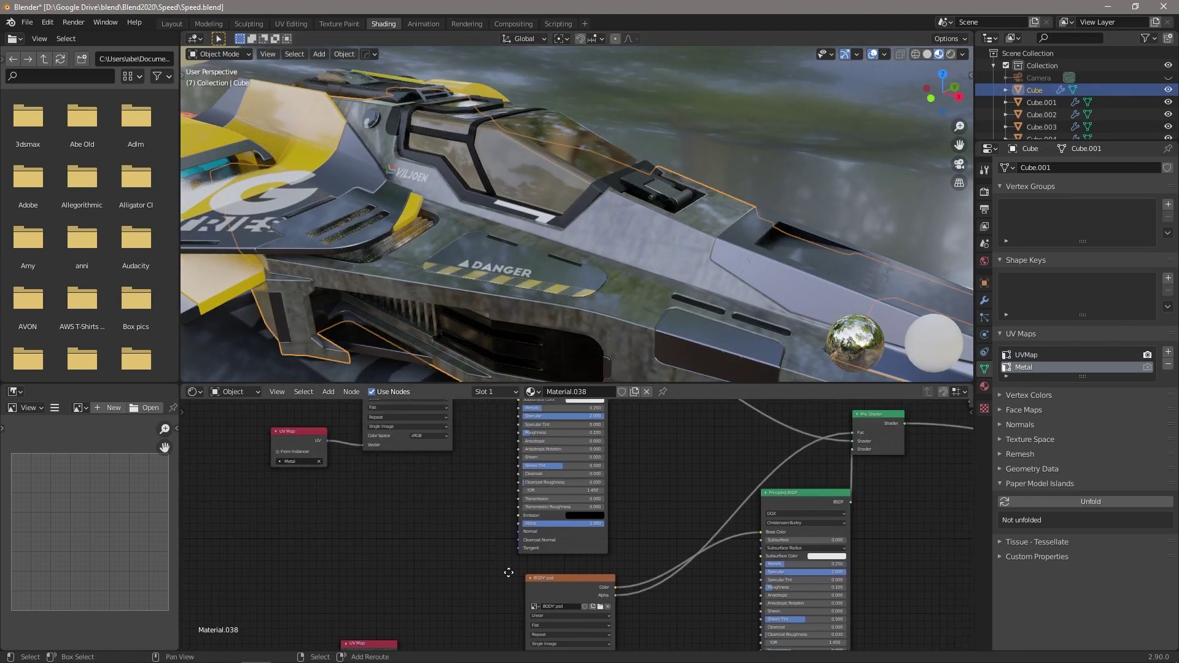
Scale the hull's entire Metal UV layout in the UV Editing workspace and return to Object Mode
{"action": "middle_click_drag", "start_coordinate": [428, 464], "coordinate": [458, 473]}
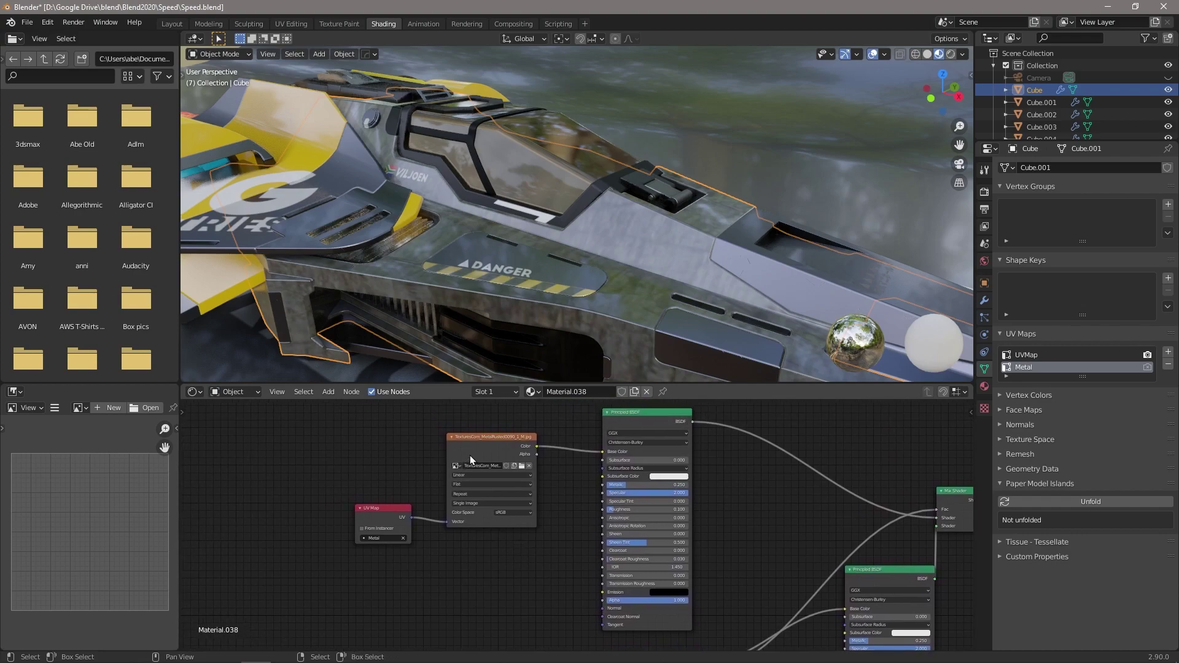
{"action": "left_click", "coordinate": [469, 455]}
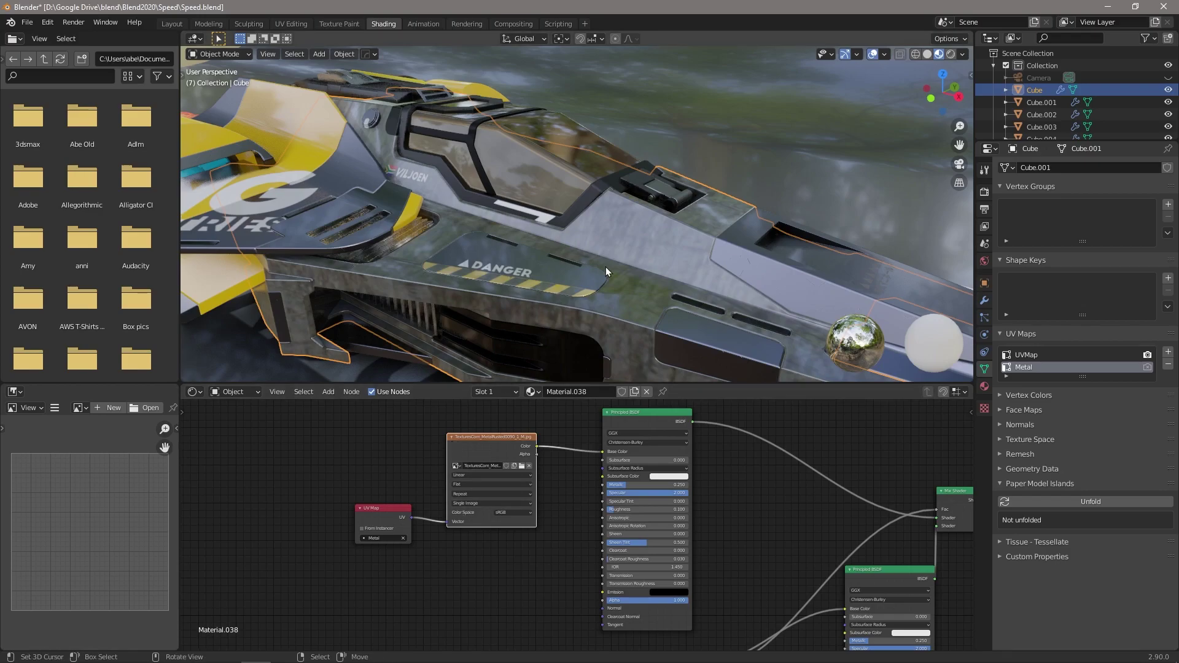
{"action": "key", "text": "Tab"}
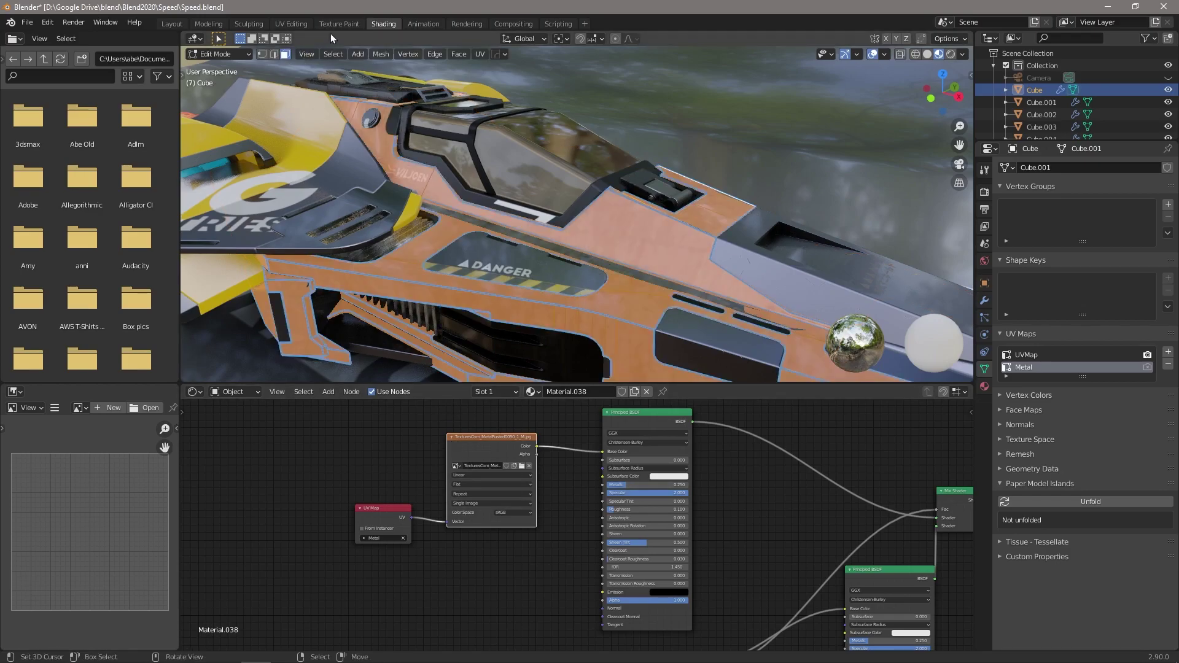
{"action": "left_click", "coordinate": [292, 24]}
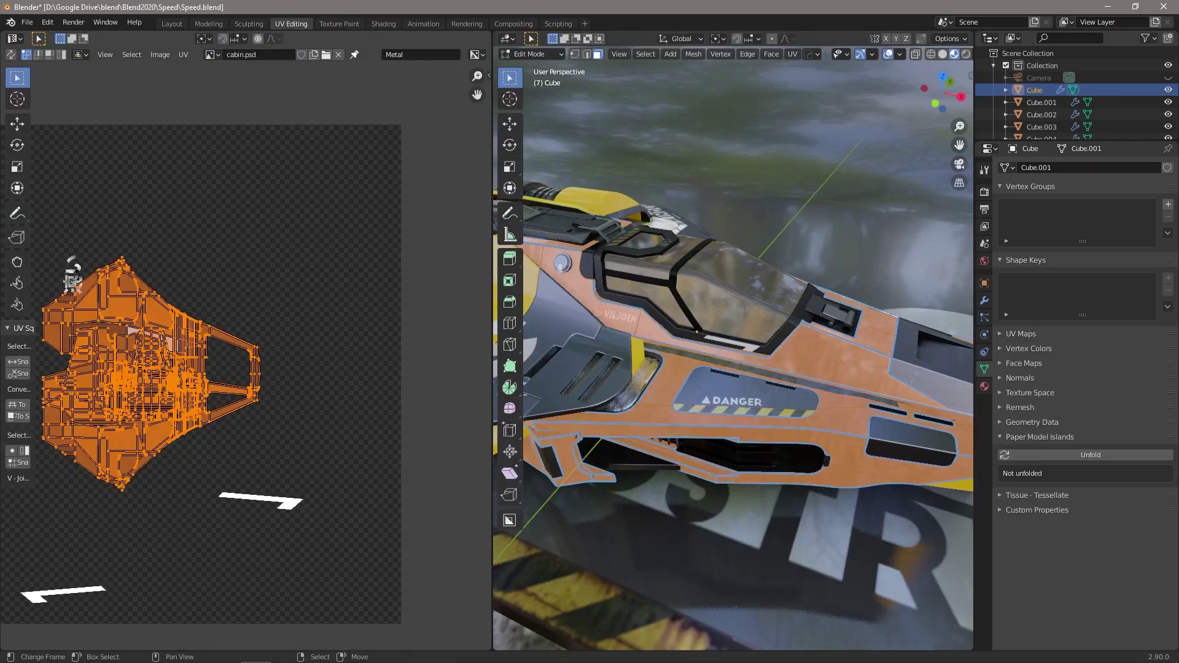
{"action": "key", "text": "s"}
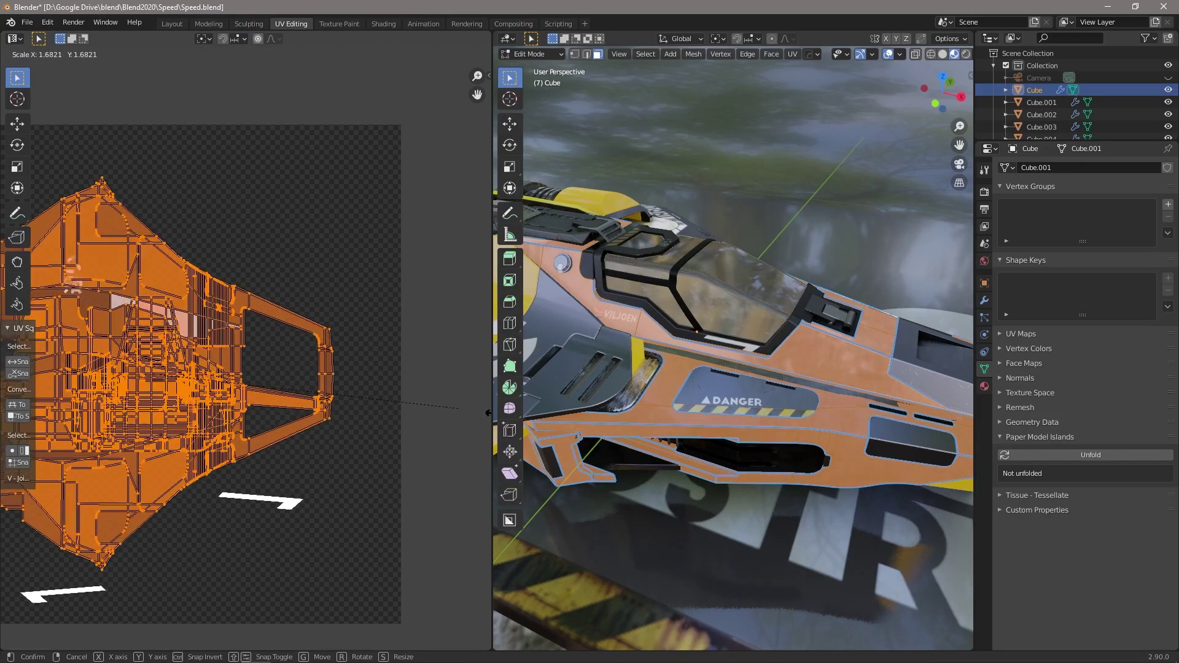
{"action": "left_click", "coordinate": [303, 406]}
{"action": "key", "text": "Tab"}
Examine the complete textured spaceship from several angles and distances
{"action": "middle_click_drag", "start_coordinate": [853, 386], "coordinate": [727, 385]}
{"action": "key", "text": "KP_0"}
{"action": "scroll", "coordinate": [737, 385], "scroll_direction": "up", "scroll_amount": 3}
{"action": "middle_click_drag", "start_coordinate": [604, 406], "coordinate": [654, 401]}
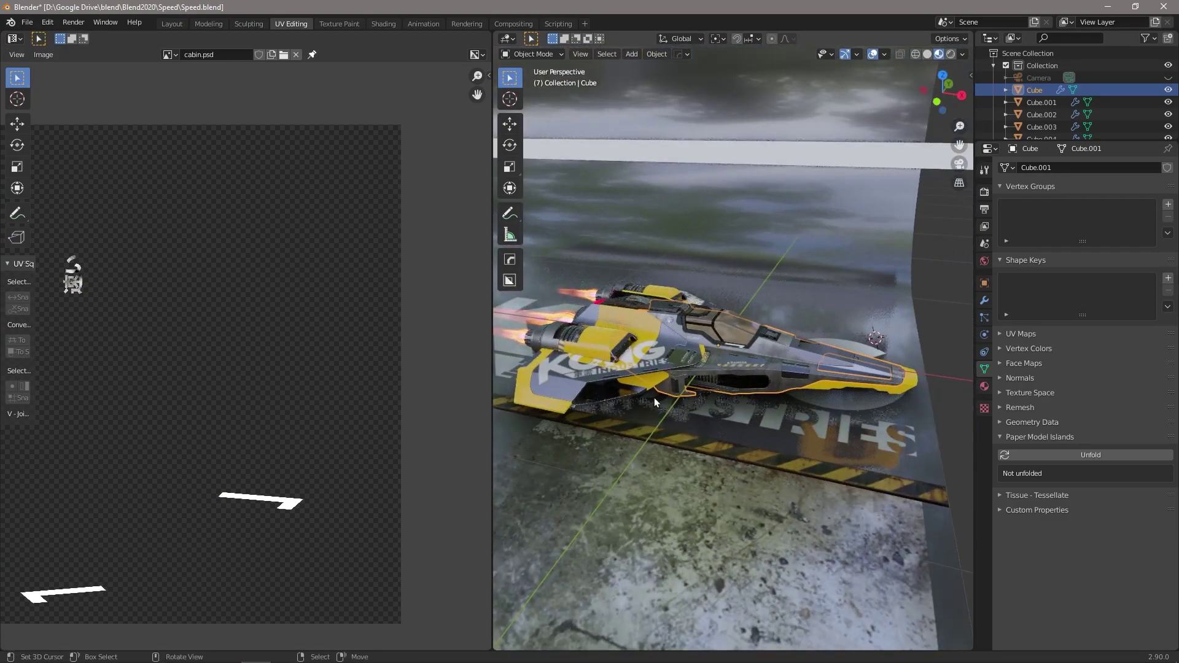
{"action": "scroll", "coordinate": [654, 402], "scroll_direction": "up", "scroll_amount": 6}
{"action": "middle_click_drag", "start_coordinate": [607, 318], "coordinate": [603, 307]}
{"action": "middle_click_drag", "start_coordinate": [785, 345], "coordinate": [745, 426]}
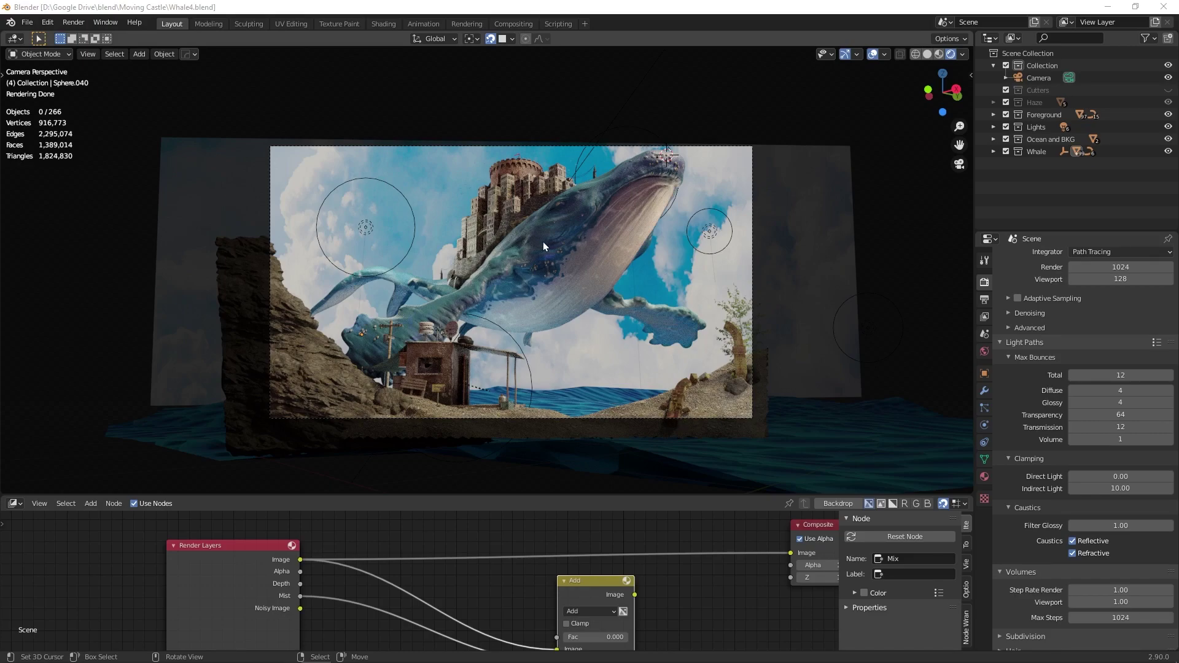
{"action": "left_click", "coordinate": [471, 237]}
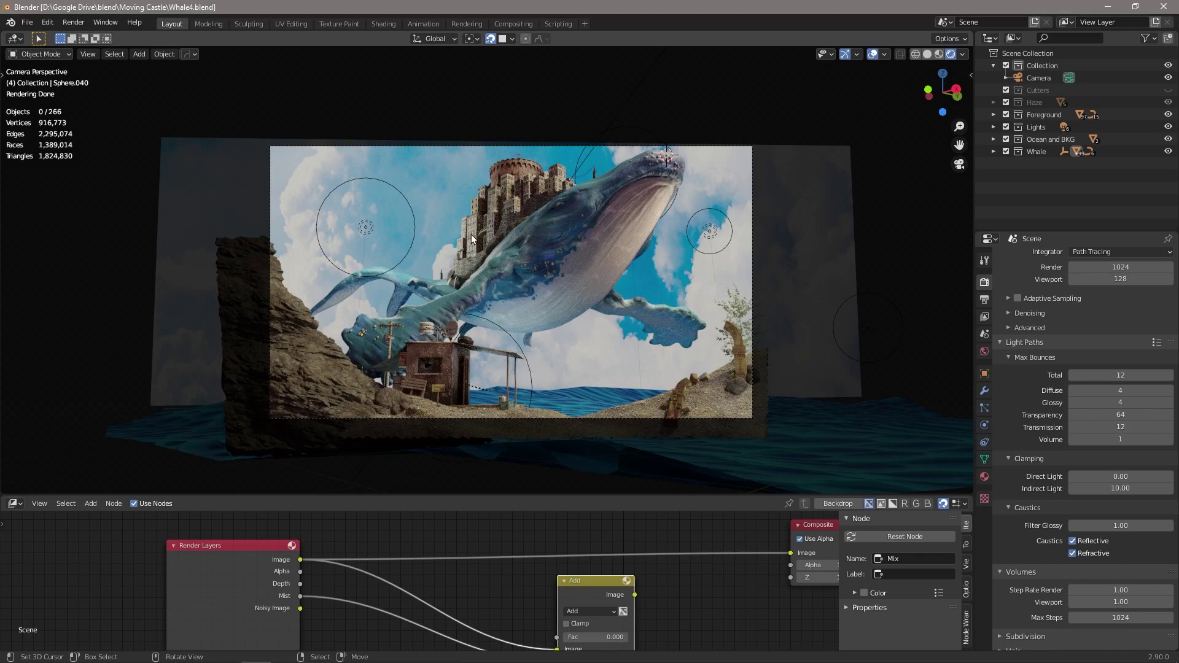
Isolate one castle building in local view and examine its facade texture in Material Preview shading
{"action": "key", "text": "KP_Divide"}
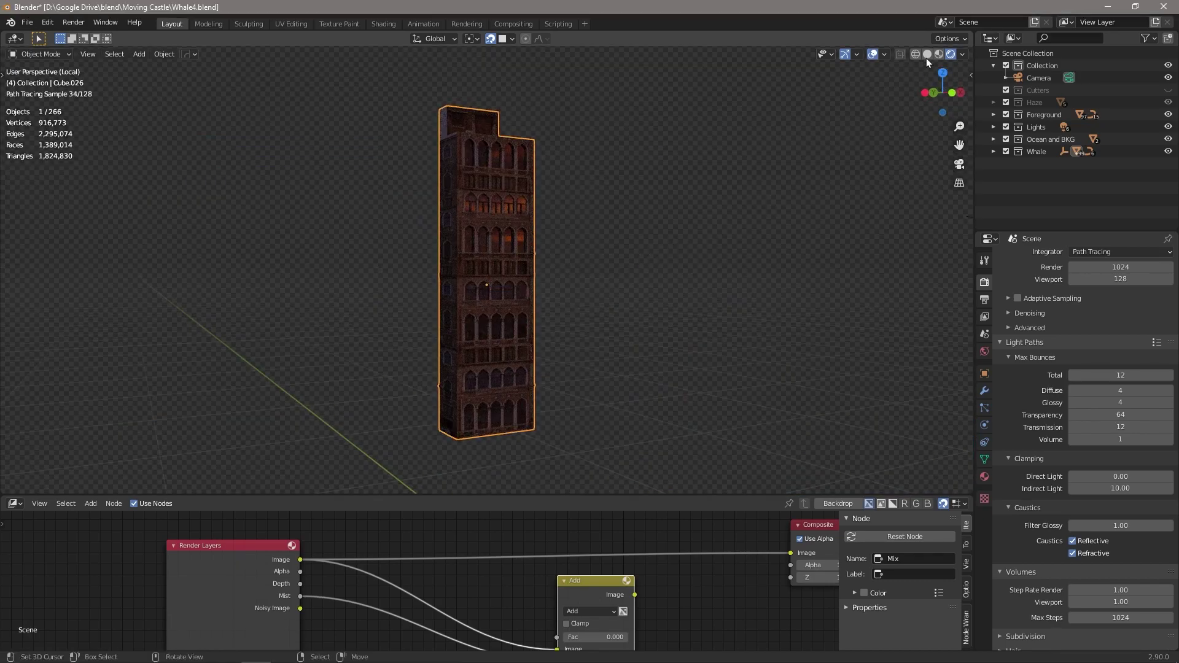
{"action": "key", "text": "z"}
{"action": "key", "text": "2"}
{"action": "mouse_move", "coordinate": [559, 305]}
{"action": "middle_mouse_down"}
{"action": "mouse_move", "coordinate": [480, 322]}
{"action": "mouse_move", "coordinate": [478, 297]}
{"action": "mouse_move", "coordinate": [501, 342]}
{"action": "middle_mouse_up"}
{"action": "scroll", "coordinate": [469, 325], "scroll_direction": "up", "scroll_amount": 1}
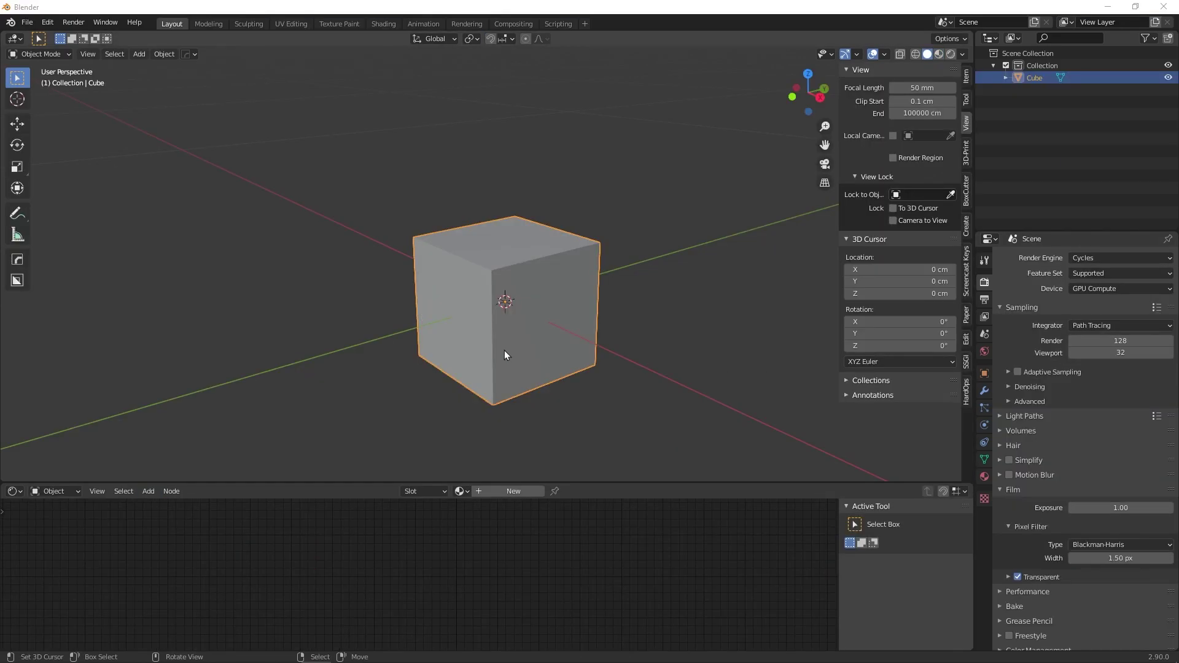
{"action": "scroll", "coordinate": [506, 348], "scroll_direction": "down", "scroll_amount": 2}
{"action": "scroll", "coordinate": [502, 318], "scroll_direction": "up", "scroll_amount": 2}
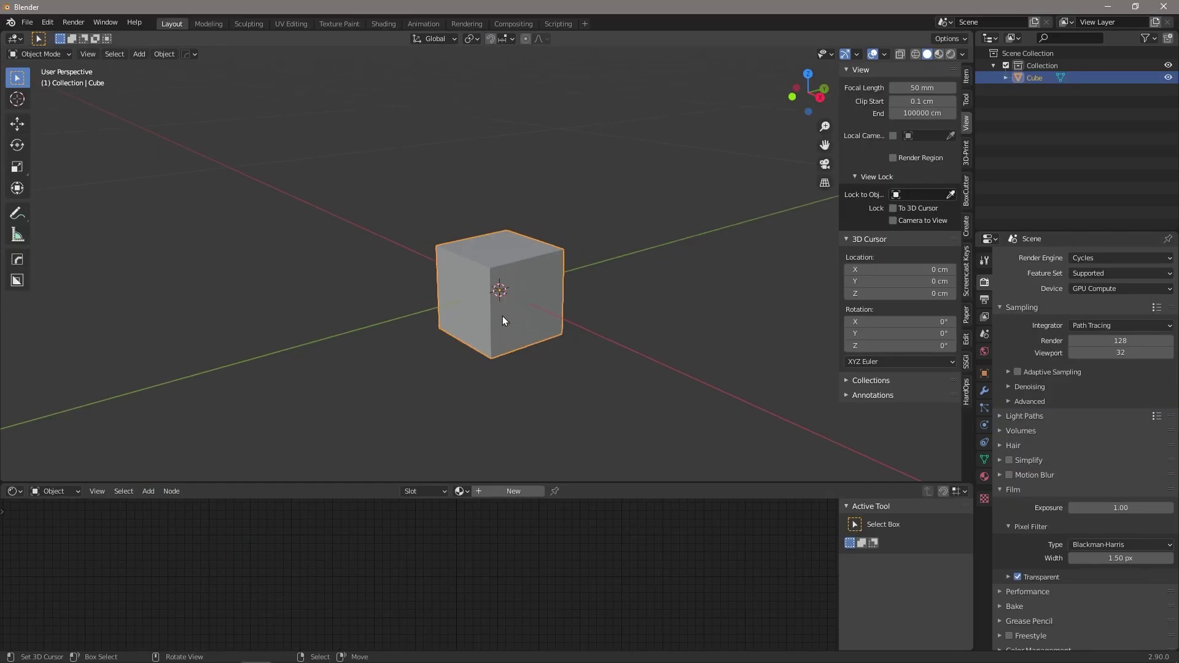
Stretch the cube along Z into a tall tower and apply its scale
{"action": "key", "text": "s"}
{"action": "key", "text": "z"}
{"action": "left_click", "coordinate": [646, 352]}
{"action": "scroll", "coordinate": [542, 326], "scroll_direction": "down", "scroll_amount": 4}
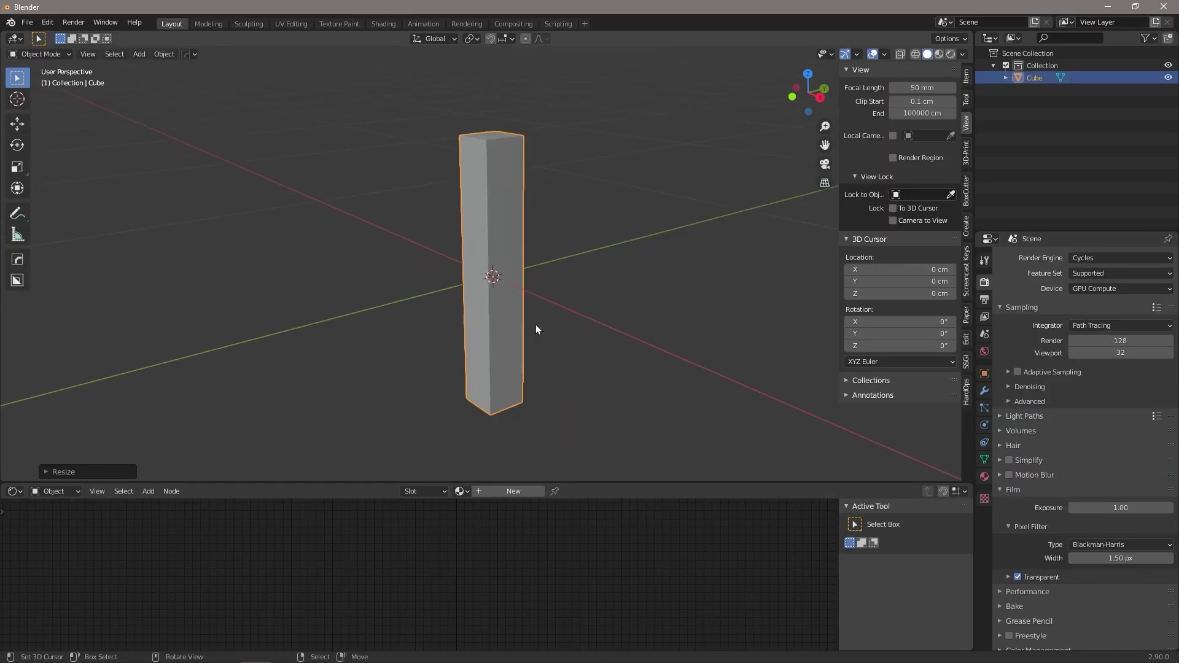
{"action": "key", "text": "s"}
{"action": "key", "text": "z"}
{"action": "left_click", "coordinate": [569, 316]}
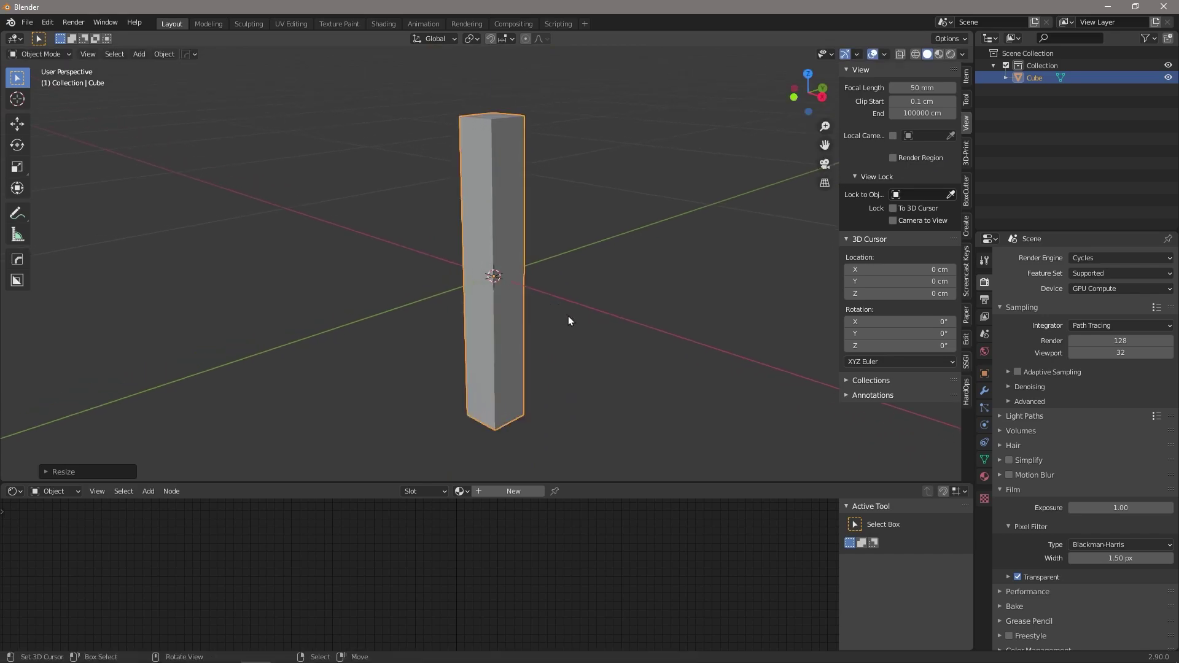
{"action": "key", "text": "ctrl+a"}
{"action": "left_click", "coordinate": [537, 314]}
Create a new material for the tower, bring in 3.jpg as an Image Texture node and connect its Color to Base Color
{"action": "left_click", "coordinate": [506, 490]}
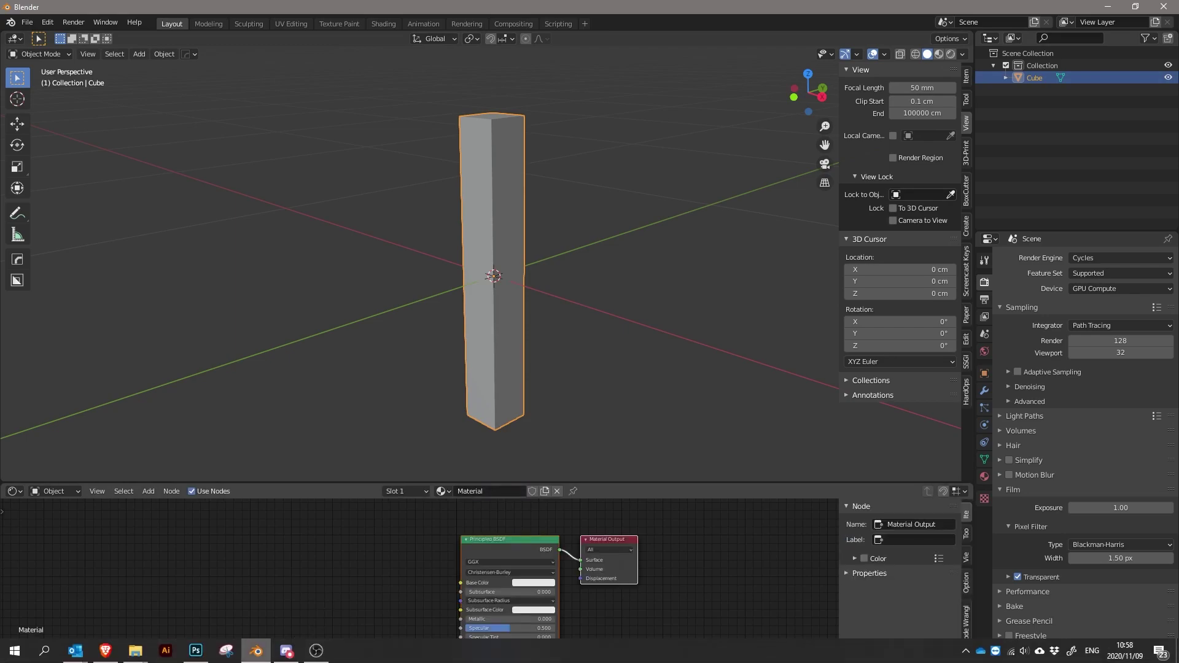
{"action": "mouse_move", "coordinate": [137, 655]}
{"action": "left_click", "coordinate": [310, 607]}
{"action": "left_click", "coordinate": [351, 190]}
{"action": "left_click_drag", "start_coordinate": [352, 189], "coordinate": [295, 583]}
{"action": "left_click_drag", "start_coordinate": [393, 597], "coordinate": [342, 582]}
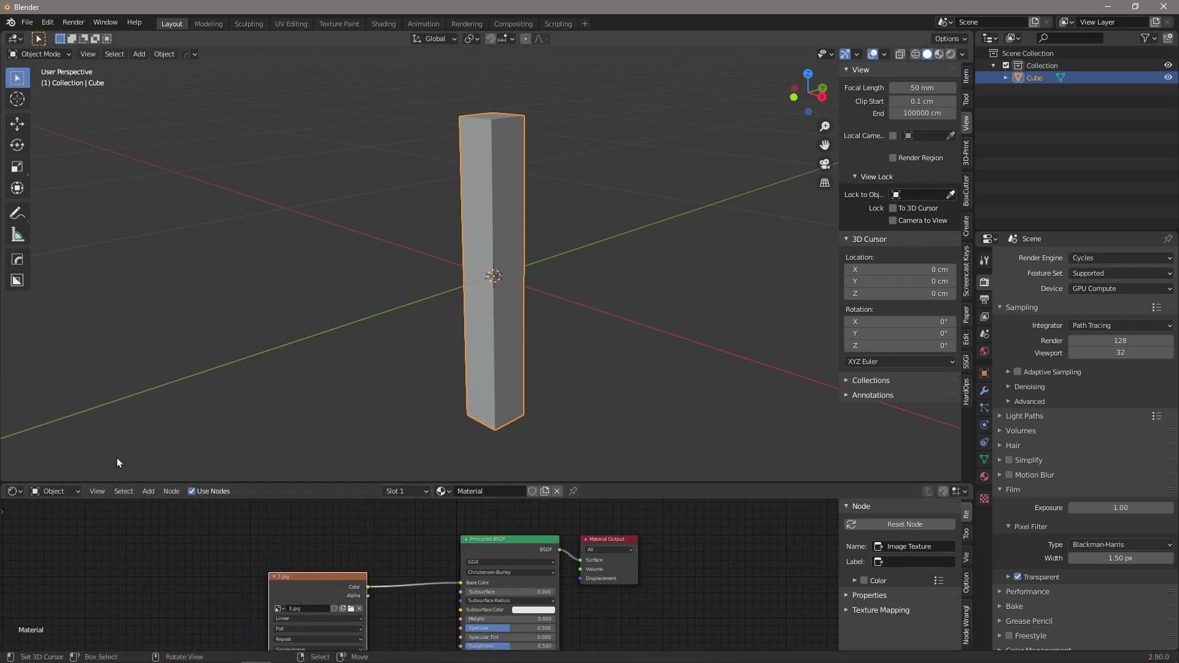
Switch the tower to Rendered shading and inspect how the facade image falls on its sides
{"action": "left_click", "coordinate": [951, 54]}
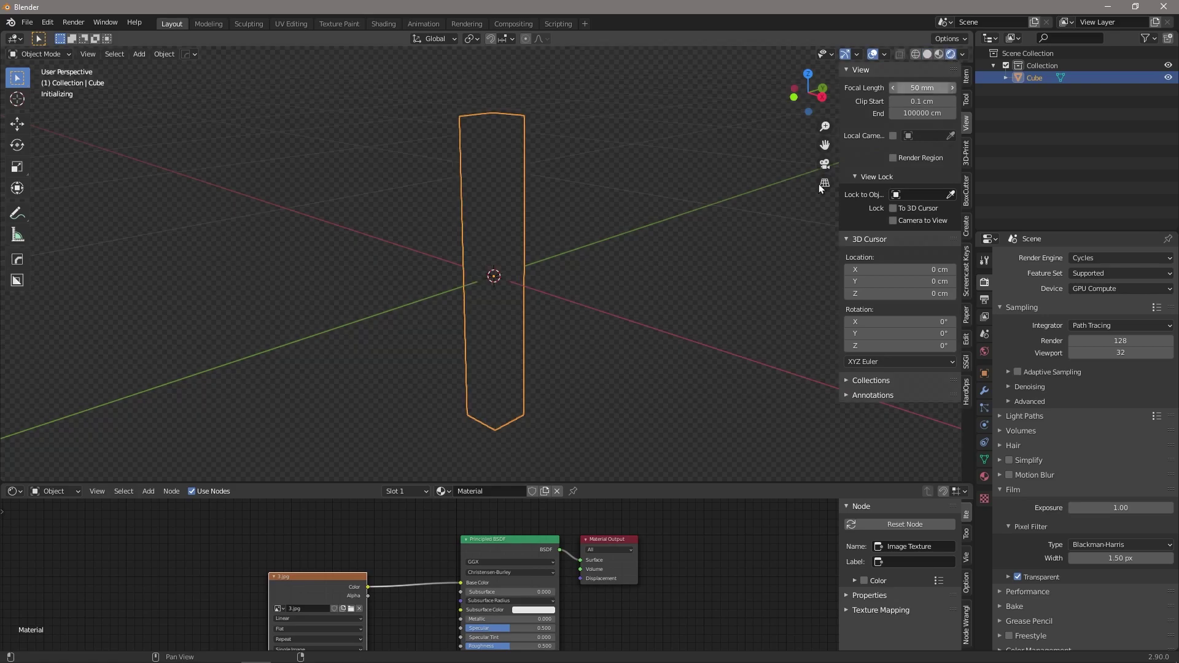
{"action": "mouse_move", "coordinate": [519, 337]}
{"action": "middle_mouse_down"}
{"action": "mouse_move", "coordinate": [579, 337]}
{"action": "mouse_move", "coordinate": [513, 350]}
{"action": "middle_mouse_up"}
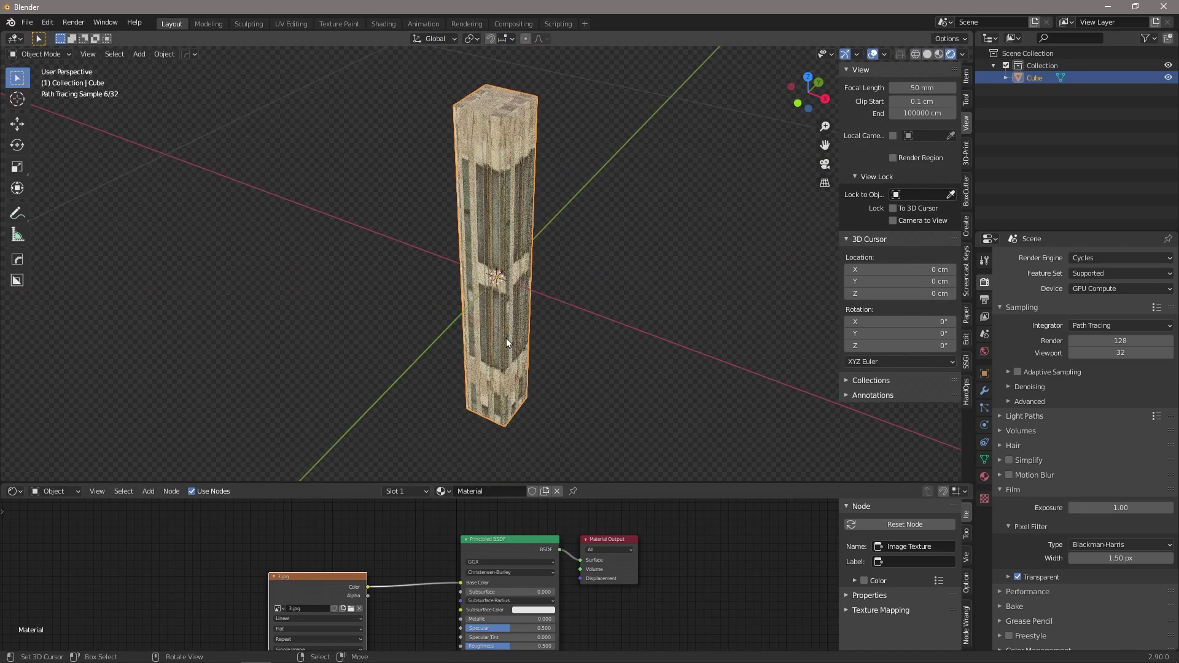
{"action": "key", "text": "KP_3"}
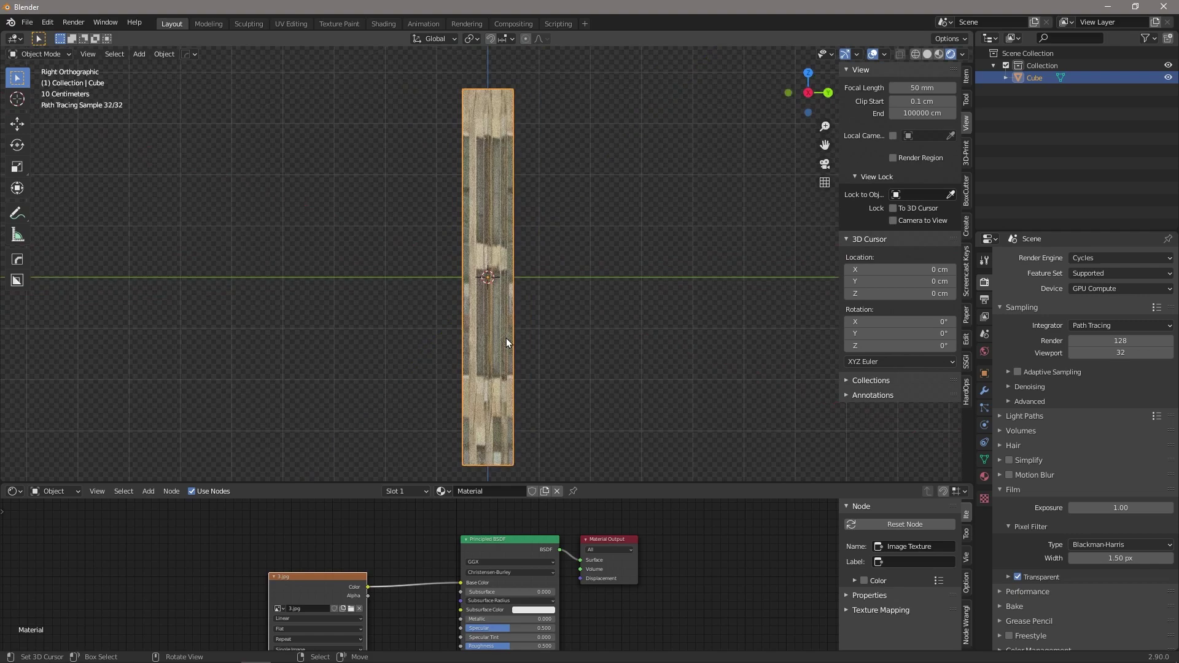
Enter Edit Mode in front view and UV map the tower with Project From View
{"action": "key", "text": "KP_1"}
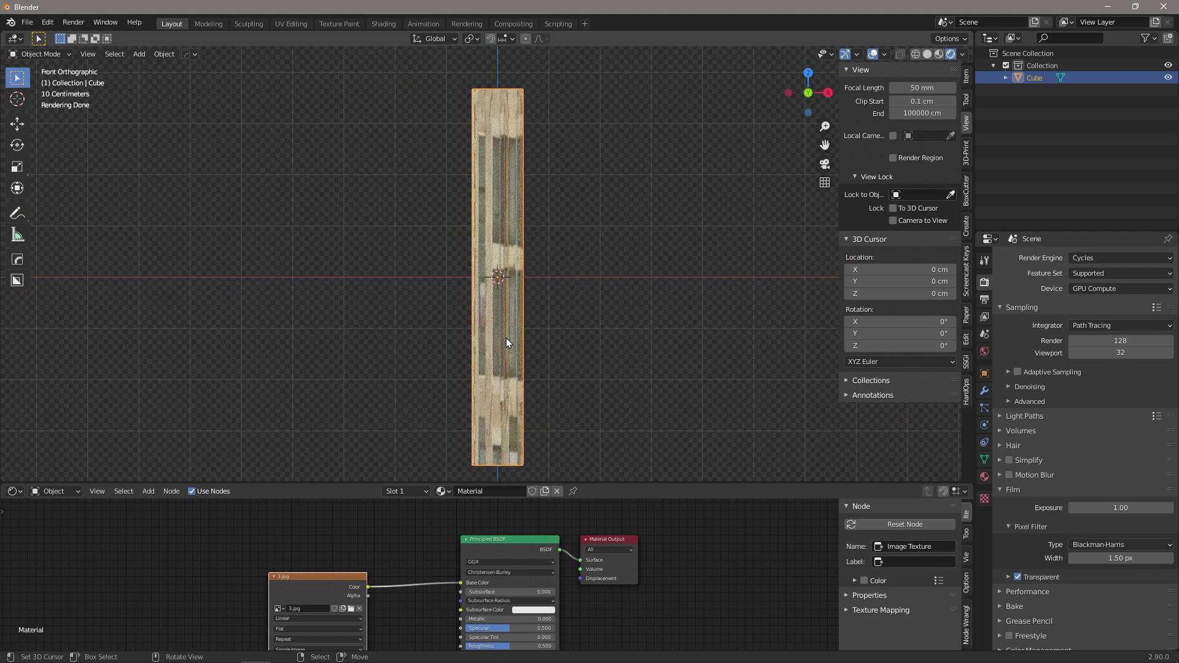
{"action": "key", "text": "Tab"}
{"action": "key", "text": "u"}
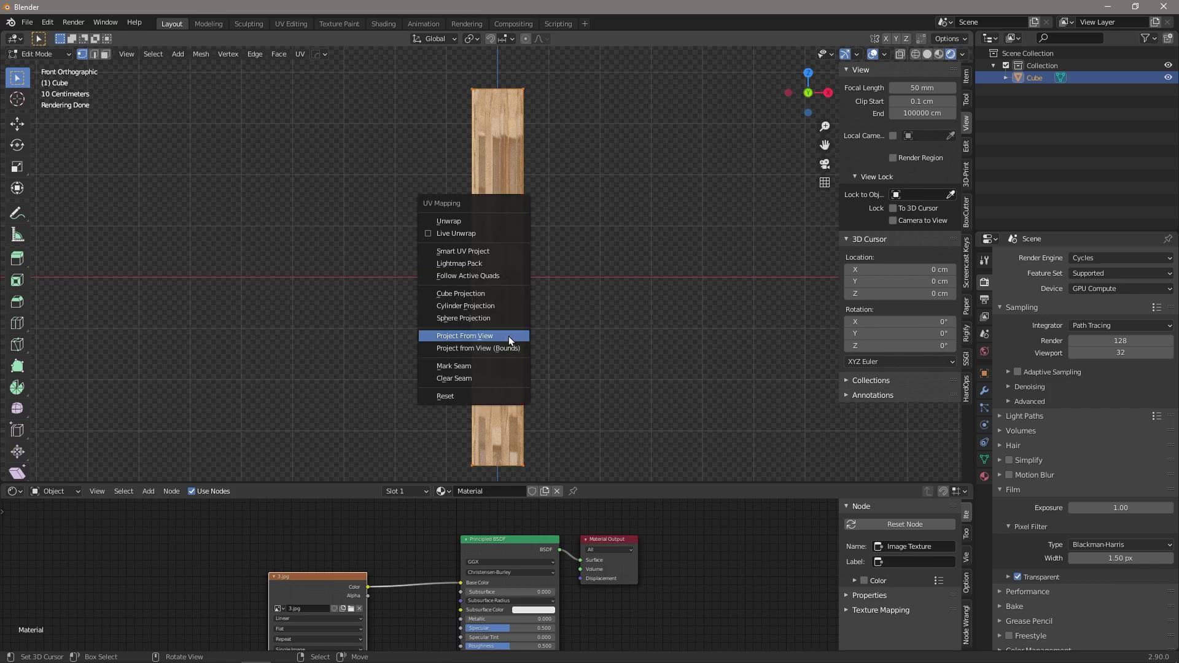
{"action": "left_click", "coordinate": [508, 337]}
Open the UV Editing workspace and scale the tower's entire UV layout up to the height of the 3.jpg facade
{"action": "left_click", "coordinate": [290, 25]}
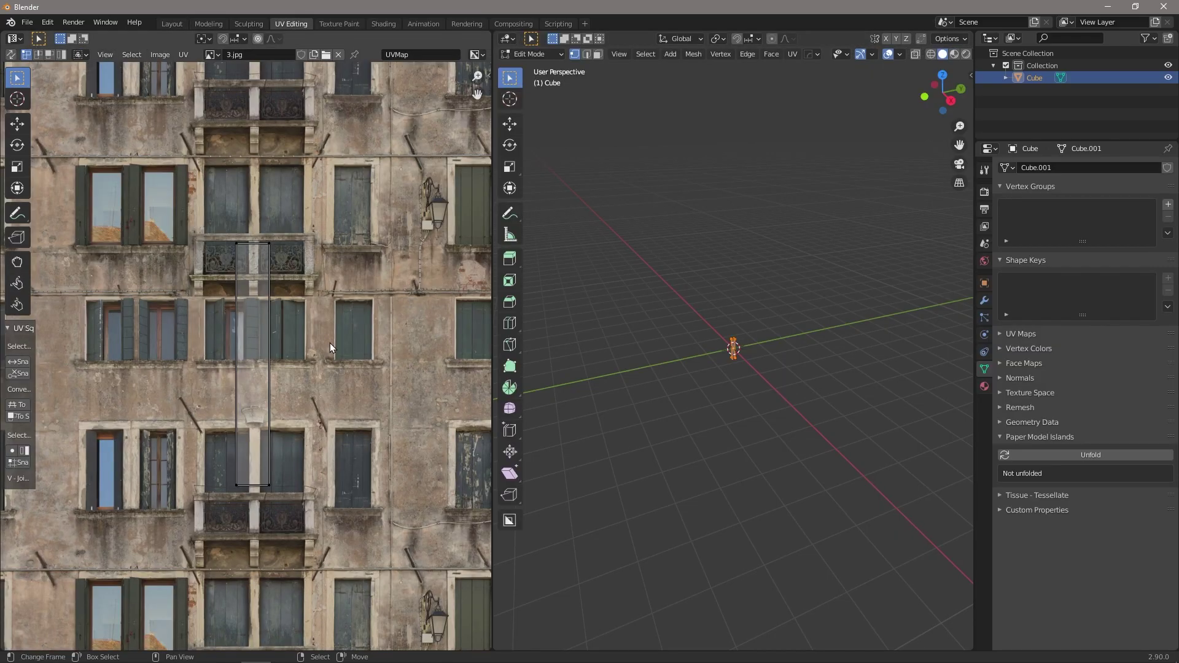
{"action": "key", "text": "Home"}
{"action": "key", "text": "a"}
{"action": "key", "text": "s"}
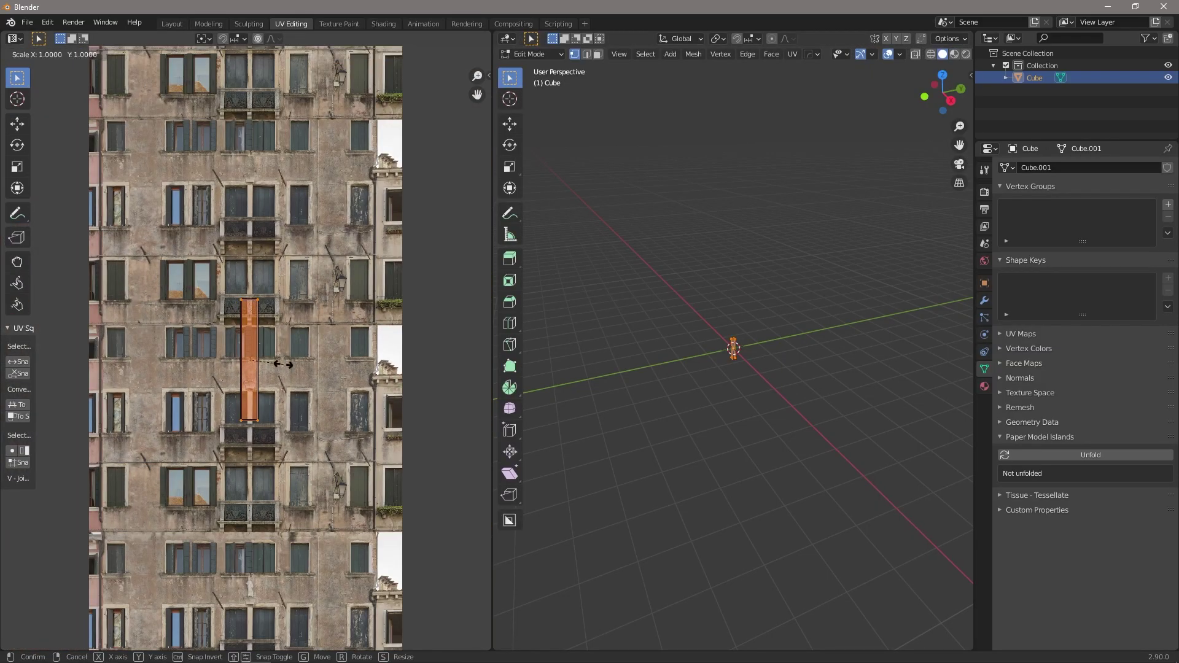
{"action": "scroll", "coordinate": [284, 365], "scroll_direction": "down", "scroll_amount": 5}
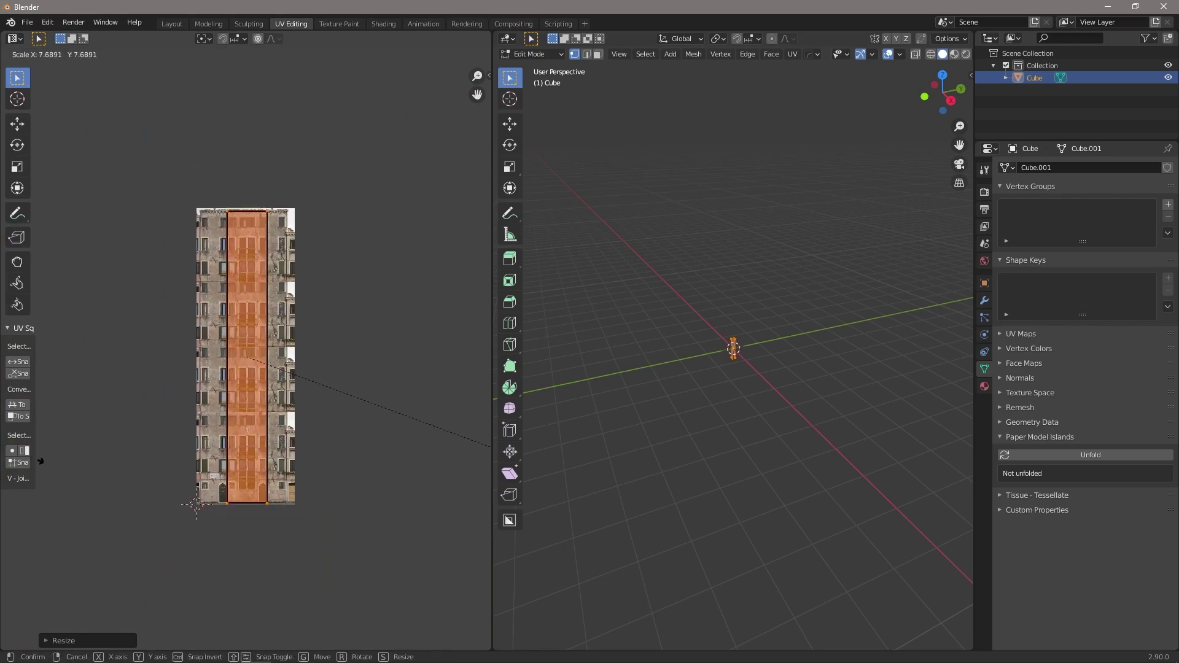
{"action": "left_click", "coordinate": [670, 310]}
Project the tower's UVs from the right view and scale them to the height of the facade image
{"action": "key", "text": "KP_3"}
{"action": "scroll", "coordinate": [672, 312], "scroll_direction": "up", "scroll_amount": 8}
{"action": "key", "text": "u"}
{"action": "left_click", "coordinate": [744, 308]}
{"action": "key", "text": "s"}
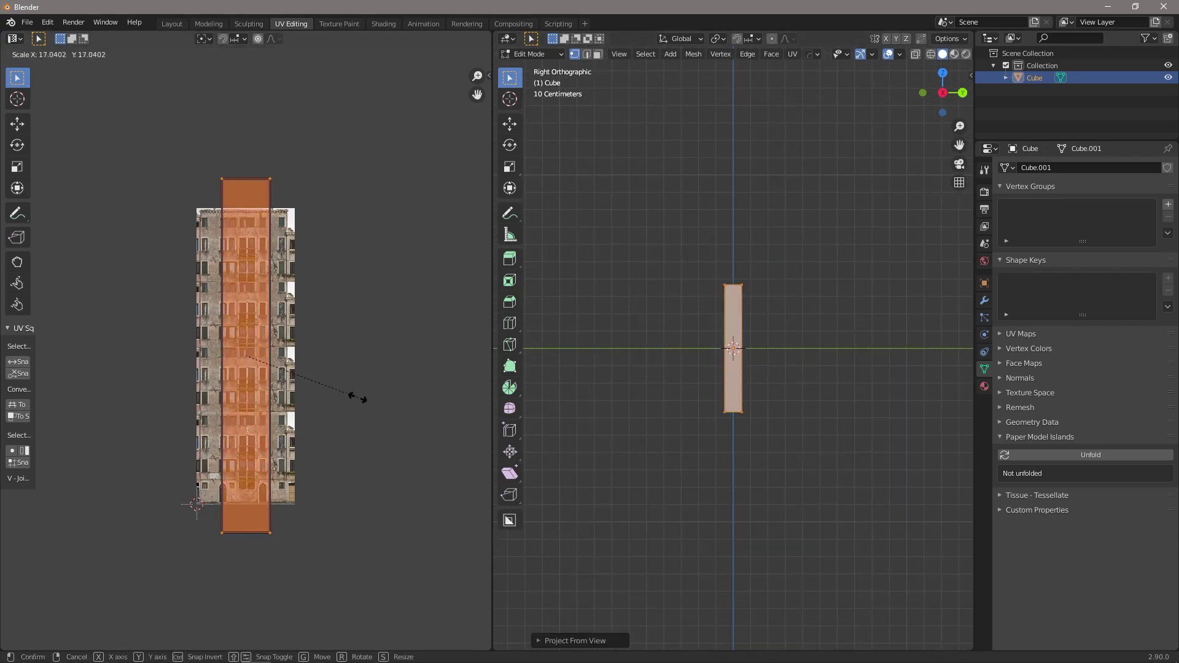
{"action": "left_click", "coordinate": [332, 390]}
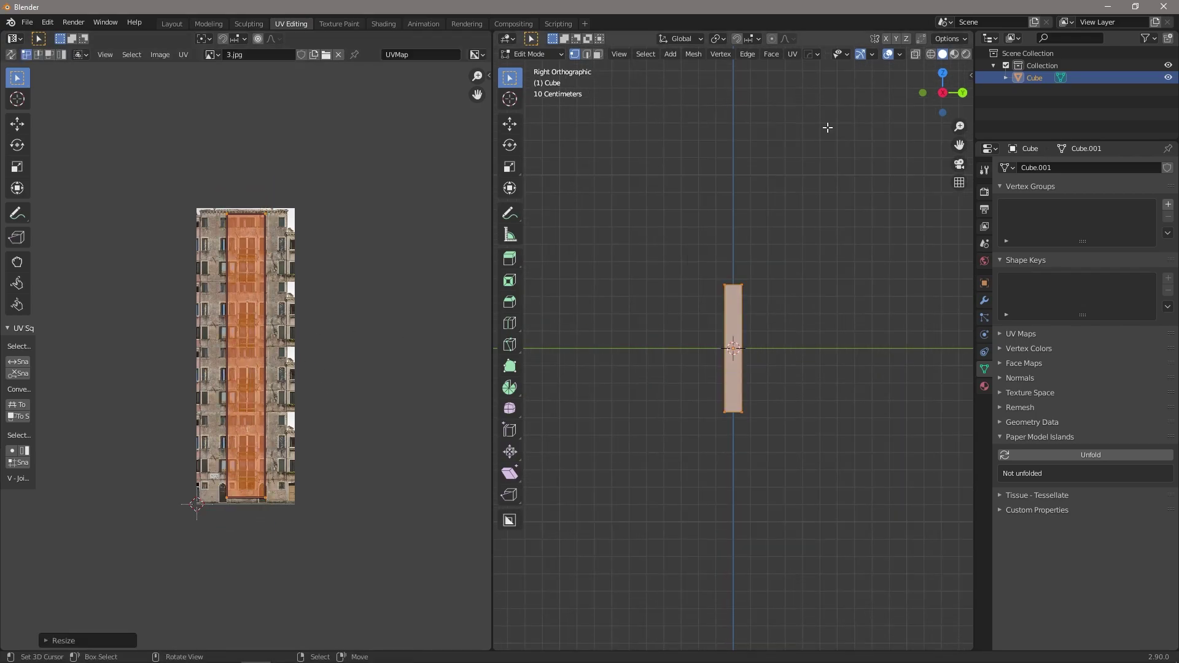
Switch the 3D view to Material Preview shading and inspect the tower's texture on neighbouring sides
{"action": "left_click", "coordinate": [954, 54]}
{"action": "middle_click_drag", "start_coordinate": [829, 344], "coordinate": [746, 311]}
{"action": "key", "text": "Tab"}
{"action": "scroll", "coordinate": [767, 347], "scroll_direction": "up", "scroll_amount": 4}
{"action": "key", "text": "Tab"}
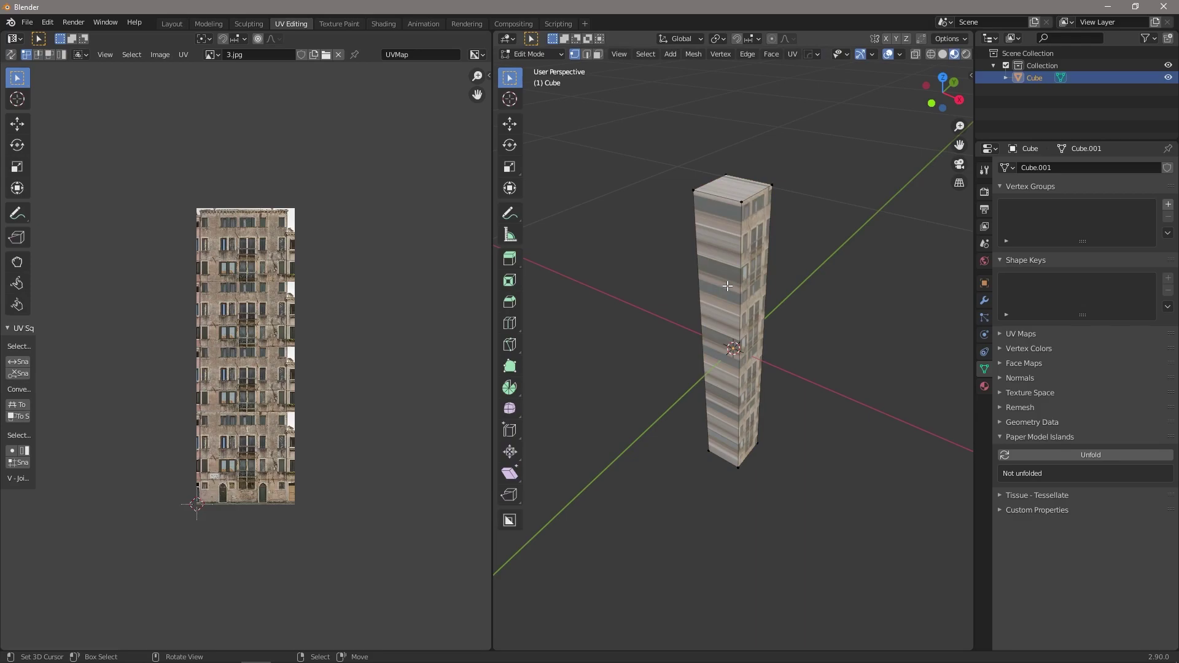
In face select mode, project the tower's front face from the front view and scale its UVs to fit the facade
{"action": "key", "text": "a"}
{"action": "key", "text": "3"}
{"action": "key", "text": "KP_1"}
{"action": "key", "text": "u"}
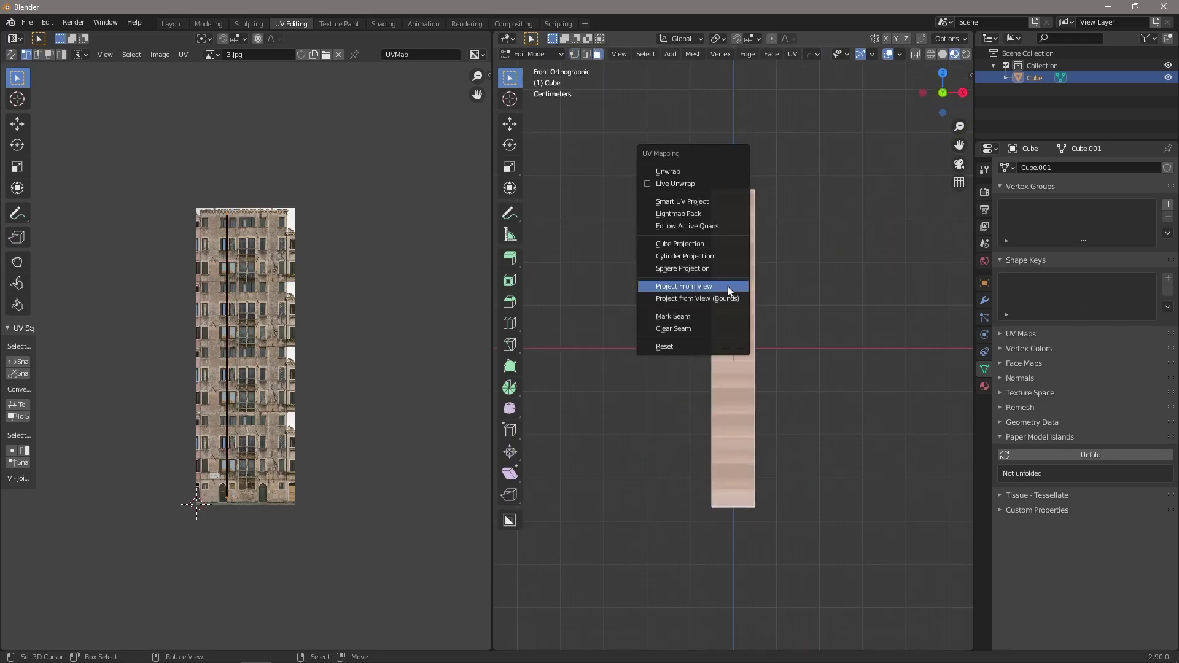
{"action": "left_click", "coordinate": [728, 286]}
{"action": "key", "text": "s"}
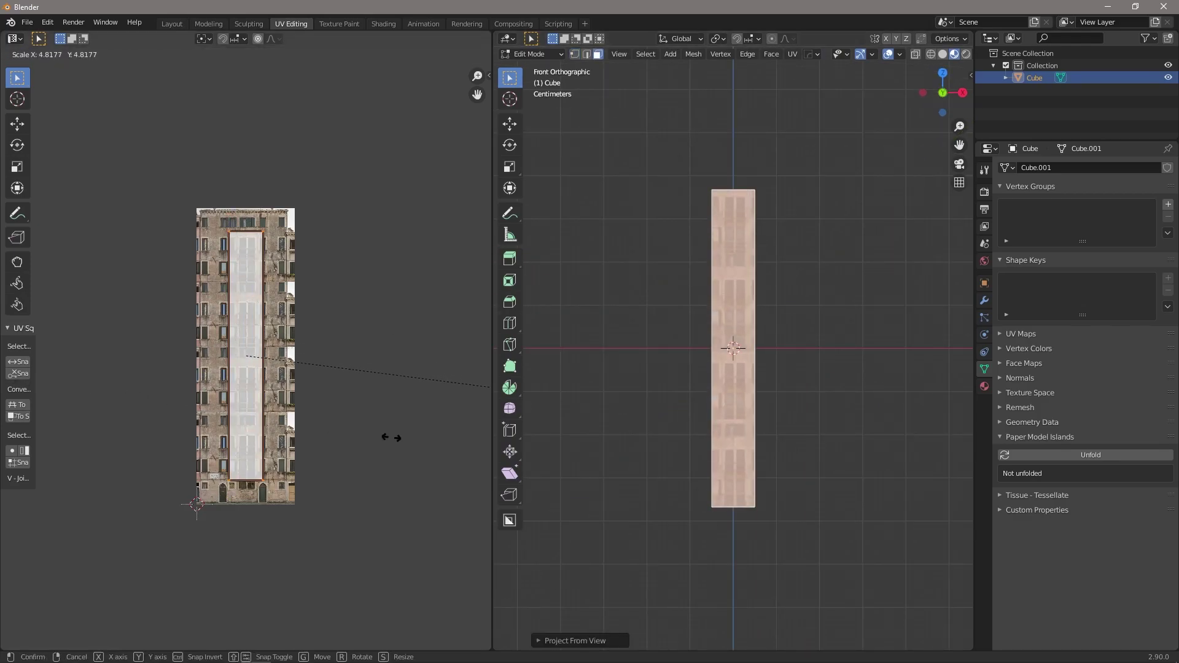
{"action": "left_click", "coordinate": [481, 516]}
Project the tower's back face from the back view and scale its UVs to fit the facade image
{"action": "middle_click_drag", "start_coordinate": [762, 396], "coordinate": [748, 321]}
{"action": "key", "text": "ctrl+KP_1"}
{"action": "right_click", "coordinate": [748, 320], "text": "shift"}
{"action": "left_click", "coordinate": [737, 292], "text": "shift"}
{"action": "key", "text": "a"}
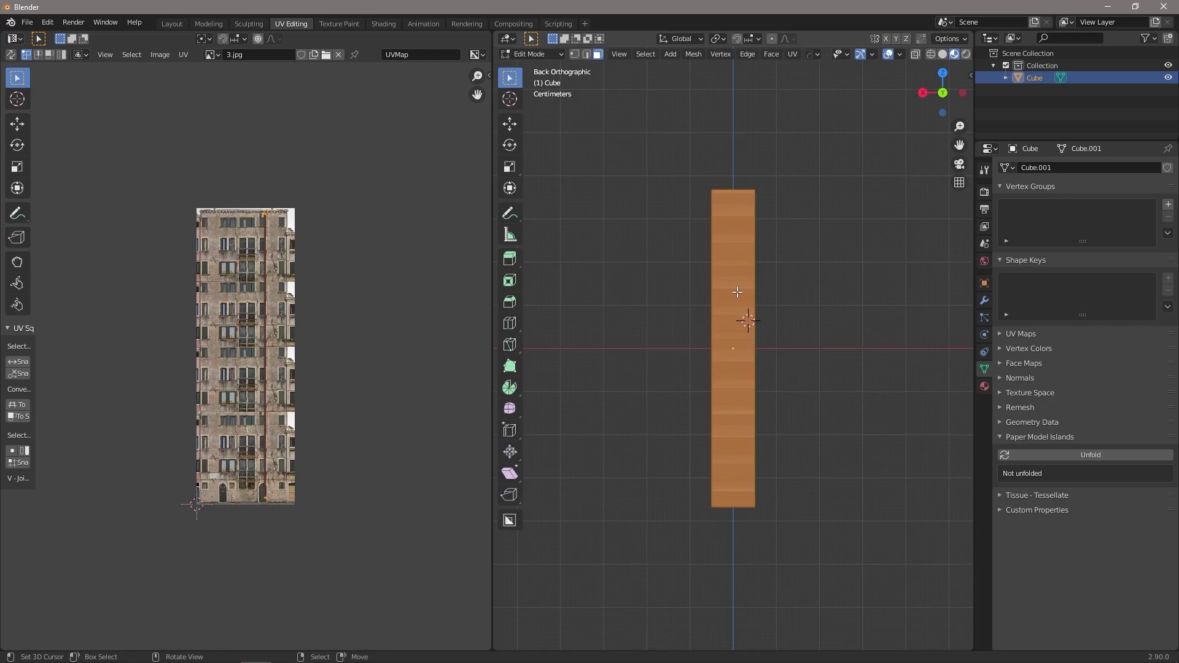
{"action": "key", "text": "u"}
{"action": "left_click", "coordinate": [735, 318]}
{"action": "key", "text": "s"}
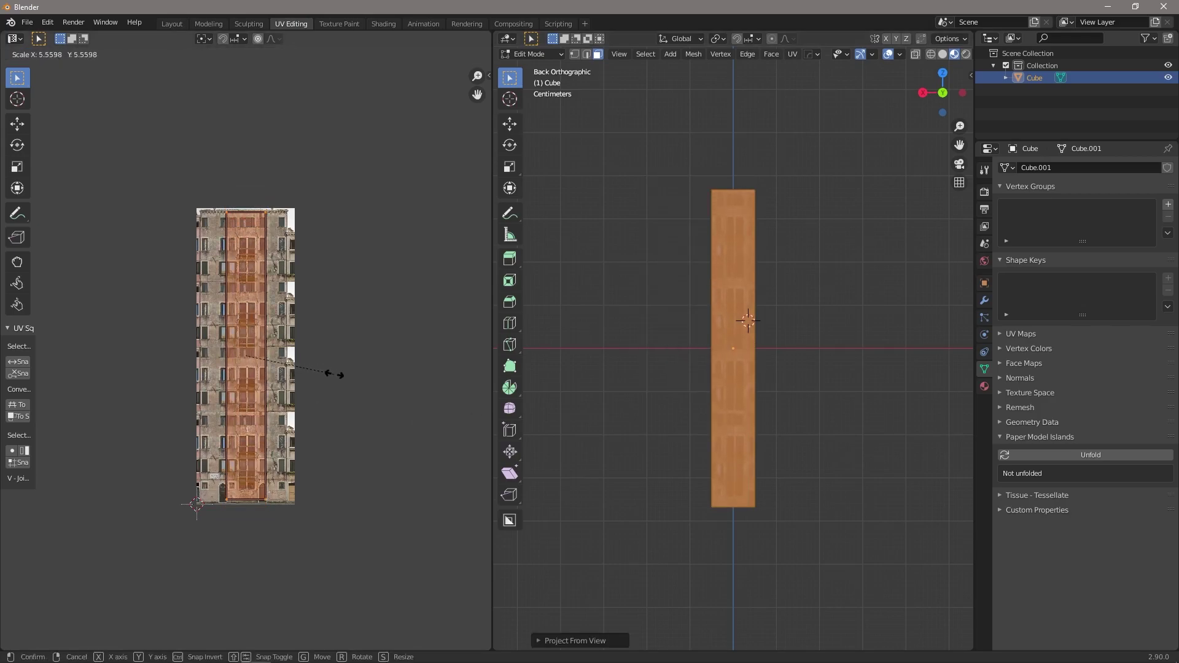
{"action": "left_click", "coordinate": [332, 371]}
Select all faces and align the top and bottom UV edges by scaling each row of vertices to 0 along Y
{"action": "middle_click_drag", "start_coordinate": [731, 325], "coordinate": [697, 272]}
{"action": "key", "text": "a"}
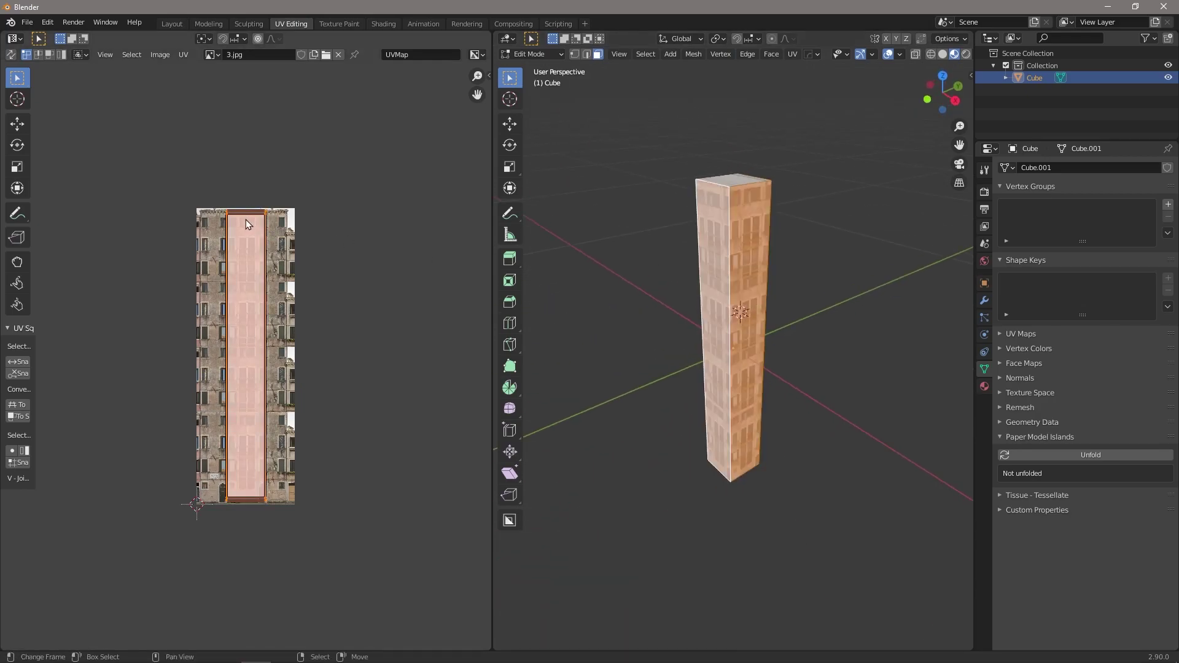
{"action": "left_click_drag", "start_coordinate": [208, 173], "coordinate": [209, 175]}
{"action": "key", "text": "s"}
{"action": "key", "text": "y"}
{"action": "key", "text": "0"}
{"action": "key", "text": "Escape"}
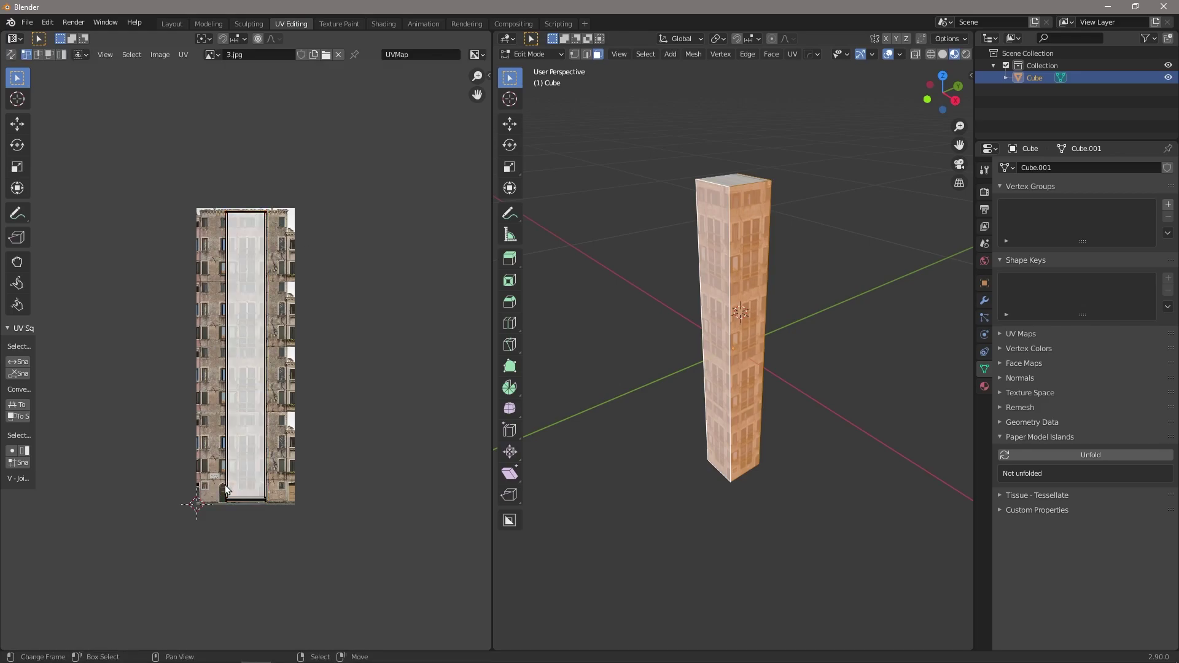
{"action": "key", "text": "s"}
{"action": "key", "text": "y"}
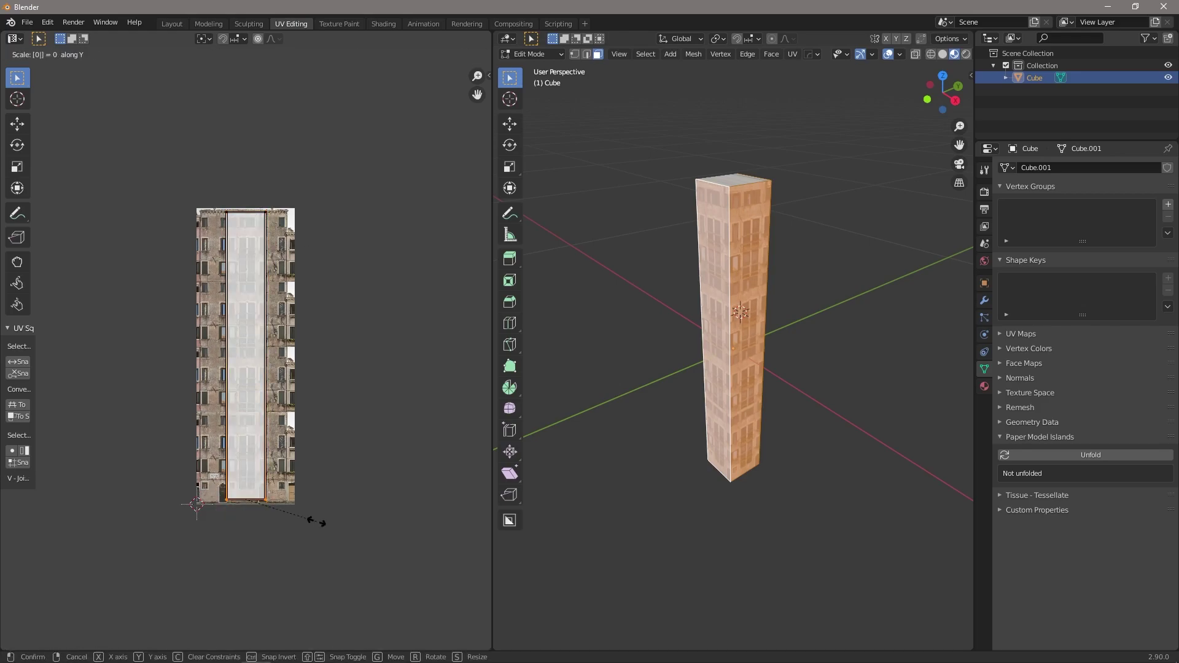
{"action": "key", "text": "Return"}
Move the tower's top UV vertices along Y to the roofline in the facade image
{"action": "scroll", "coordinate": [270, 281], "scroll_direction": "up", "scroll_amount": 3}
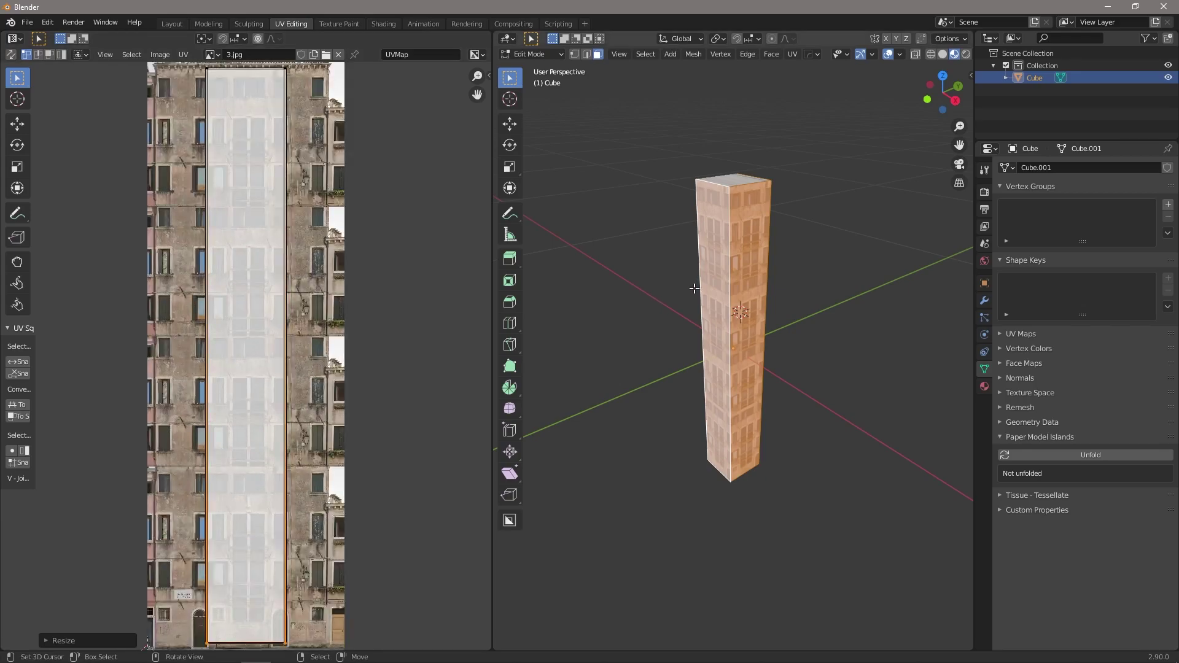
{"action": "middle_click_drag", "start_coordinate": [255, 221], "coordinate": [312, 350]}
{"action": "scroll", "coordinate": [342, 200], "scroll_direction": "up", "scroll_amount": 2}
{"action": "middle_click_drag", "start_coordinate": [341, 200], "coordinate": [297, 300]}
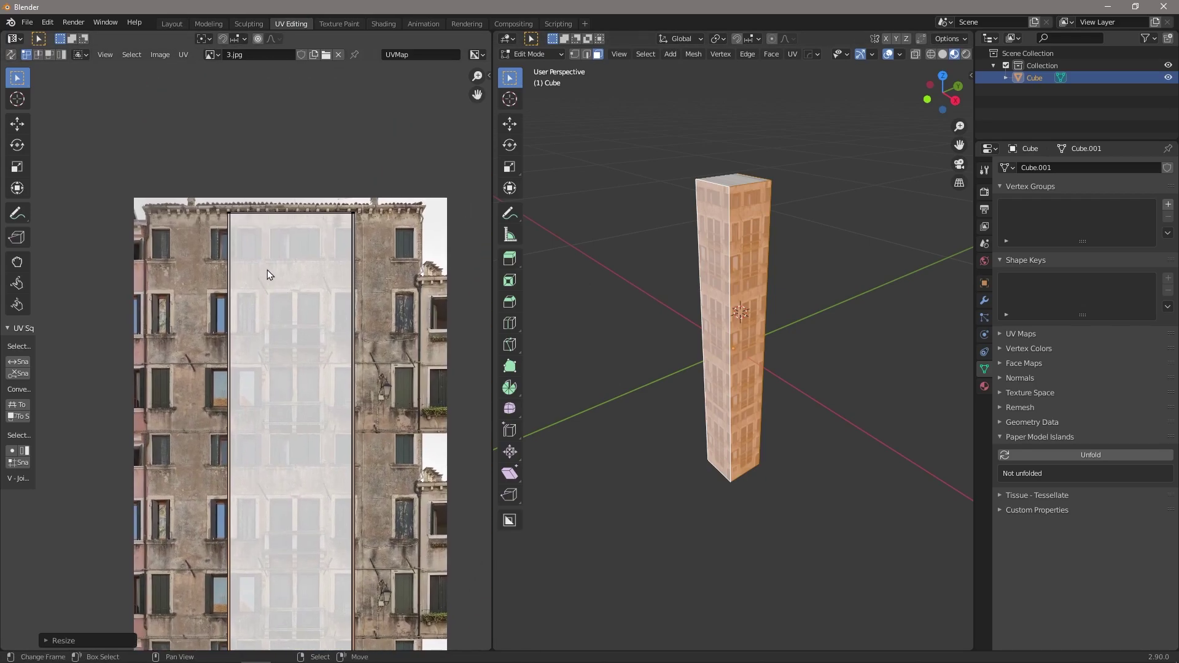
{"action": "key", "text": "a"}
{"action": "key", "text": "alt+a"}
{"action": "left_click_drag", "start_coordinate": [204, 184], "coordinate": [369, 255]}
{"action": "key", "text": "g"}
{"action": "key", "text": "y"}
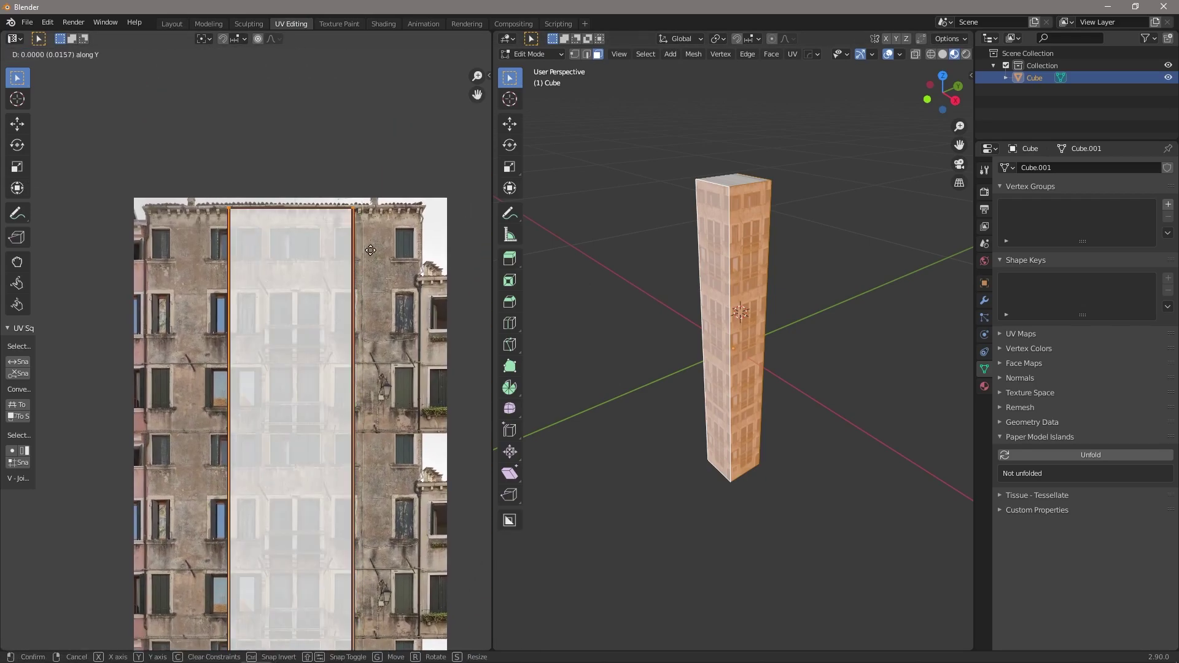
{"action": "left_click", "coordinate": [369, 253]}
Move the tower's bottom UV vertices to the base of the building in the facade image
{"action": "scroll", "coordinate": [326, 480], "scroll_direction": "down", "scroll_amount": 5}
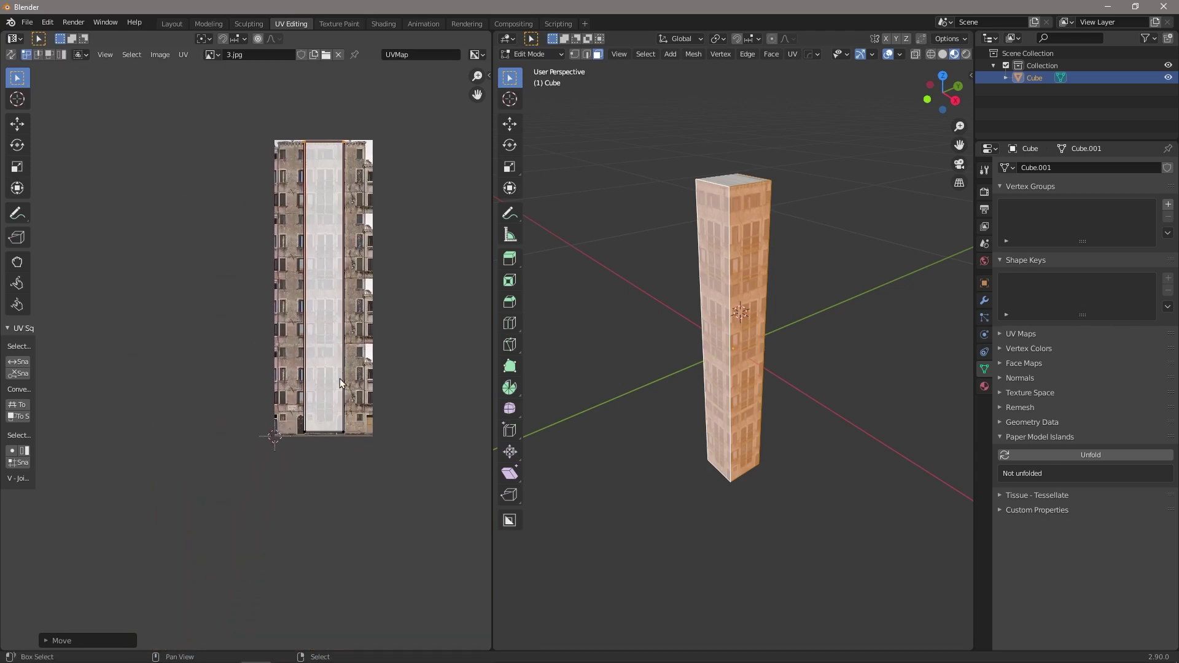
{"action": "scroll", "coordinate": [363, 537], "scroll_direction": "up", "scroll_amount": 7}
{"action": "middle_click_drag", "start_coordinate": [363, 540], "coordinate": [172, 406]}
{"action": "middle_click_drag", "start_coordinate": [308, 469], "coordinate": [141, 373]}
{"action": "key", "text": "alt+a"}
{"action": "left_click_drag", "start_coordinate": [105, 391], "coordinate": [236, 450]}
{"action": "key", "text": "g"}
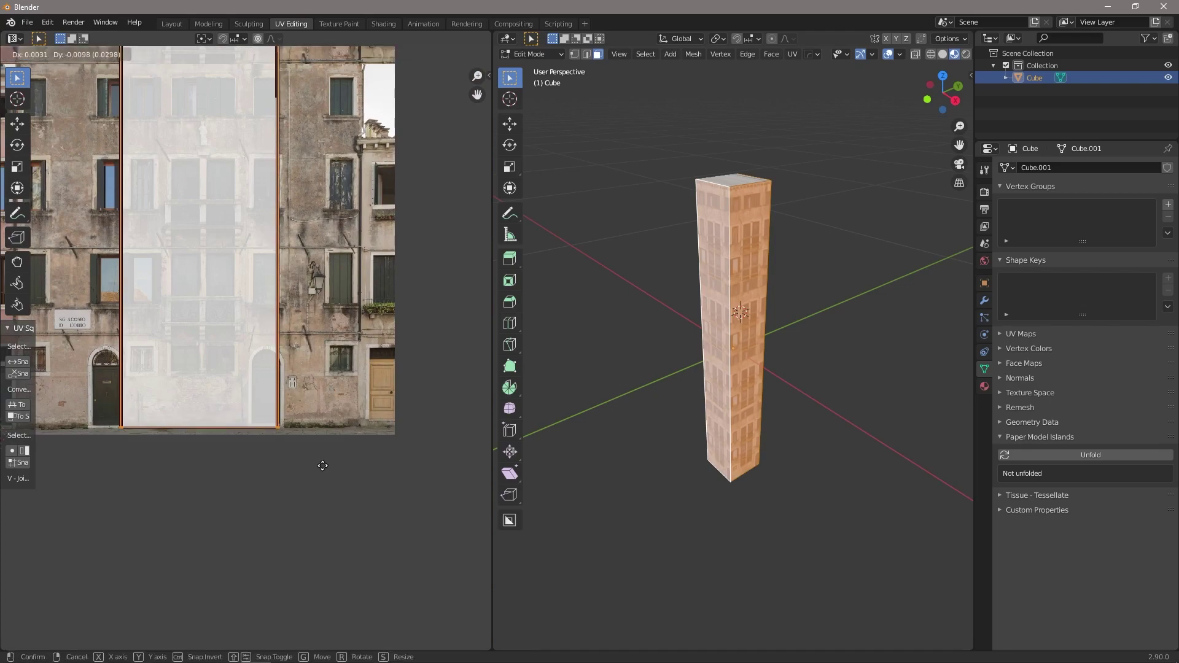
{"action": "left_click", "coordinate": [325, 465]}
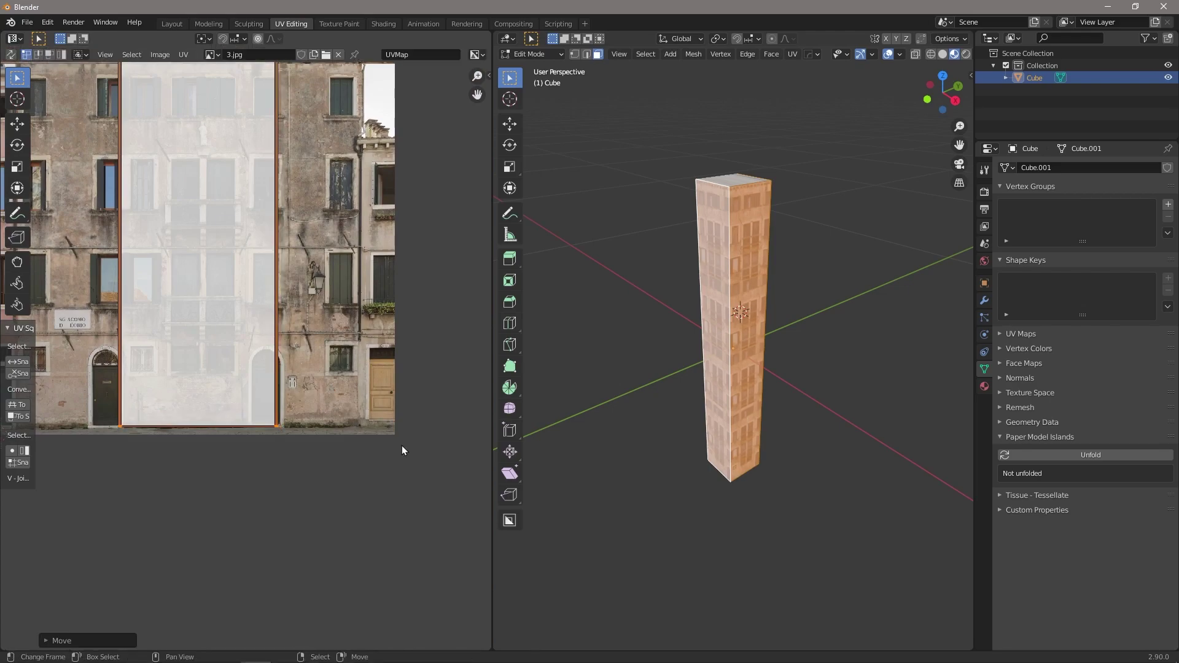
Show the tower from the front and select its front face for UV adjustment
{"action": "scroll", "coordinate": [752, 223], "scroll_direction": "up", "scroll_amount": 2}
{"action": "middle_click_drag", "start_coordinate": [752, 223], "coordinate": [719, 305], "text": "shift"}
{"action": "right_click", "coordinate": [718, 290]}
{"action": "scroll", "coordinate": [276, 252], "scroll_direction": "down", "scroll_amount": 4}
{"action": "middle_click_drag", "start_coordinate": [267, 218], "coordinate": [280, 404], "text": "shift"}
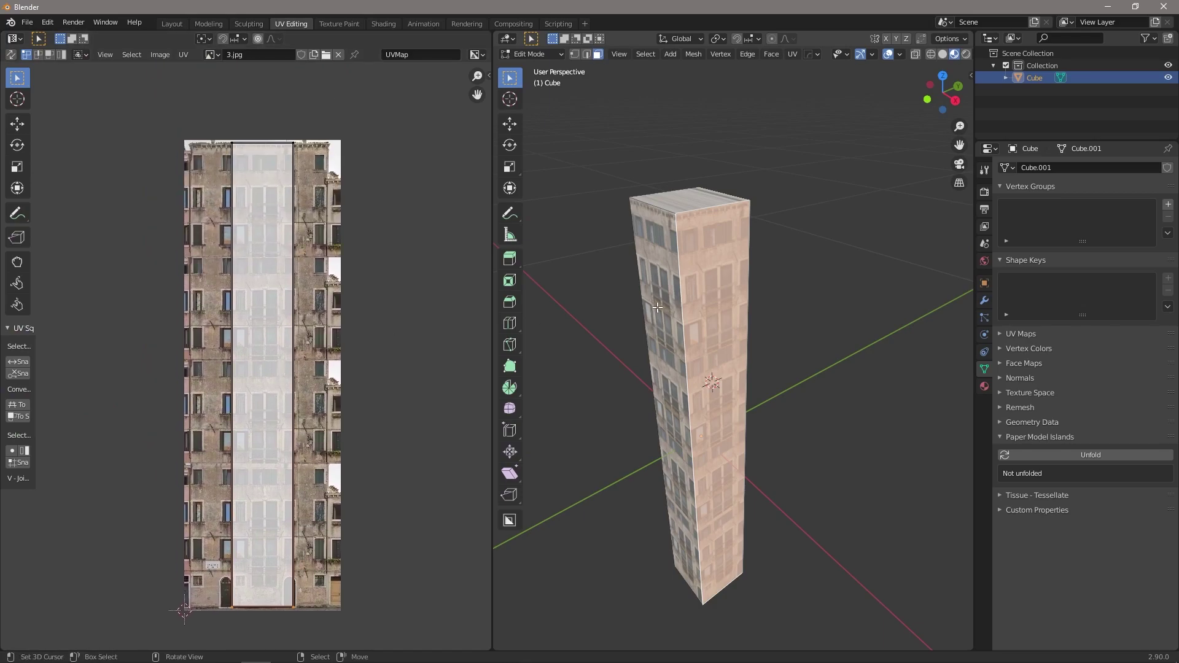
{"action": "key", "text": "KP_1"}
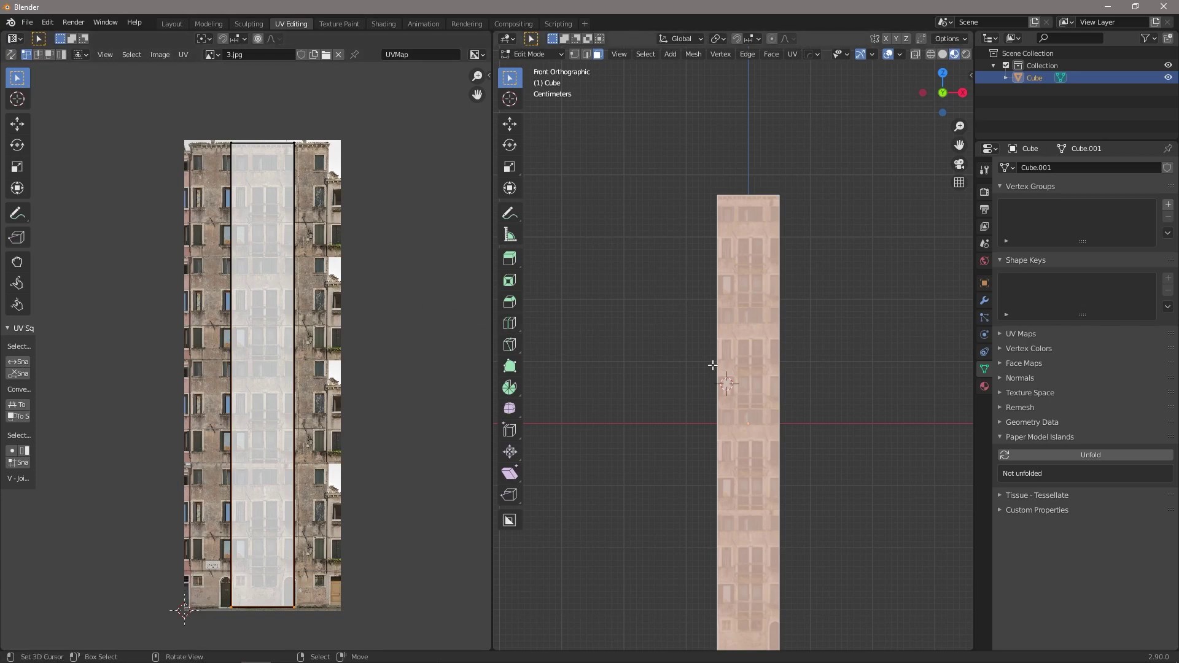
{"action": "key", "text": "a"}
{"action": "key", "text": "a"}
{"action": "left_click", "coordinate": [746, 347]}
{"action": "key", "text": "g"}
{"action": "key", "text": "y"}
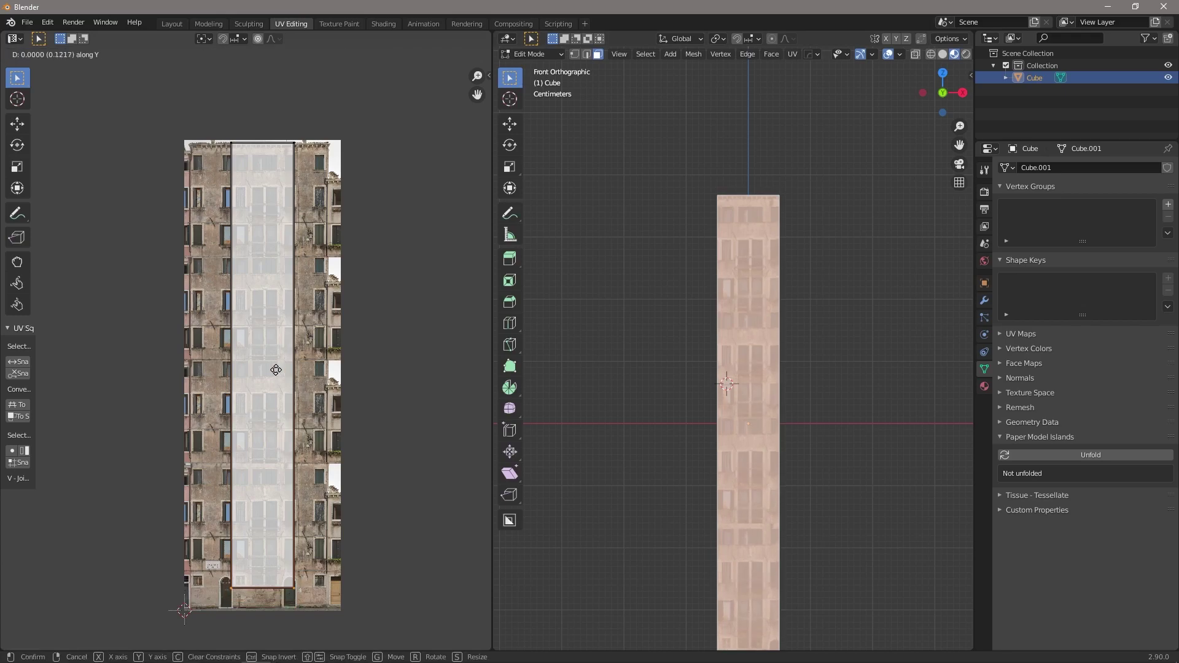
{"action": "key", "text": "x"}
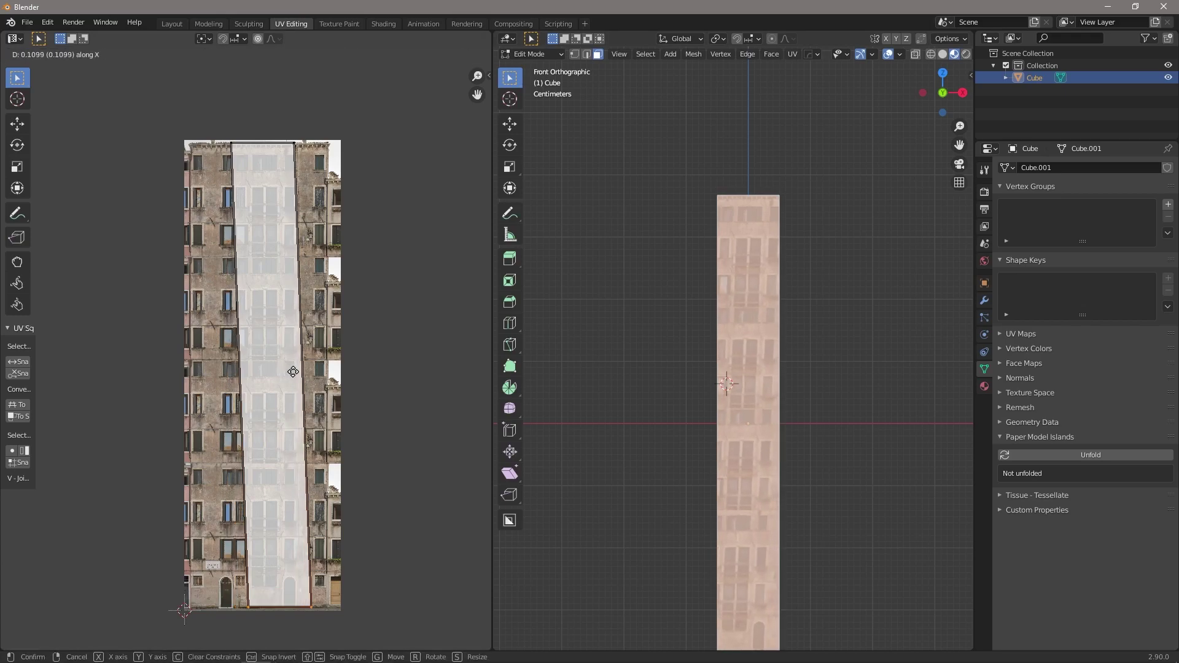
{"action": "right_click", "coordinate": [286, 370]}
Move the front face's whole UV island slightly along X to balance the window columns on the tower
{"action": "key", "text": "g"}
{"action": "key", "text": "x"}
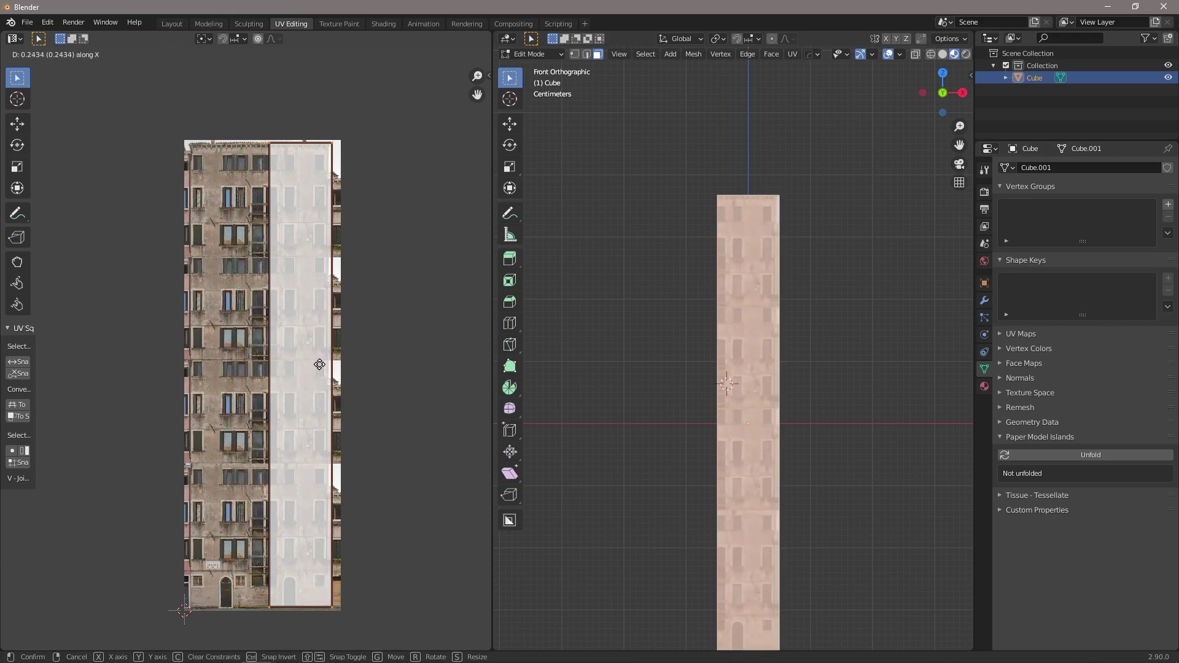
{"action": "left_click", "coordinate": [283, 360]}
{"action": "scroll", "coordinate": [774, 328], "scroll_direction": "up", "scroll_amount": 3}
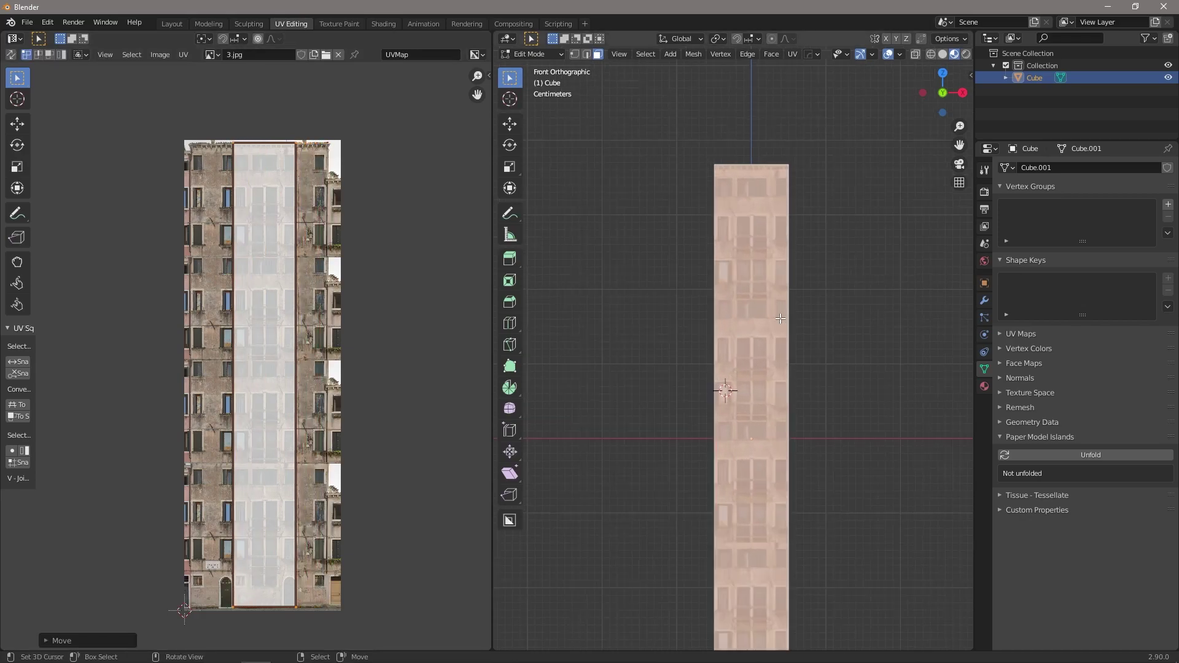
Examine the facade texture across the tower's corner in Object Mode, and return to Edit Mode for a closer view
{"action": "key", "text": "Tab"}
{"action": "scroll", "coordinate": [796, 301], "scroll_direction": "up", "scroll_amount": 2}
{"action": "middle_click_drag", "start_coordinate": [797, 301], "coordinate": [757, 286]}
{"action": "scroll", "coordinate": [740, 298], "scroll_direction": "down", "scroll_amount": 2}
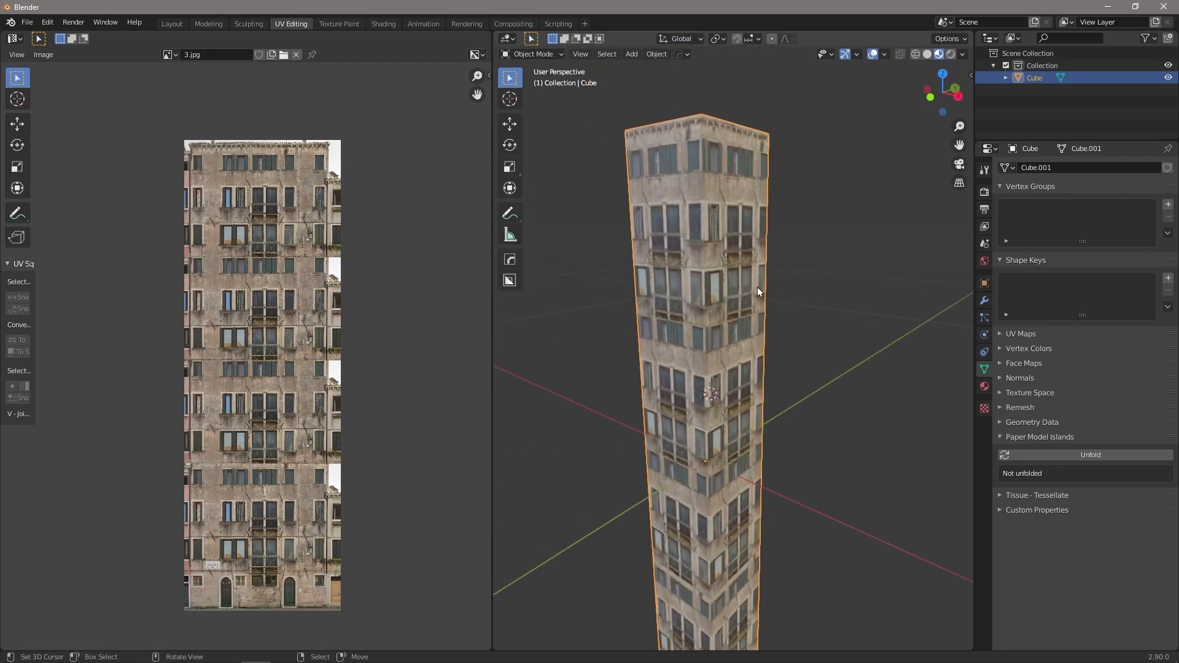
{"action": "middle_click_drag", "start_coordinate": [293, 241], "coordinate": [297, 284]}
{"action": "key", "text": "Tab"}
{"action": "left_click", "coordinate": [704, 219]}
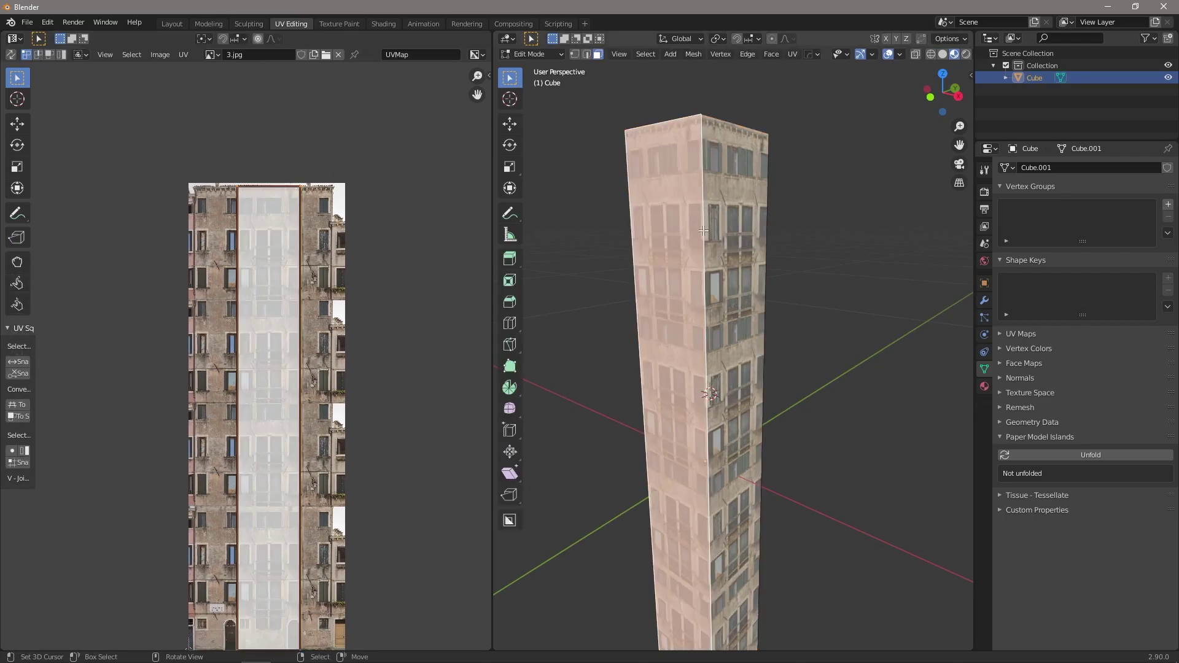
{"action": "scroll", "coordinate": [708, 231], "scroll_direction": "up", "scroll_amount": 2}
{"action": "scroll", "coordinate": [685, 219], "scroll_direction": "down", "scroll_amount": 1}
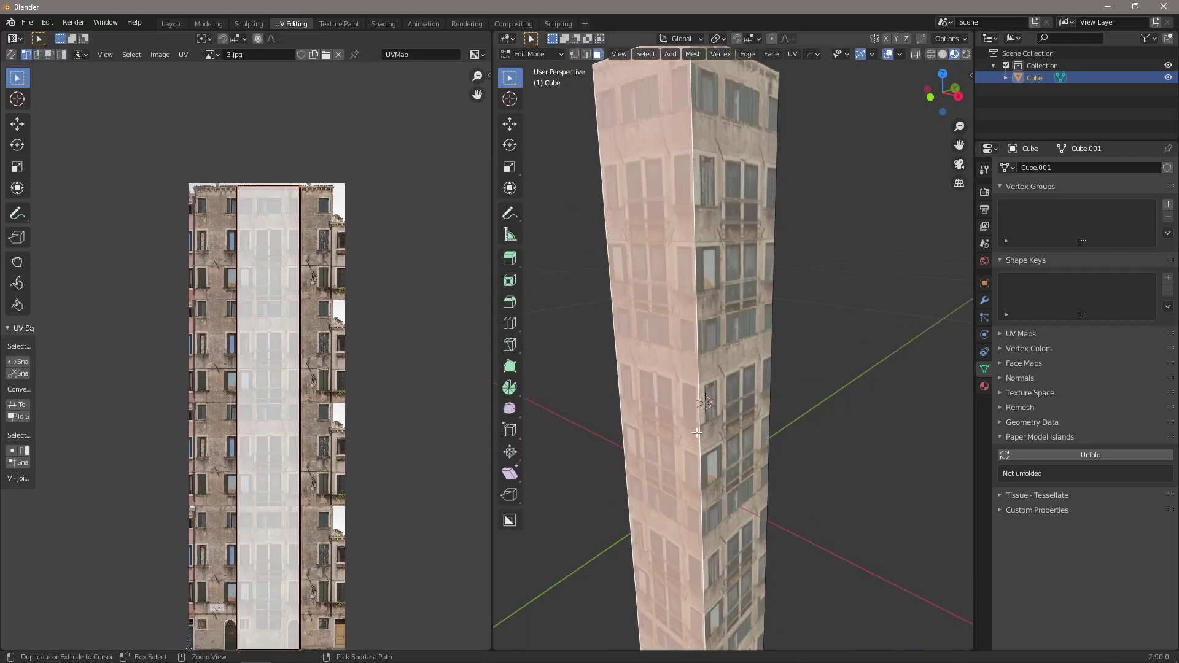
Add horizontal loop cuts around the tower at the upper and lower edges of the top-floor windows
{"action": "key", "text": "ctrl+r"}
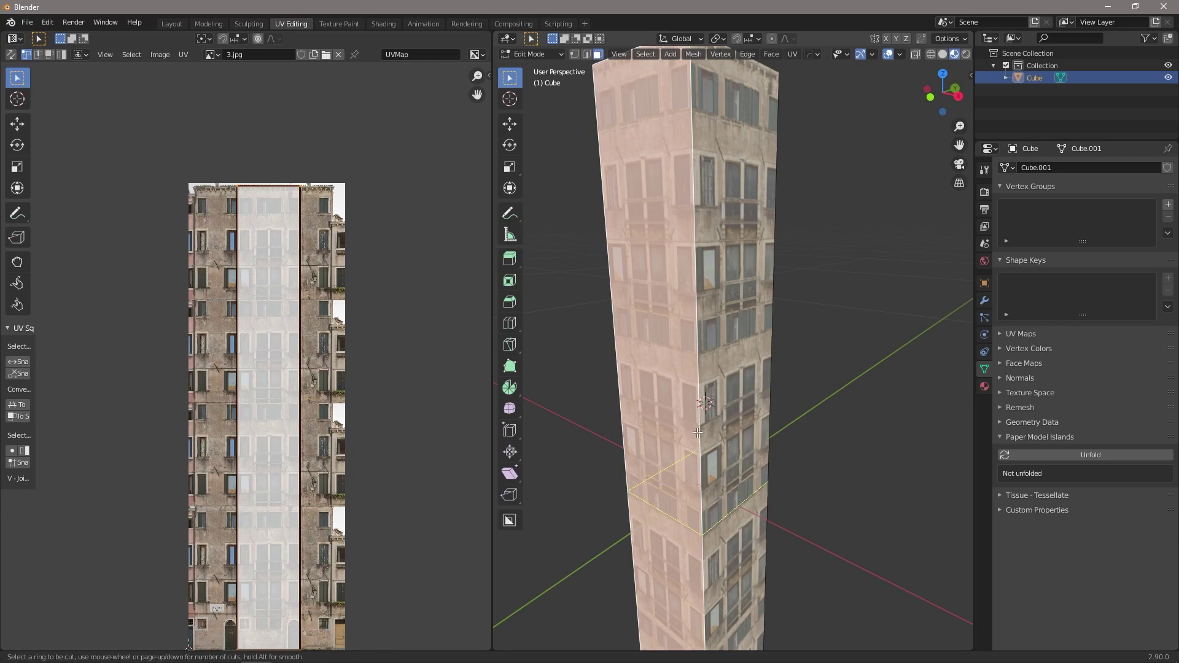
{"action": "left_click", "coordinate": [697, 433]}
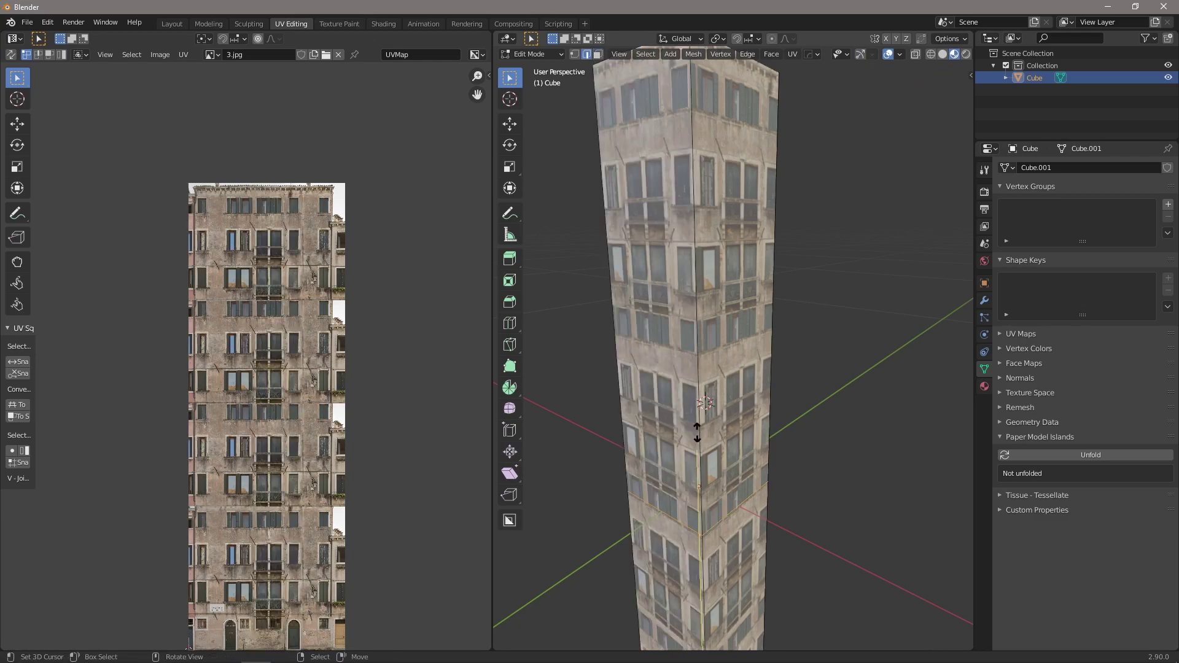
{"action": "left_click", "coordinate": [657, 86]}
{"action": "middle_click_drag", "start_coordinate": [656, 86], "coordinate": [654, 106]}
{"action": "key", "text": "ctrl+r"}
{"action": "left_click", "coordinate": [679, 166]}
{"action": "left_click", "coordinate": [681, 156]}
{"action": "key", "text": "g"}
{"action": "key", "text": "g"}
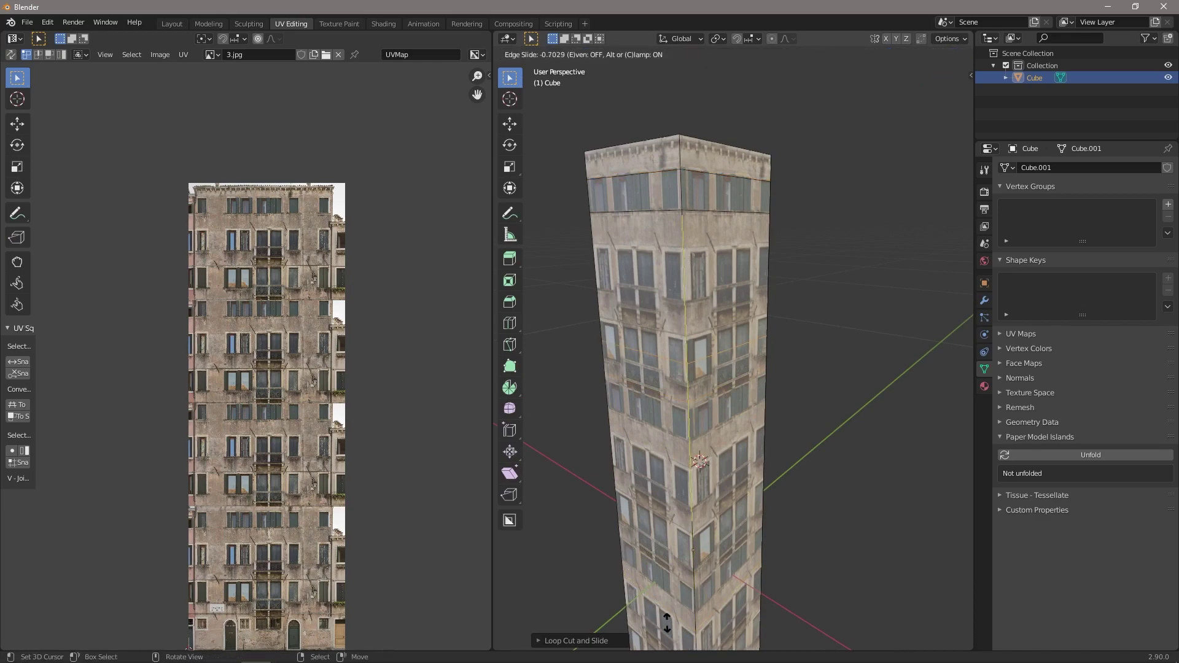
{"action": "left_click", "coordinate": [656, 549]}
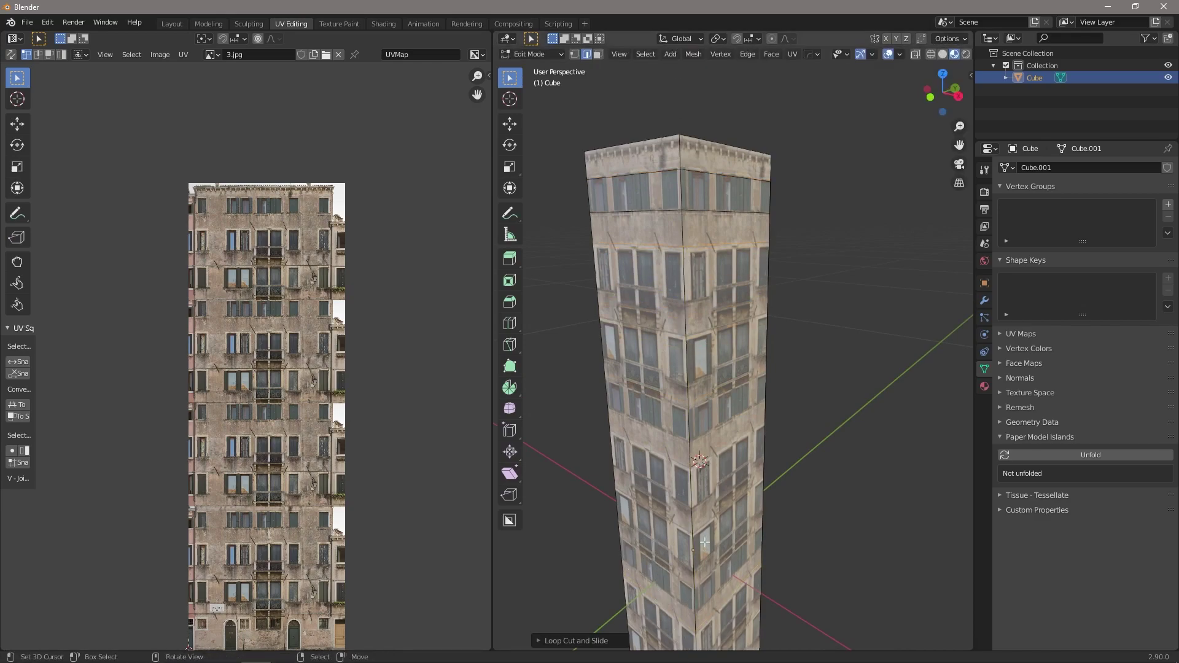
Add horizontal loop cuts around the tower at the wall and floor lines of the next storeys down
{"action": "key", "text": "g"}
{"action": "key", "text": "g"}
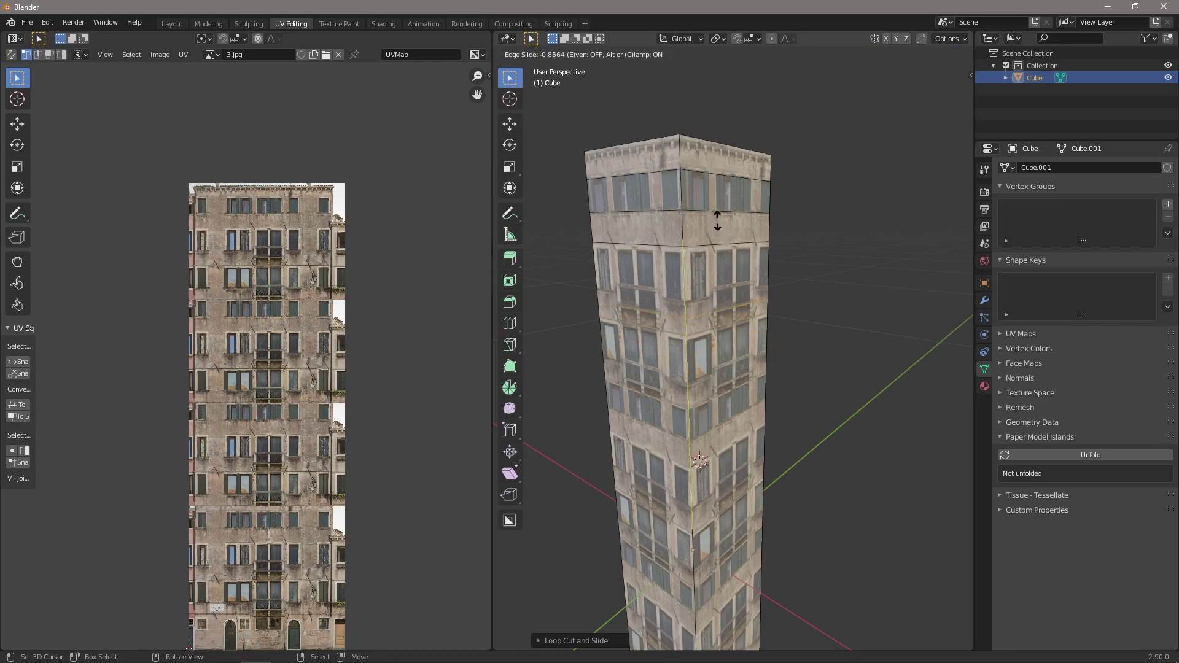
{"action": "left_click", "coordinate": [717, 225]}
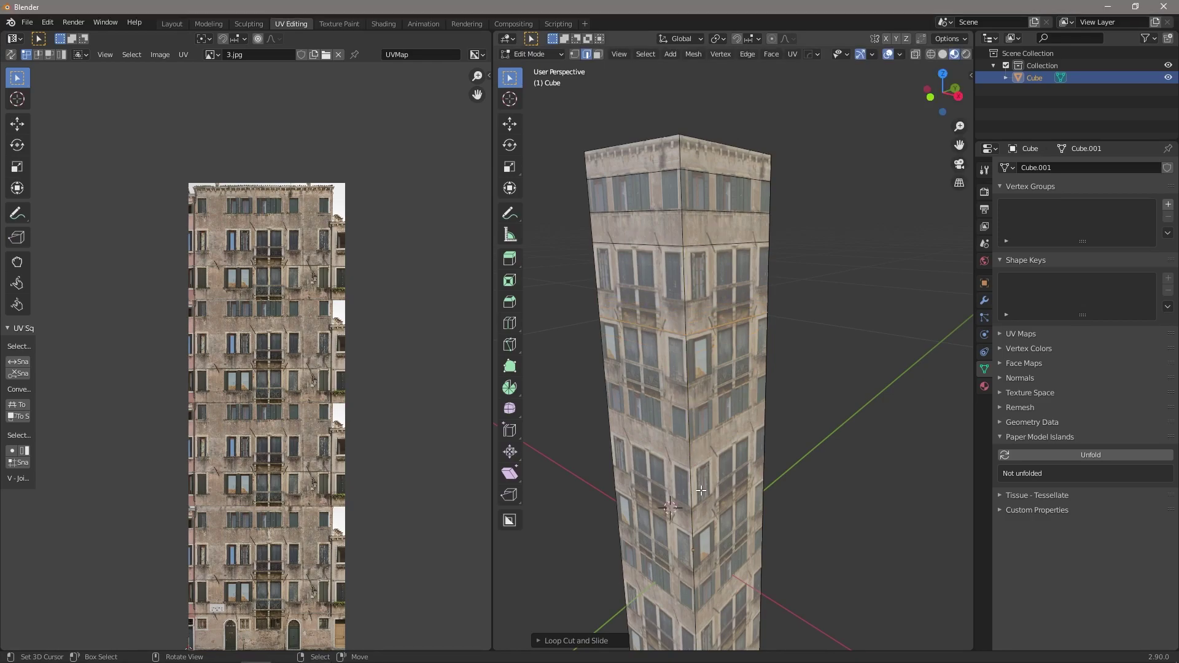
{"action": "key", "text": "g"}
{"action": "key", "text": "g"}
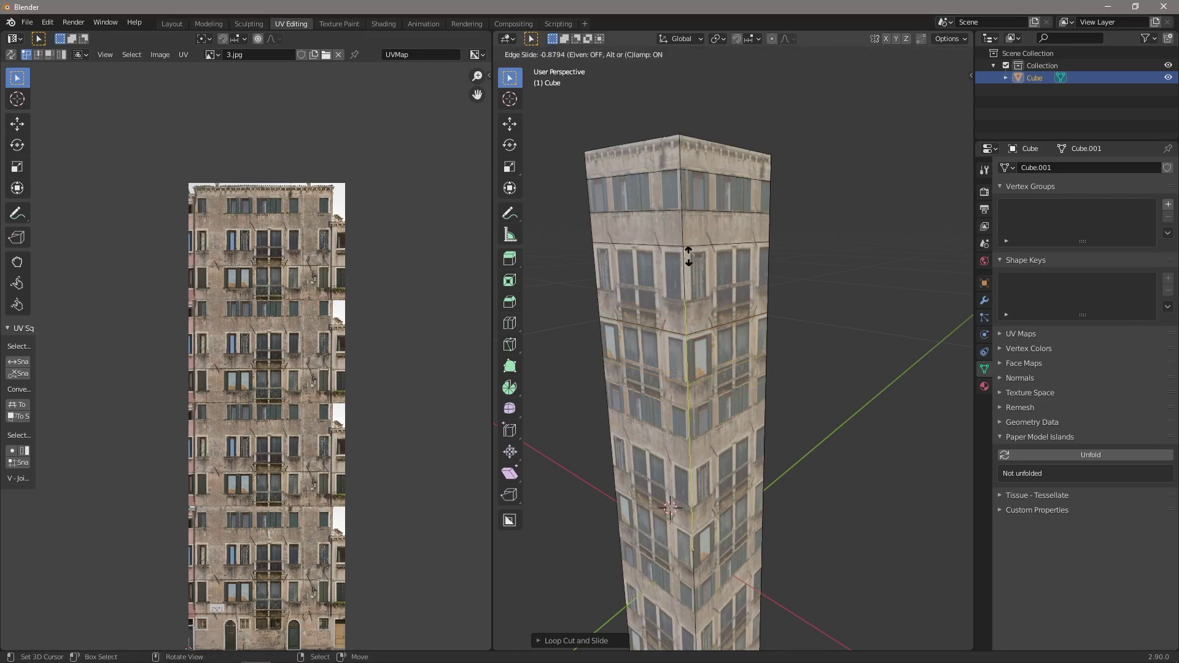
{"action": "left_click", "coordinate": [688, 270]}
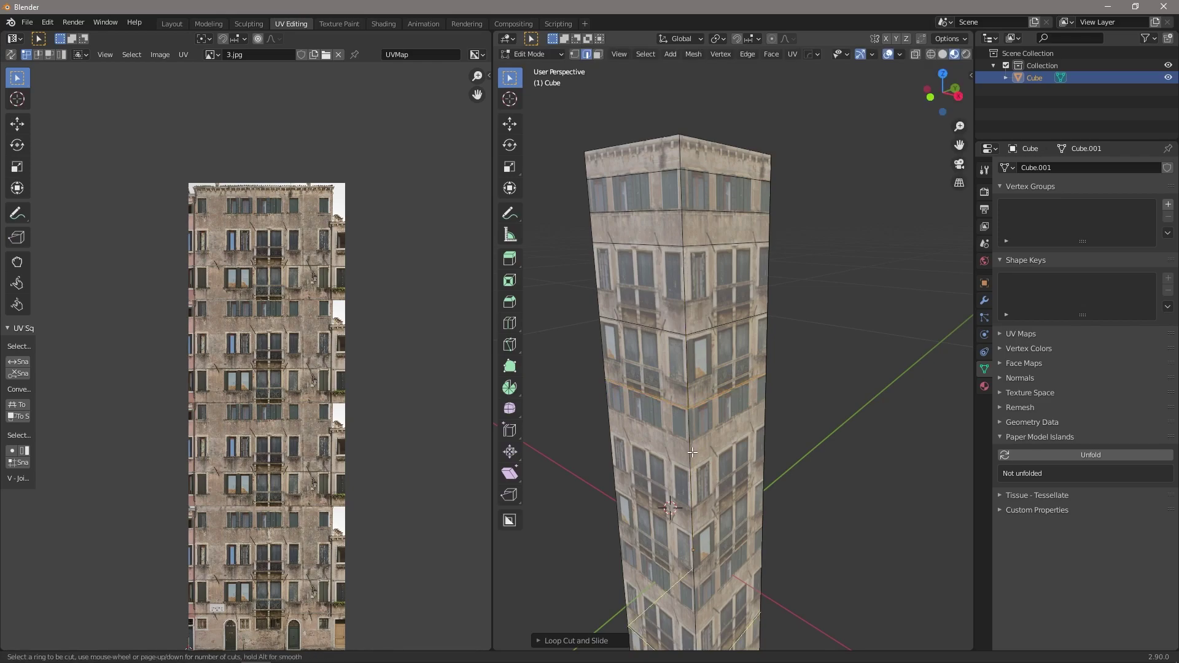
{"action": "key", "text": "g"}
{"action": "key", "text": "g"}
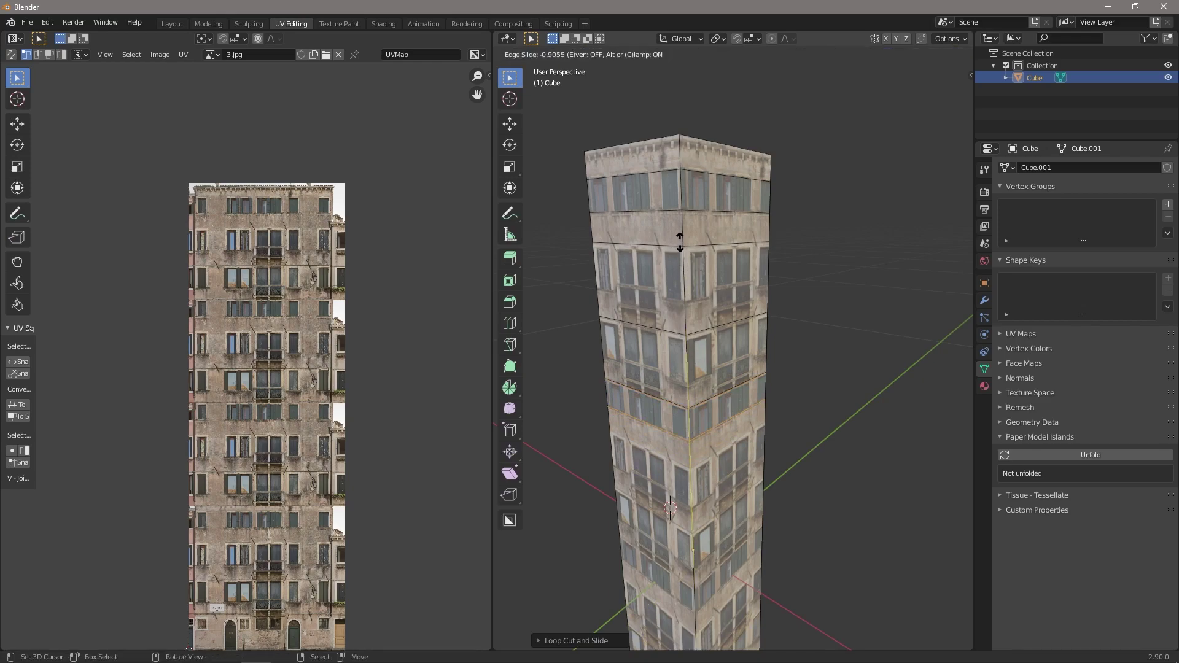
{"action": "left_click", "coordinate": [680, 243]}
Add closely spaced horizontal loop cuts around the window tops, sills and balcony of the second storey from the top
{"action": "key", "text": "g"}
{"action": "key", "text": "g"}
{"action": "left_click", "coordinate": [681, 219]}
{"action": "key", "text": "g"}
{"action": "key", "text": "g"}
{"action": "left_click", "coordinate": [688, 300]}
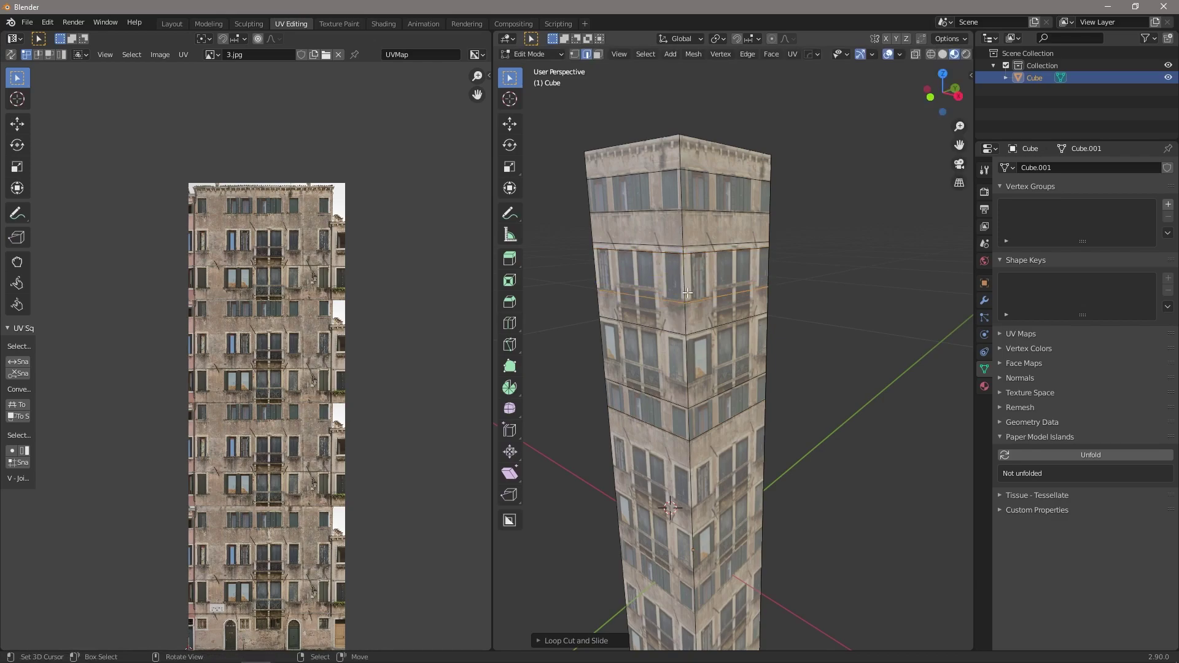
{"action": "key", "text": "g"}
{"action": "key", "text": "g"}
{"action": "left_click", "coordinate": [687, 300]}
{"action": "key", "text": "g"}
{"action": "key", "text": "g"}
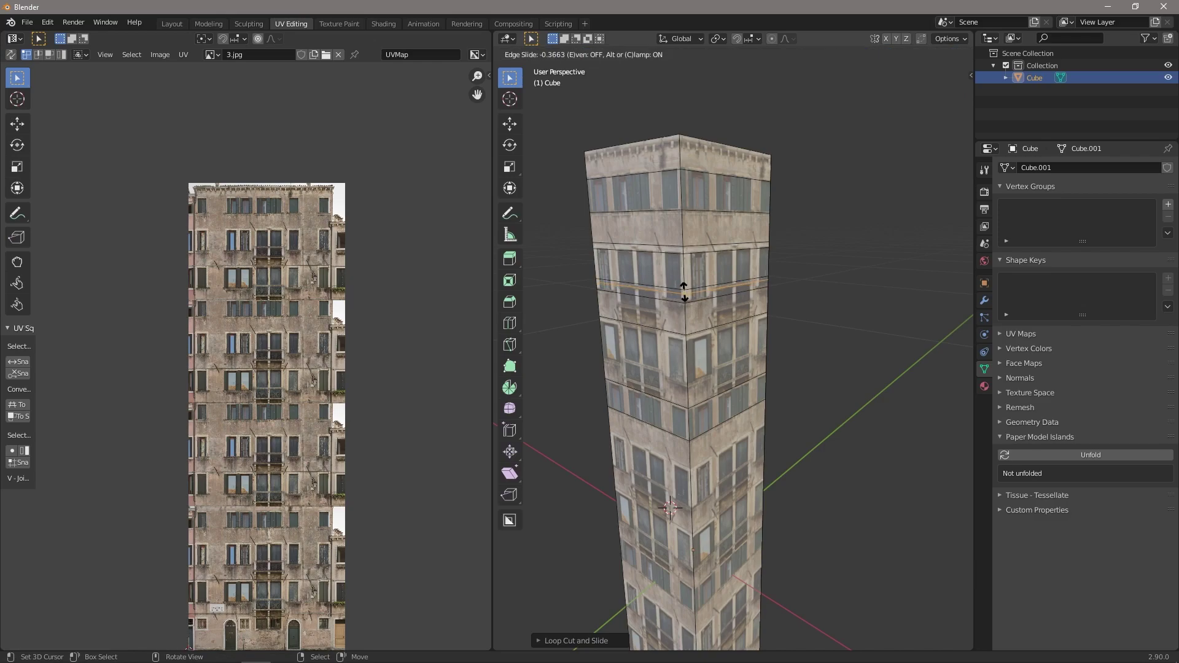
{"action": "left_click", "coordinate": [683, 292]}
In front view, move the horizontal edge loop above the second storey's balcony down to the railing line
{"action": "key", "text": "KP_1"}
{"action": "scroll", "coordinate": [654, 436], "scroll_direction": "up", "scroll_amount": 6}
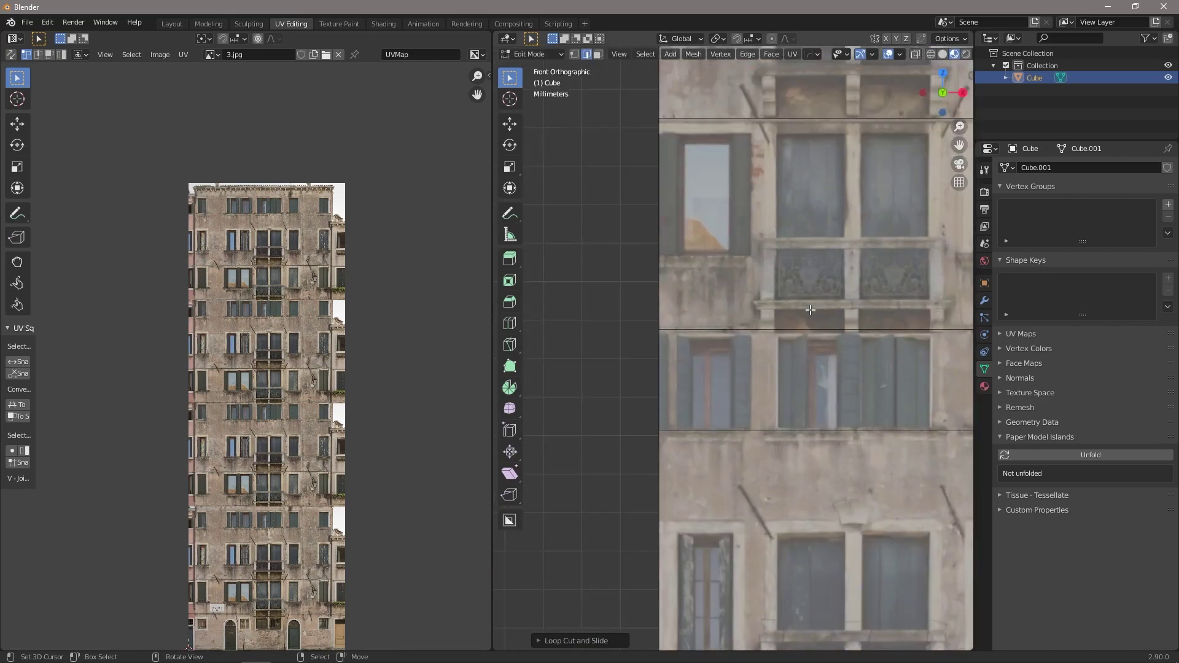
{"action": "scroll", "coordinate": [735, 239], "scroll_direction": "up", "scroll_amount": 2}
{"action": "left_click", "coordinate": [735, 203], "text": "alt"}
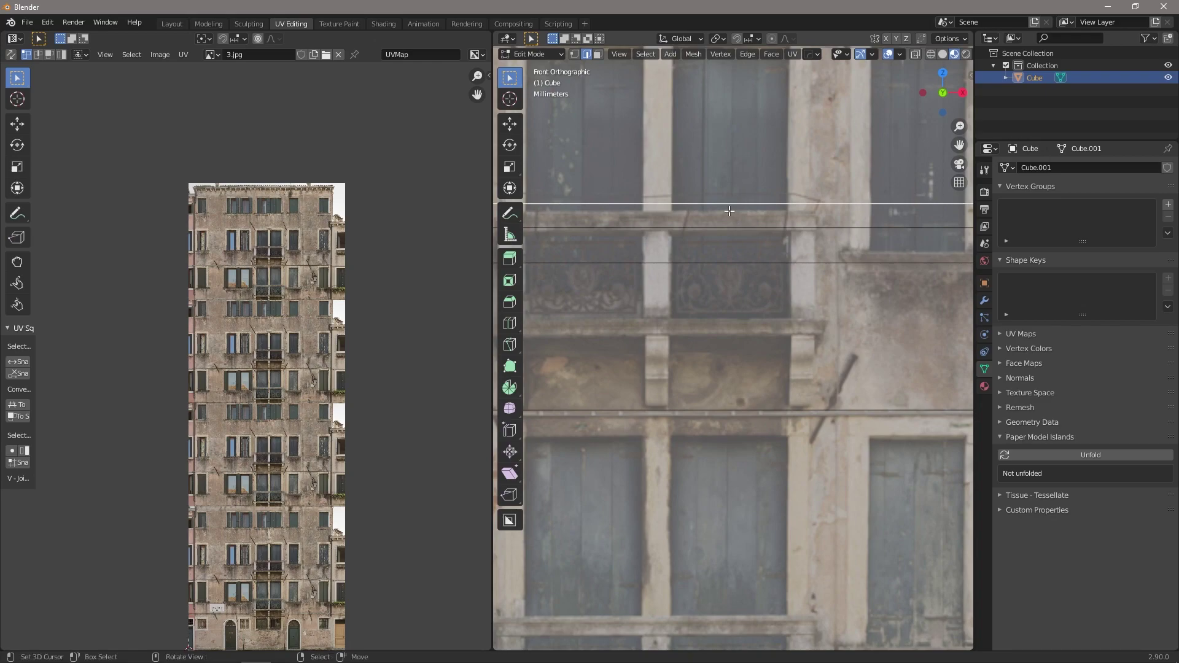
{"action": "key", "text": "g"}
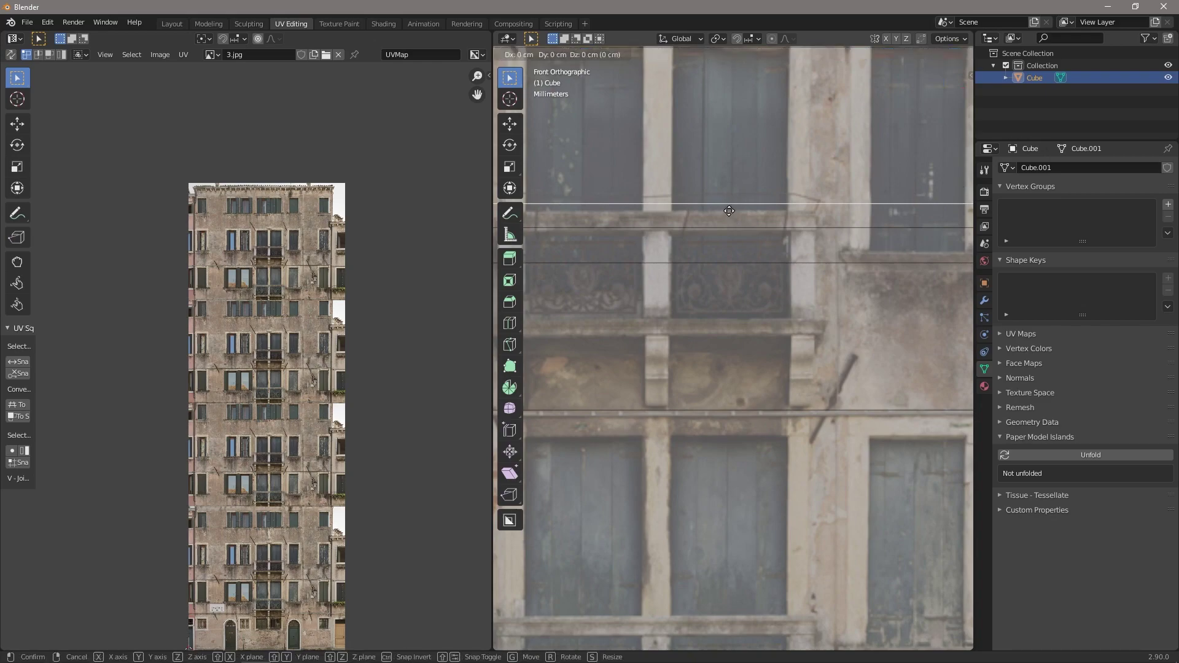
{"action": "left_click", "coordinate": [726, 216]}
{"action": "scroll", "coordinate": [647, 174], "scroll_direction": "down", "scroll_amount": 4}
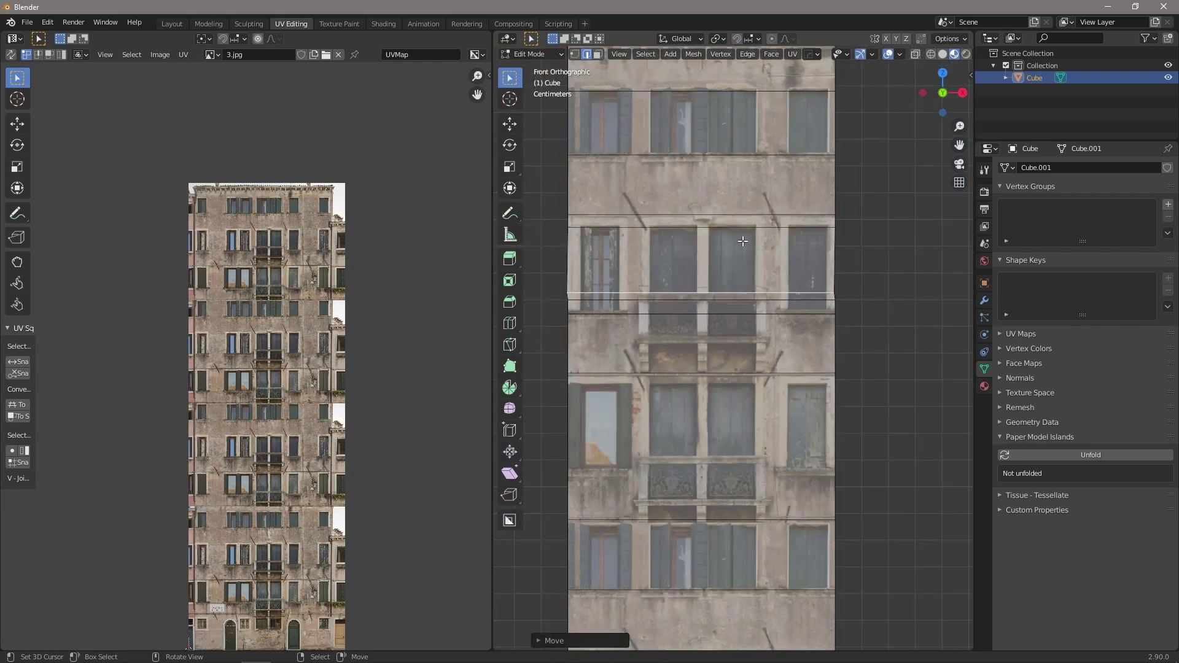
Add vertical loop cuts on the front facade along the side edges of the window columns
{"action": "key", "text": "ctrl+r"}
{"action": "left_click", "coordinate": [647, 165]}
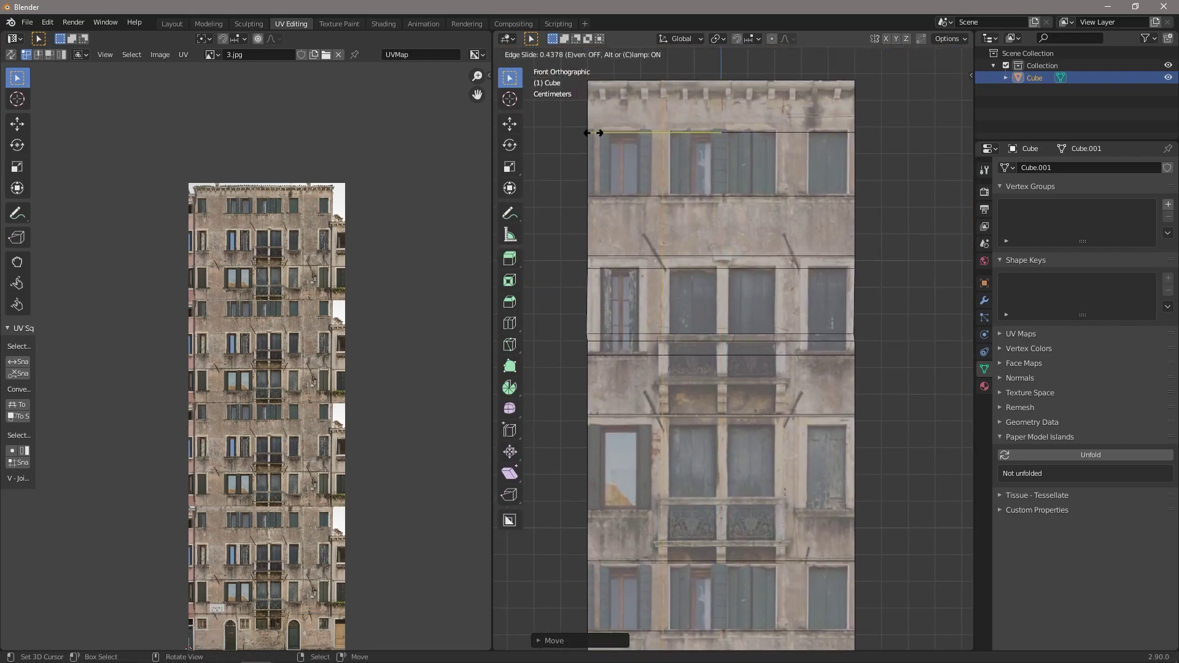
{"action": "left_click", "coordinate": [646, 132]}
{"action": "key", "text": "g"}
{"action": "key", "text": "g"}
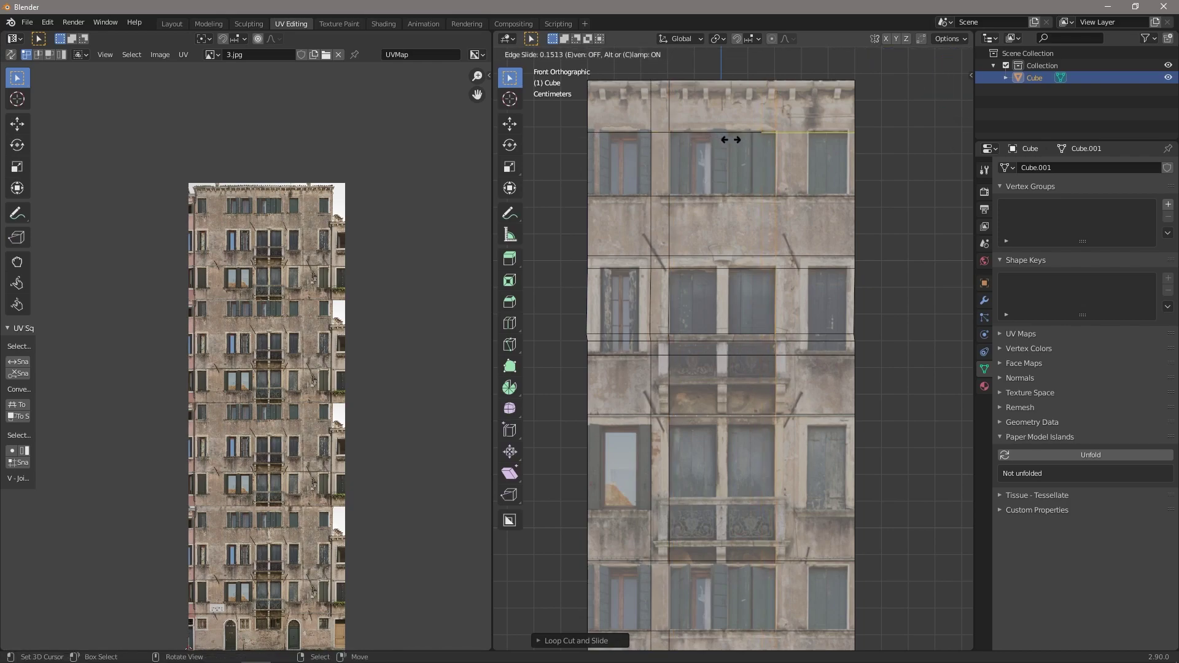
{"action": "left_click", "coordinate": [730, 140]}
{"action": "key", "text": "ctrl+r"}
{"action": "left_click", "coordinate": [803, 138]}
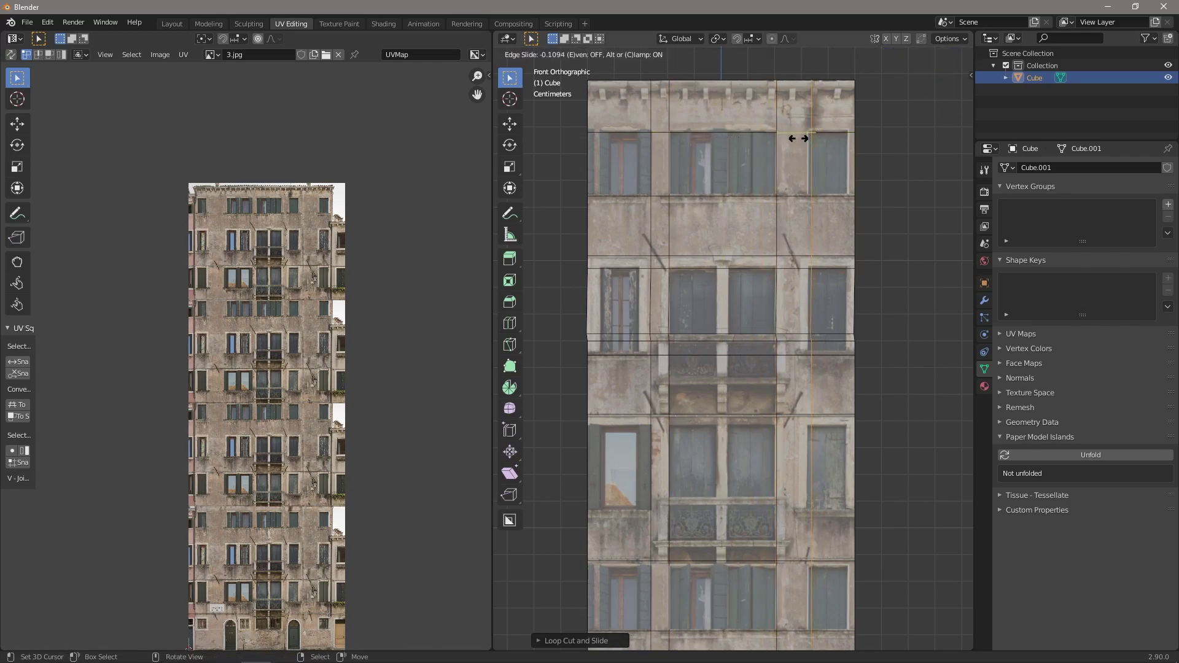
{"action": "left_click", "coordinate": [795, 140]}
Add two vertical loop cuts on either side of the post between the central paired windows
{"action": "key", "text": "ctrl+r"}
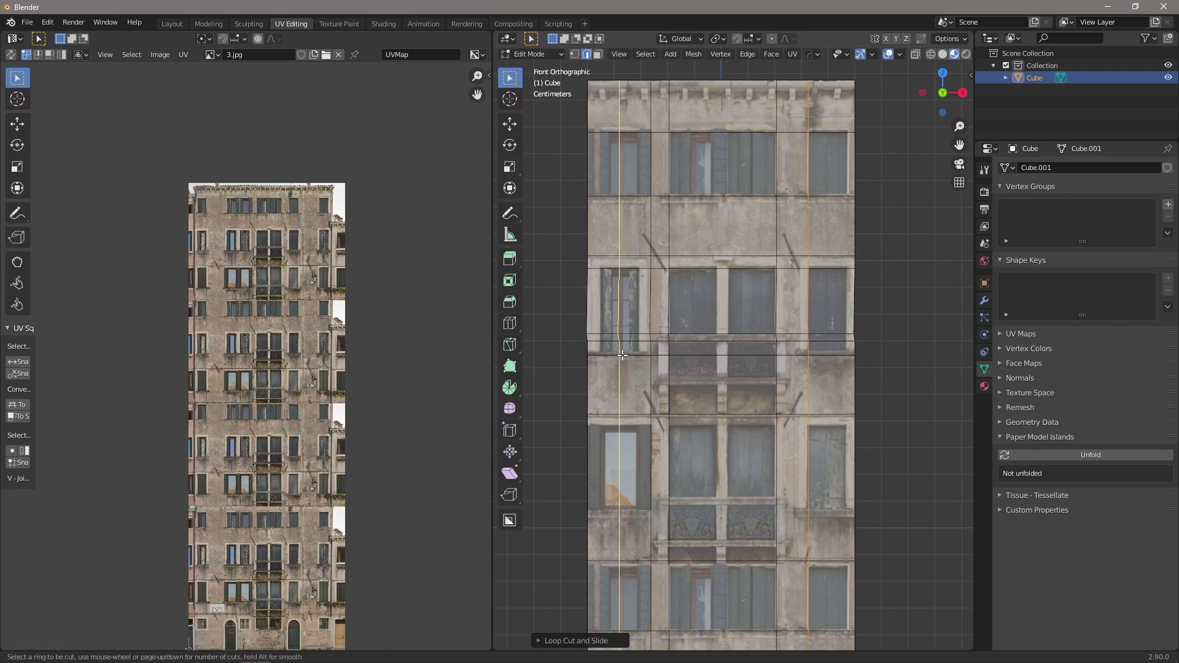
{"action": "left_click", "coordinate": [711, 292]}
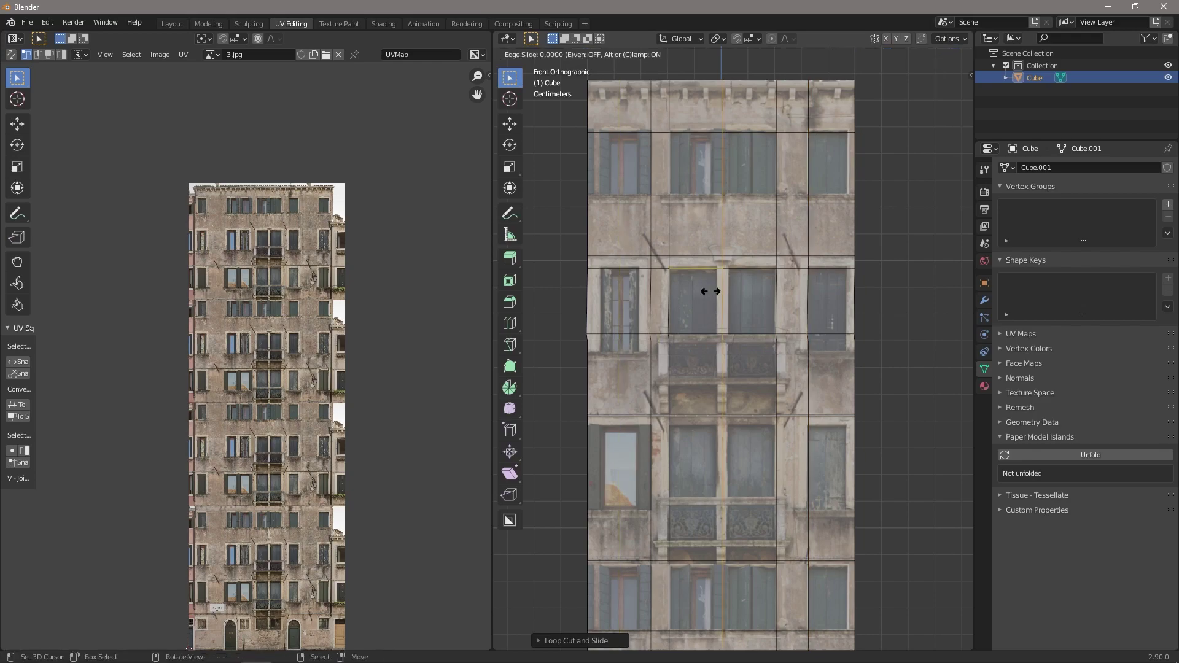
{"action": "left_click", "coordinate": [702, 289]}
{"action": "key", "text": "ctrl+r"}
{"action": "left_click", "coordinate": [742, 250]}
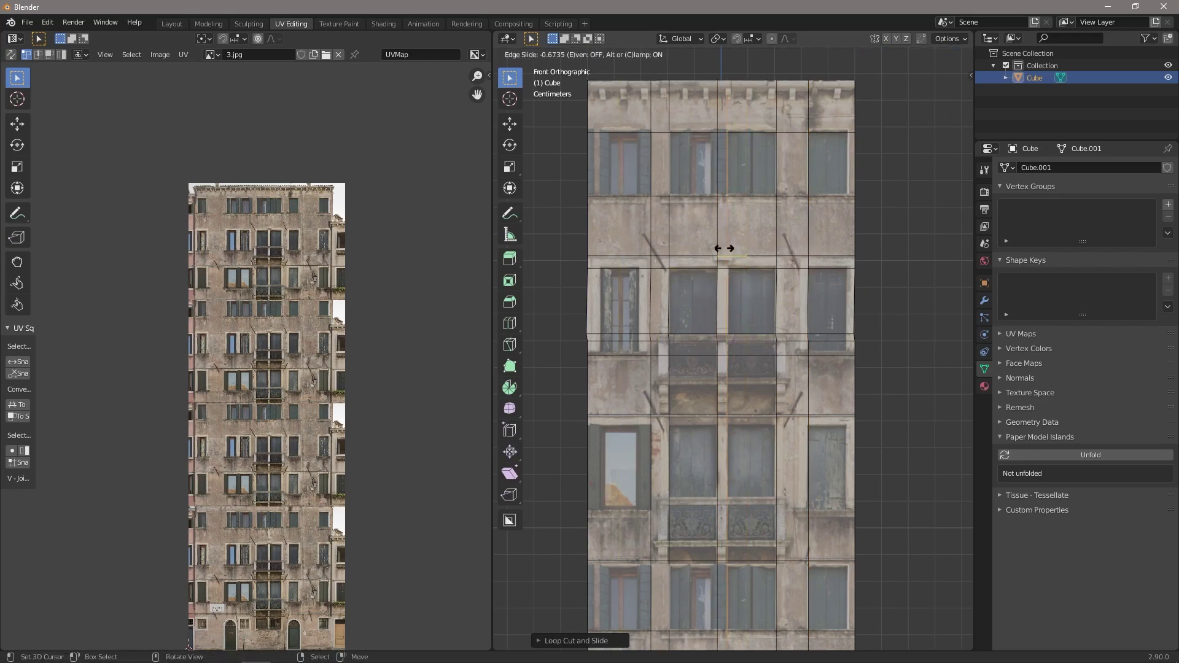
{"action": "left_click", "coordinate": [724, 250]}
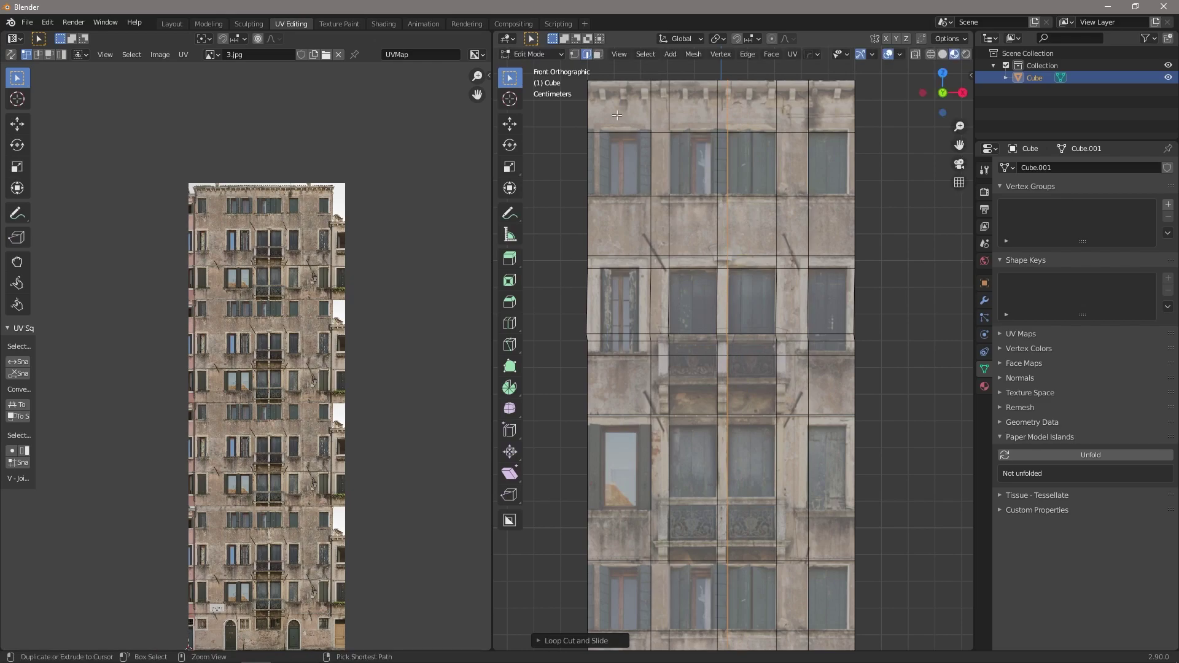
Add a horizontal loop cut around the tower just below the roofline
{"action": "key", "text": "ctrl+r"}
{"action": "left_click", "coordinate": [857, 92]}
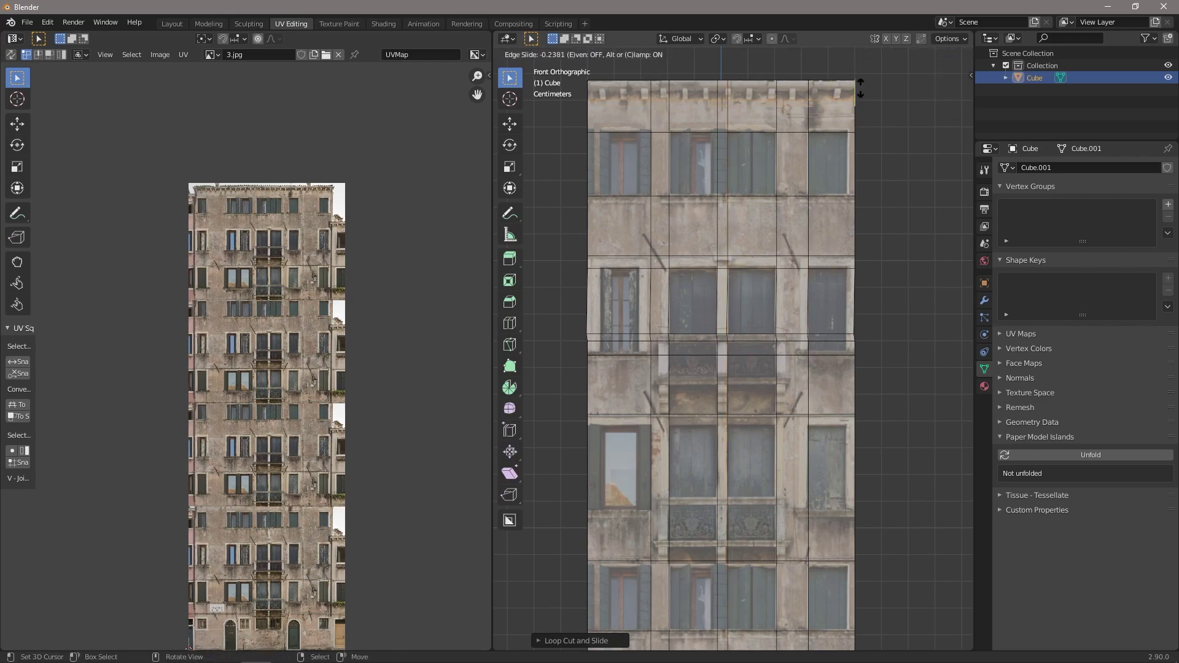
{"action": "left_click", "coordinate": [860, 83]}
Switch to face selection and select three window faces on the front facade's top floor
{"action": "middle_click_drag", "start_coordinate": [796, 166], "coordinate": [761, 322]}
{"action": "scroll", "coordinate": [805, 240], "scroll_direction": "up", "scroll_amount": 3}
{"action": "scroll", "coordinate": [761, 322], "scroll_direction": "up", "scroll_amount": 1}
{"action": "scroll", "coordinate": [761, 321], "scroll_direction": "up", "scroll_amount": 2}
{"action": "key", "text": "3"}
{"action": "left_click", "coordinate": [807, 339]}
{"action": "left_click", "coordinate": [732, 316], "text": "shift"}
{"action": "left_click", "coordinate": [679, 311], "text": "shift"}
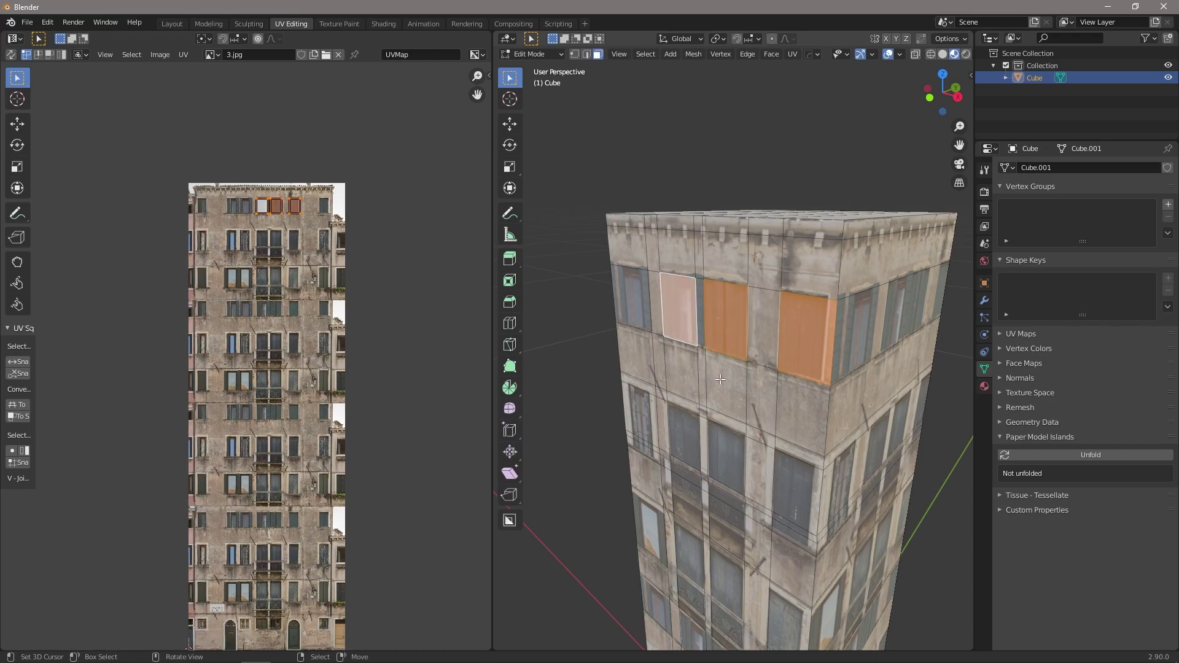
Add a vertical loop cut on the front facade between the outermost window and the tower's corner
{"action": "middle_click_drag", "start_coordinate": [716, 379], "coordinate": [749, 349]}
{"action": "key", "text": "ctrl+r"}
{"action": "left_click", "coordinate": [794, 222]}
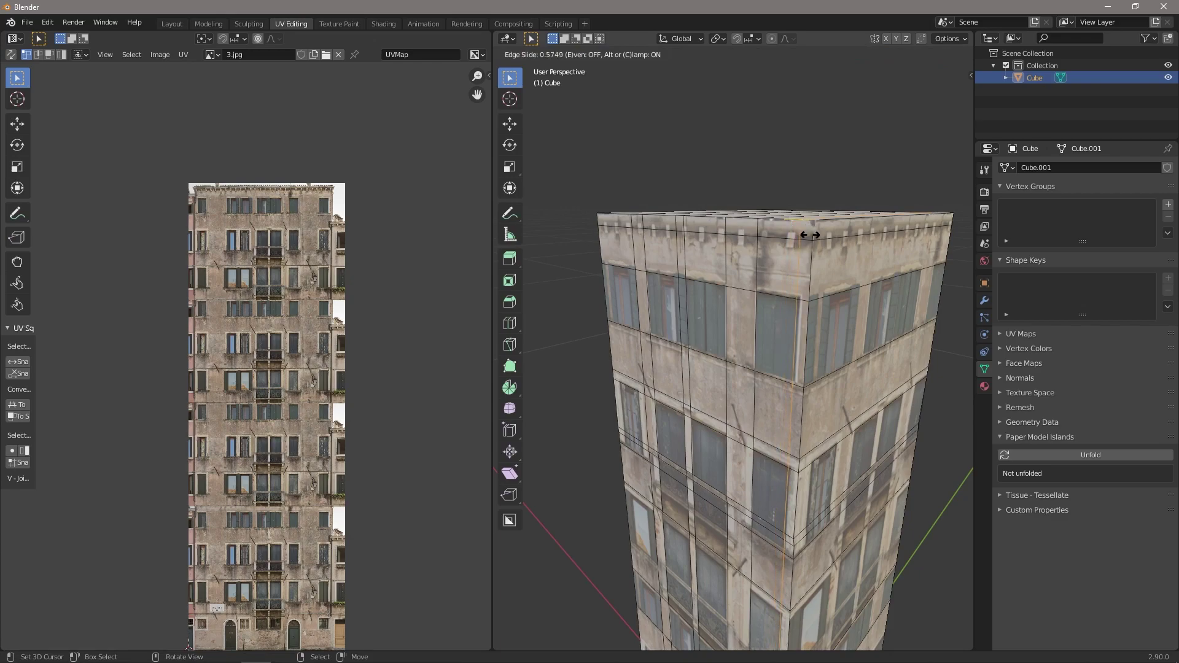
{"action": "left_click", "coordinate": [808, 241]}
{"action": "middle_click_drag", "start_coordinate": [783, 326], "coordinate": [767, 306]}
Select the three window faces on the front facade's top floor and extrude them inward to recess the windows
{"action": "key", "text": "3"}
{"action": "left_click", "coordinate": [782, 302]}
{"action": "left_click", "coordinate": [700, 293], "text": "shift"}
{"action": "left_click", "coordinate": [663, 287], "text": "shift"}
{"action": "middle_click_drag", "start_coordinate": [664, 287], "coordinate": [738, 332]}
{"action": "scroll", "coordinate": [669, 338], "scroll_direction": "up", "scroll_amount": 2}
{"action": "key", "text": "e"}
{"action": "key", "text": "e"}
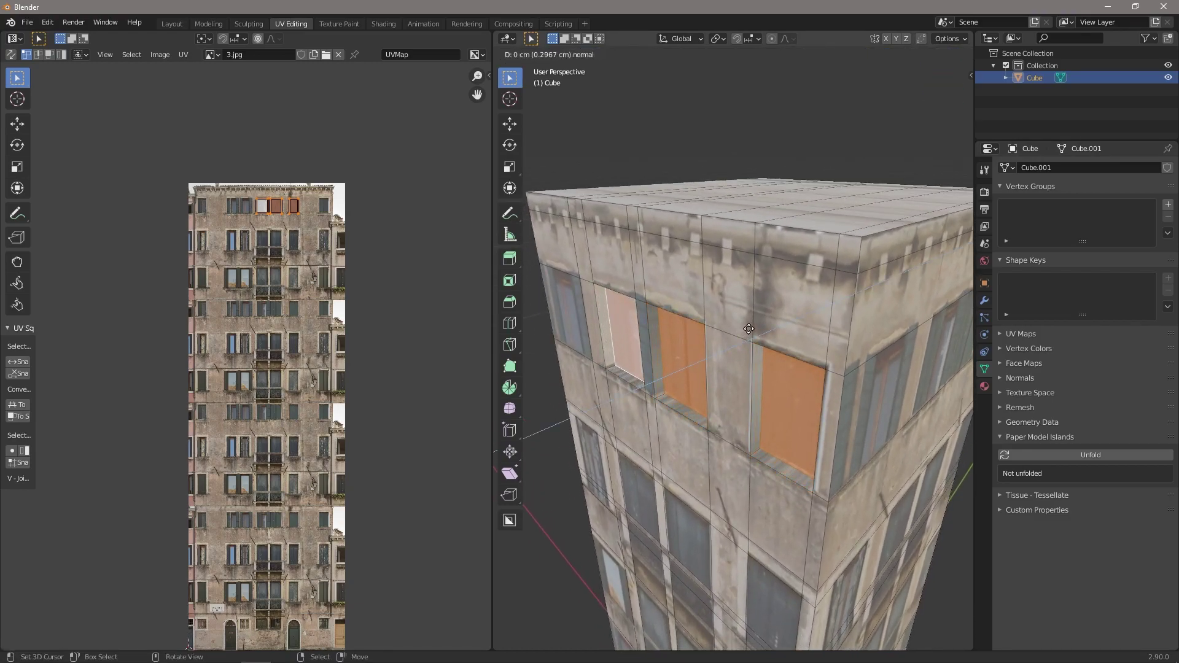
{"action": "left_click", "coordinate": [749, 328]}
{"action": "middle_click_drag", "start_coordinate": [785, 411], "coordinate": [758, 382]}
{"action": "key", "text": "Tab"}
{"action": "key", "text": "Tab"}
{"action": "scroll", "coordinate": [759, 393], "scroll_direction": "up", "scroll_amount": 5}
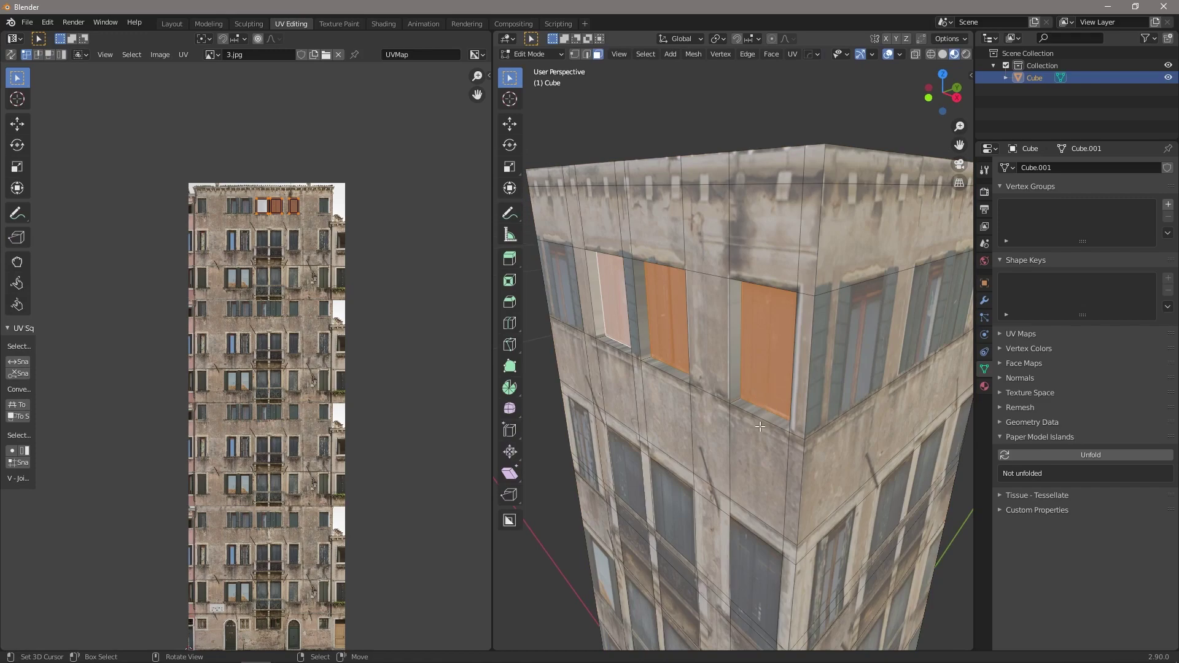
Select the sill faces of the three recessed windows and unwrap them with Project From View in top view
{"action": "left_click", "coordinate": [755, 412]}
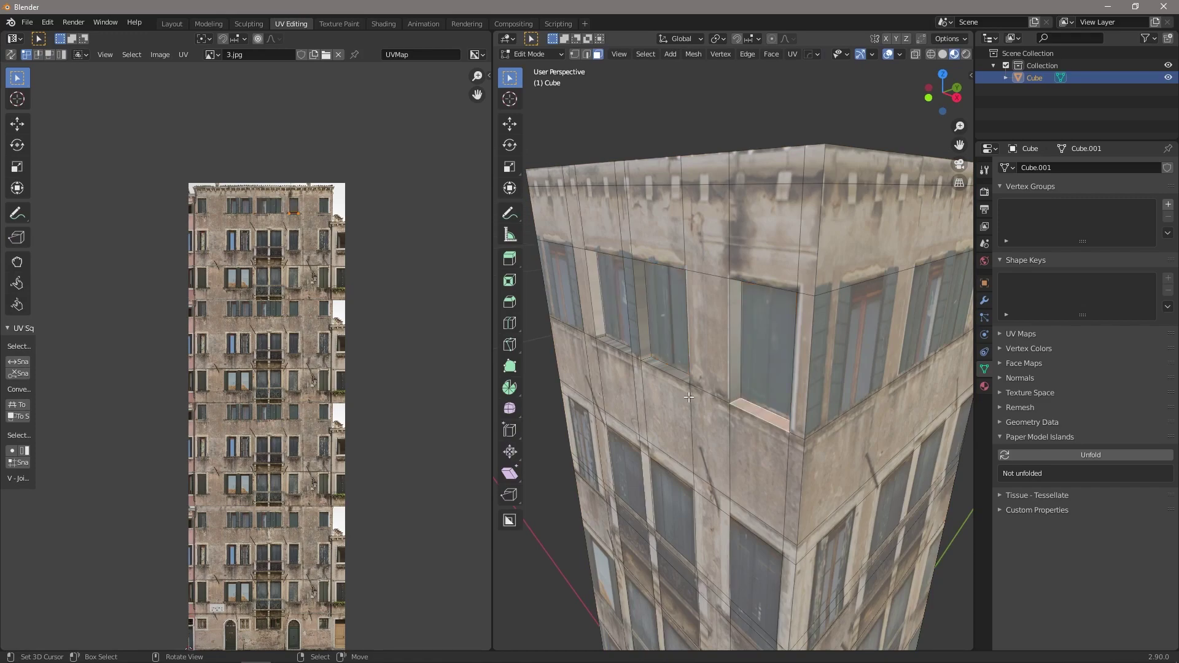
{"action": "left_click", "coordinate": [668, 372], "text": "shift"}
{"action": "left_click", "coordinate": [614, 346], "text": "shift"}
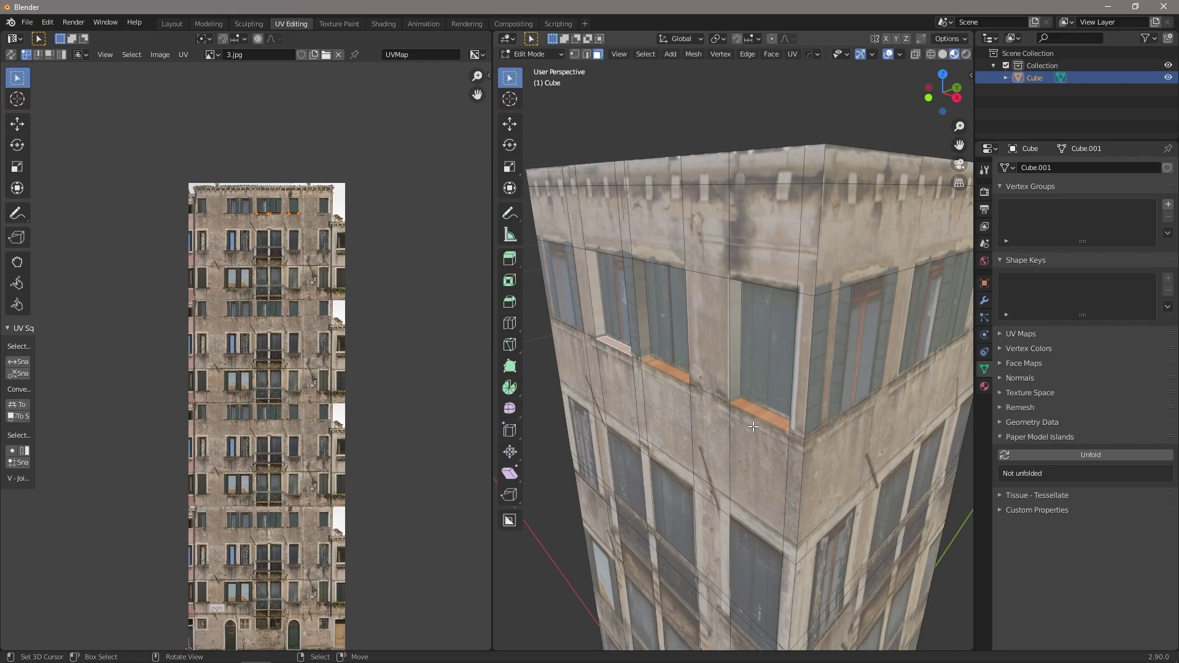
{"action": "key", "text": "KP_7"}
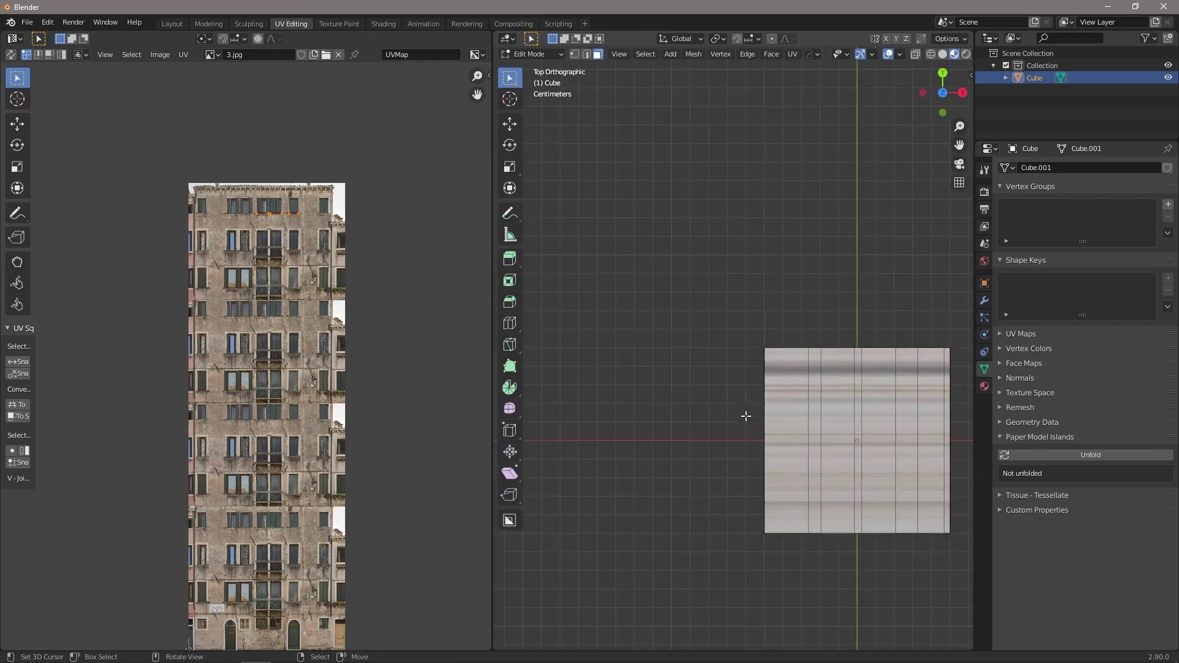
{"action": "key", "text": "u"}
{"action": "left_click", "coordinate": [746, 416]}
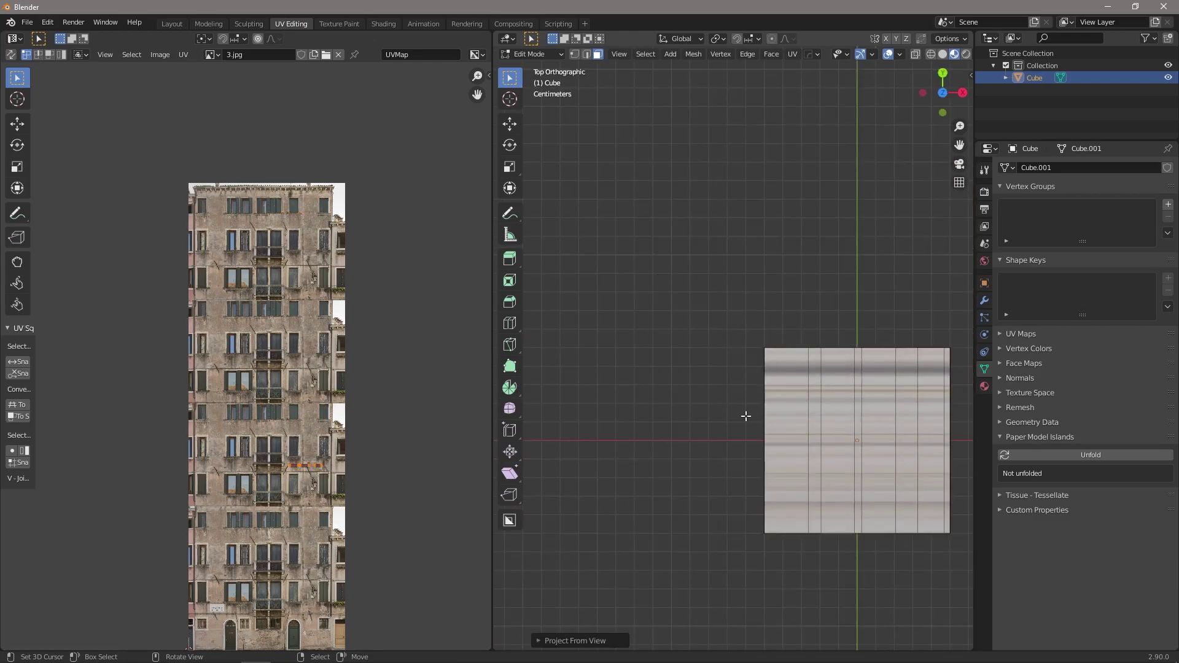
{"action": "scroll", "coordinate": [256, 462], "scroll_direction": "up", "scroll_amount": 4}
{"action": "scroll", "coordinate": [420, 540], "scroll_direction": "up", "scroll_amount": 5}
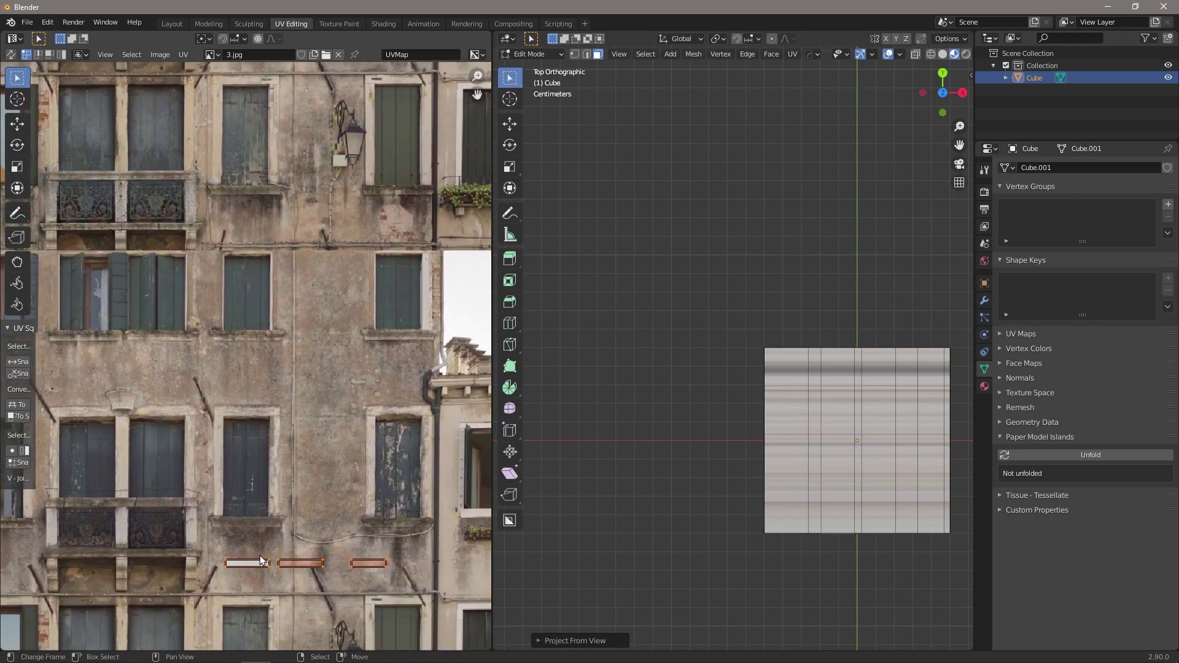
Rotate the projected sill UV islands upright and reposition them on the facade photo's wall area
{"action": "middle_click_drag", "start_coordinate": [712, 467], "coordinate": [635, 356]}
{"action": "key", "text": "r"}
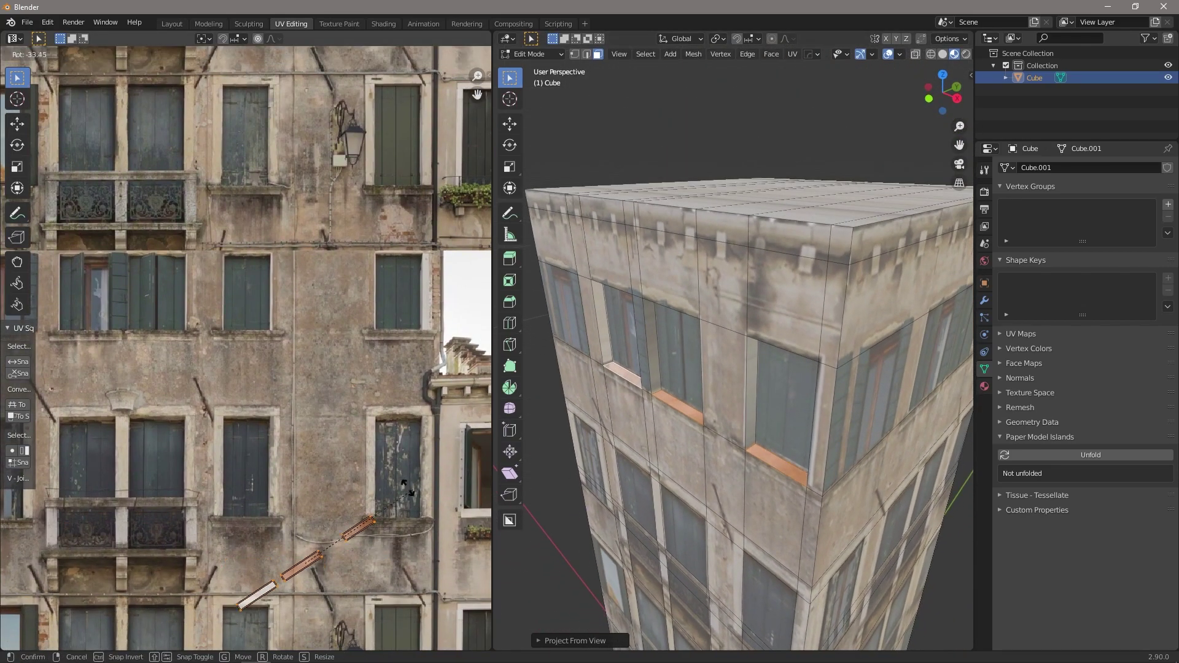
{"action": "left_click", "coordinate": [306, 458]}
{"action": "key", "text": "g"}
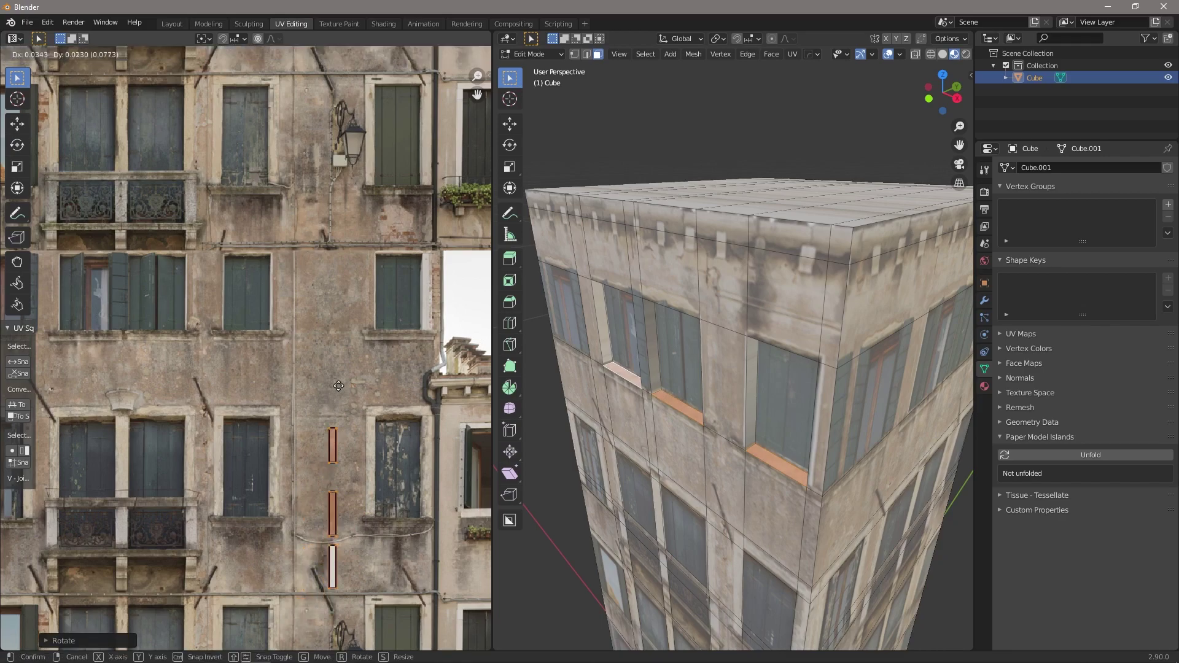
{"action": "left_click", "coordinate": [335, 337]}
{"action": "key", "text": "Tab"}
{"action": "key", "text": "Tab"}
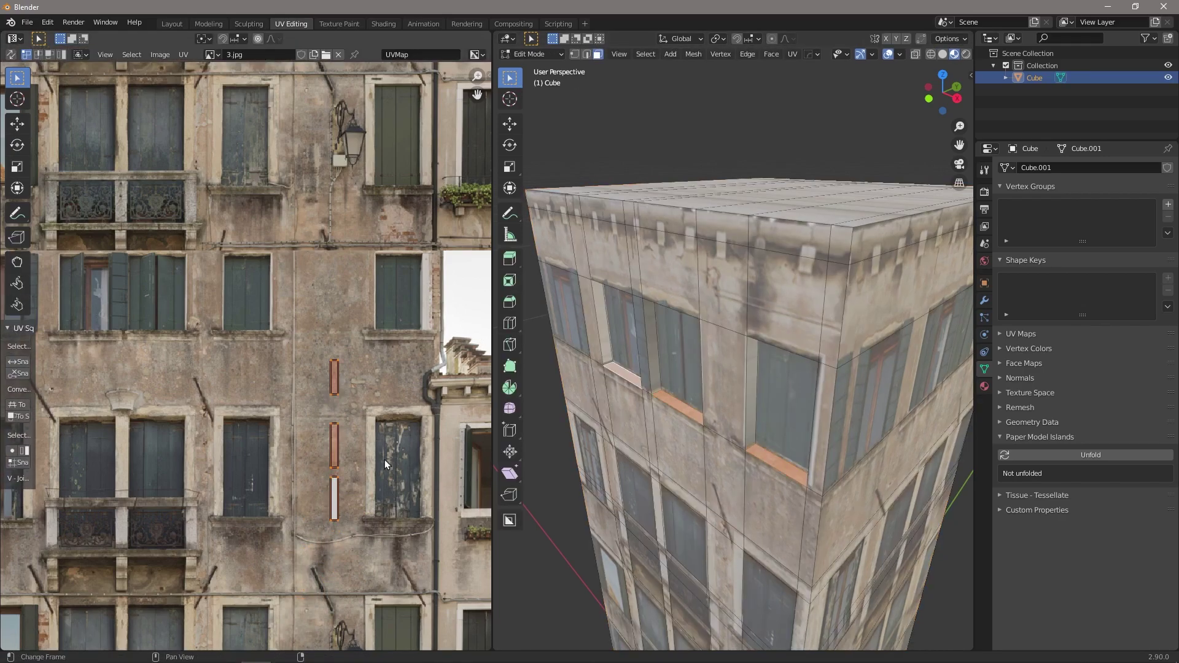
{"action": "key", "text": "g"}
{"action": "left_click", "coordinate": [357, 424]}
{"action": "key", "text": "Tab"}
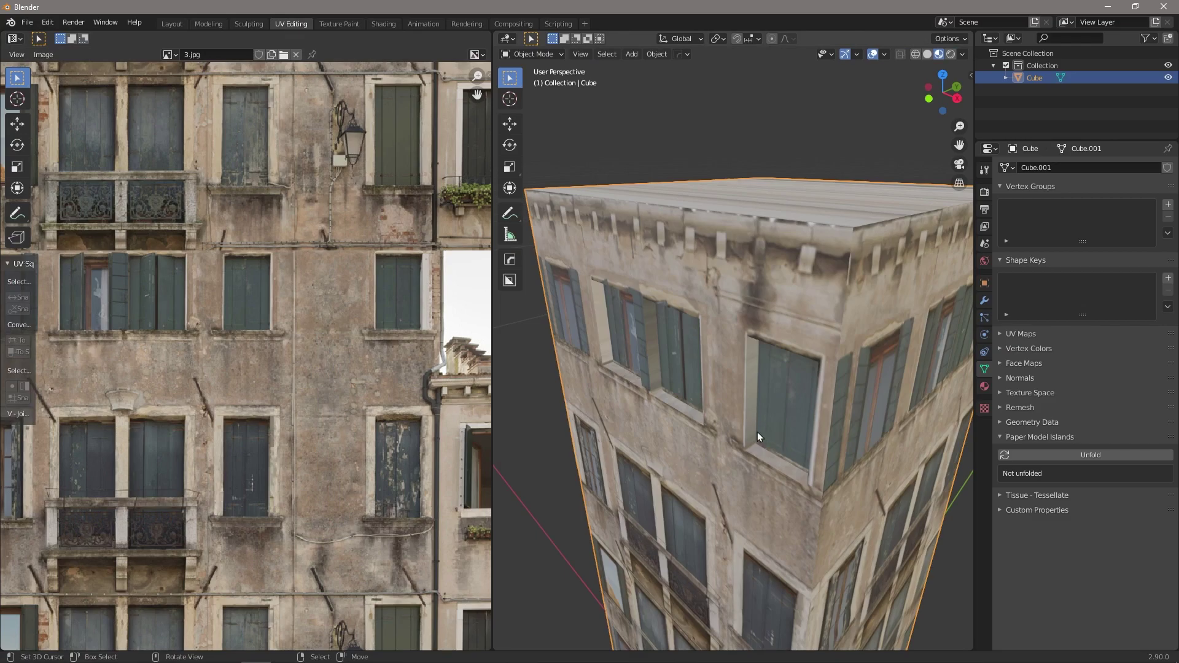
Select the inner side faces of the three recessed windows and unwrap them with Project From View in right view
{"action": "key", "text": "Tab"}
{"action": "left_click", "coordinate": [752, 399]}
{"action": "left_click", "coordinate": [652, 356], "text": "shift"}
{"action": "left_click", "coordinate": [605, 333], "text": "shift"}
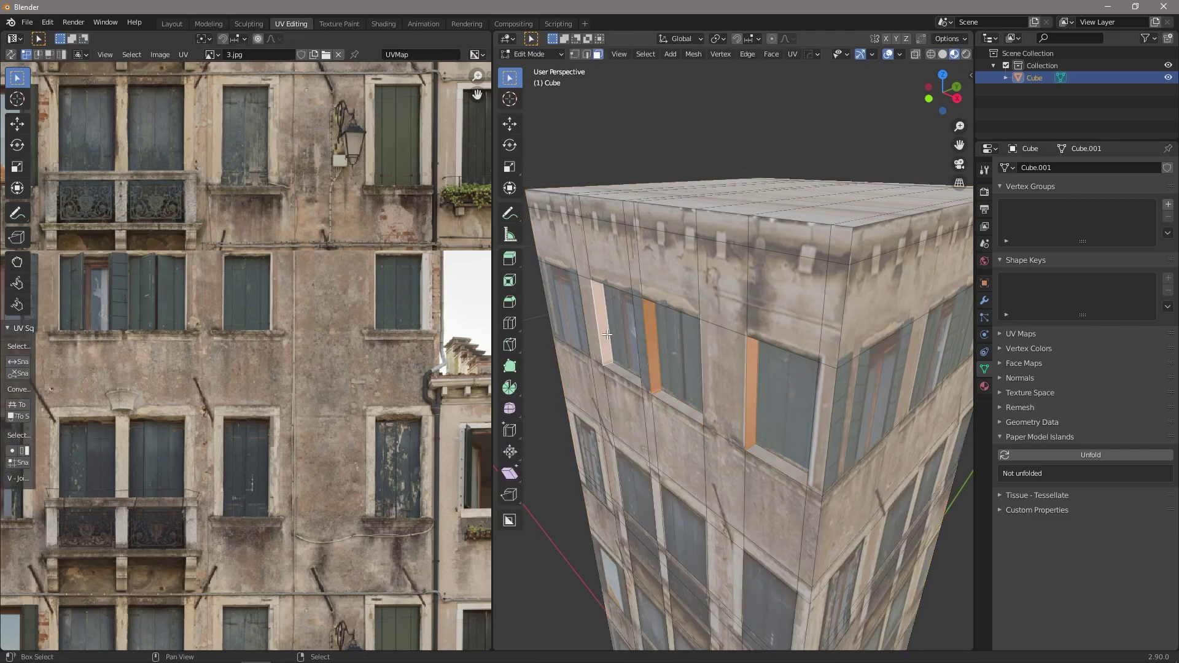
{"action": "key", "text": "KP_3"}
{"action": "key", "text": "u"}
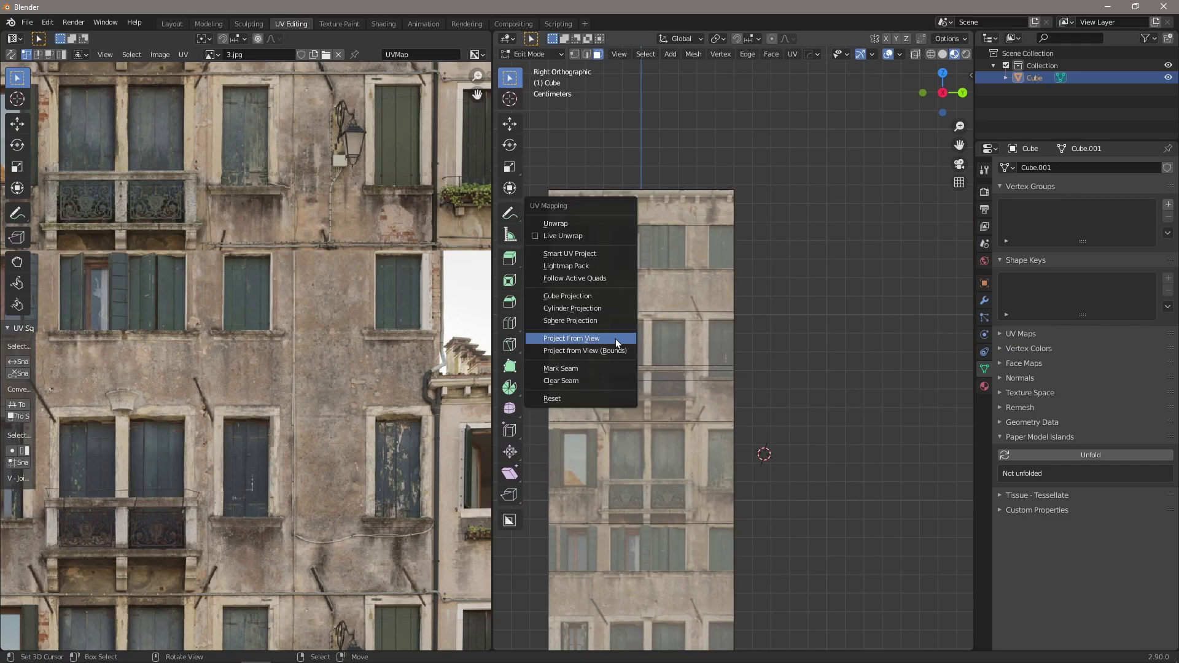
{"action": "left_click", "coordinate": [616, 338]}
{"action": "scroll", "coordinate": [615, 338], "scroll_direction": "up", "scroll_amount": 3}
{"action": "middle_click_drag", "start_coordinate": [616, 338], "coordinate": [707, 393]}
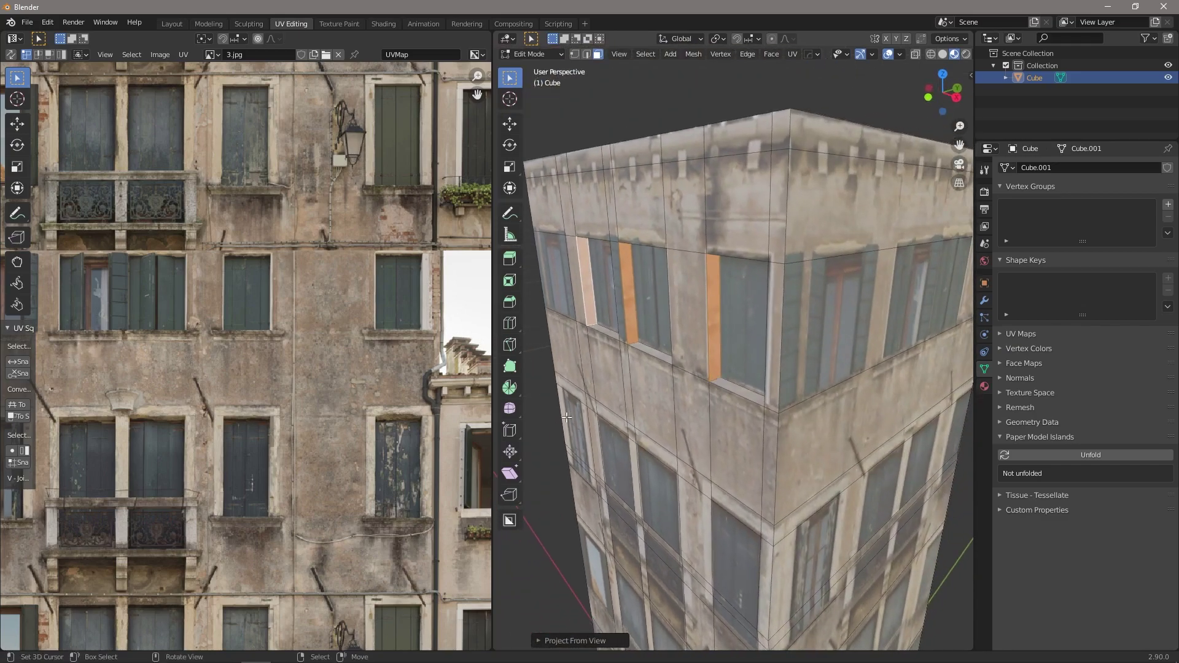
Move the window side faces' UV islands onto a plain wall area of the facade photo
{"action": "scroll", "coordinate": [301, 468], "scroll_direction": "down", "scroll_amount": 5}
{"action": "scroll", "coordinate": [256, 453], "scroll_direction": "down", "scroll_amount": 2}
{"action": "scroll", "coordinate": [240, 400], "scroll_direction": "up", "scroll_amount": 5}
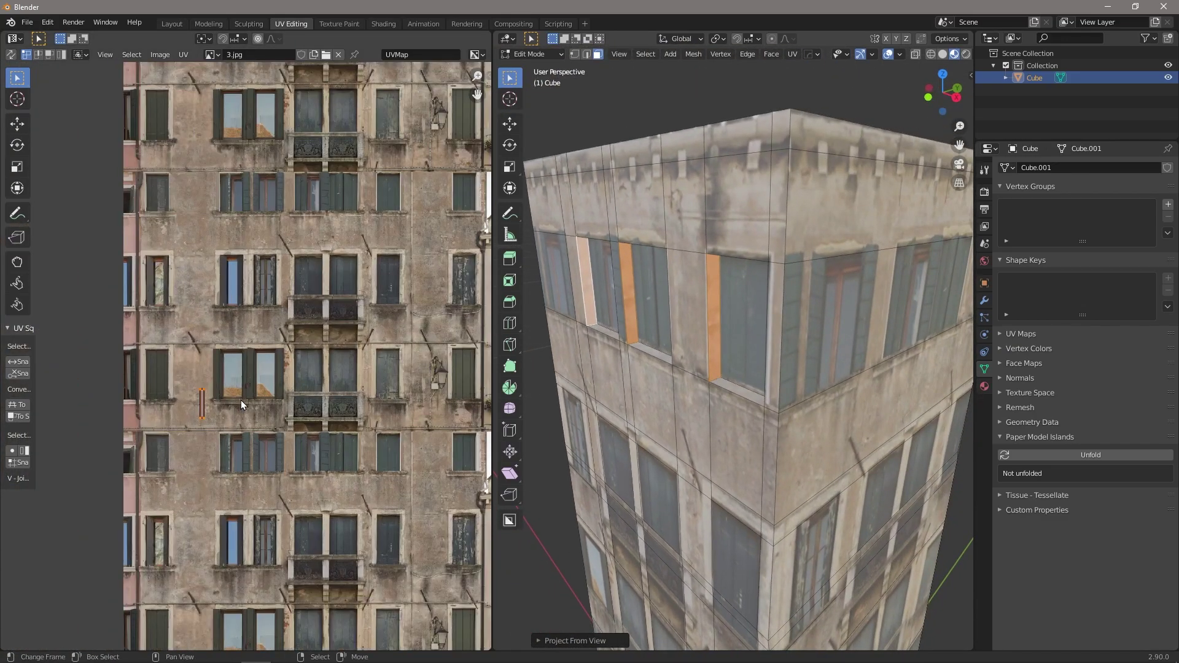
{"action": "scroll", "coordinate": [237, 409], "scroll_direction": "up", "scroll_amount": 3}
{"action": "key", "text": "g"}
{"action": "left_click", "coordinate": [198, 341]}
{"action": "middle_click_drag", "start_coordinate": [730, 320], "coordinate": [720, 341]}
{"action": "key", "text": "Tab"}
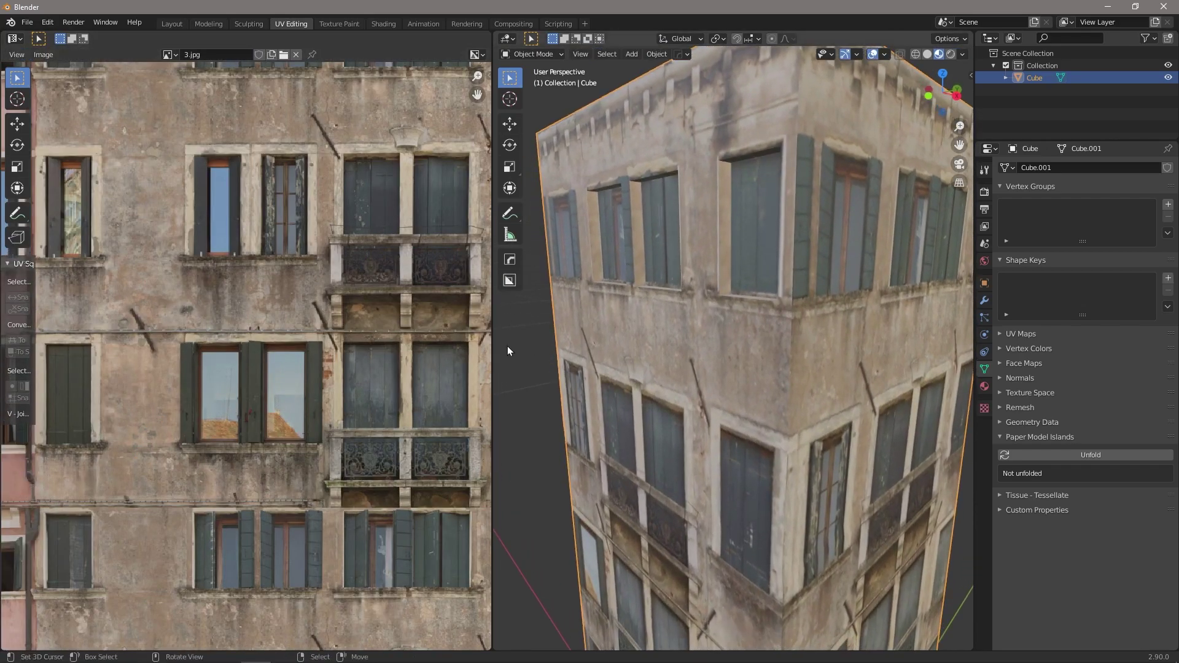
{"action": "scroll", "coordinate": [664, 285], "scroll_direction": "down", "scroll_amount": 3}
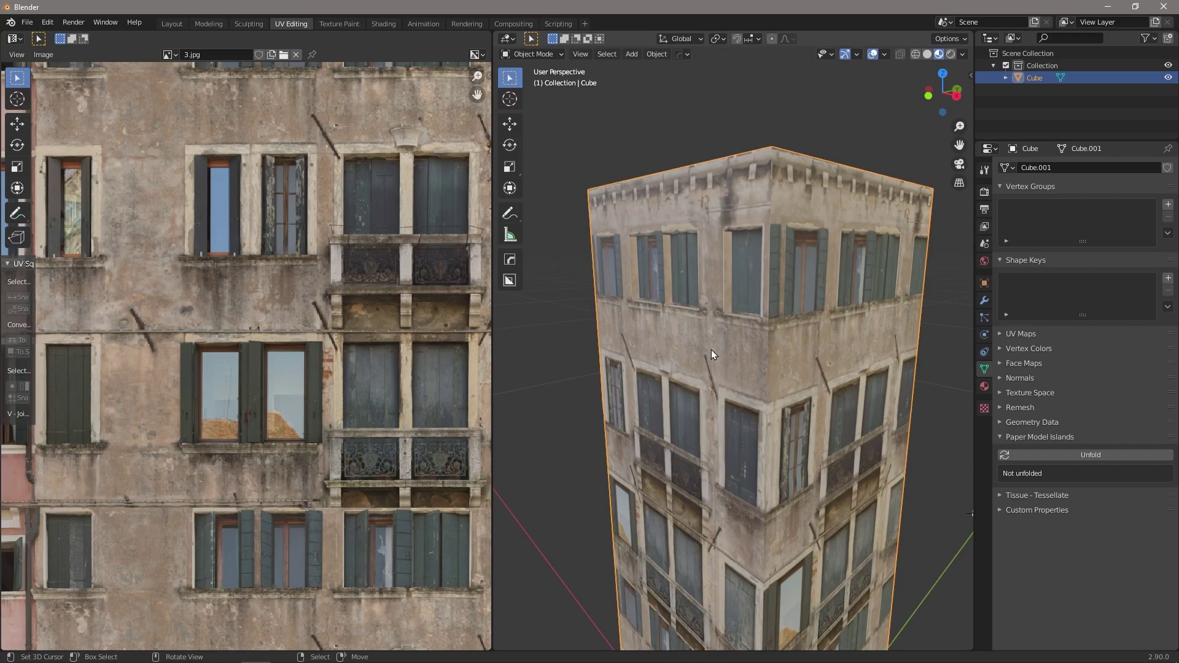
Add a horizontal loop cut around the tower just below the top-floor windowsills
{"action": "key", "text": "Tab"}
{"action": "key", "text": "ctrl+r"}
{"action": "left_click", "coordinate": [768, 336]}
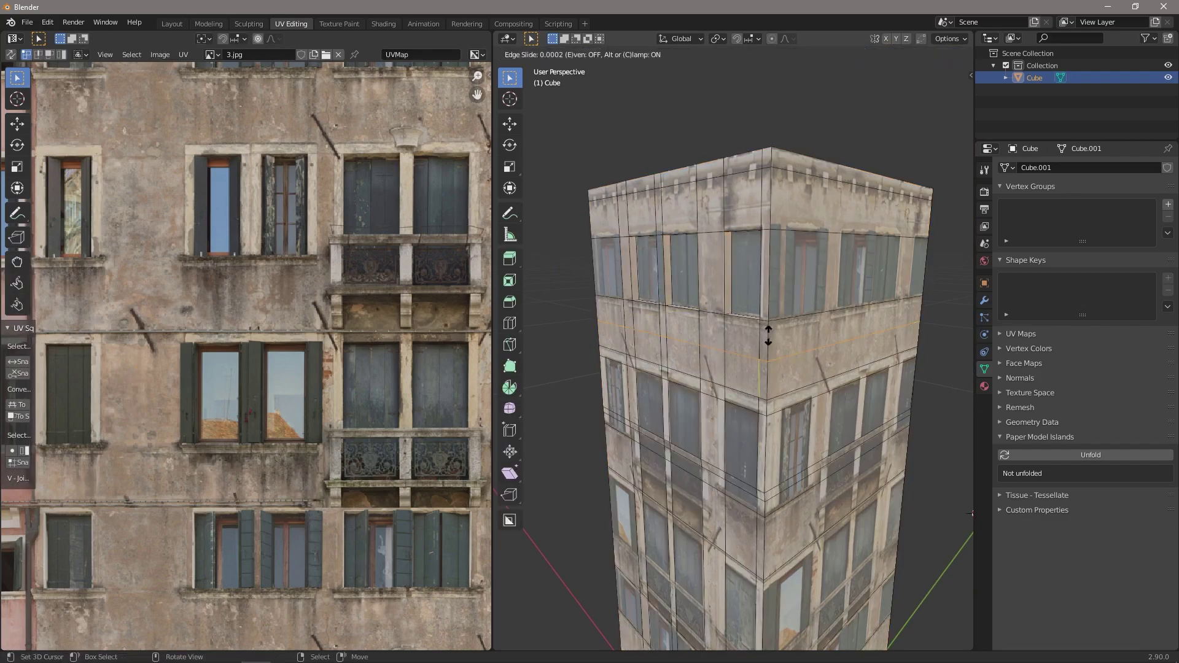
{"action": "left_click", "coordinate": [777, 305]}
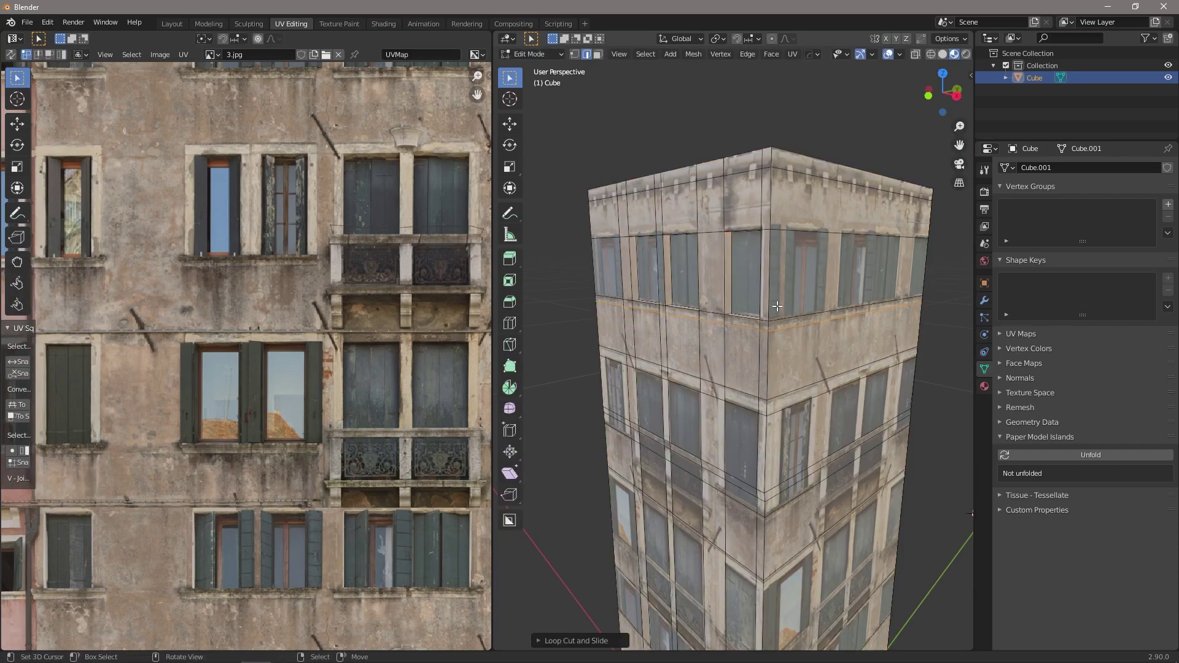
Select the narrow strip of faces below the front facade's top-floor windows and extrude it outward as a ledge
{"action": "scroll", "coordinate": [780, 328], "scroll_direction": "up", "scroll_amount": 2}
{"action": "key", "text": "3"}
{"action": "left_click", "coordinate": [749, 307]}
{"action": "left_click", "coordinate": [700, 301], "text": "shift"}
{"action": "left_click", "coordinate": [647, 296], "text": "shift"}
{"action": "left_click", "coordinate": [605, 290], "text": "shift"}
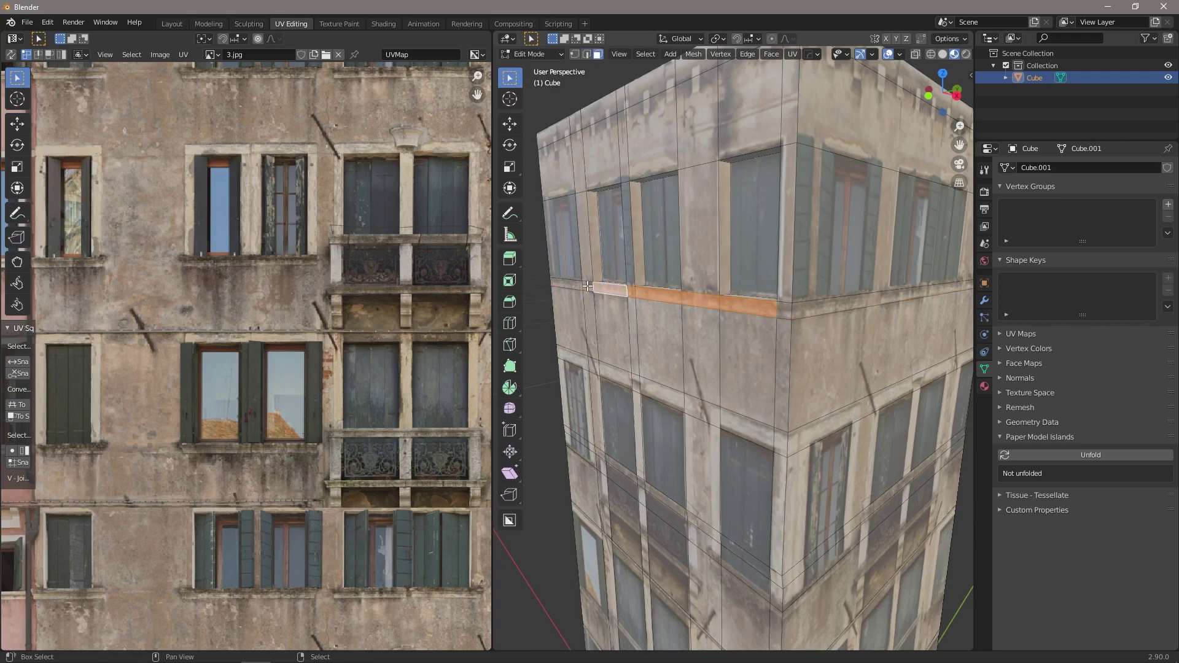
{"action": "key", "text": "e"}
{"action": "left_click", "coordinate": [685, 302]}
{"action": "middle_click_drag", "start_coordinate": [685, 302], "coordinate": [688, 326]}
{"action": "key", "text": "Tab"}
{"action": "key", "text": "Tab"}
Select the upper faces of the front ledge and unwrap them with Project From View in top view
{"action": "right_click", "coordinate": [753, 350]}
{"action": "right_click", "coordinate": [754, 338], "text": "shift"}
{"action": "right_click", "coordinate": [753, 345]}
{"action": "right_click", "coordinate": [728, 344], "text": "shift"}
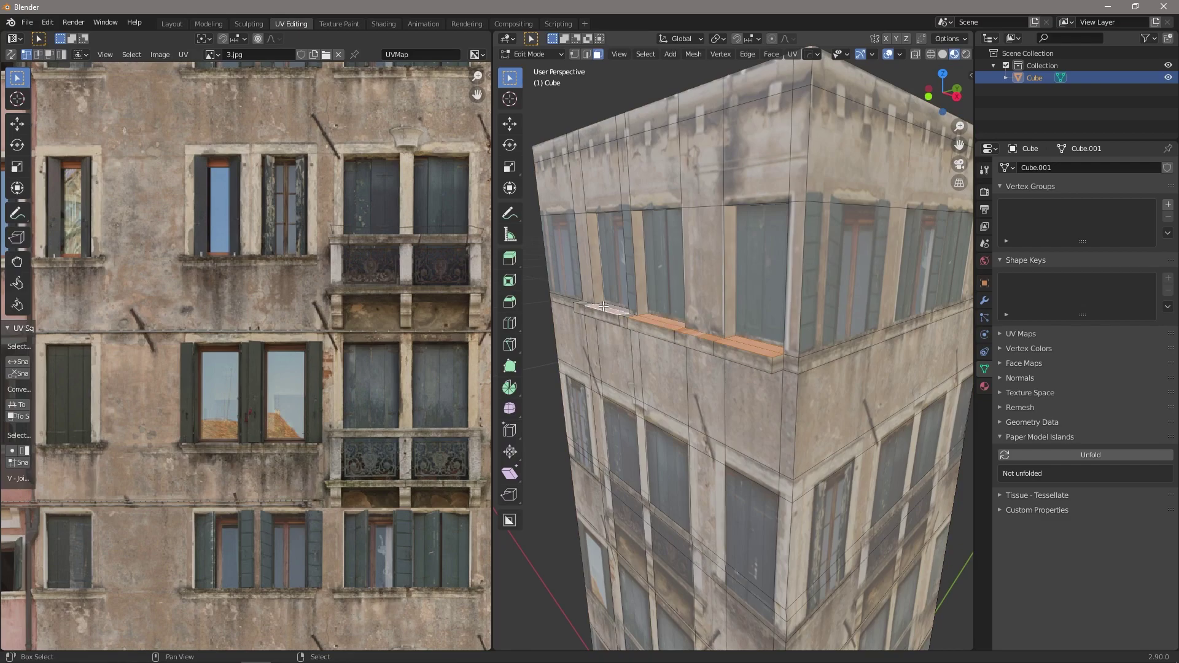
{"action": "key", "text": "KP_7"}
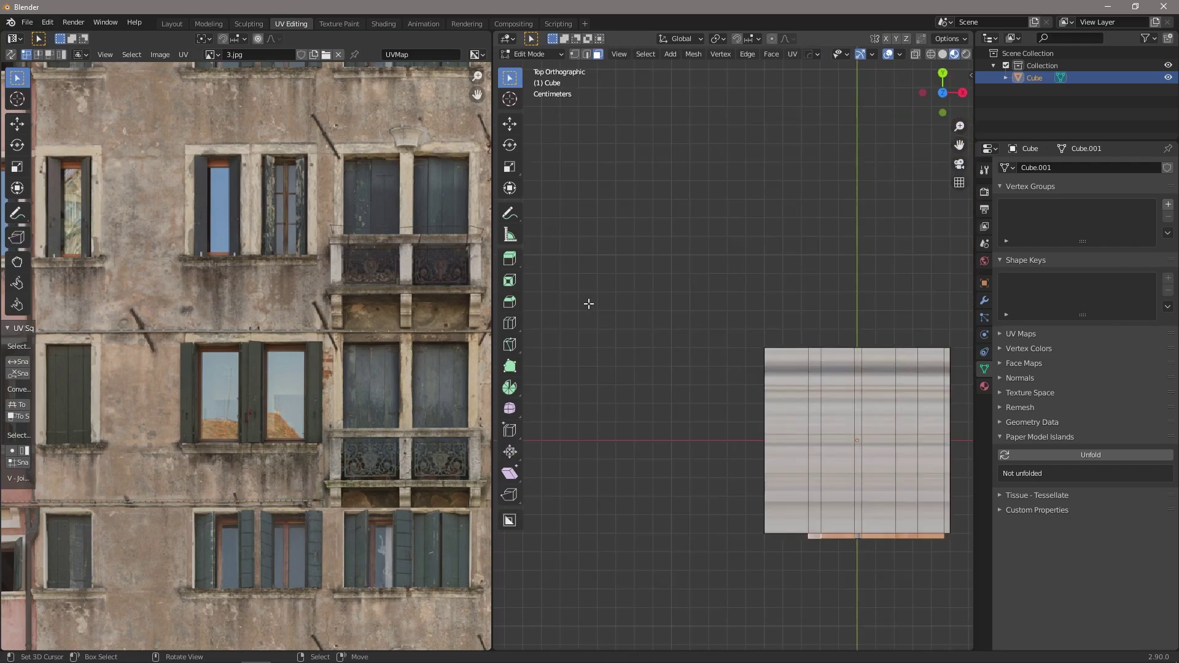
{"action": "key", "text": "u"}
{"action": "left_click", "coordinate": [761, 377]}
{"action": "scroll", "coordinate": [254, 447], "scroll_direction": "down", "scroll_amount": 4}
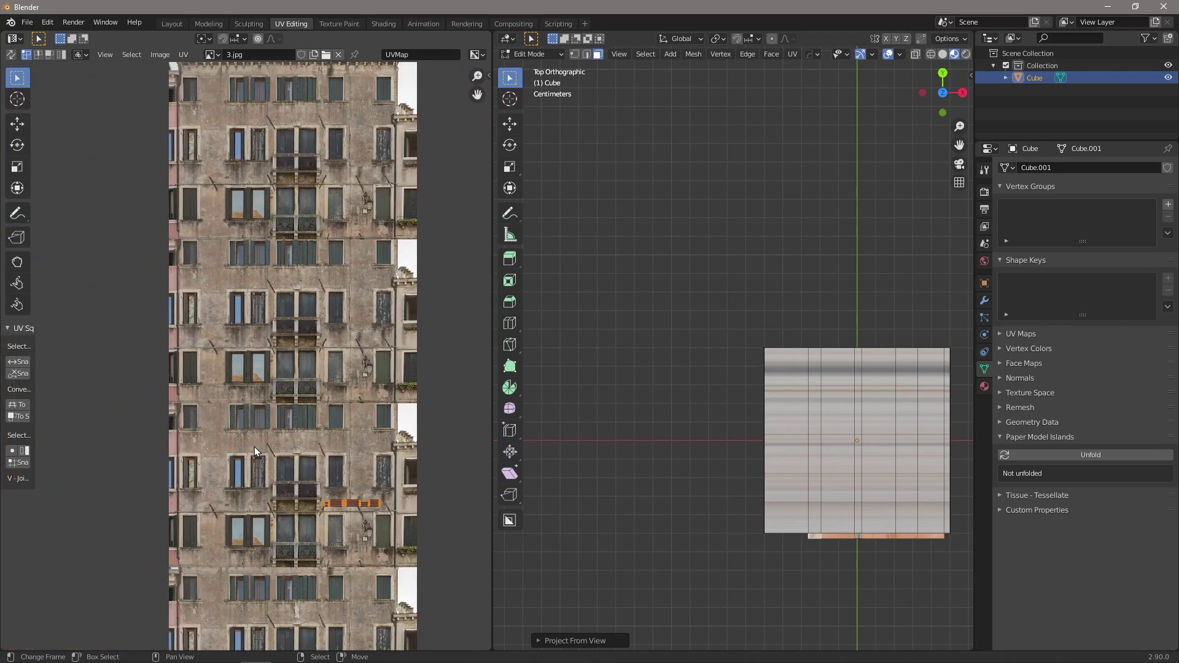
{"action": "scroll", "coordinate": [370, 493], "scroll_direction": "up", "scroll_amount": 1}
{"action": "middle_click_drag", "start_coordinate": [766, 458], "coordinate": [751, 437]}
{"action": "key", "text": "Tab"}
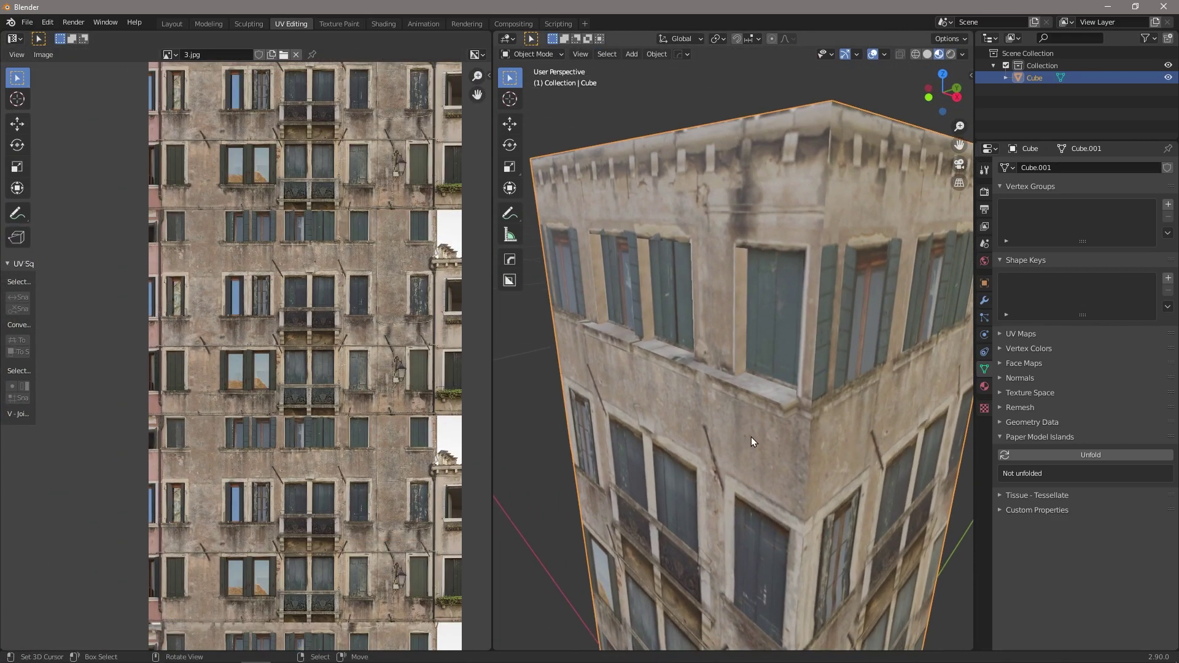
{"action": "key", "text": "Tab"}
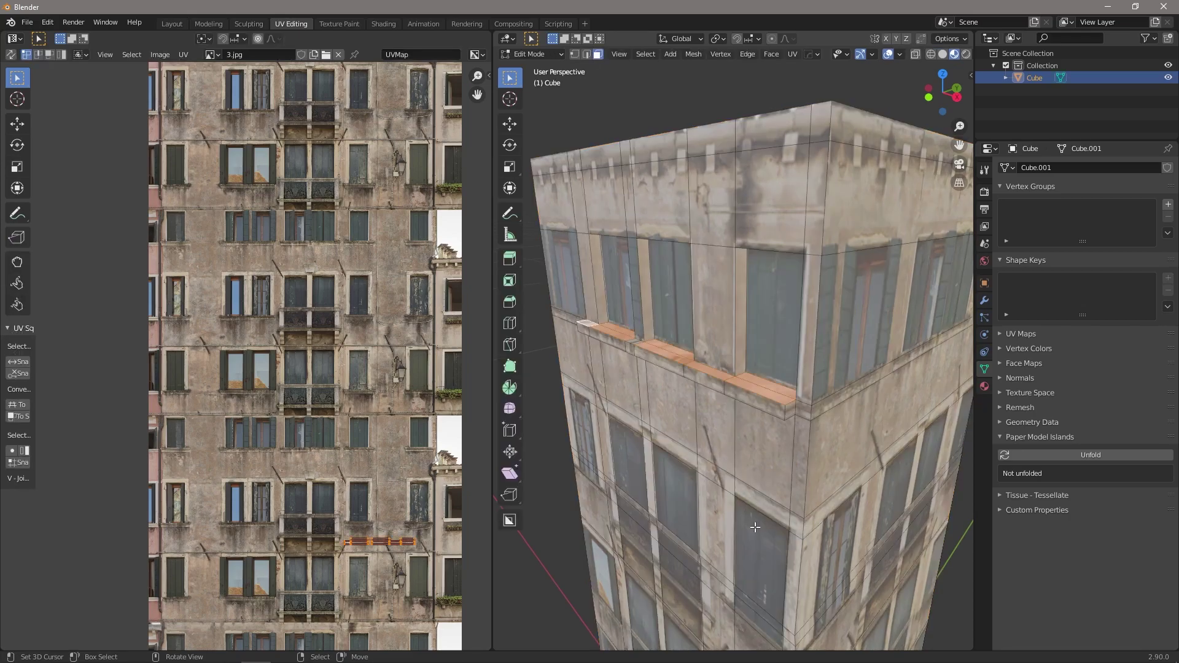
Select two window faces on the front facade's next floor down and extrude them inward
{"action": "right_click", "coordinate": [749, 558]}
{"action": "right_click", "coordinate": [683, 509], "text": "shift"}
{"action": "mouse_move", "coordinate": [725, 515]}
{"action": "middle_mouse_down"}
{"action": "mouse_move", "coordinate": [700, 495]}
{"action": "mouse_move", "coordinate": [711, 502]}
{"action": "middle_mouse_up"}
{"action": "key", "text": "e"}
{"action": "left_click", "coordinate": [705, 497]}
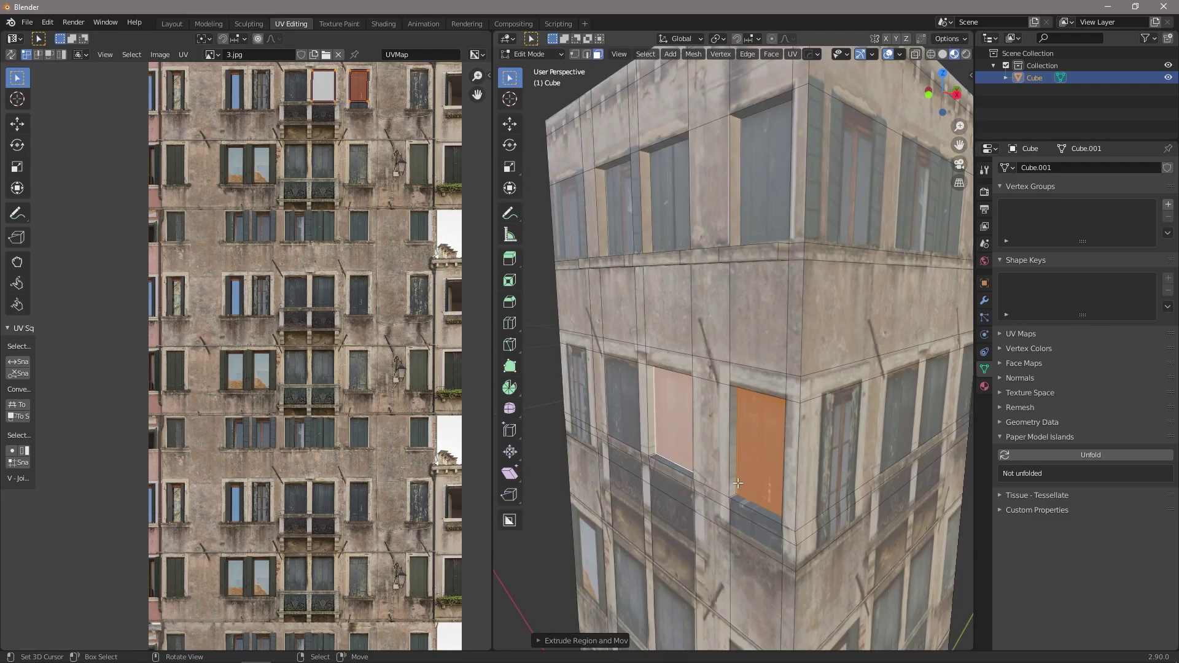